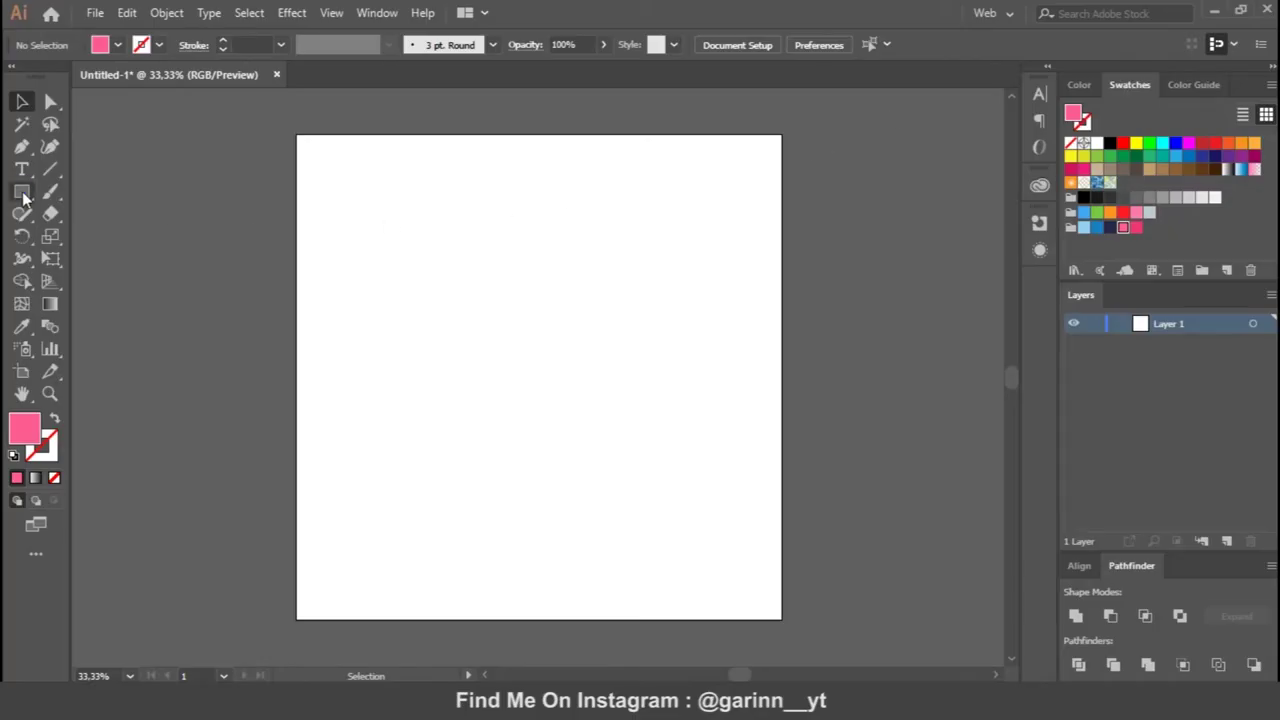
- Switch to the Ellipse tool from the Rectangle flyout in the new blank document
{"action": "left_click_drag", "start_coordinate": [22, 197], "coordinate": [118, 242]}
{"action": "left_click", "coordinate": [200, 45]}
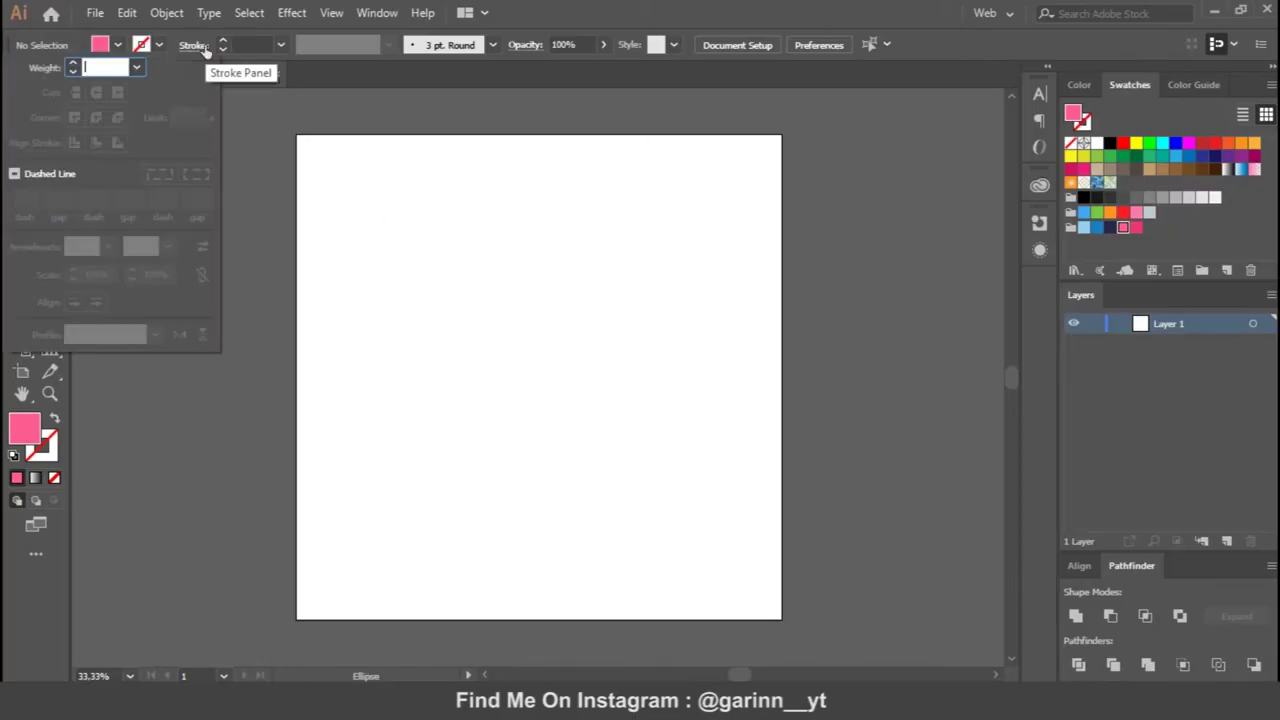
- Set the drawing style to no fill with a 10 pt dark navy stroke
{"action": "left_click", "coordinate": [55, 419]}
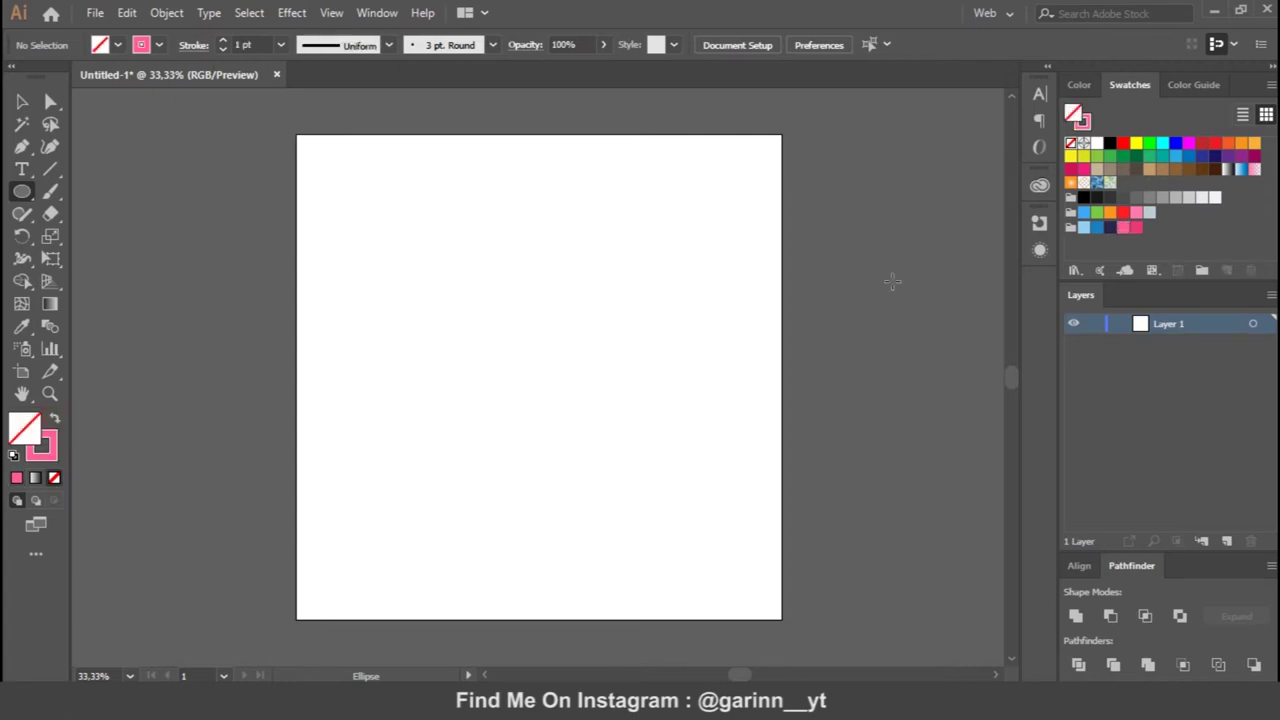
{"action": "left_click", "coordinate": [54, 478]}
{"action": "left_click", "coordinate": [281, 45]}
{"action": "left_click", "coordinate": [306, 305]}
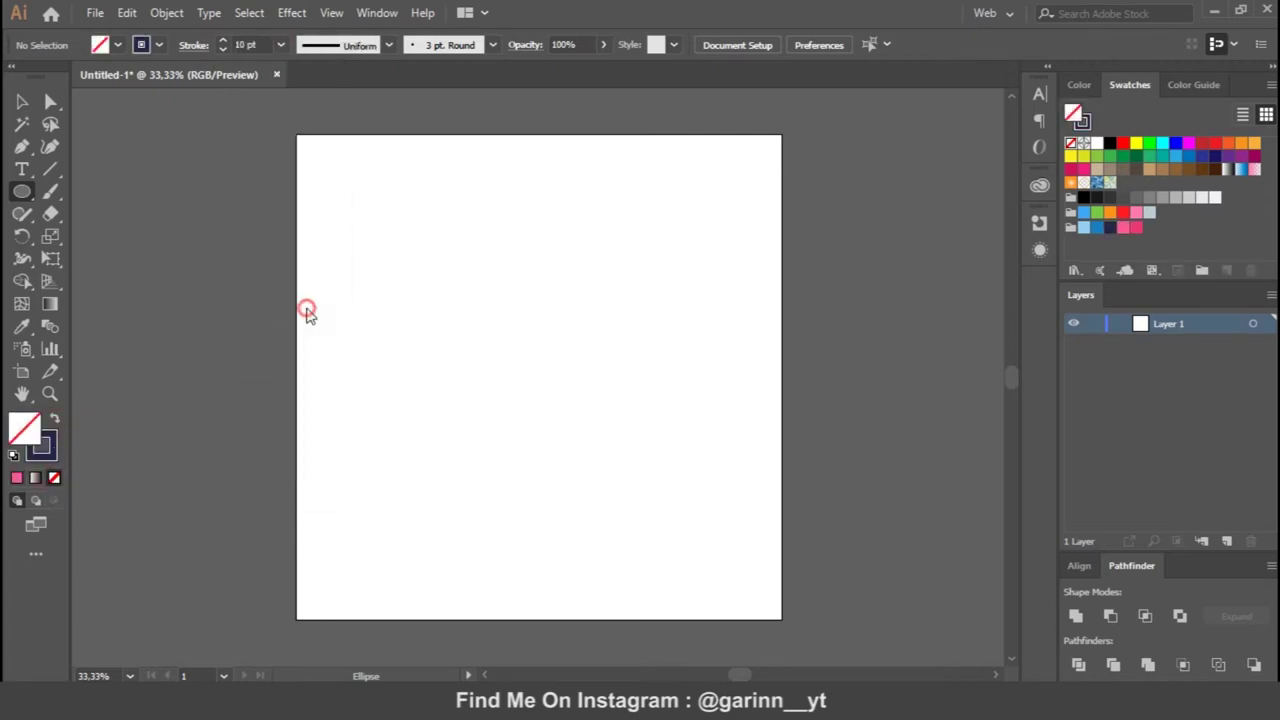
{"action": "left_click", "coordinate": [194, 45]}
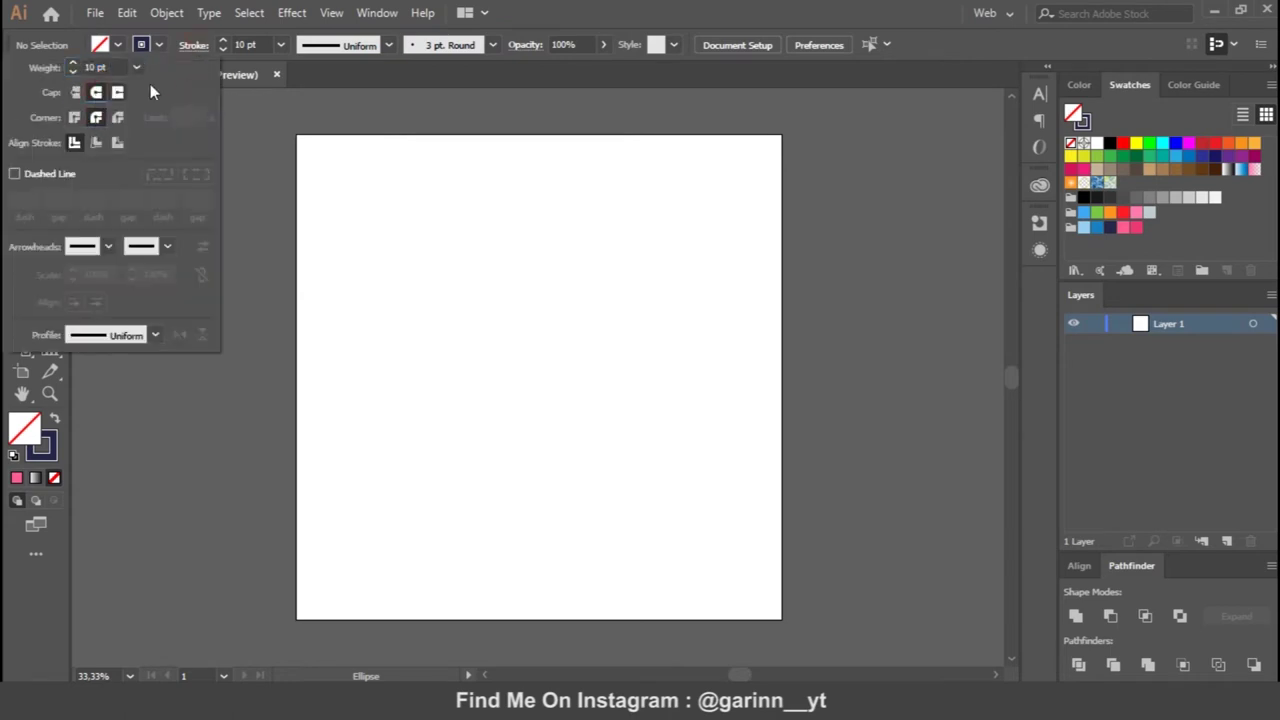
{"action": "left_click", "coordinate": [551, 14]}
- Draw a circle, stretch it into a tall ellipse, and centre it on the artboard
{"action": "left_click_drag", "start_coordinate": [445, 303], "coordinate": [643, 467]}
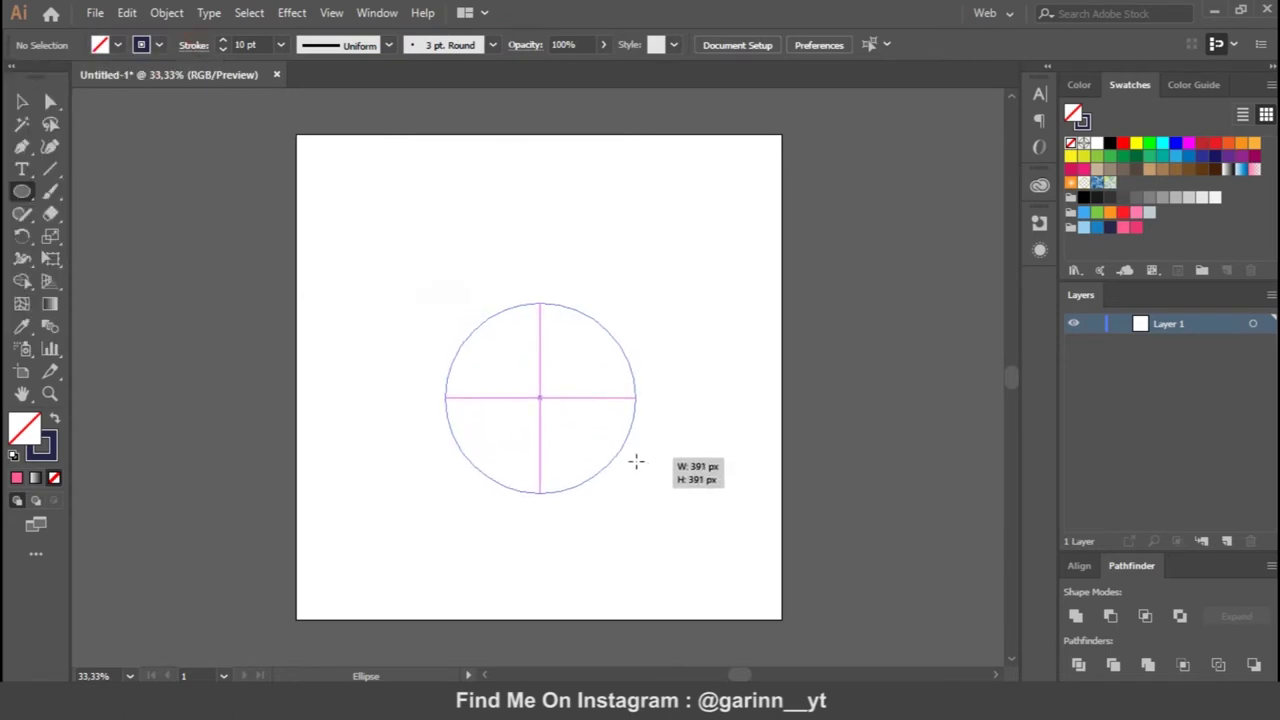
{"action": "left_click_drag", "start_coordinate": [547, 303], "coordinate": [547, 258]}
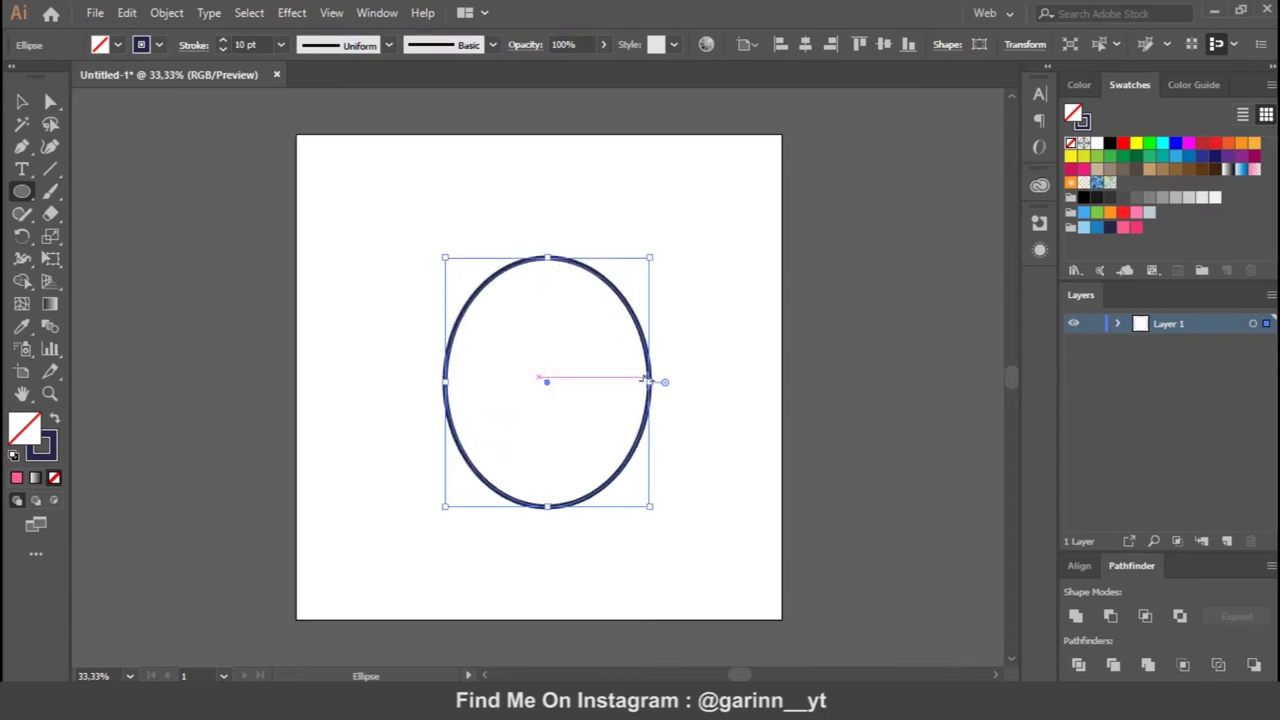
{"action": "left_click_drag", "start_coordinate": [648, 380], "coordinate": [659, 380]}
{"action": "left_click", "coordinate": [886, 46]}
{"action": "left_click", "coordinate": [811, 46]}
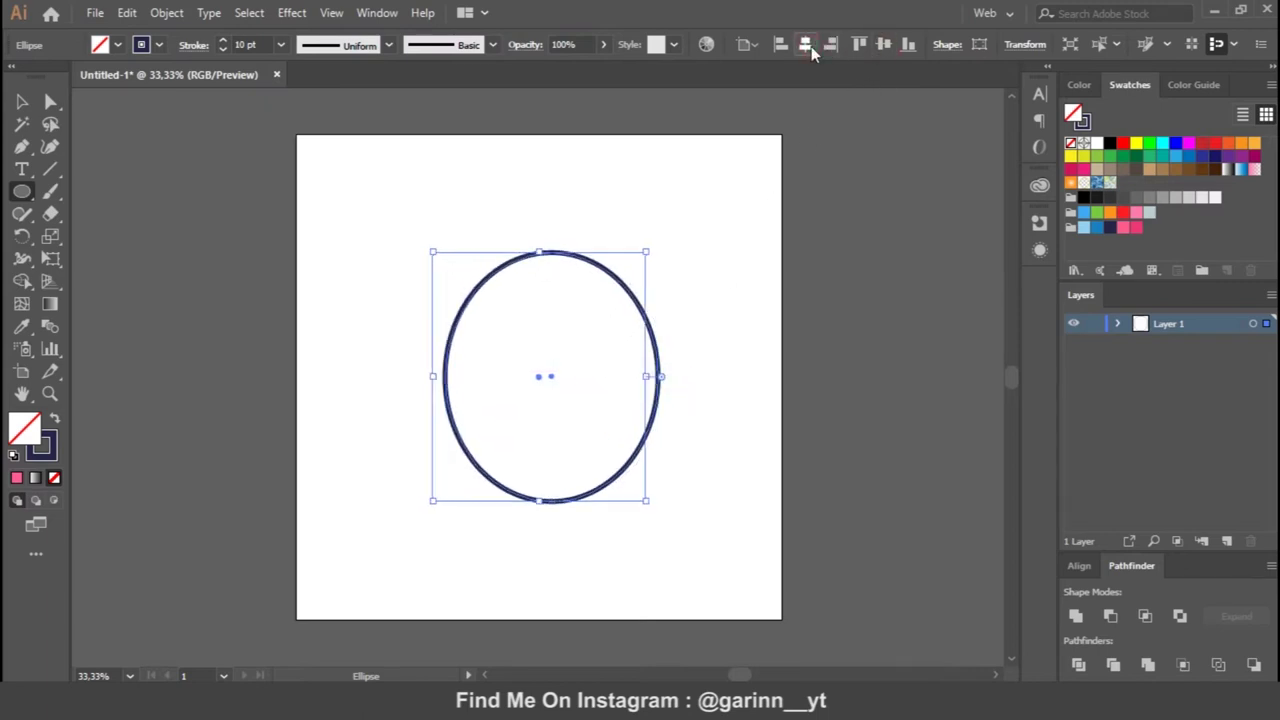
{"action": "left_click", "coordinate": [24, 102]}
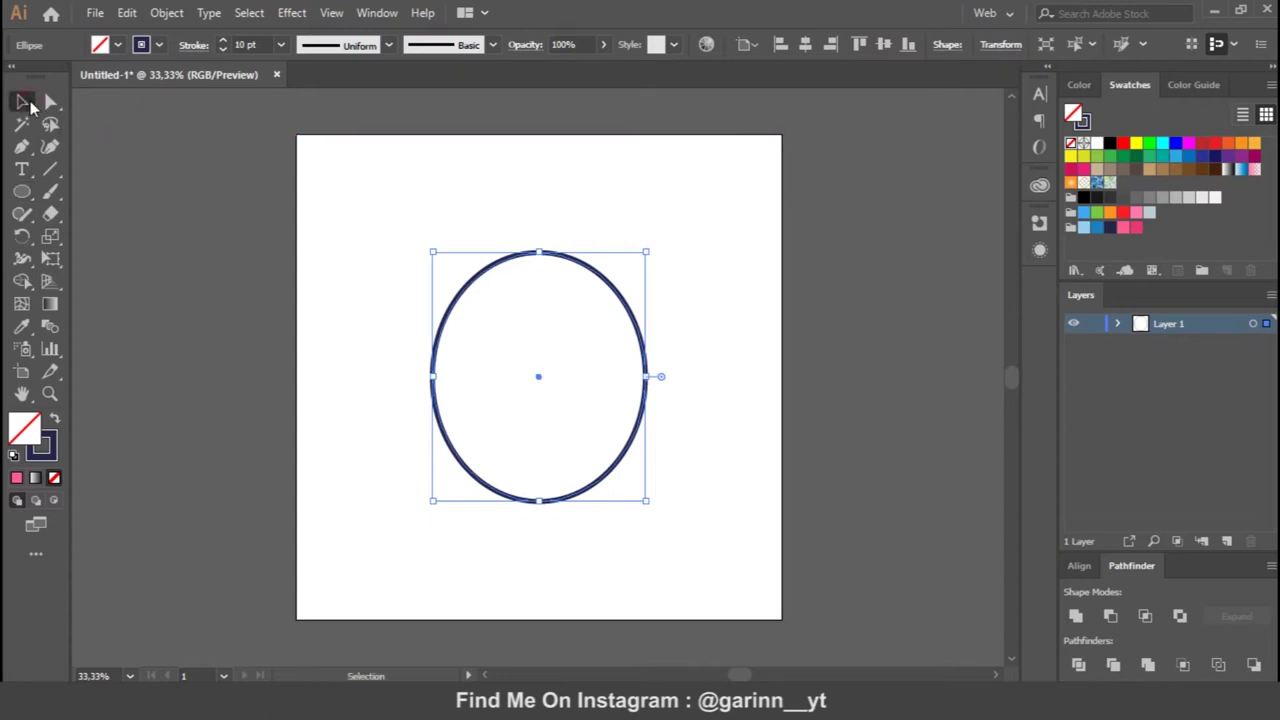
{"action": "left_click", "coordinate": [676, 334]}
- Copy the ellipse and reshape the copy into a narrower inner ellipse reaching the outer bottom
{"action": "key", "text": "ctrl+c"}
{"action": "left_click", "coordinate": [648, 365]}
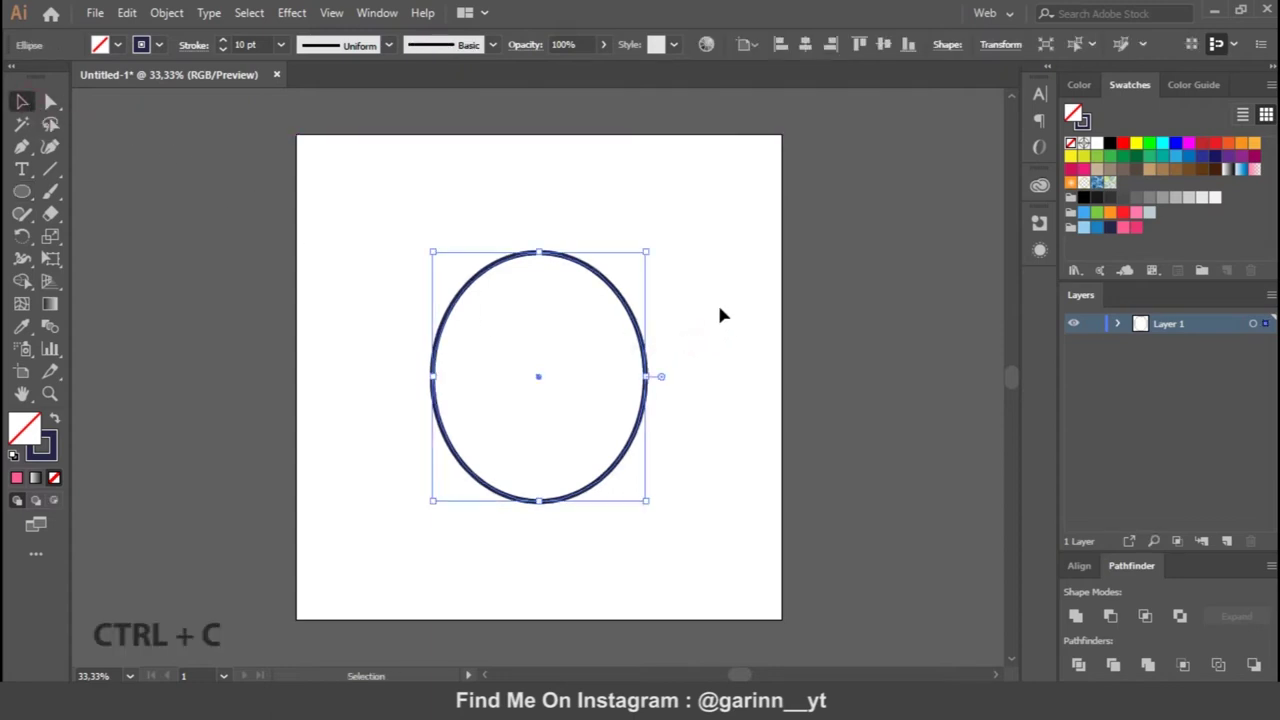
{"action": "left_click_drag", "start_coordinate": [663, 378], "coordinate": [615, 376]}
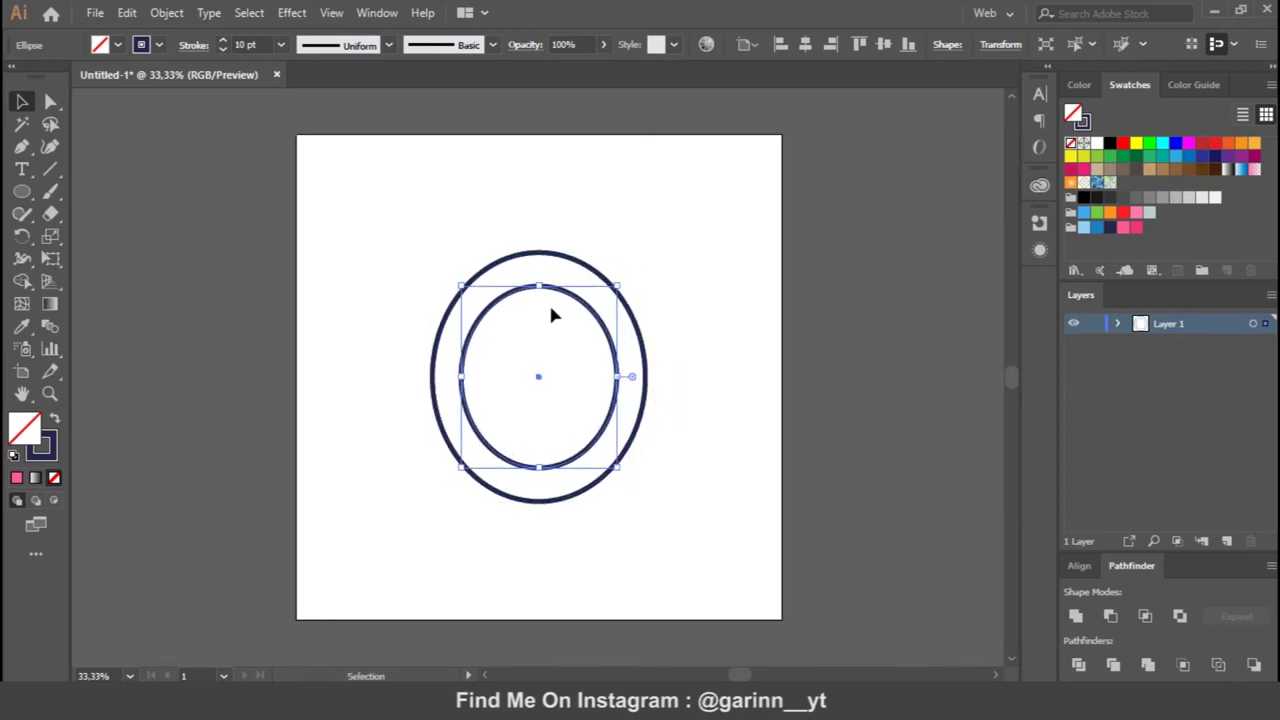
{"action": "left_click_drag", "start_coordinate": [538, 286], "coordinate": [538, 250]}
{"action": "left_click_drag", "start_coordinate": [538, 468], "coordinate": [540, 500]}
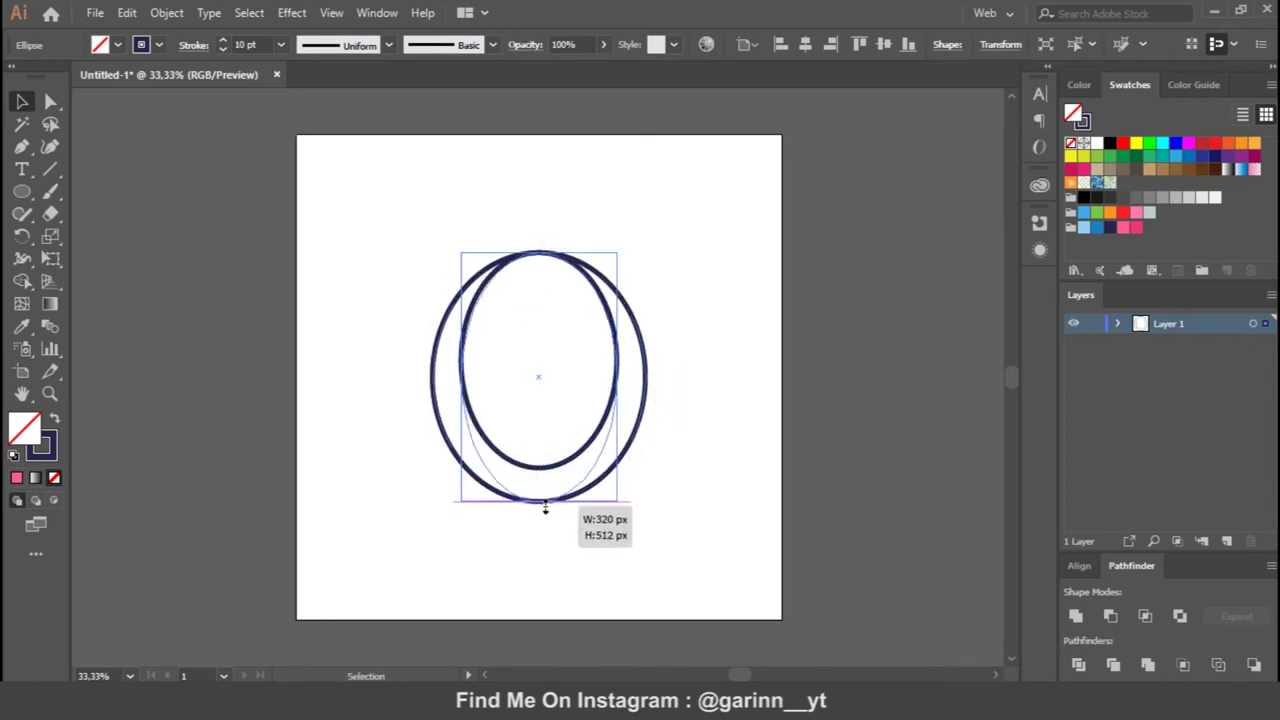
{"action": "left_click", "coordinate": [729, 366]}
{"action": "left_click", "coordinate": [619, 379]}
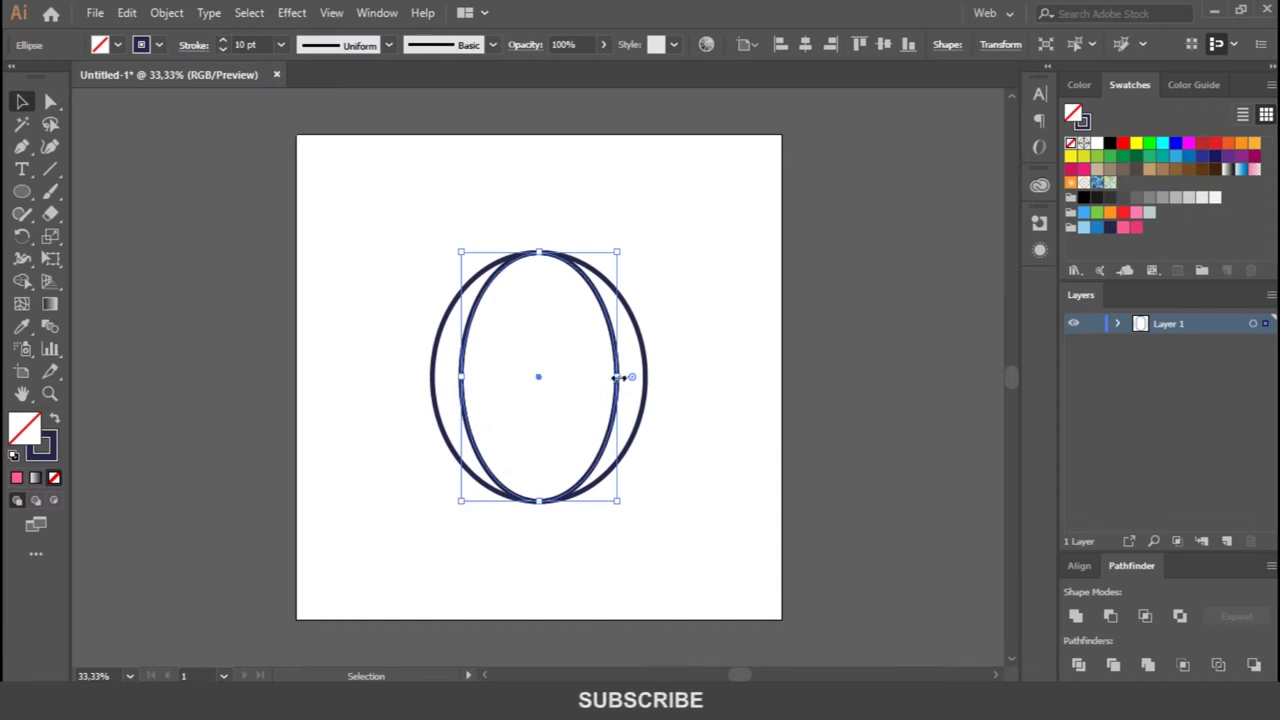
{"action": "left_click_drag", "start_coordinate": [617, 500], "coordinate": [585, 466]}
- Shape a second, narrower inner ellipse stretched to the shared top and bottom points
{"action": "left_click_drag", "start_coordinate": [538, 309], "coordinate": [538, 254]}
{"action": "mouse_move", "coordinate": [539, 445]}
{"action": "left_mouse_down"}
{"action": "mouse_move", "coordinate": [538, 500]}
{"action": "mouse_move", "coordinate": [571, 468]}
{"action": "mouse_move", "coordinate": [609, 487]}
{"action": "left_mouse_up"}
{"action": "left_click", "coordinate": [600, 460]}
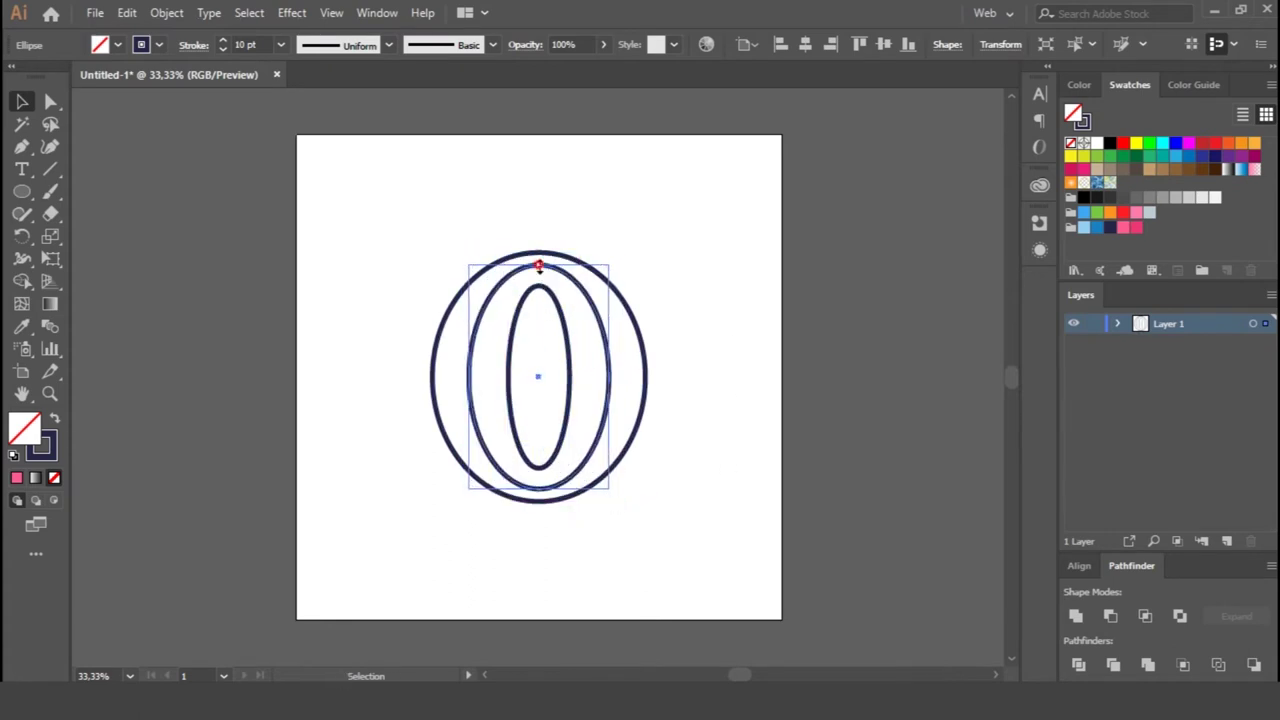
{"action": "left_click_drag", "start_coordinate": [539, 265], "coordinate": [539, 252]}
{"action": "left_click_drag", "start_coordinate": [539, 488], "coordinate": [539, 500]}
{"action": "left_click", "coordinate": [567, 343]}
{"action": "left_click_drag", "start_coordinate": [538, 285], "coordinate": [538, 252]}
{"action": "left_click_drag", "start_coordinate": [538, 468], "coordinate": [543, 505]}
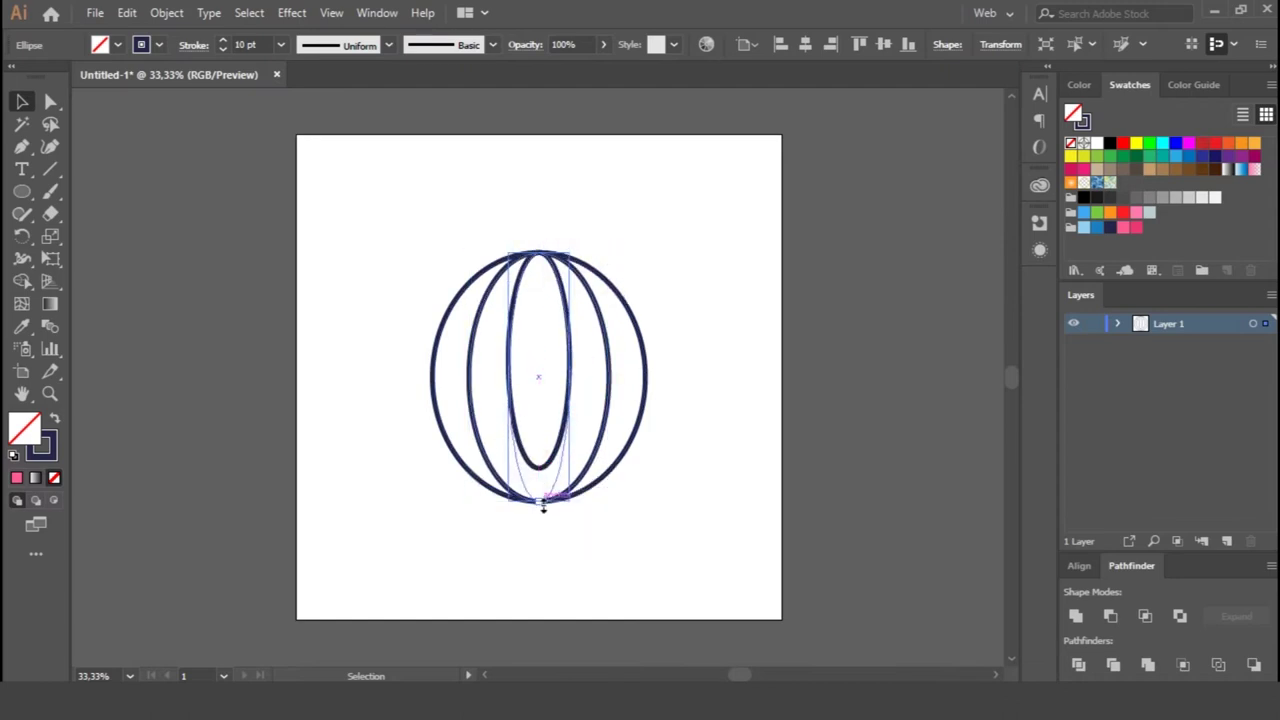
- Zoom in to align the innermost ellipse's top point with the others, then zoom back out
{"action": "left_click", "coordinate": [719, 345]}
{"action": "key", "text": "ctrl+plus"}
{"action": "left_click", "coordinate": [541, 131]}
{"action": "left_click_drag", "start_coordinate": [541, 131], "coordinate": [541, 128]}
{"action": "left_click", "coordinate": [785, 215]}
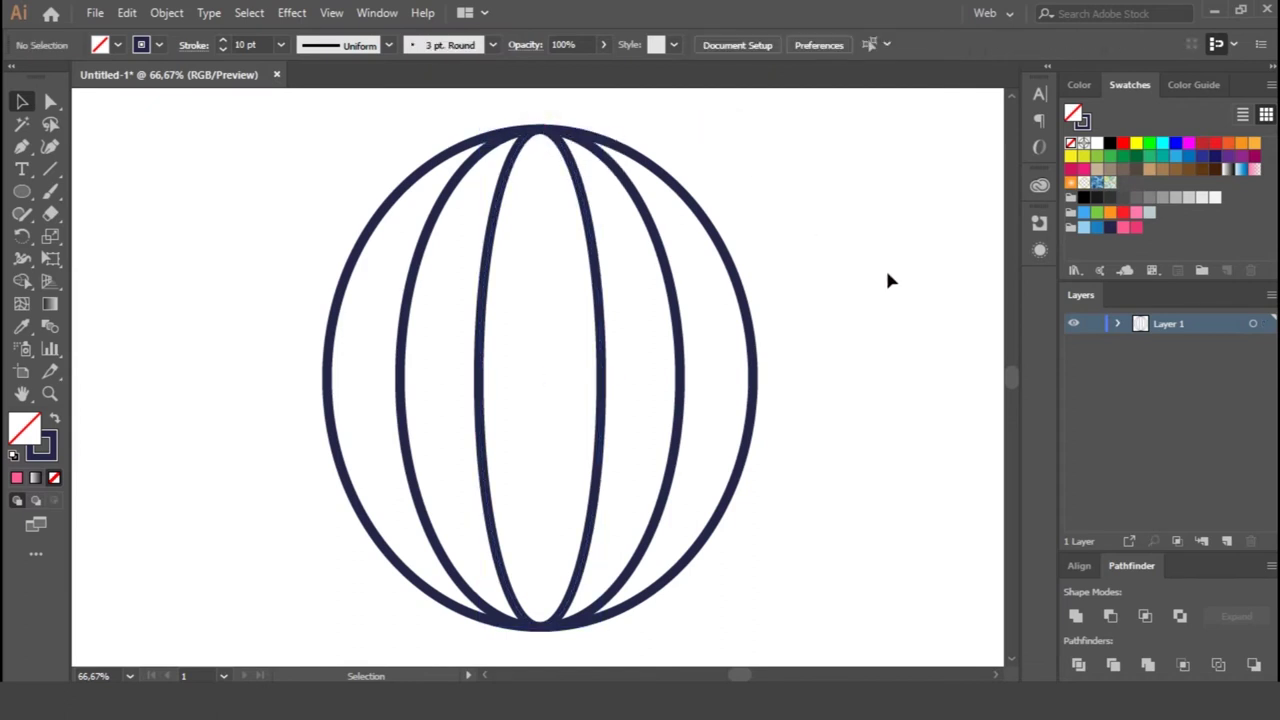
{"action": "key", "text": "ctrl+minus"}
{"action": "left_click", "coordinate": [586, 414]}
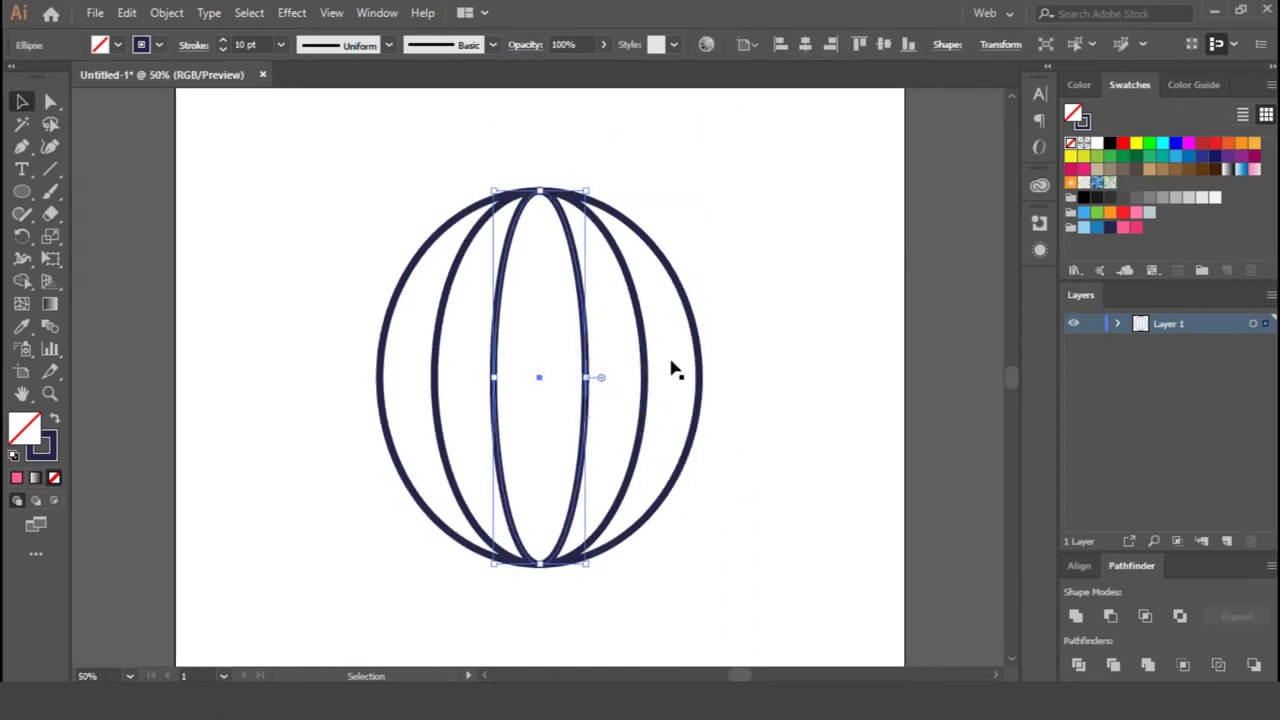
{"action": "left_click", "coordinate": [720, 376]}
{"action": "left_click_drag", "start_coordinate": [22, 191], "coordinate": [47, 193]}
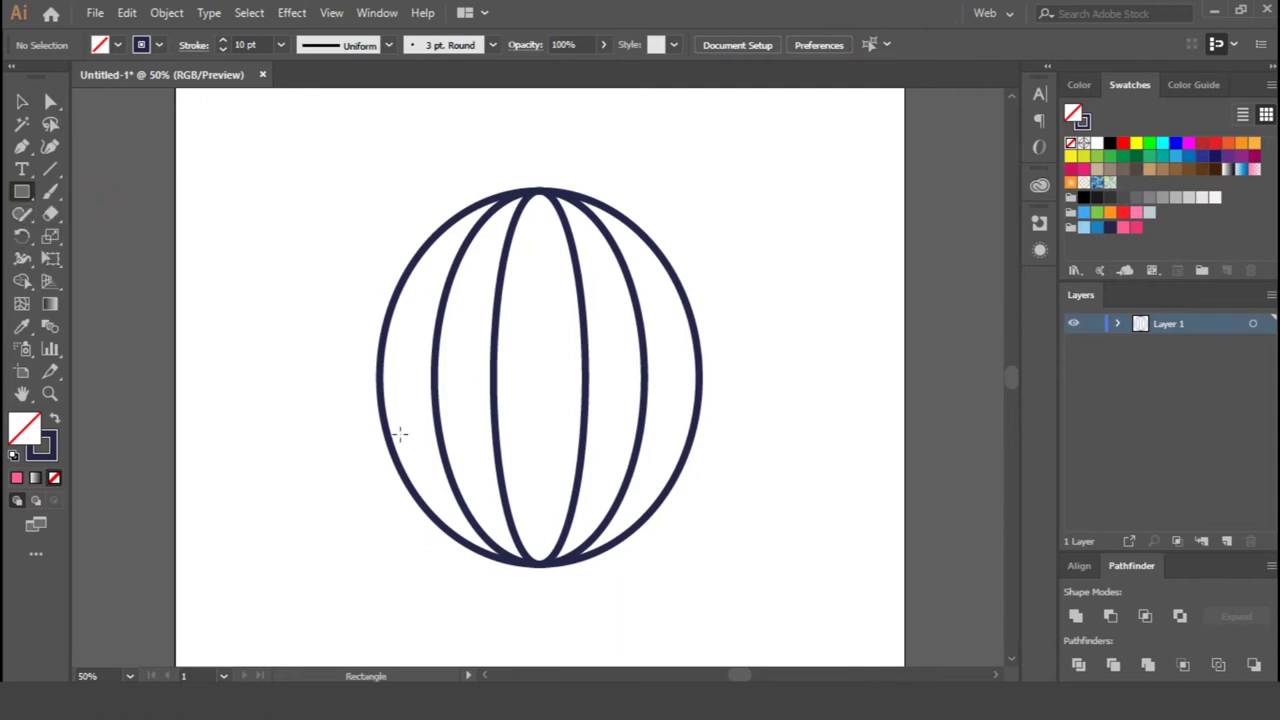
- Draw a rounded-corner bar across the lower part of the balloon ellipses
{"action": "left_click_drag", "start_coordinate": [460, 522], "coordinate": [648, 530]}
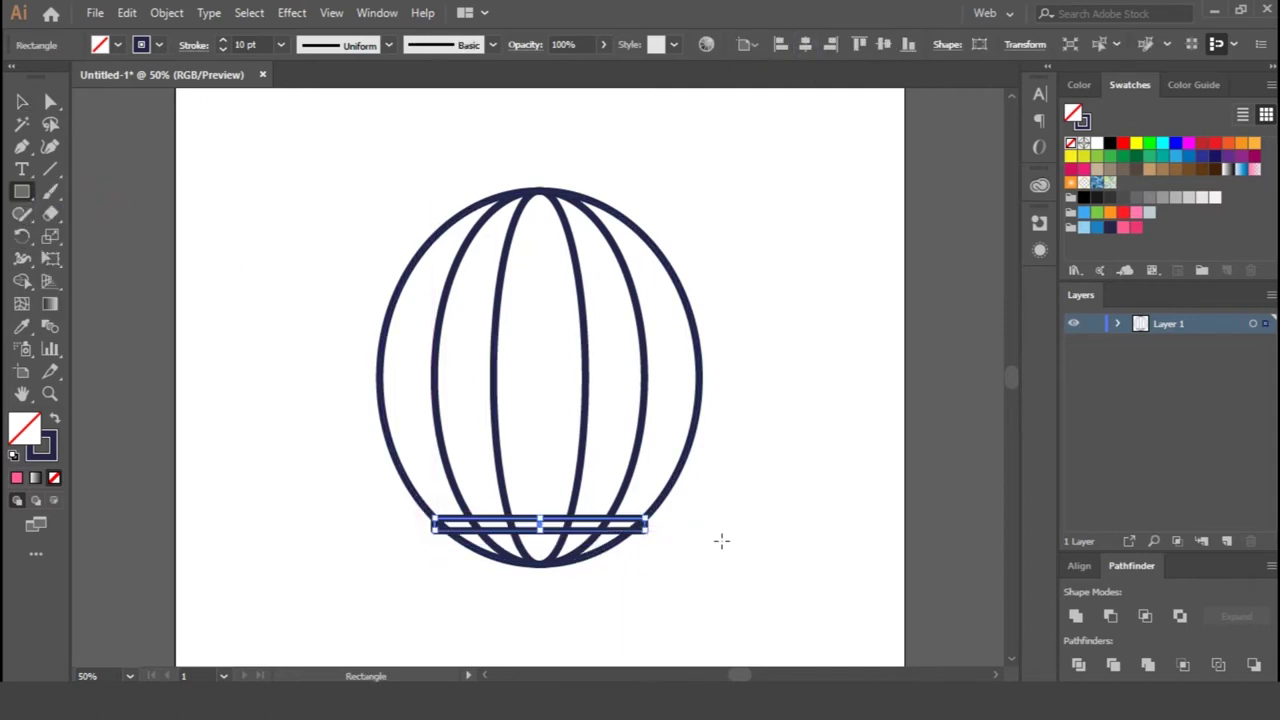
{"action": "key", "text": "ctrl+plus"}
{"action": "key", "text": "ctrl+plus"}
{"action": "left_click_drag", "start_coordinate": [553, 391], "coordinate": [553, 421]}
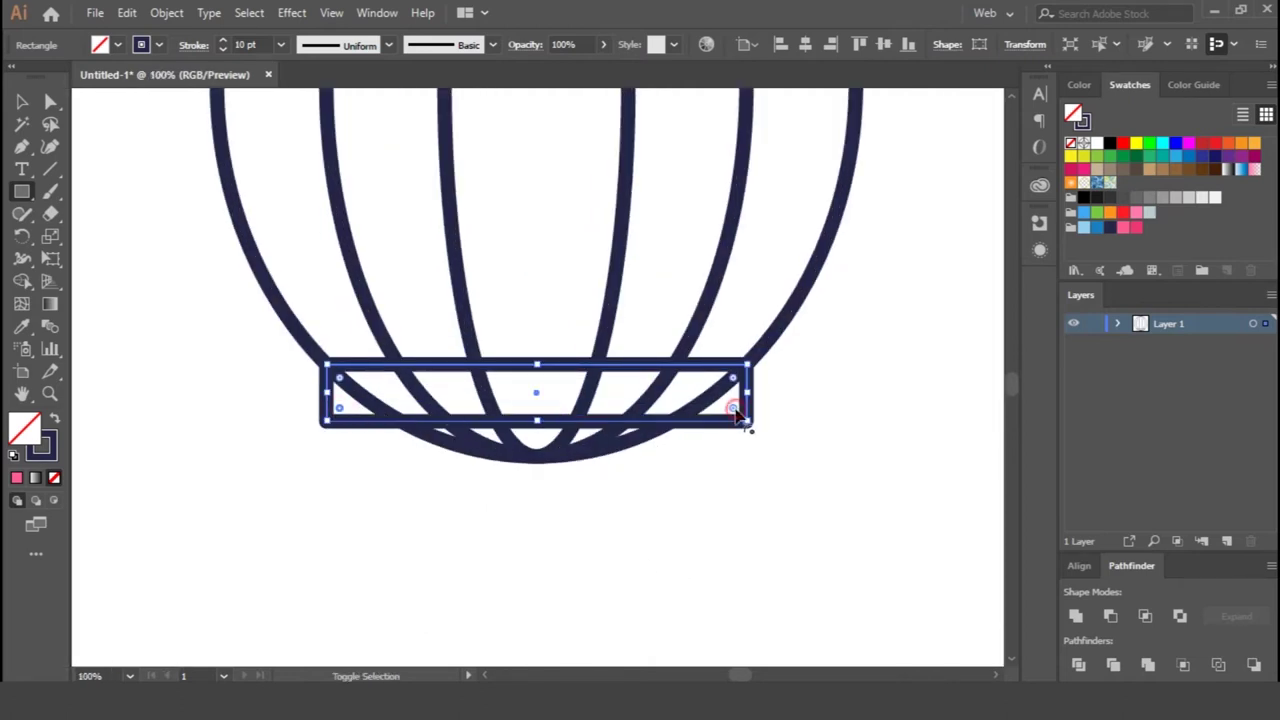
{"action": "left_click_drag", "start_coordinate": [715, 400], "coordinate": [718, 402]}
{"action": "key", "text": "v"}
{"action": "left_click", "coordinate": [780, 480]}
- With Shape Builder, merge the bar into one band and delete the ellipse regions below it
{"action": "left_click_drag", "start_coordinate": [191, 310], "coordinate": [818, 472]}
{"action": "left_click", "coordinate": [22, 281]}
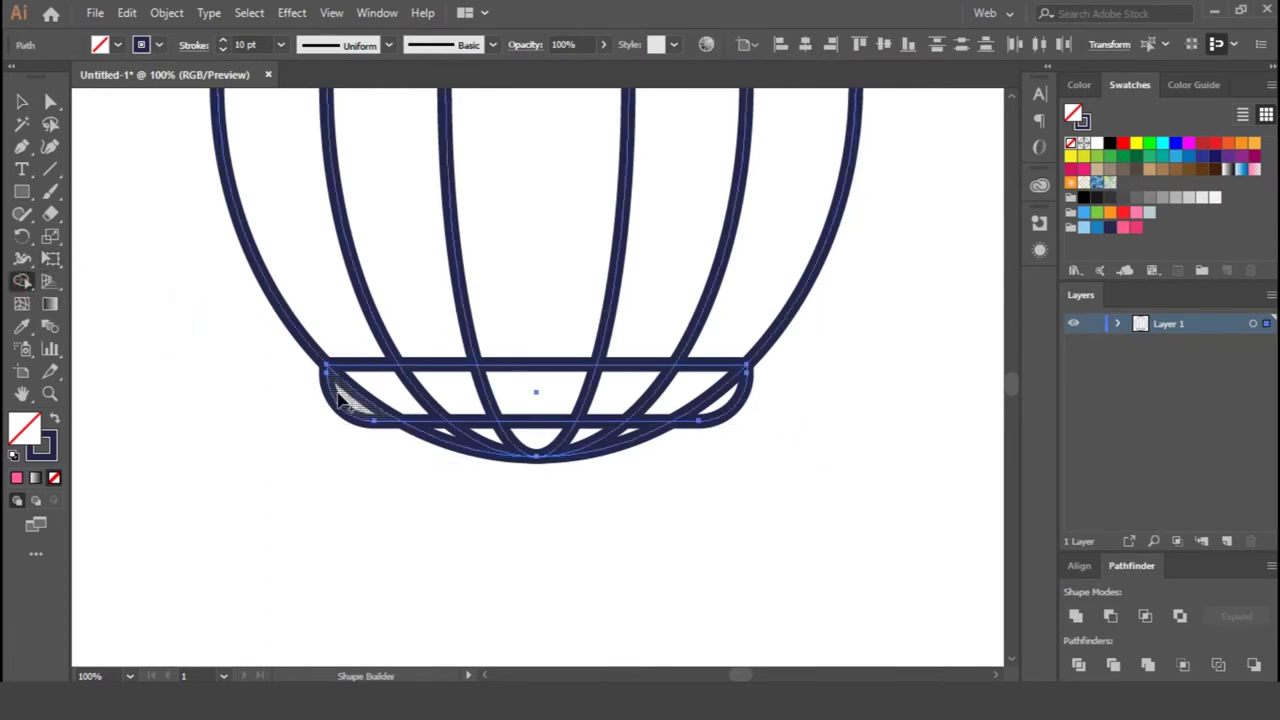
{"action": "left_click_drag", "start_coordinate": [345, 392], "coordinate": [716, 423]}
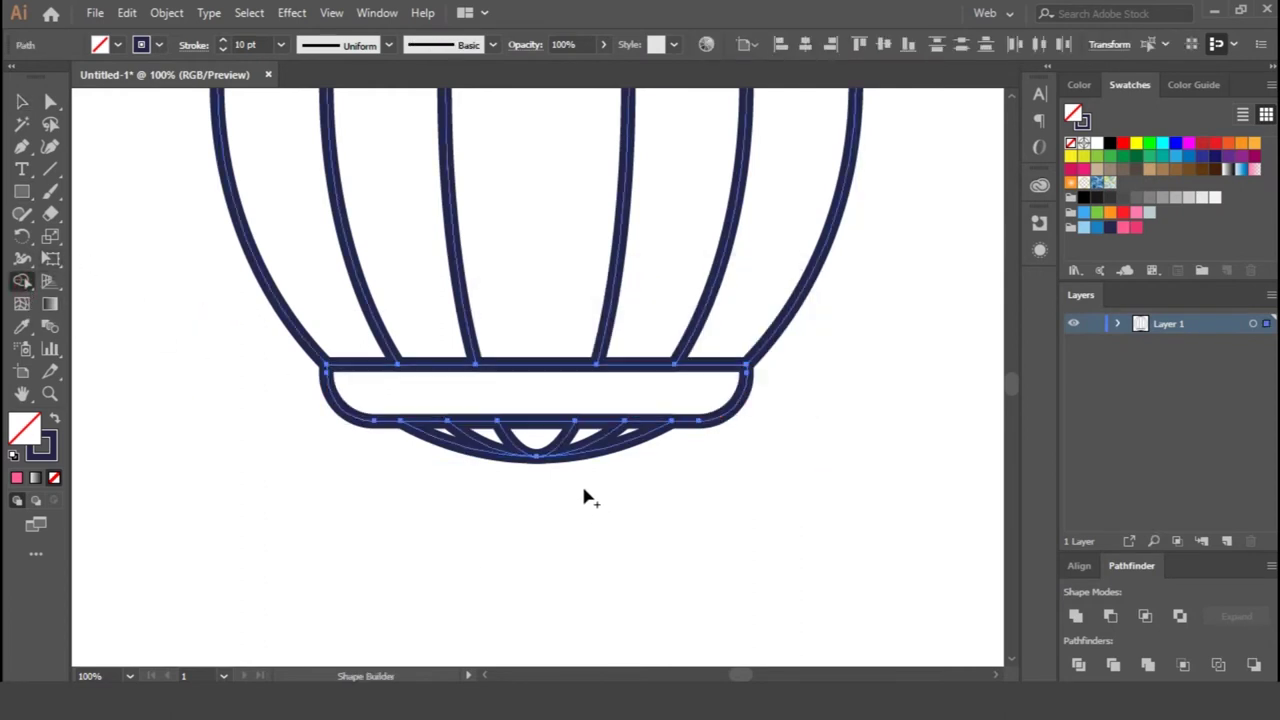
{"action": "left_click_drag", "start_coordinate": [447, 451], "coordinate": [614, 457]}
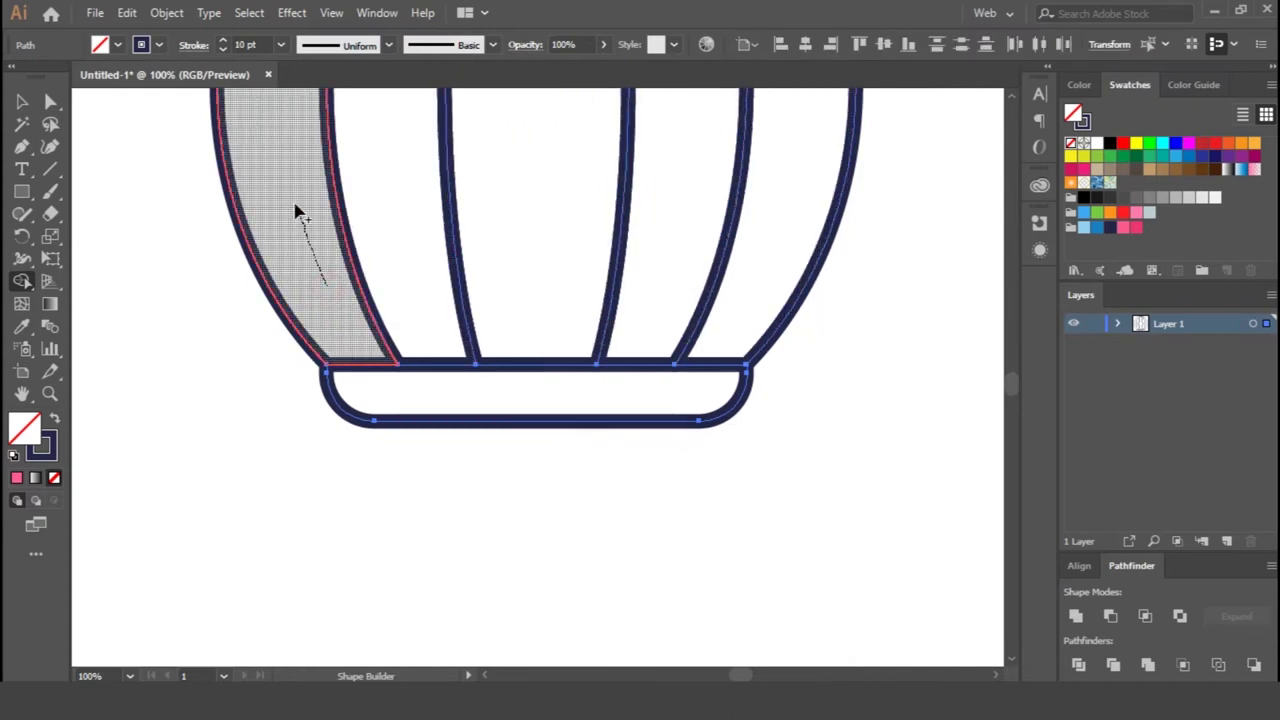
{"action": "key", "text": "v"}
{"action": "left_click", "coordinate": [601, 498]}
{"action": "key", "text": "ctrl+0"}
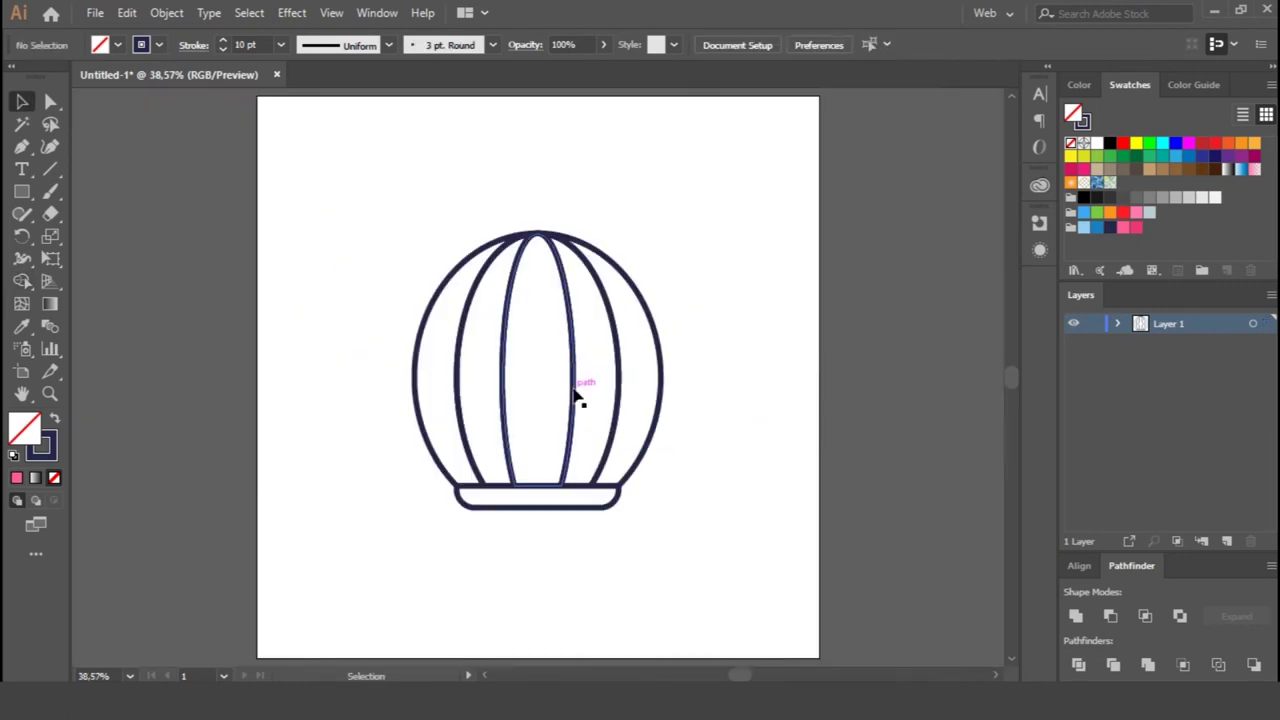
- Move a copy of the centre stripe aside, then undo the stray copy
{"action": "left_click", "coordinate": [560, 385]}
{"action": "left_click", "coordinate": [657, 367], "text": "shift"}
{"action": "left_click_drag", "start_coordinate": [585, 381], "coordinate": [733, 344]}
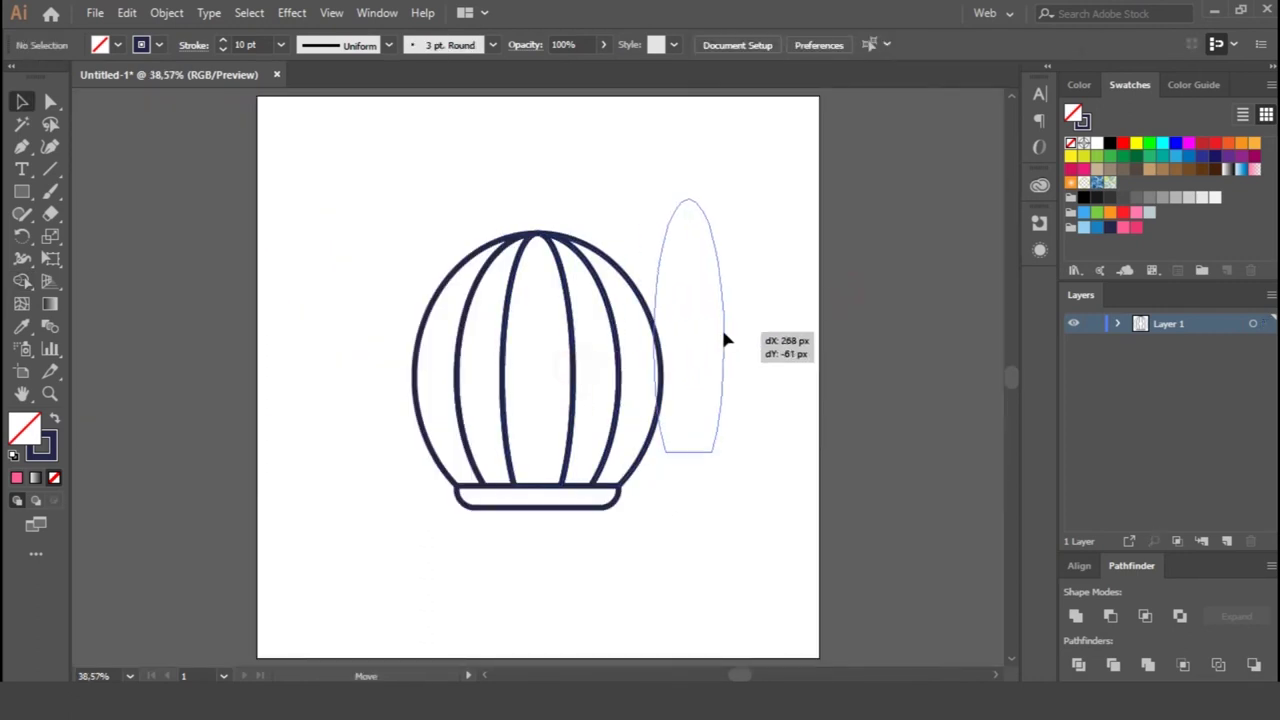
{"action": "left_click", "coordinate": [576, 366]}
{"action": "left_click", "coordinate": [768, 362]}
{"action": "key", "text": "ctrl+z"}
{"action": "left_click", "coordinate": [760, 375]}
- Fill the right and left outer gores of the balloon with pink
{"action": "left_click", "coordinate": [668, 378]}
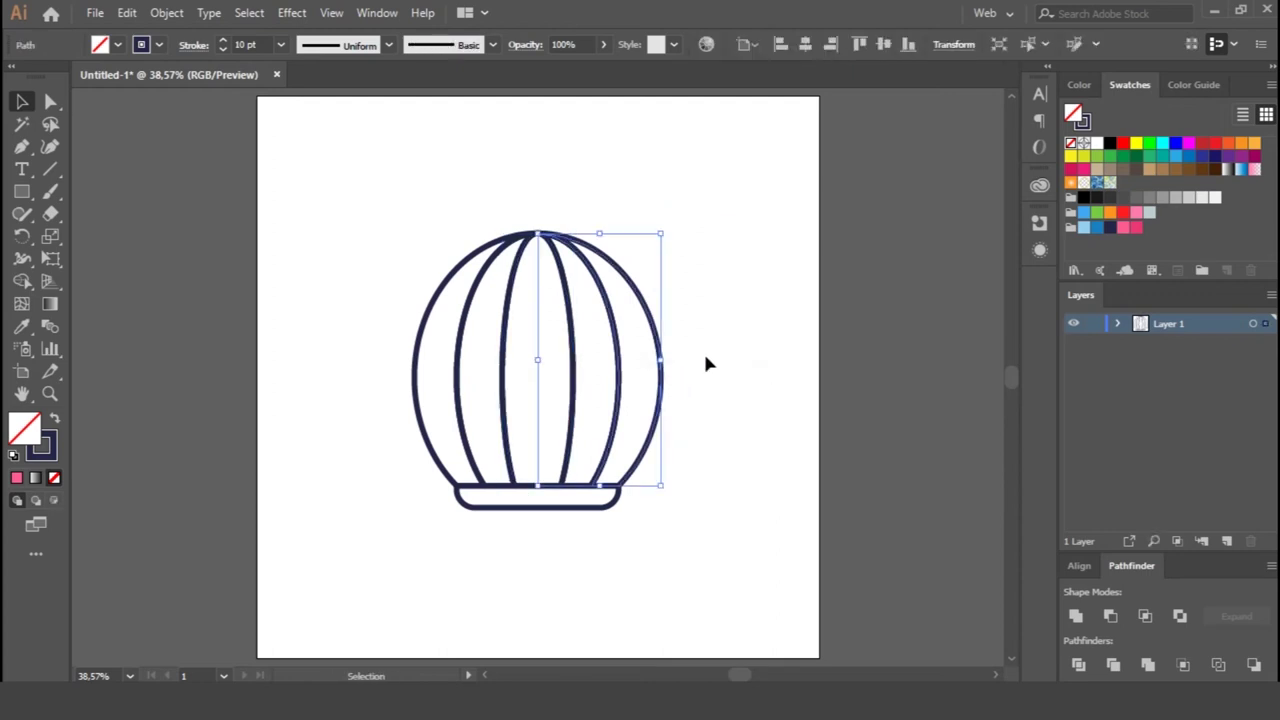
{"action": "left_click", "coordinate": [1134, 228]}
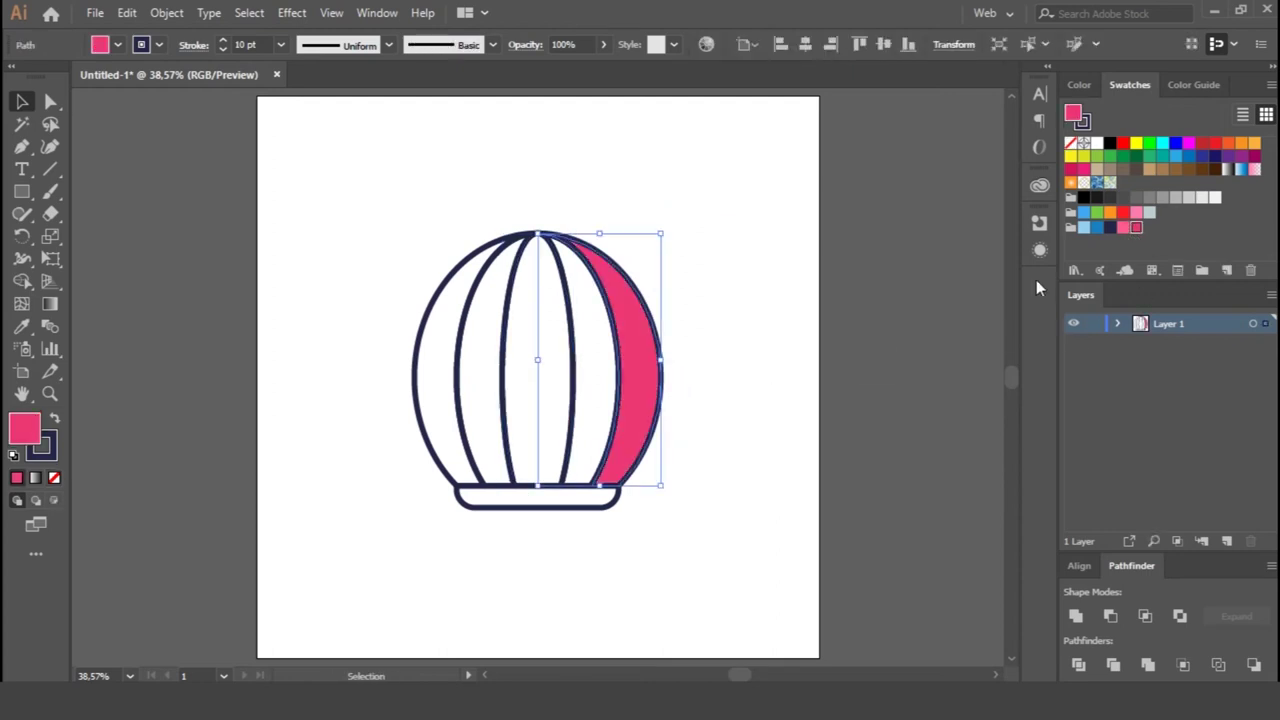
{"action": "left_click", "coordinate": [777, 341]}
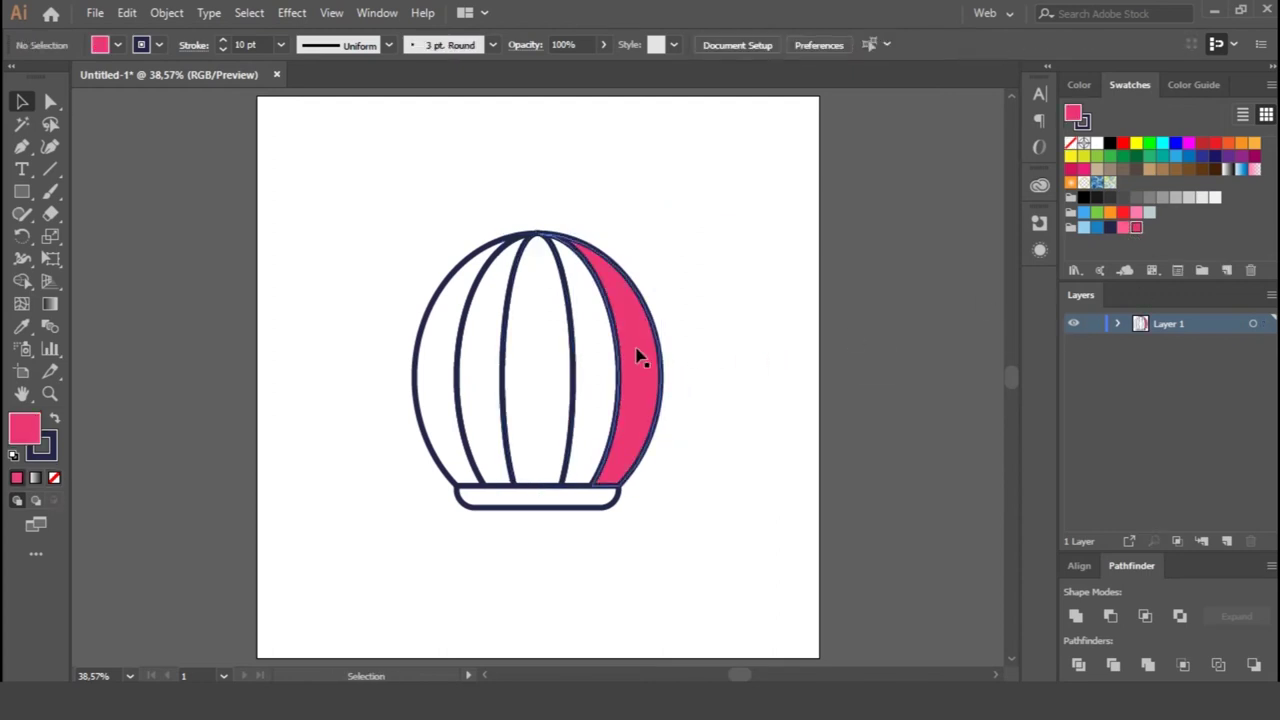
{"action": "left_click", "coordinate": [458, 374]}
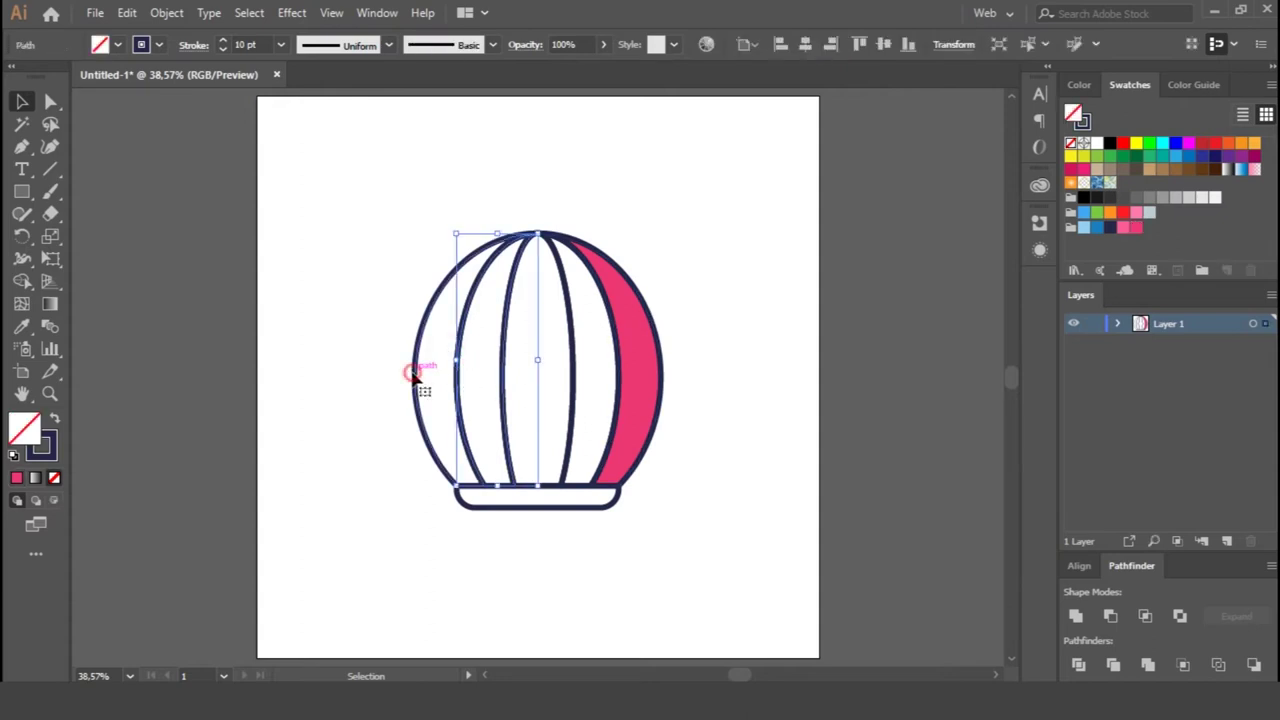
{"action": "left_click", "coordinate": [1136, 232]}
{"action": "left_click", "coordinate": [758, 328]}
- Fill the middle stripe blue and the base band light blue
{"action": "left_click", "coordinate": [575, 364]}
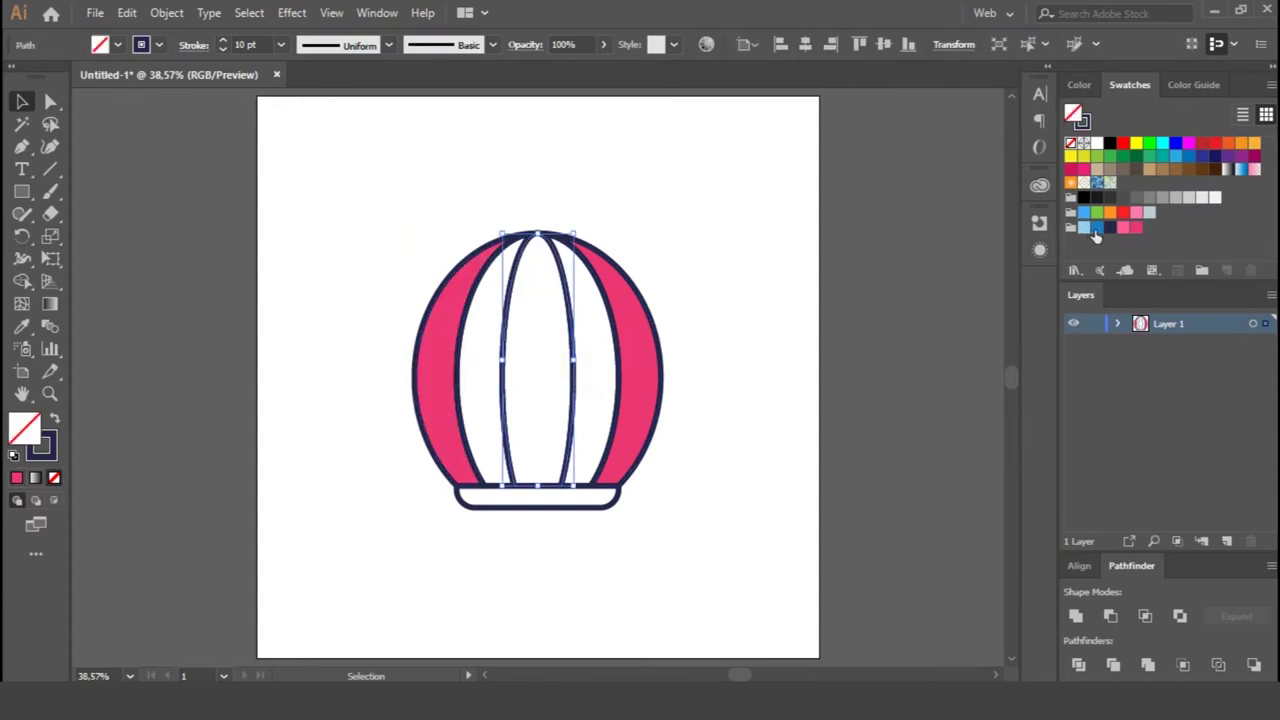
{"action": "left_click", "coordinate": [1096, 229]}
{"action": "left_click", "coordinate": [796, 309]}
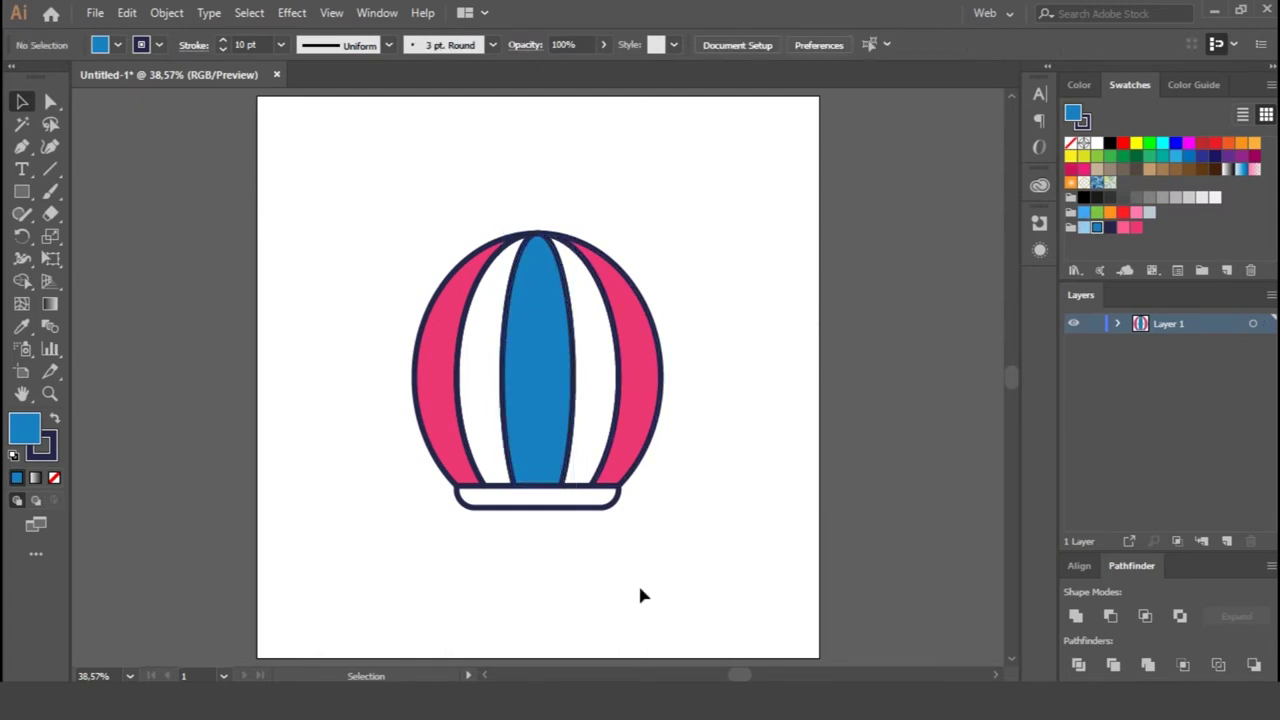
{"action": "left_click", "coordinate": [568, 505]}
{"action": "left_click", "coordinate": [1084, 228]}
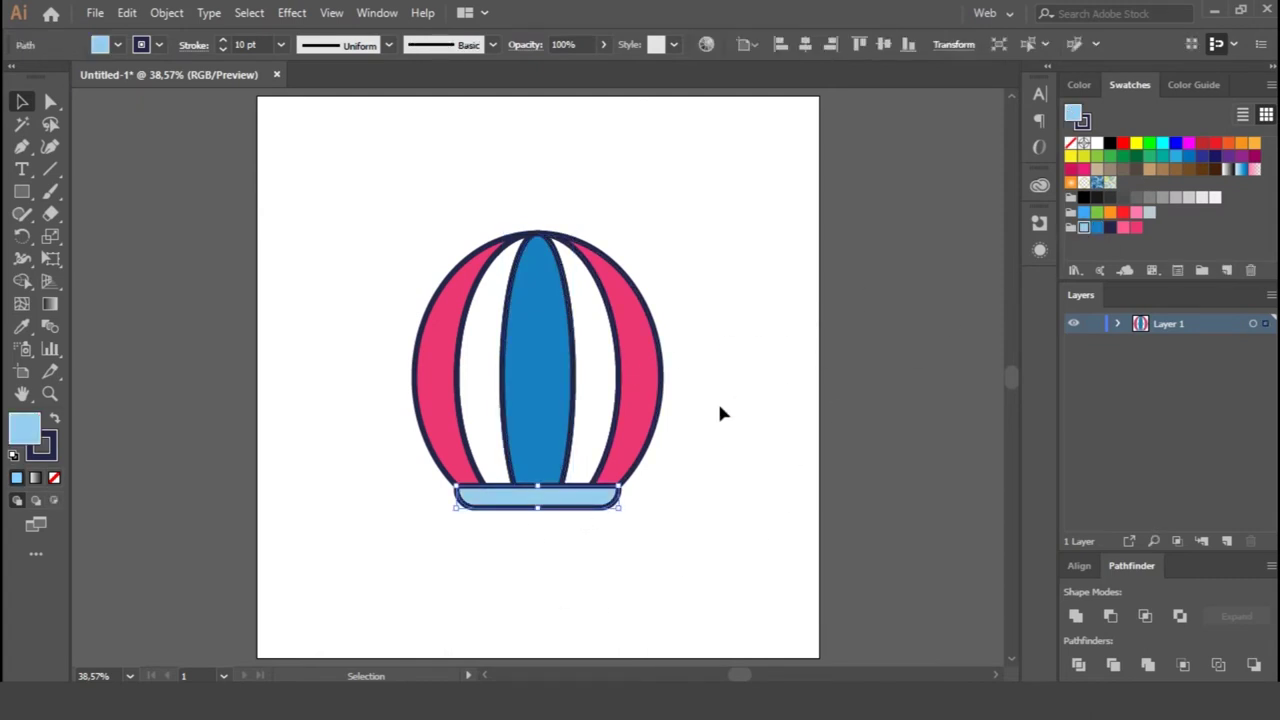
{"action": "left_click", "coordinate": [718, 400]}
{"action": "key", "text": "ctrl+plus"}
{"action": "key", "text": "ctrl+plus"}
- Paste an offset copy of the right pink stripe and subtract it with Minus Front to leave a thin strip
{"action": "key", "text": "ctrl+f"}
{"action": "left_click_drag", "start_coordinate": [738, 370], "coordinate": [700, 371]}
{"action": "left_click", "coordinate": [849, 337]}
{"action": "left_click", "coordinate": [755, 370]}
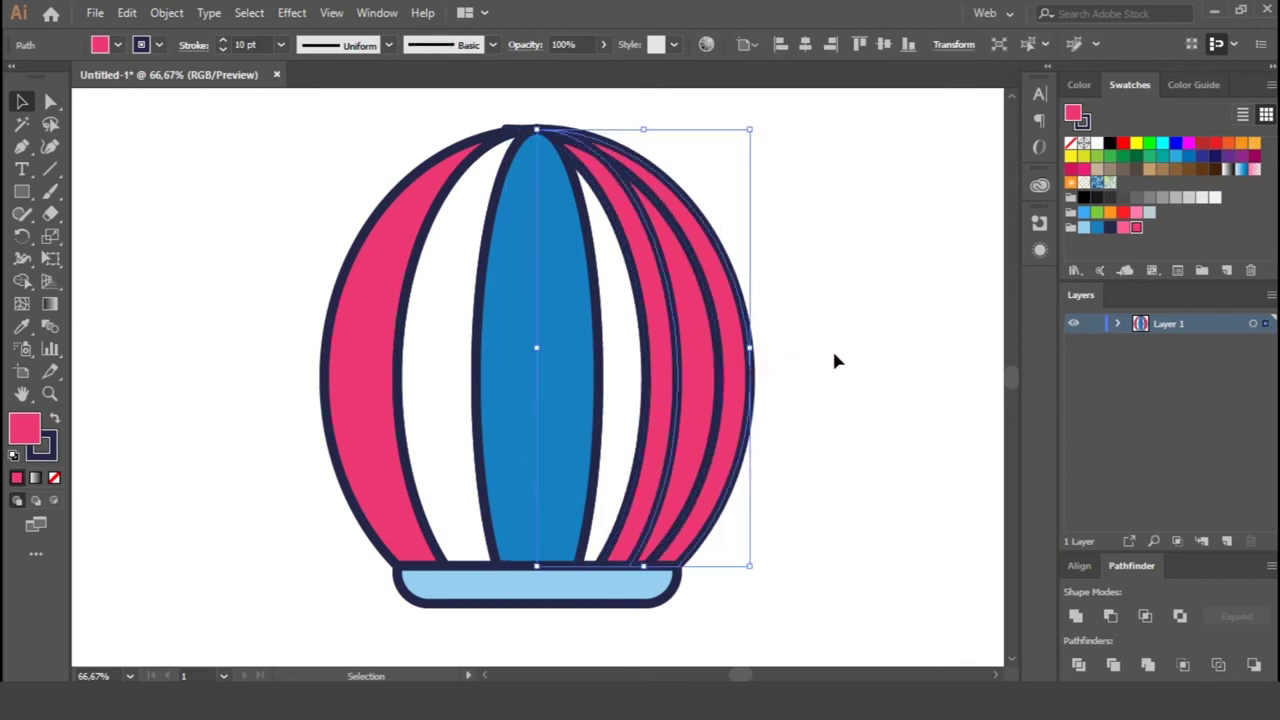
{"action": "key", "text": "ctrl+c"}
{"action": "left_click", "coordinate": [839, 355]}
{"action": "key", "text": "ctrl+f"}
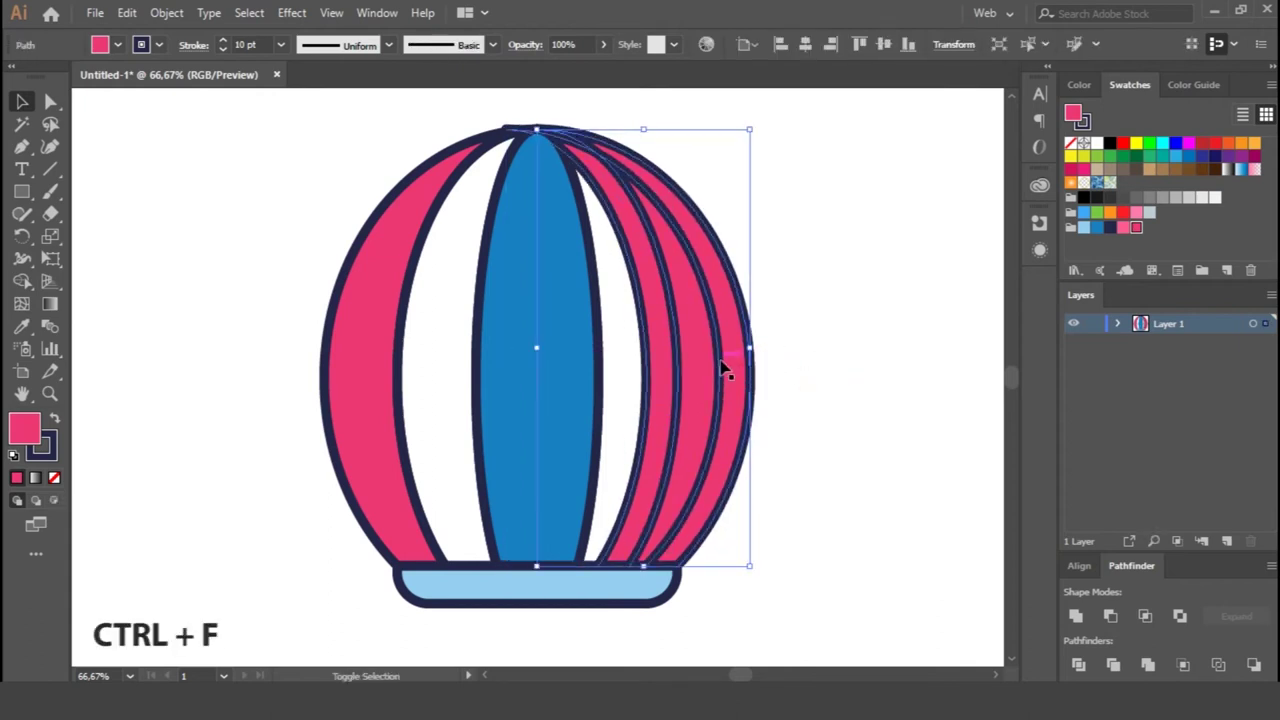
{"action": "left_click", "coordinate": [1110, 617]}
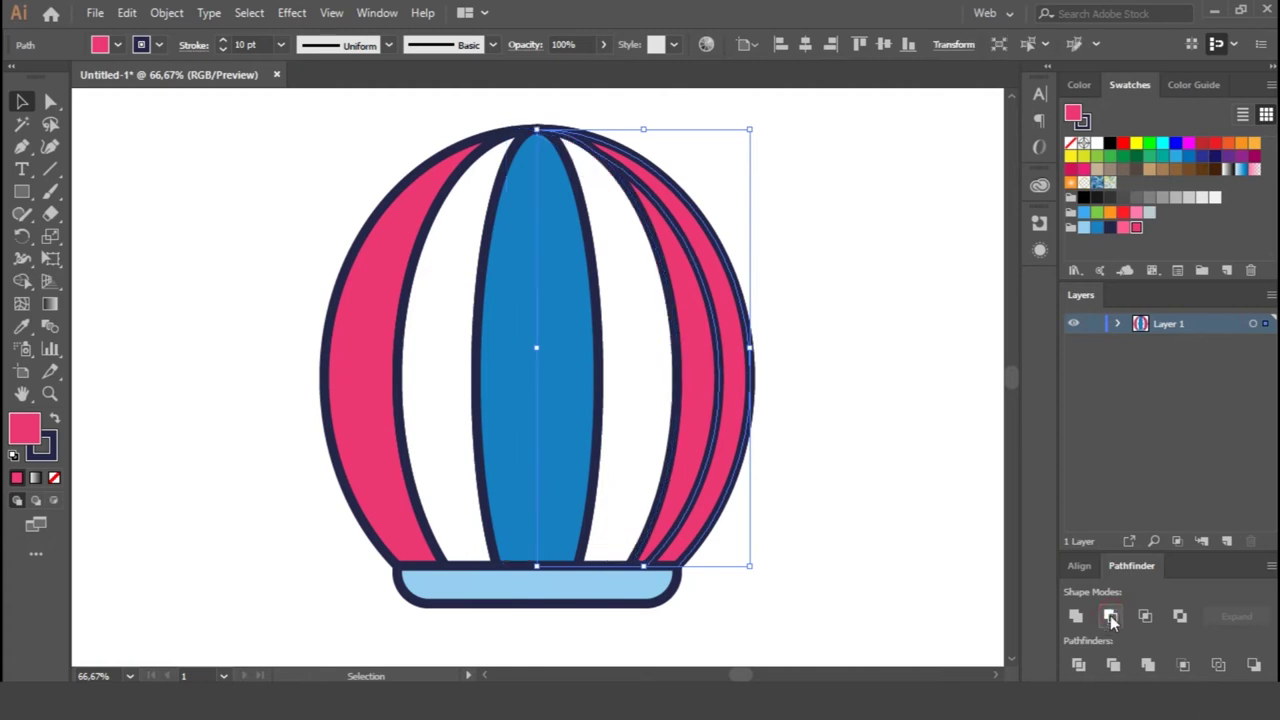
{"action": "left_click", "coordinate": [855, 352]}
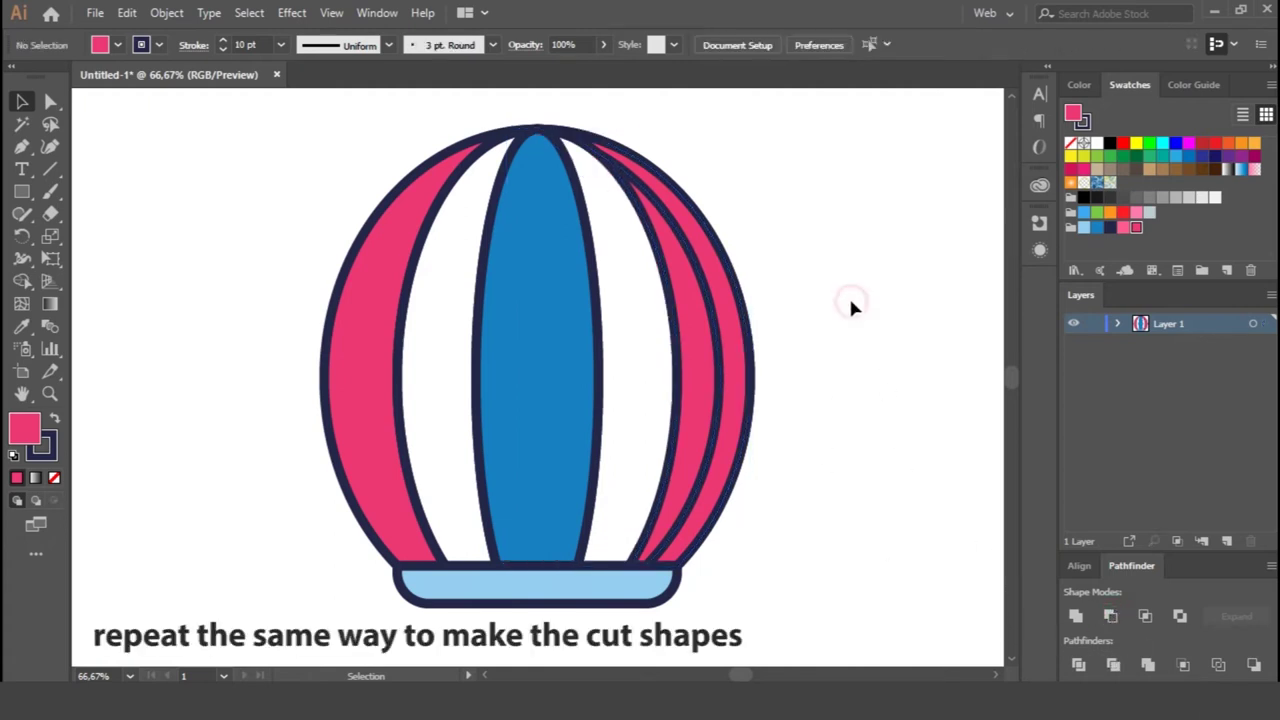
- Make the cut strip a borderless dark shadow at 20% opacity
{"action": "left_click", "coordinate": [762, 343]}
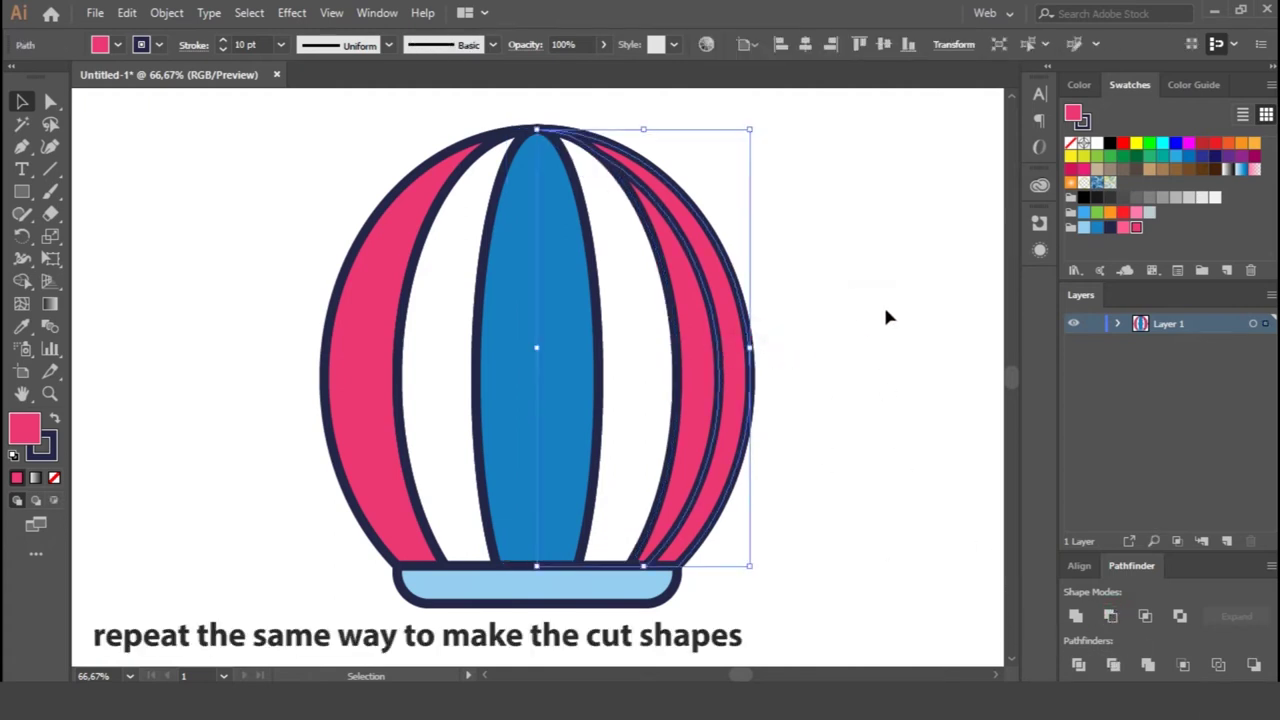
{"action": "left_click", "coordinate": [55, 419]}
{"action": "left_click", "coordinate": [56, 450]}
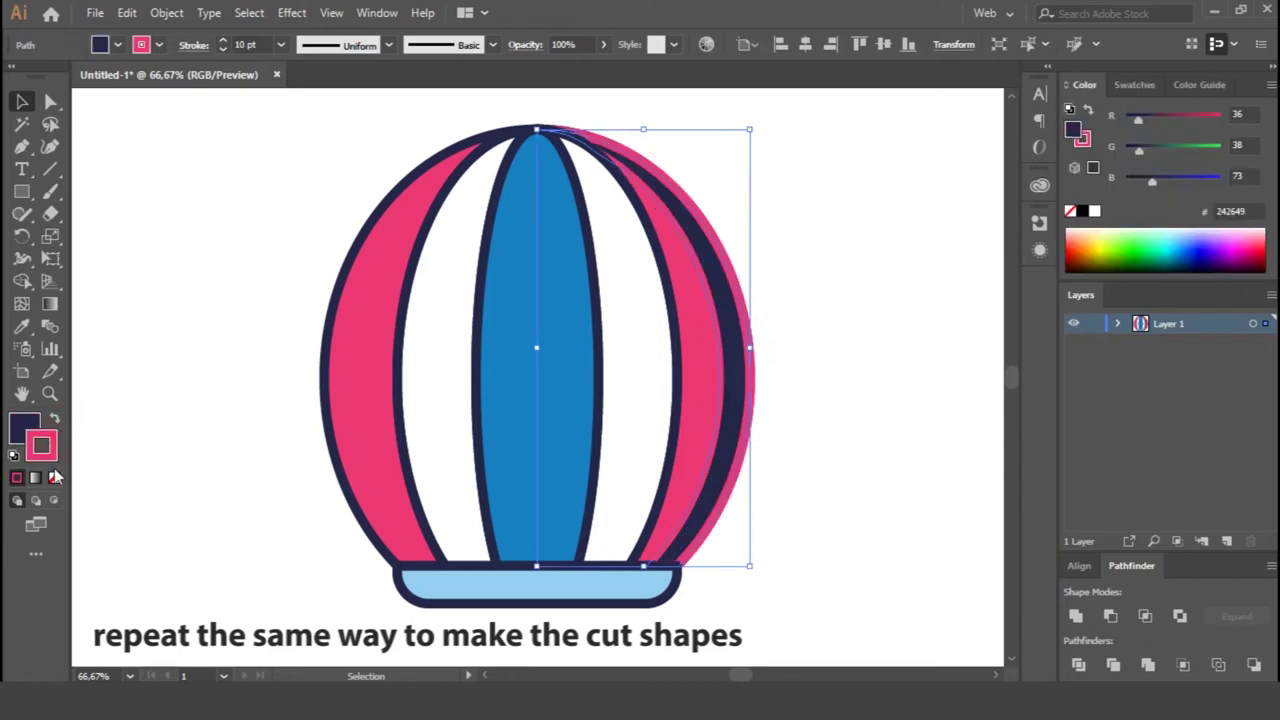
{"action": "left_click", "coordinate": [54, 477]}
{"action": "type", "text": "20"}
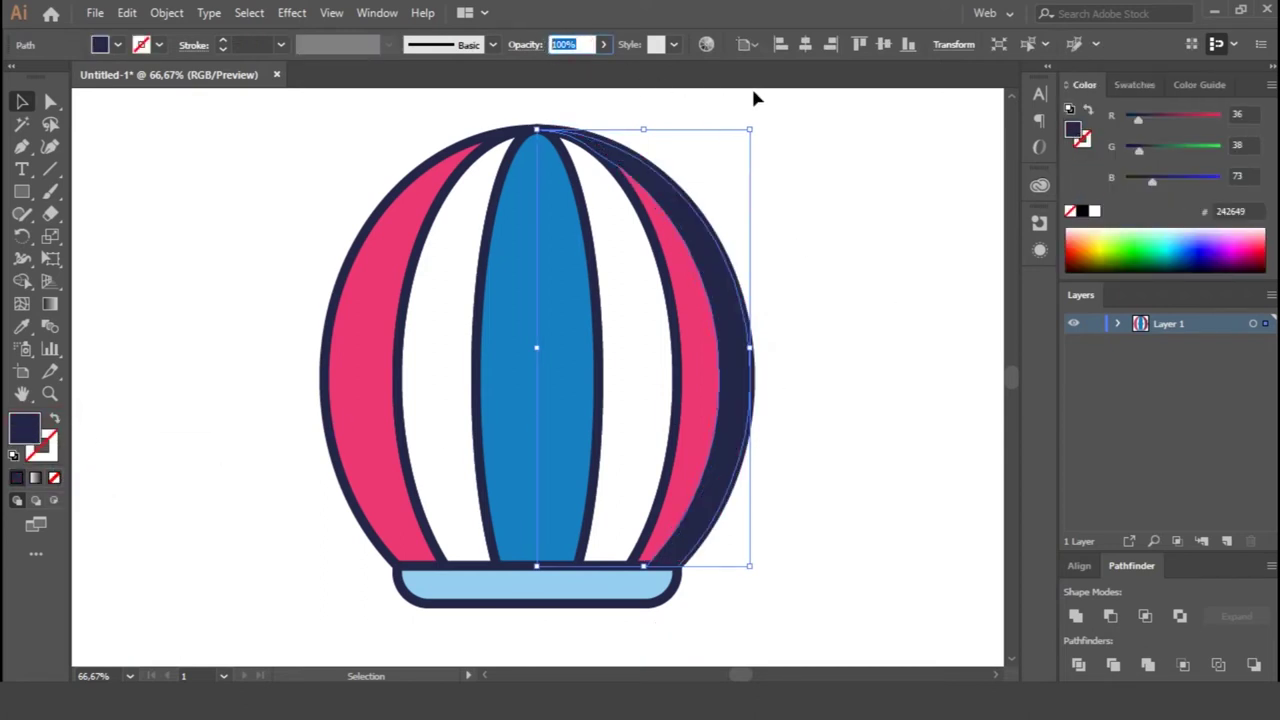
{"action": "key", "text": "Return"}
{"action": "left_click", "coordinate": [878, 310]}
- Begin a Pen path with an anchor above the blue centre ellipse
{"action": "left_click", "coordinate": [557, 362]}
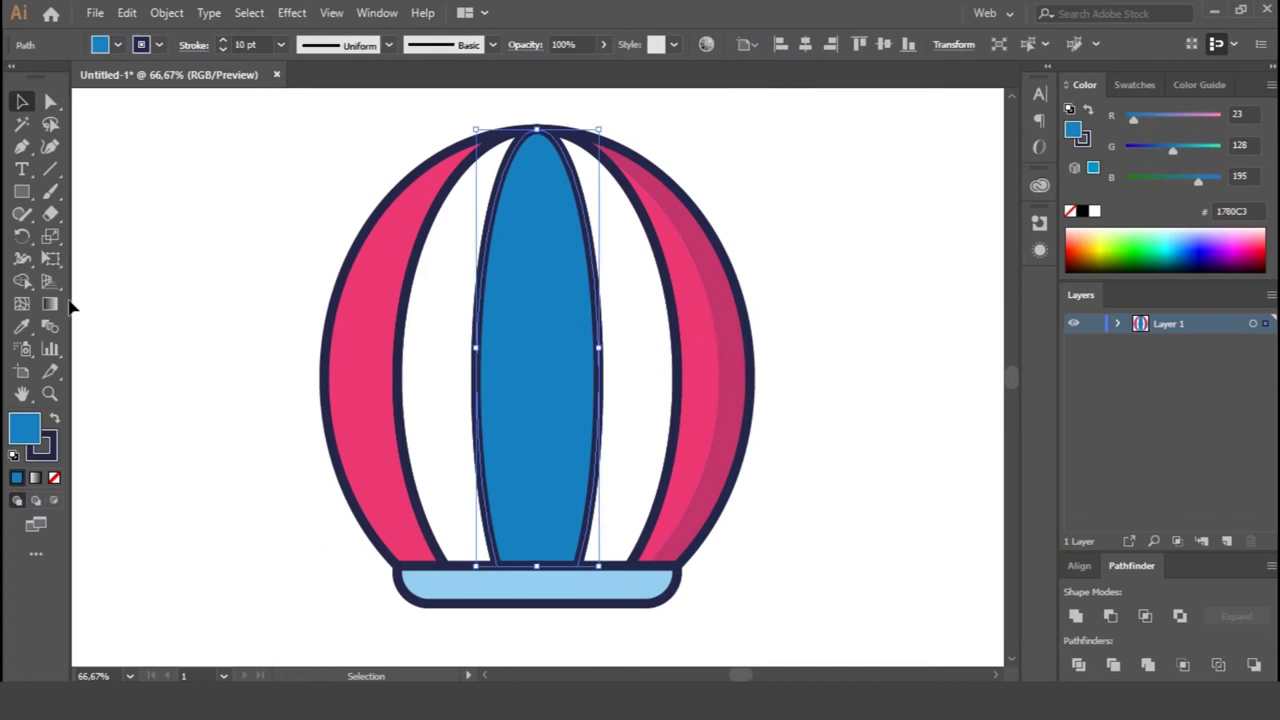
{"action": "key", "text": "p"}
{"action": "left_click_drag", "start_coordinate": [537, 100], "coordinate": [541, 187]}
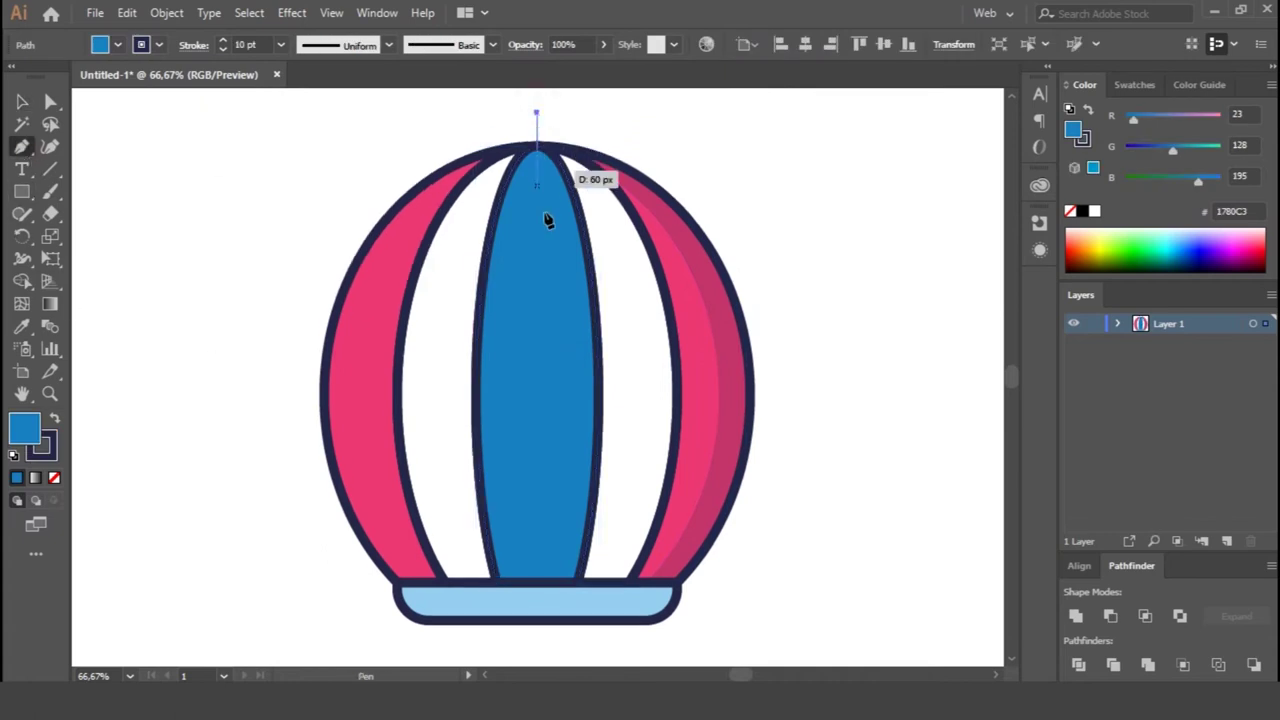
- Draw a sail-shaped path over the blue ellipse's right half and trim off the part outside it
{"action": "left_click", "coordinate": [541, 590]}
{"action": "left_click", "coordinate": [648, 601]}
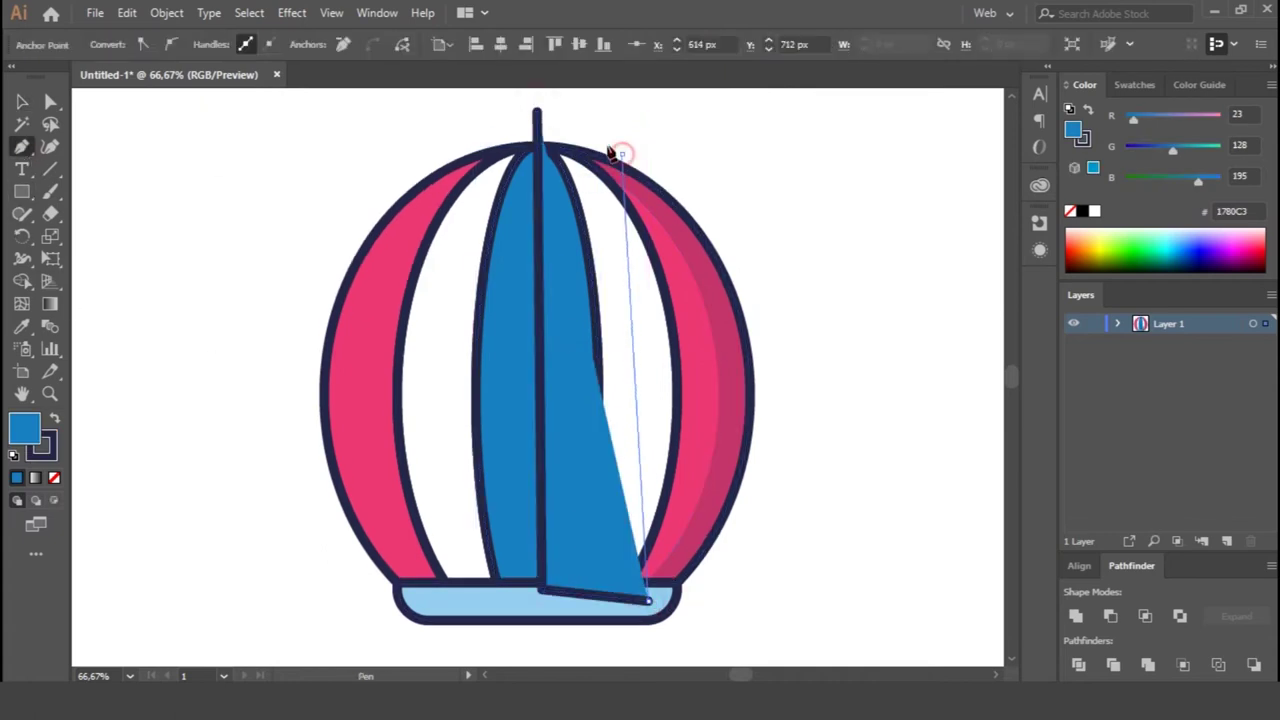
{"action": "left_click", "coordinate": [621, 155]}
{"action": "left_click", "coordinate": [537, 113]}
{"action": "key", "text": "v"}
{"action": "key", "text": "shift+m"}
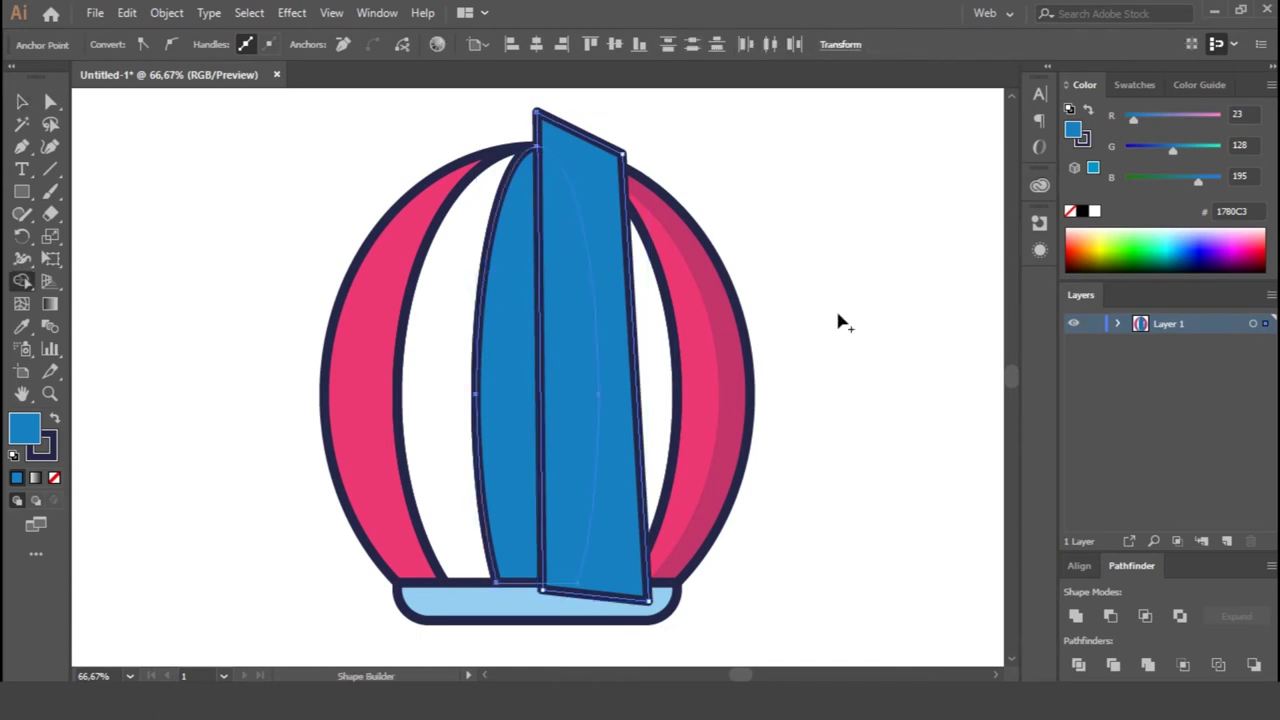
{"action": "left_click", "coordinate": [616, 340], "text": "alt"}
{"action": "key", "text": "v"}
{"action": "left_click", "coordinate": [790, 295]}
- Eyedrop the dark 20% shadow style onto the blue ellipse's right half
{"action": "left_click", "coordinate": [580, 350]}
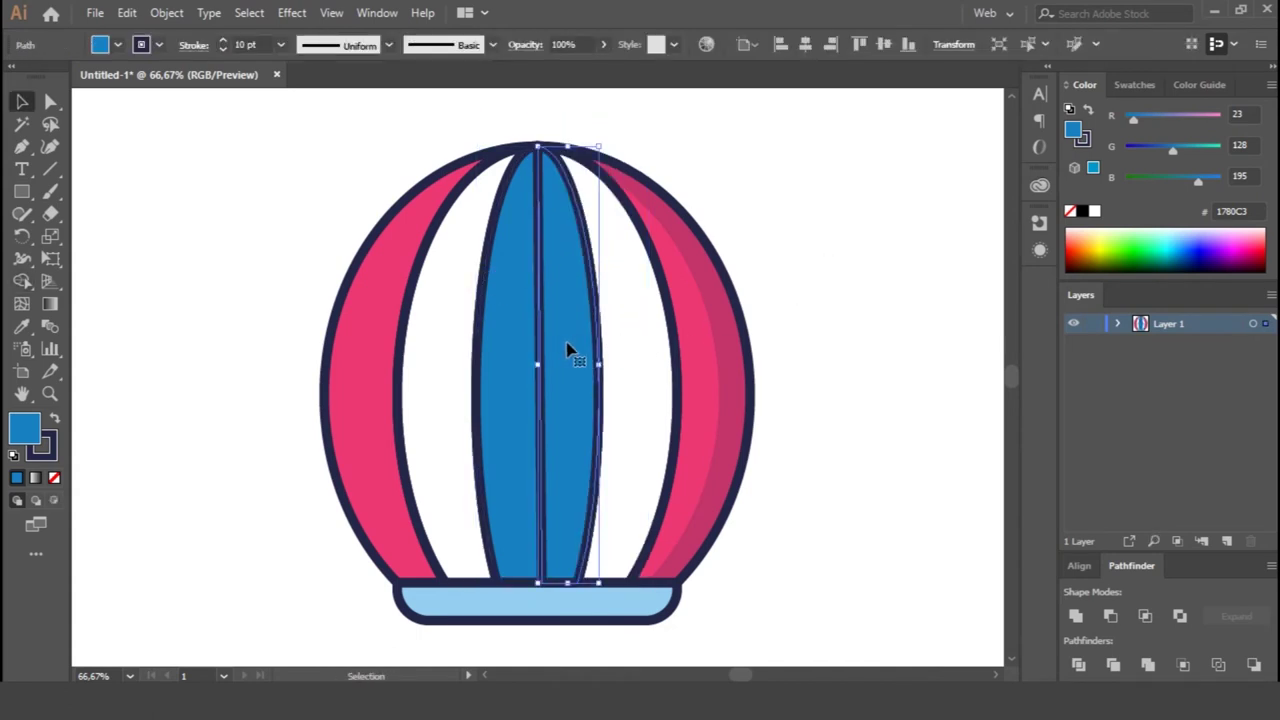
{"action": "key", "text": "i"}
{"action": "left_click", "coordinate": [743, 329]}
{"action": "key", "text": "v"}
{"action": "left_click", "coordinate": [815, 283]}
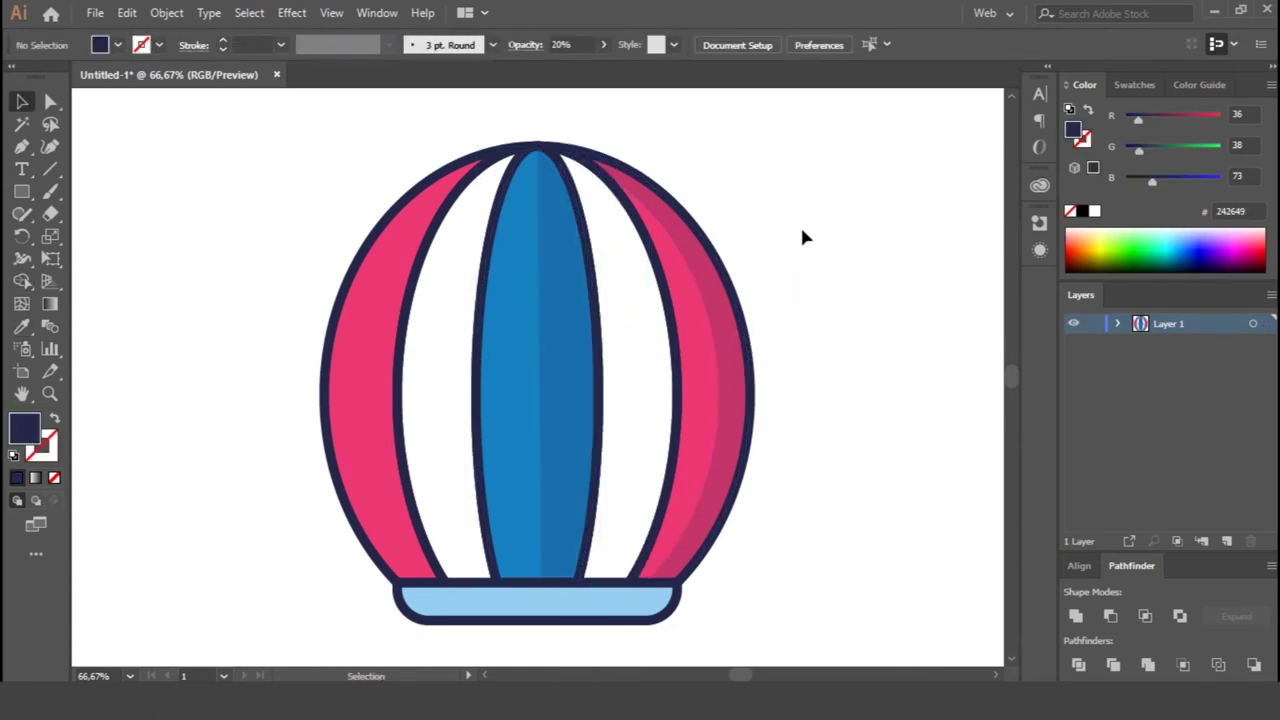
- Duplicate the left pink stripe slightly to the left
{"action": "left_click", "coordinate": [368, 352]}
{"action": "left_click_drag", "start_coordinate": [360, 350], "coordinate": [333, 350]}
{"action": "left_click", "coordinate": [406, 339]}
- Subtract the copy from the left pink stripe and give the resulting strip the 20% dark shadow fill
{"action": "left_click", "coordinate": [298, 362], "text": "shift"}
{"action": "left_click", "coordinate": [1110, 615]}
{"action": "left_click", "coordinate": [842, 480]}
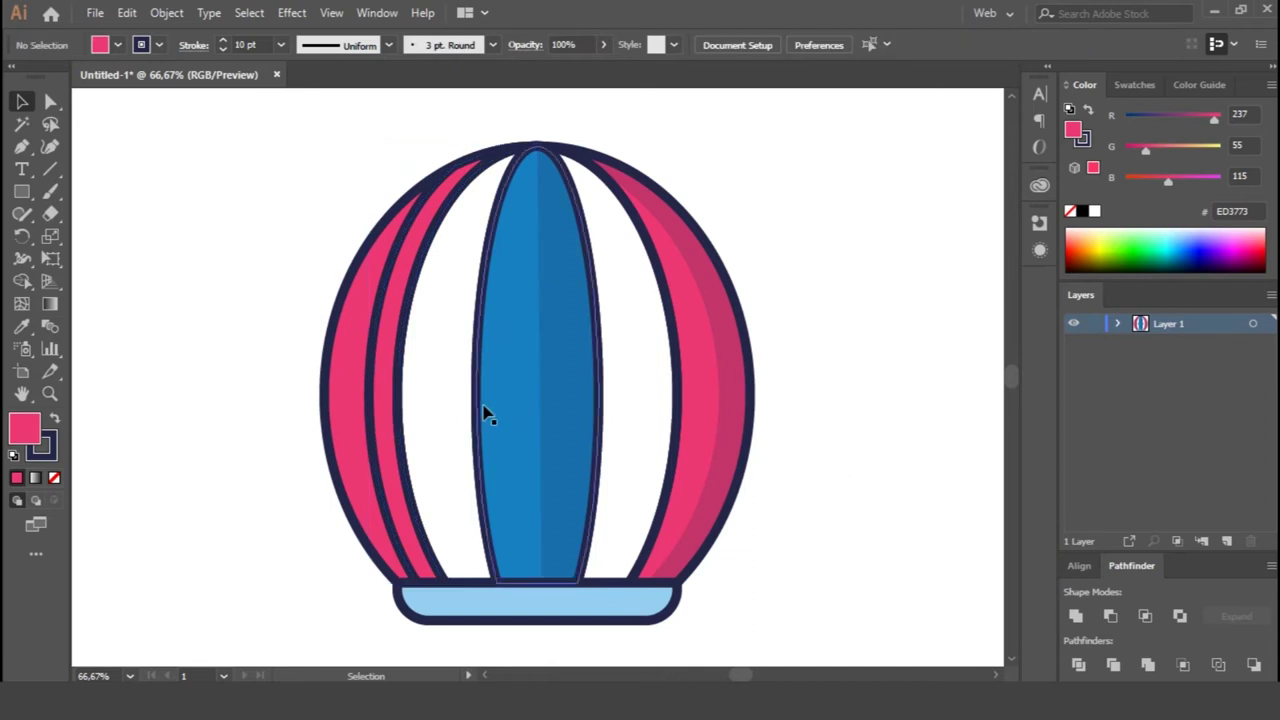
{"action": "left_click", "coordinate": [388, 427]}
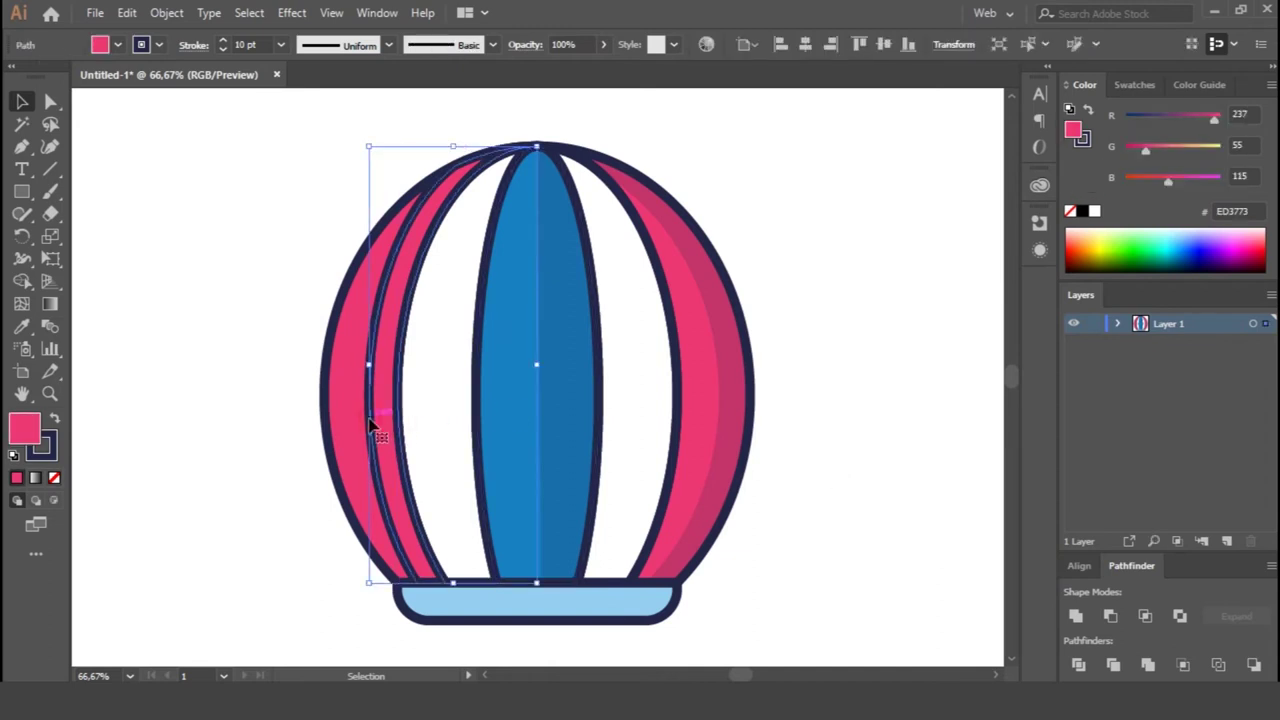
{"action": "left_click", "coordinate": [814, 337]}
- Cut a thin shadow strip from the right white stripe and eyedrop the 20% dark fill onto it
{"action": "left_click", "coordinate": [750, 386]}
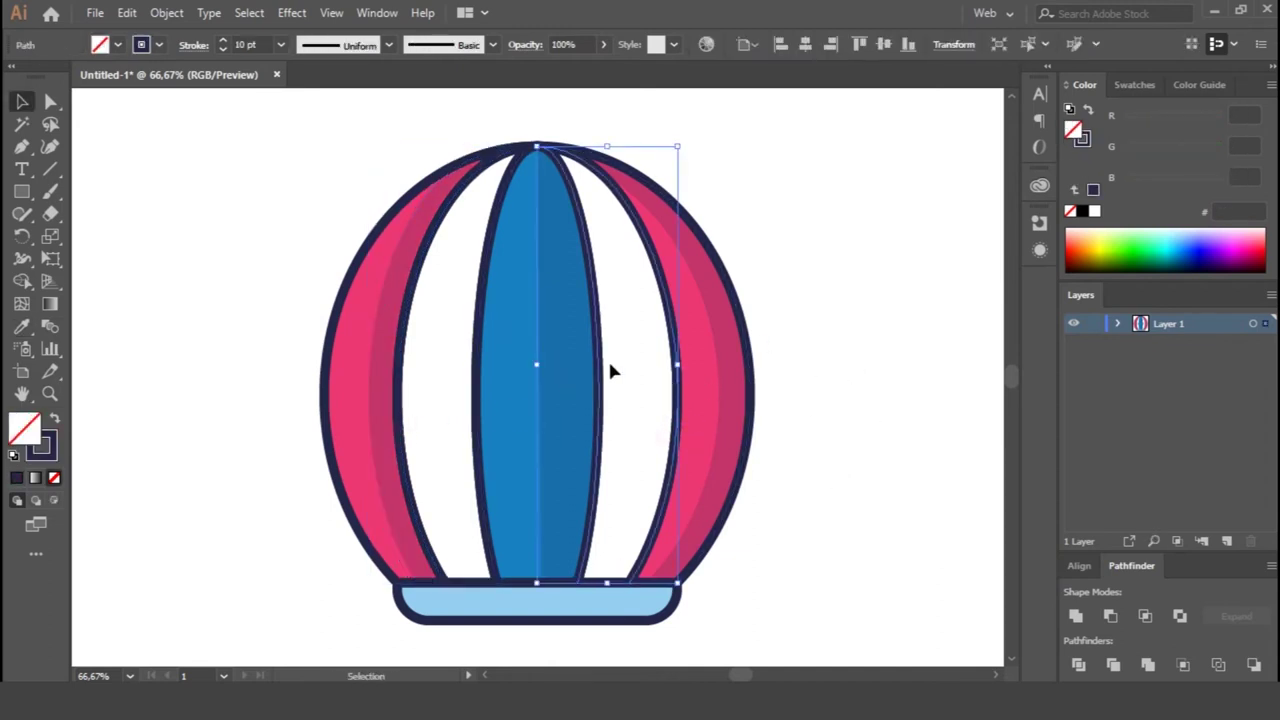
{"action": "left_click_drag", "start_coordinate": [598, 366], "coordinate": [563, 372]}
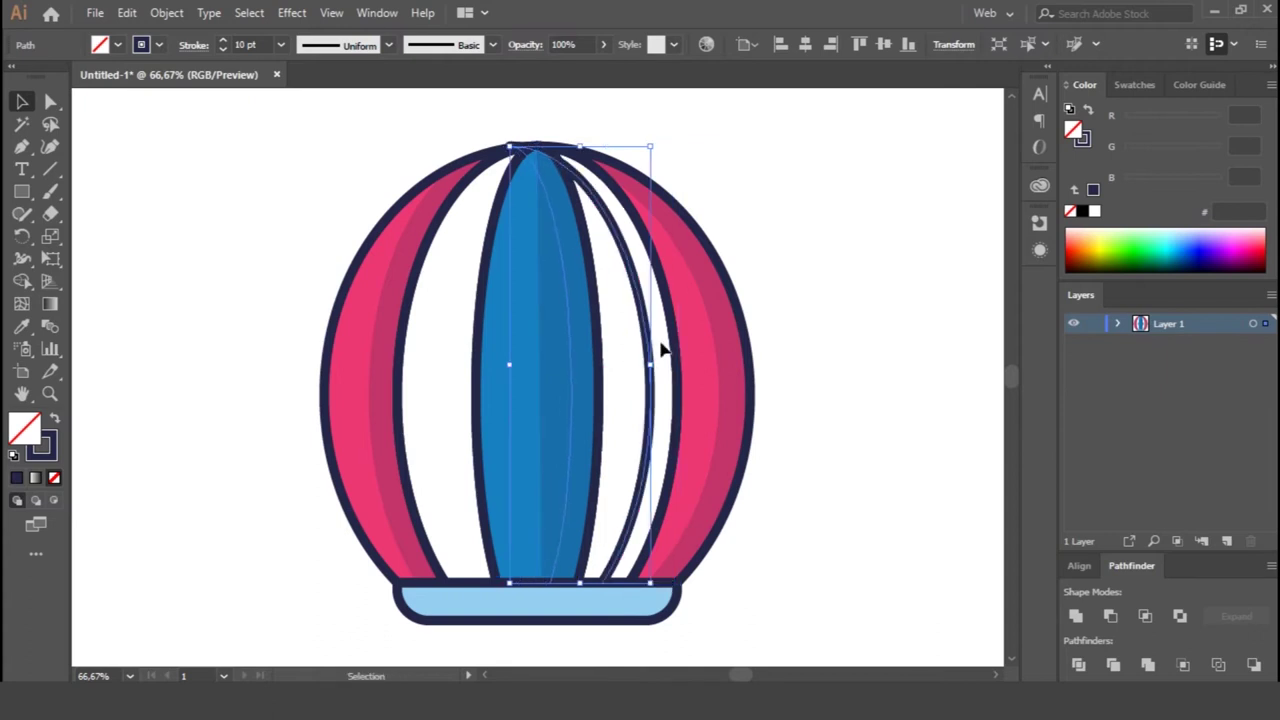
{"action": "left_click", "coordinate": [821, 308]}
{"action": "left_click", "coordinate": [548, 360]}
{"action": "left_click", "coordinate": [663, 349], "text": "shift"}
{"action": "left_click", "coordinate": [1108, 617]}
{"action": "key", "text": "i"}
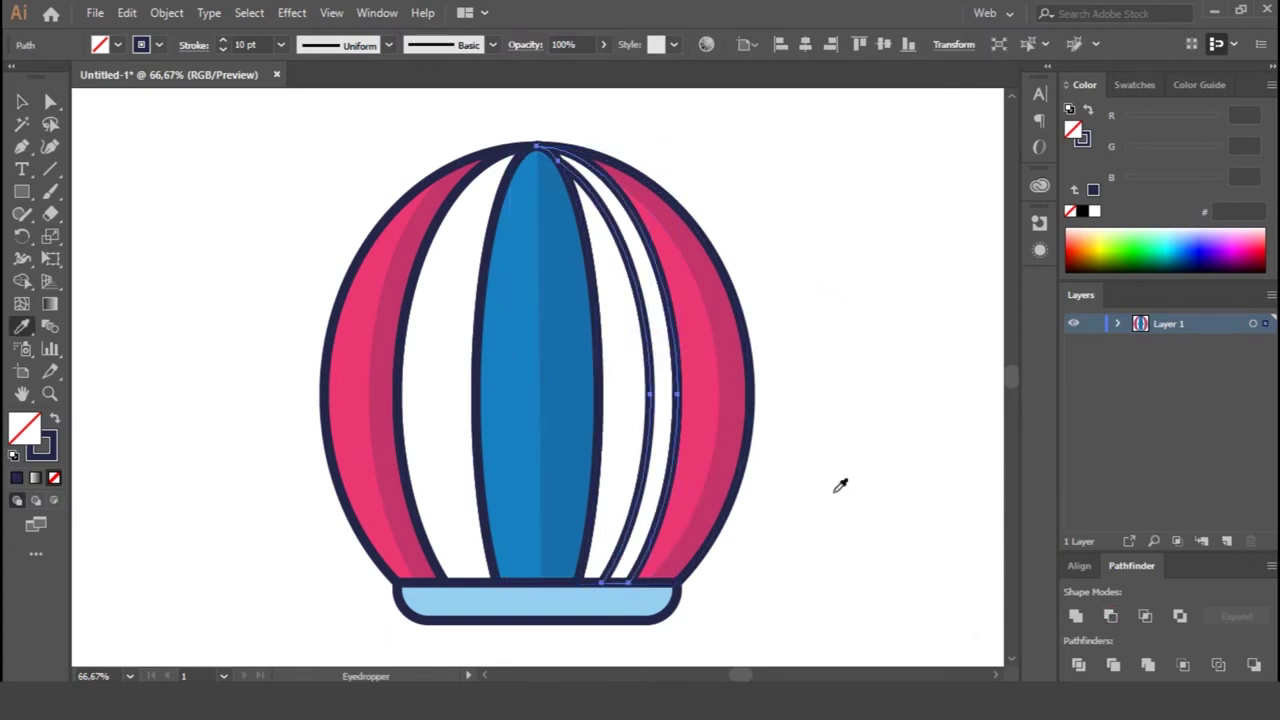
{"action": "left_click", "coordinate": [740, 420]}
{"action": "key", "text": "v"}
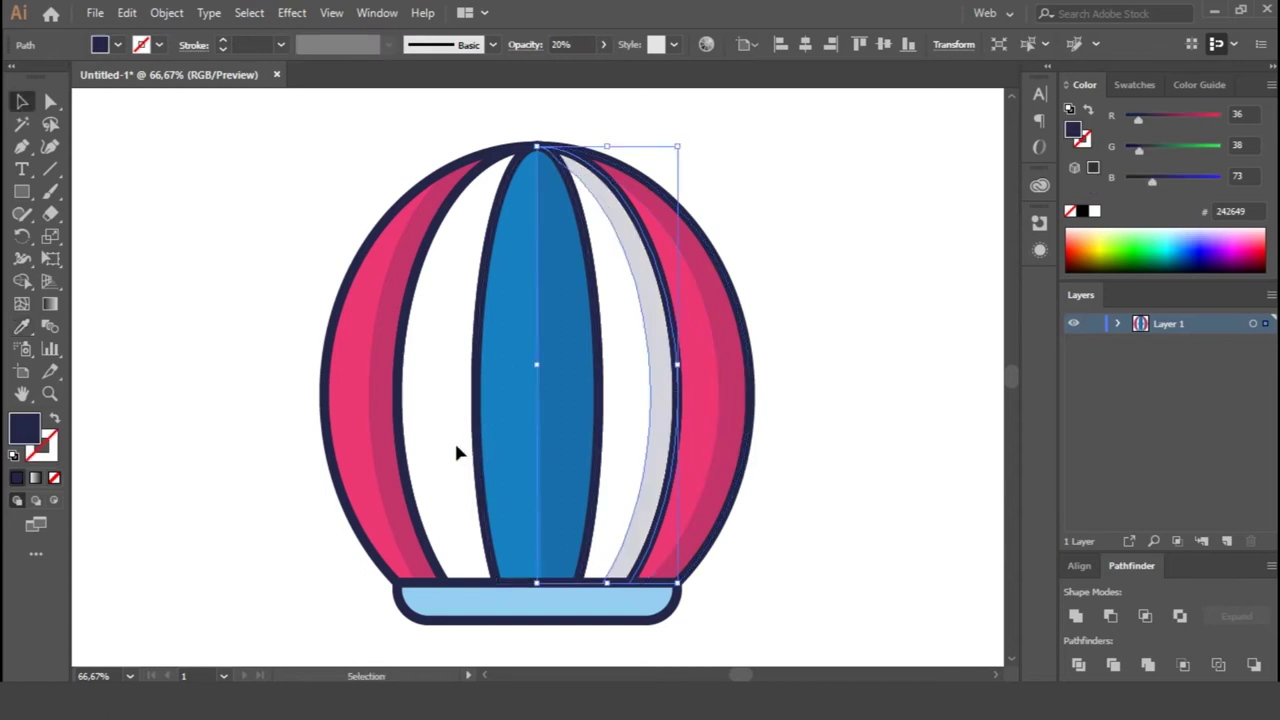
- Create a thin shadow strip on the left white stripe with the 20% dark fill
{"action": "left_click", "coordinate": [403, 438], "text": "ctrl"}
{"action": "key", "text": "v"}
{"action": "left_click_drag", "start_coordinate": [471, 414], "coordinate": [449, 423]}
{"action": "left_click", "coordinate": [475, 560]}
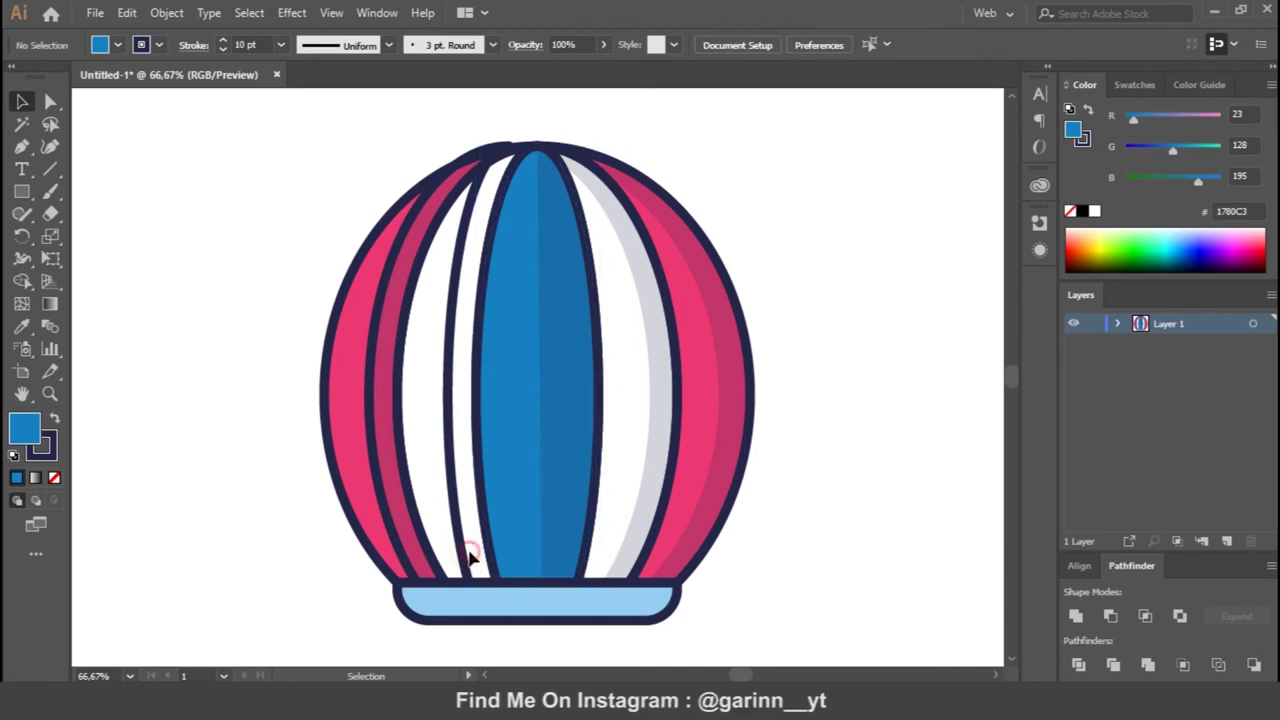
{"action": "left_click", "coordinate": [483, 592]}
{"action": "left_click", "coordinate": [505, 165]}
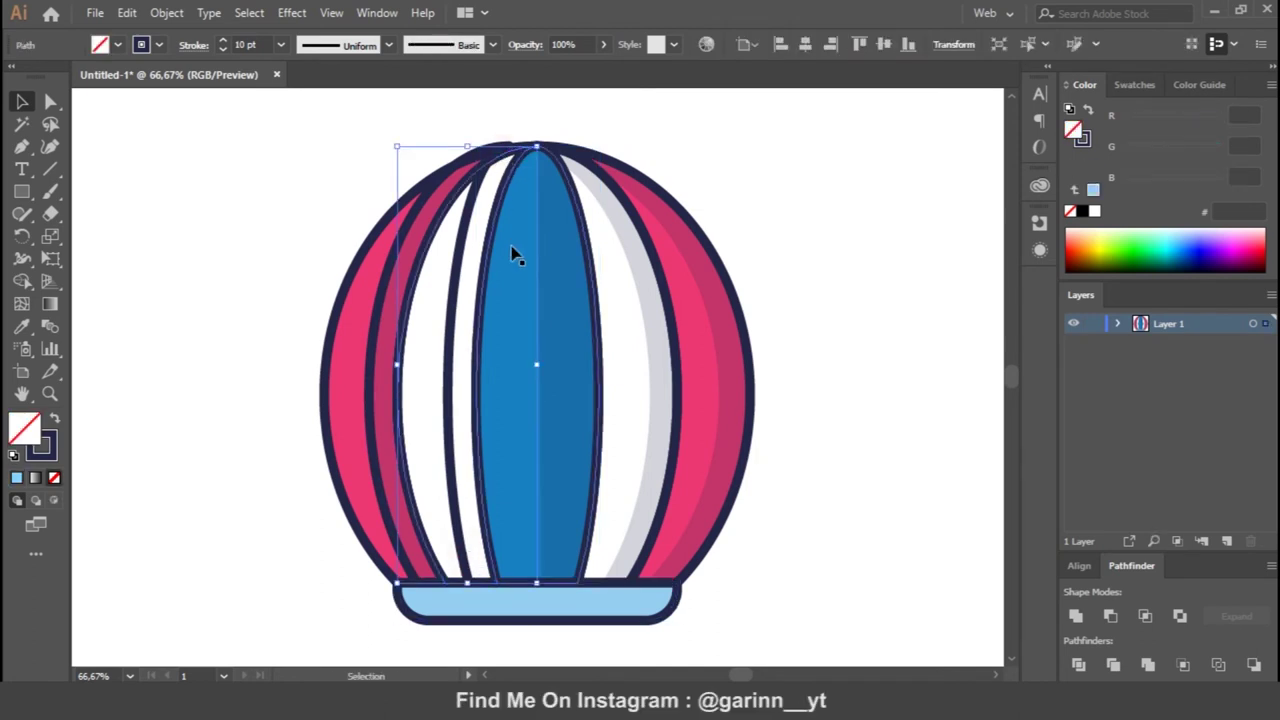
{"action": "key", "text": "ctrl+z"}
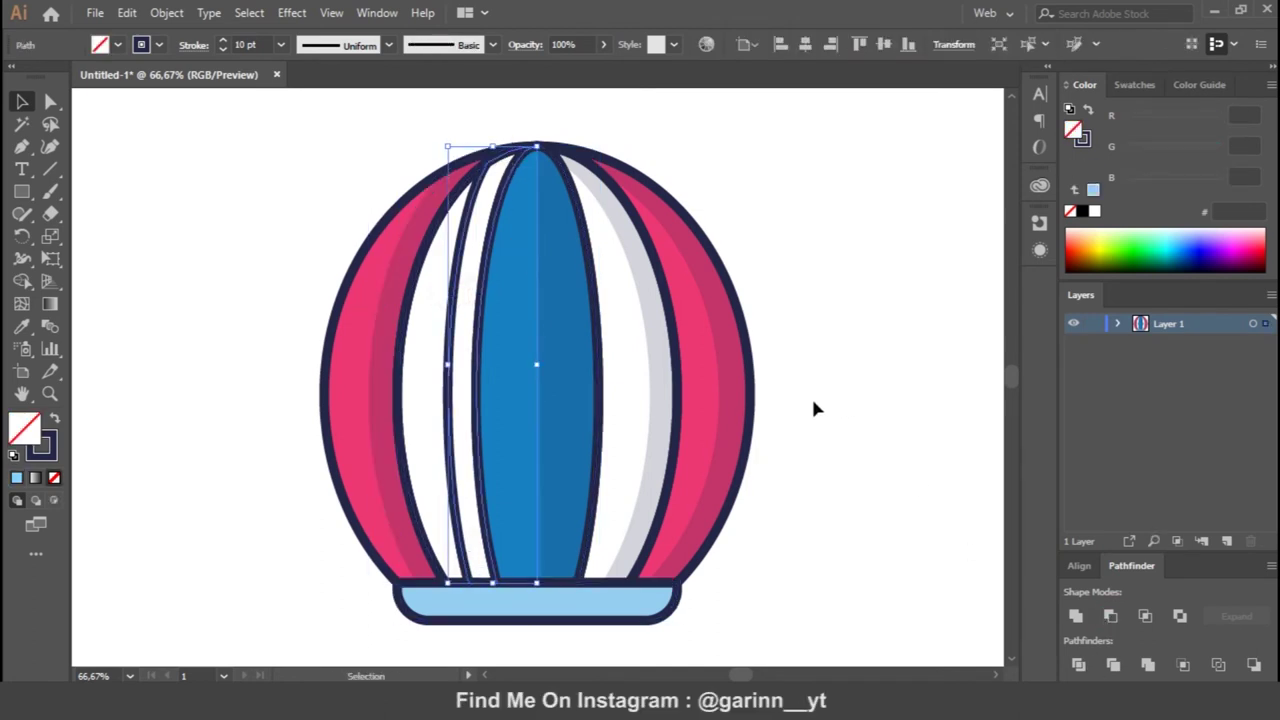
{"action": "key", "text": "i"}
{"action": "left_click", "coordinate": [570, 398]}
{"action": "key", "text": "v"}
{"action": "left_click", "coordinate": [648, 612]}
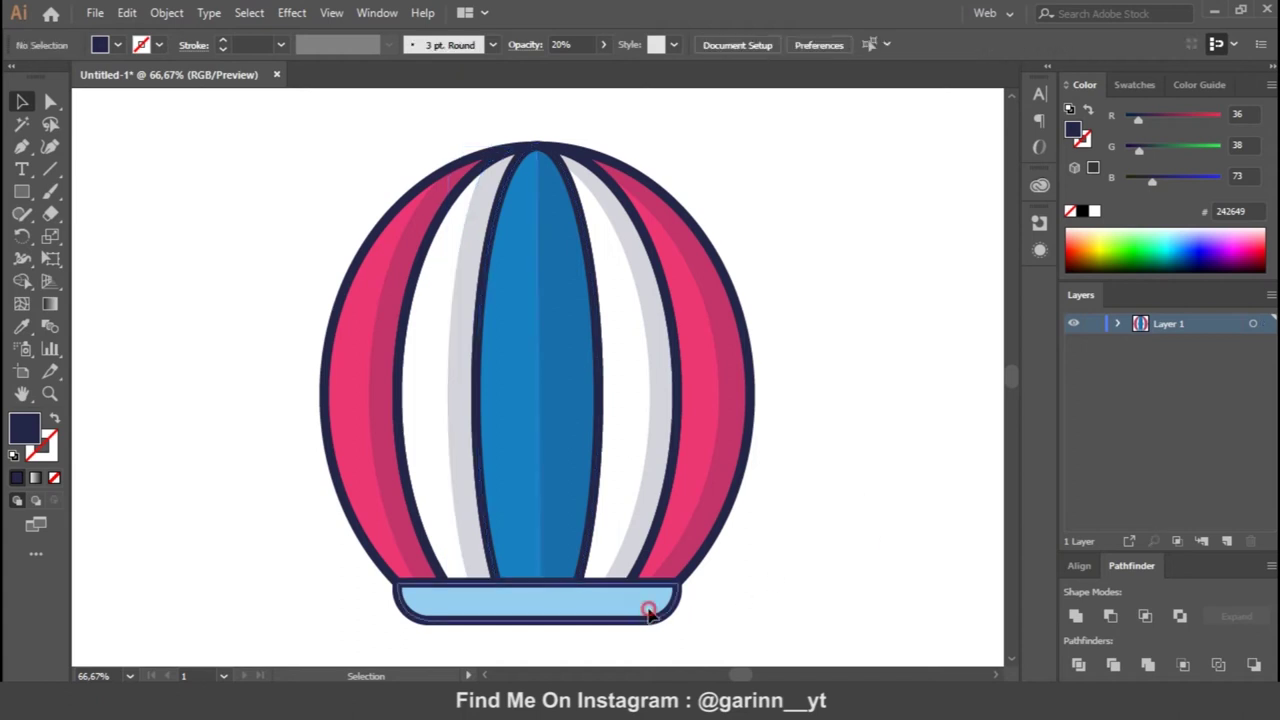
{"action": "right_click", "coordinate": [648, 612]}
{"action": "left_click", "coordinate": [606, 611]}
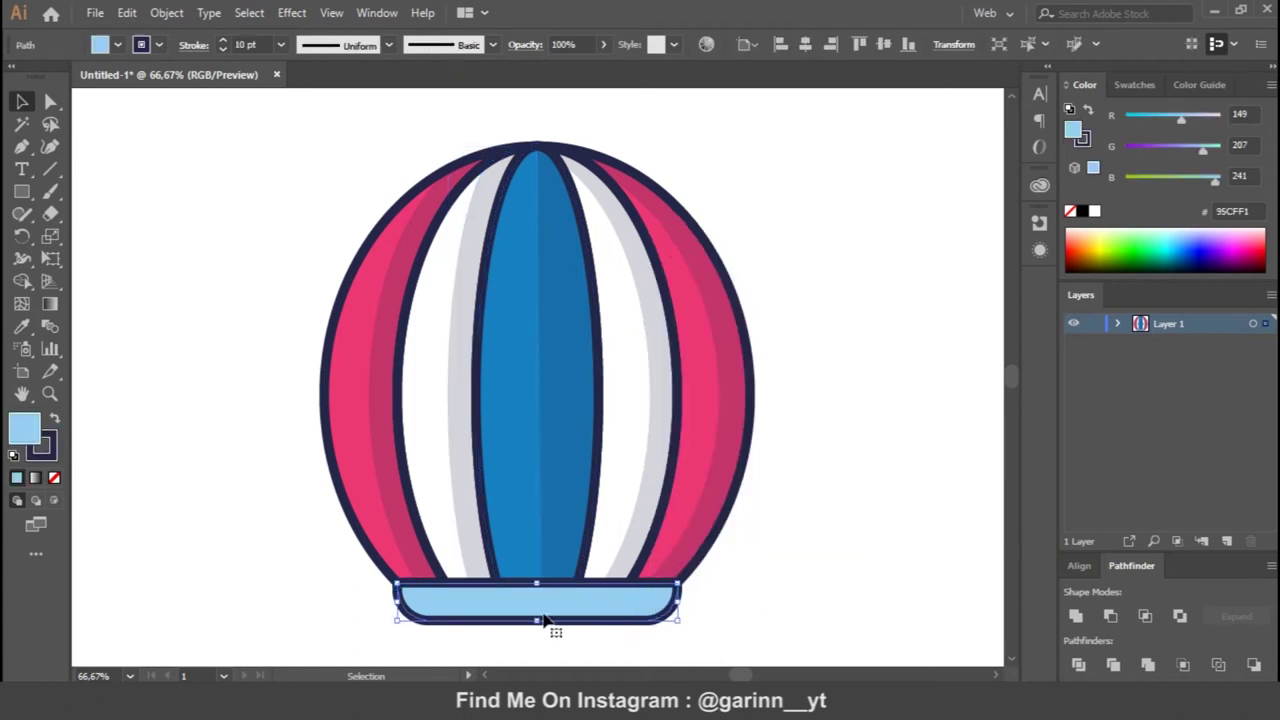
- Cut an upward-shifted copy from the basket with Minus Front, leaving a thin strip
{"action": "left_click_drag", "start_coordinate": [549, 619], "coordinate": [549, 600]}
{"action": "left_click", "coordinate": [744, 592]}
{"action": "left_click_drag", "start_coordinate": [647, 630], "coordinate": [760, 590]}
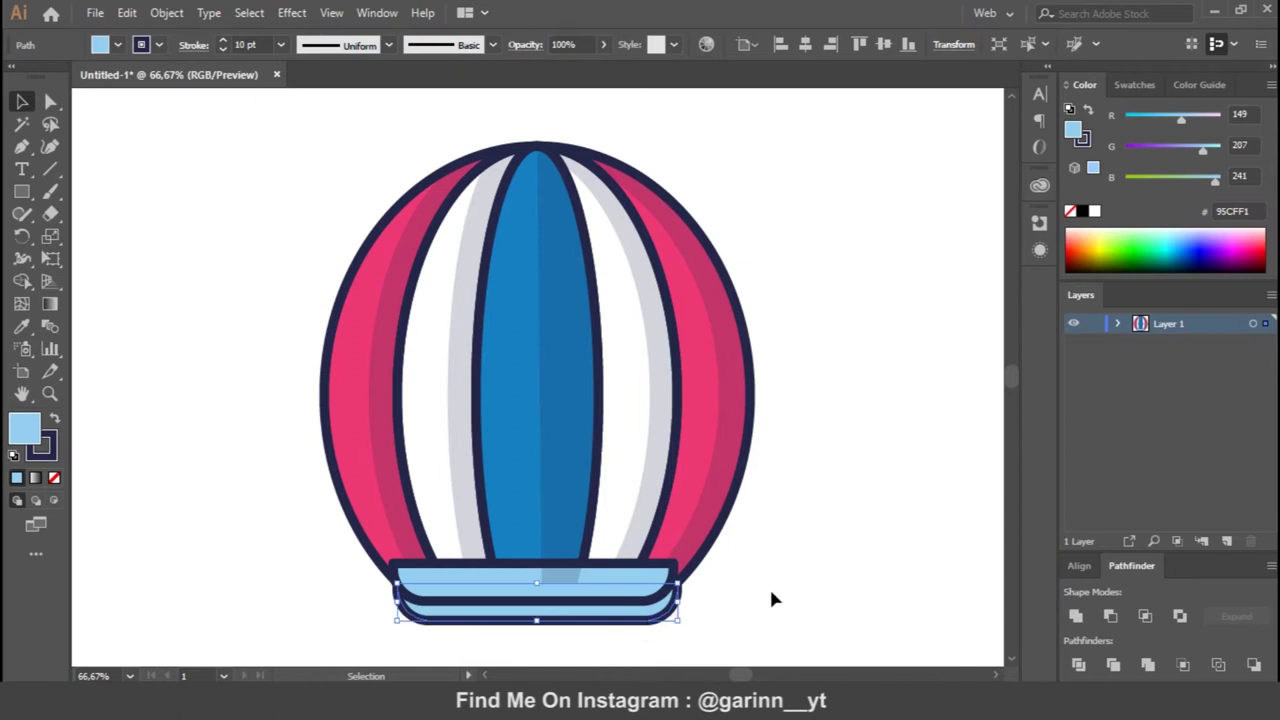
{"action": "left_click", "coordinate": [1110, 616]}
- Give the leftover strip the dark 20% shadow style and fit the artboard in view
{"action": "left_click_drag", "start_coordinate": [834, 603], "coordinate": [651, 600]}
{"action": "key", "text": "i"}
{"action": "left_click", "coordinate": [622, 557]}
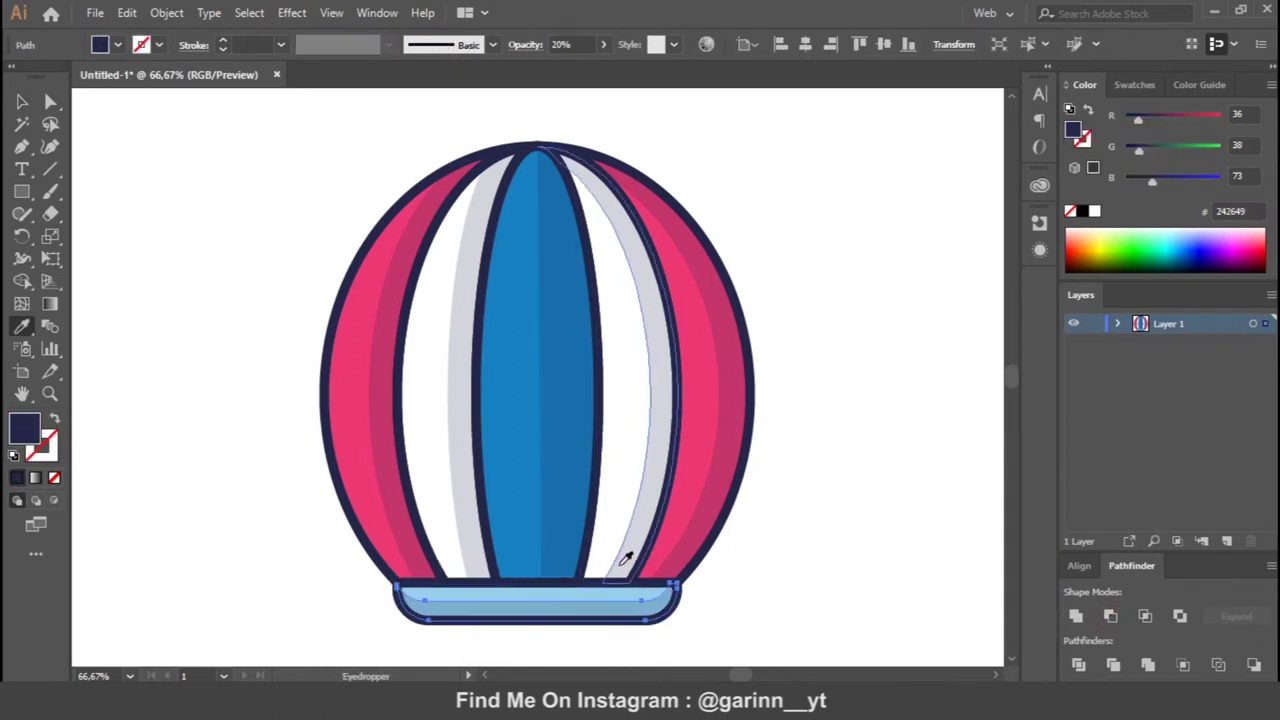
{"action": "key", "text": "v"}
{"action": "left_click", "coordinate": [820, 609]}
{"action": "key", "text": "ctrl+0"}
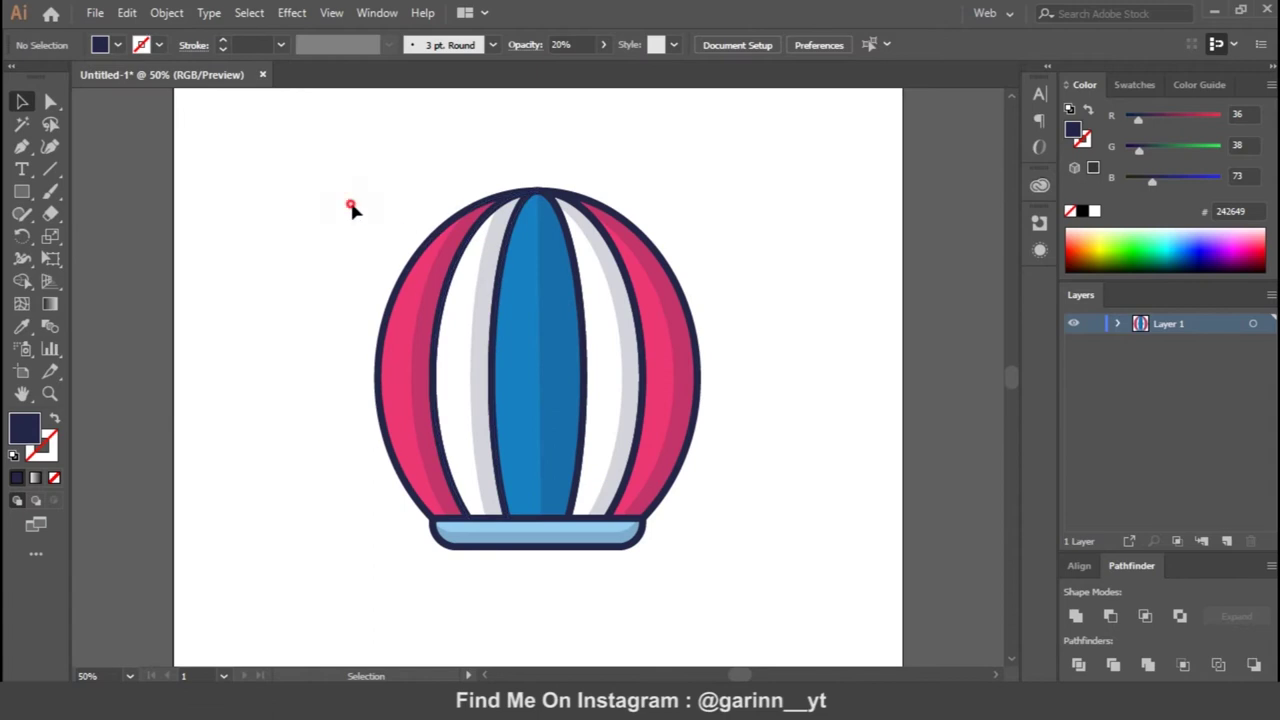
{"action": "left_click_drag", "start_coordinate": [744, 545], "coordinate": [746, 545]}
- Trim the copied left pink stripe curve down to its upper section
{"action": "left_click", "coordinate": [752, 449]}
{"action": "left_click", "coordinate": [421, 360]}
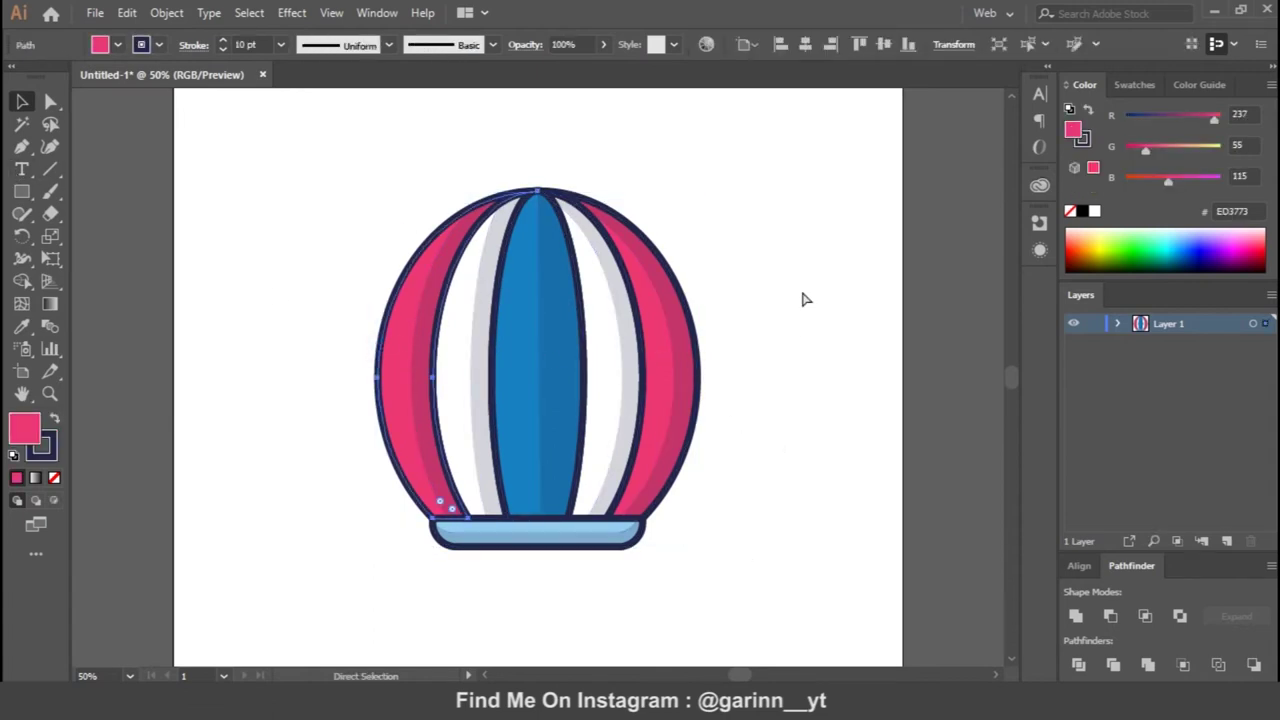
{"action": "left_click_drag", "start_coordinate": [538, 518], "coordinate": [527, 528]}
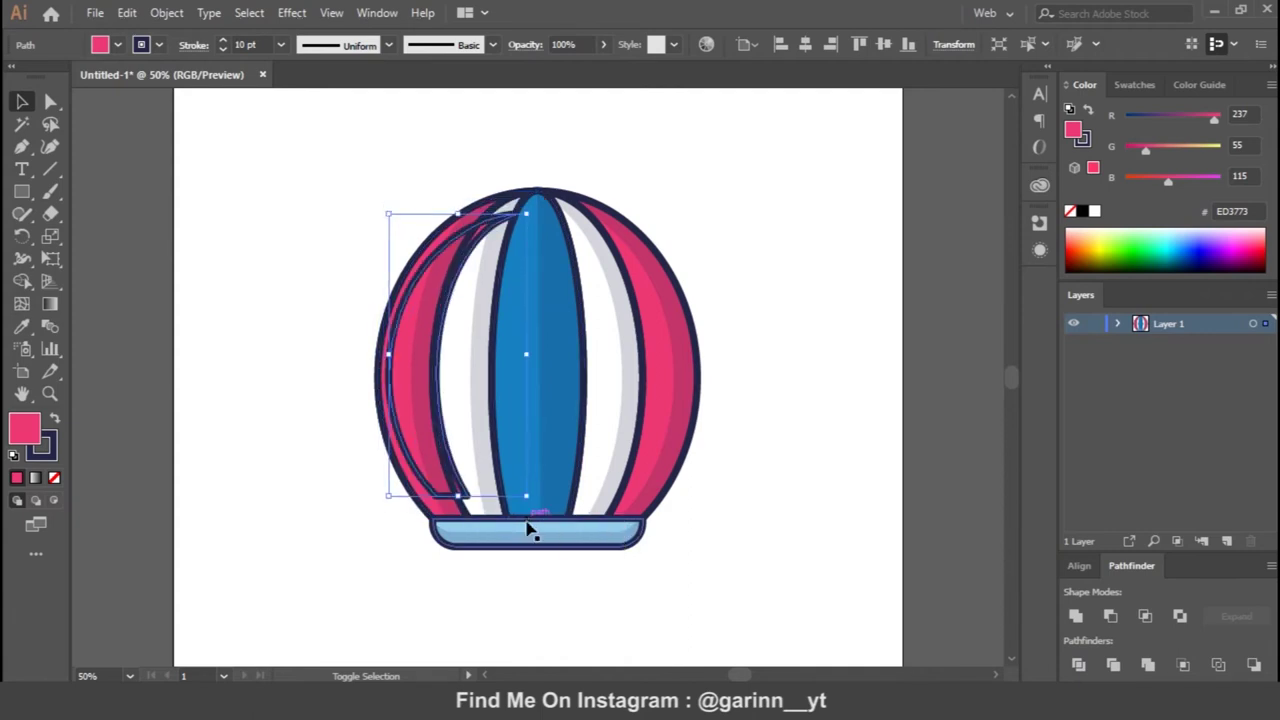
{"action": "key", "text": "p"}
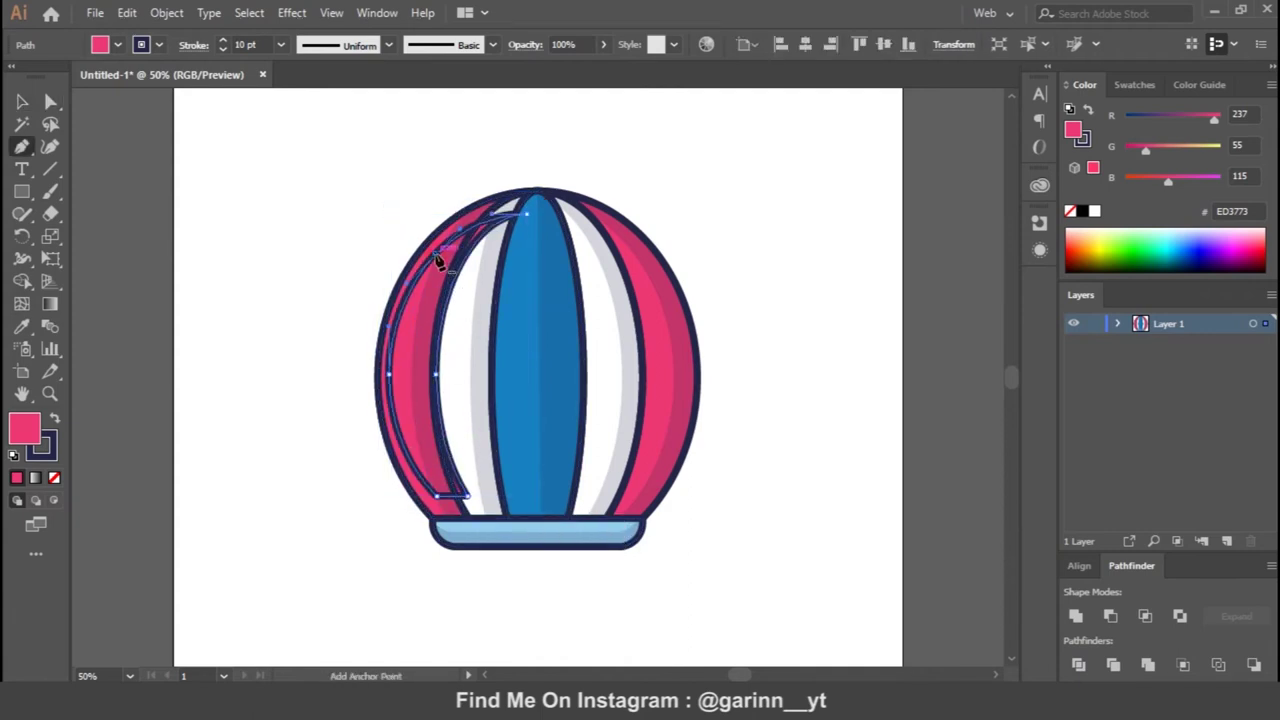
{"action": "key", "text": "a"}
{"action": "left_click", "coordinate": [527, 214]}
{"action": "key", "text": "Delete"}
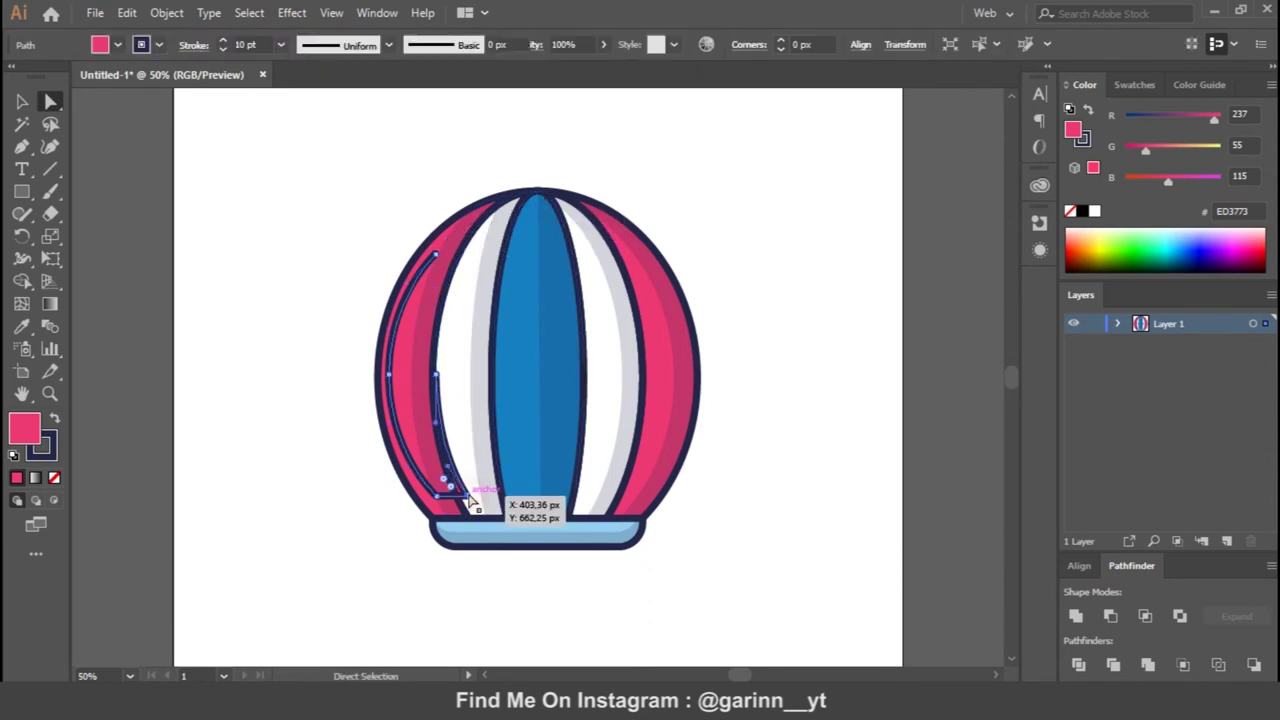
{"action": "left_click", "coordinate": [466, 496]}
{"action": "key", "text": "Delete"}
- Give the curve an Ellipse width profile and a white 10 pt stroke with no fill
{"action": "left_click", "coordinate": [388, 45]}
{"action": "left_click", "coordinate": [342, 112]}
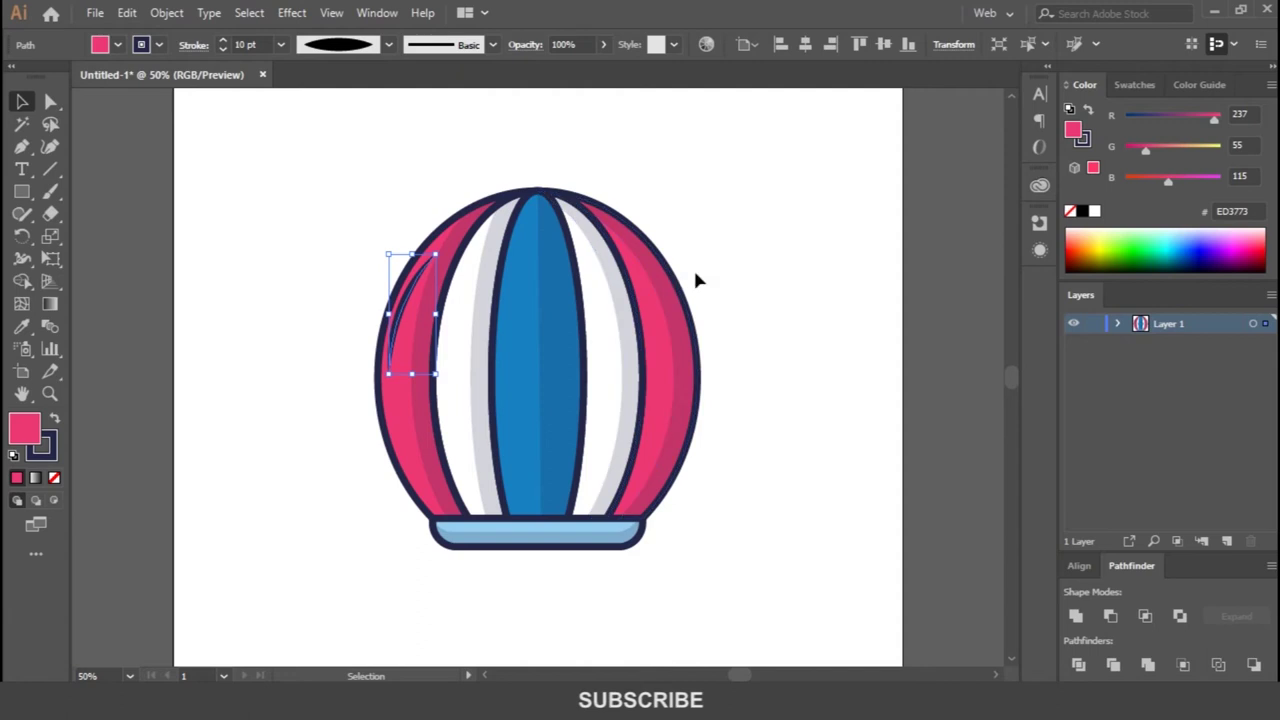
{"action": "left_click", "coordinate": [1094, 211]}
{"action": "left_click", "coordinate": [44, 452]}
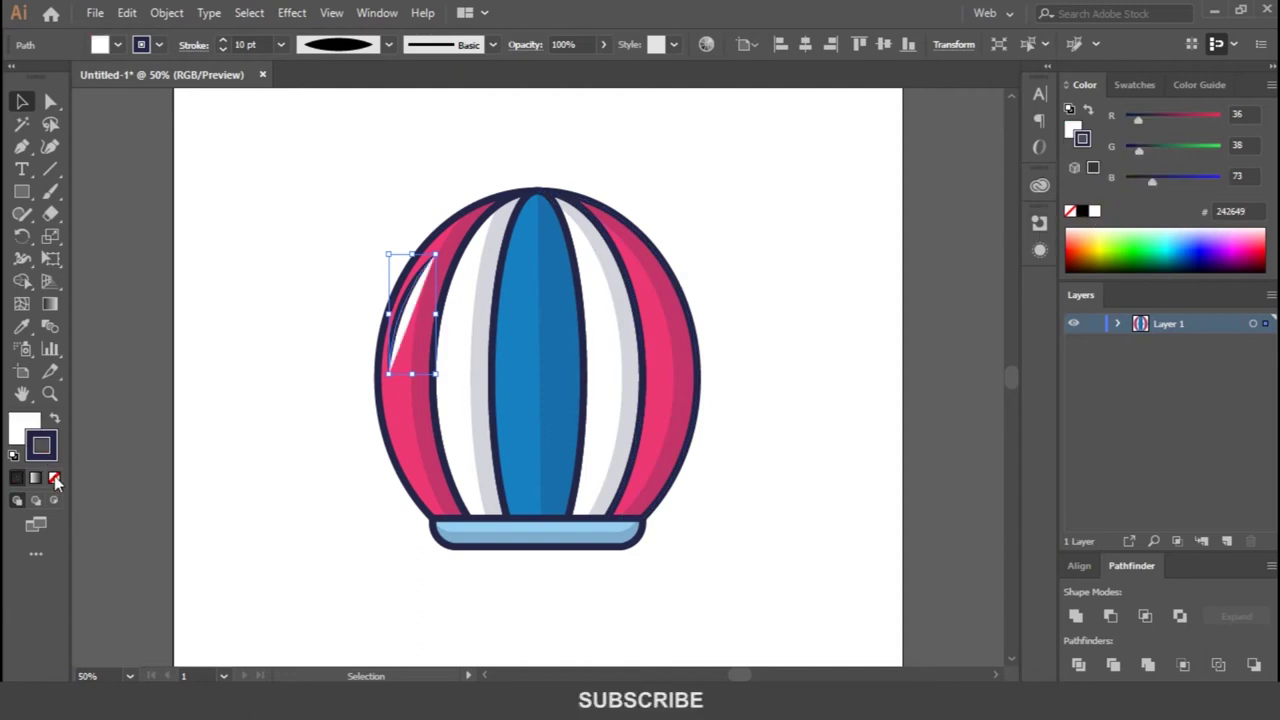
{"action": "left_click", "coordinate": [54, 477]}
{"action": "key", "text": "x"}
{"action": "left_click", "coordinate": [55, 420]}
{"action": "left_click", "coordinate": [350, 45]}
{"action": "left_click", "coordinate": [342, 85]}
- Reapply the tapered Ellipse profile and set the highlight's opacity to 50%
{"action": "left_click", "coordinate": [281, 44]}
{"action": "left_click", "coordinate": [309, 302]}
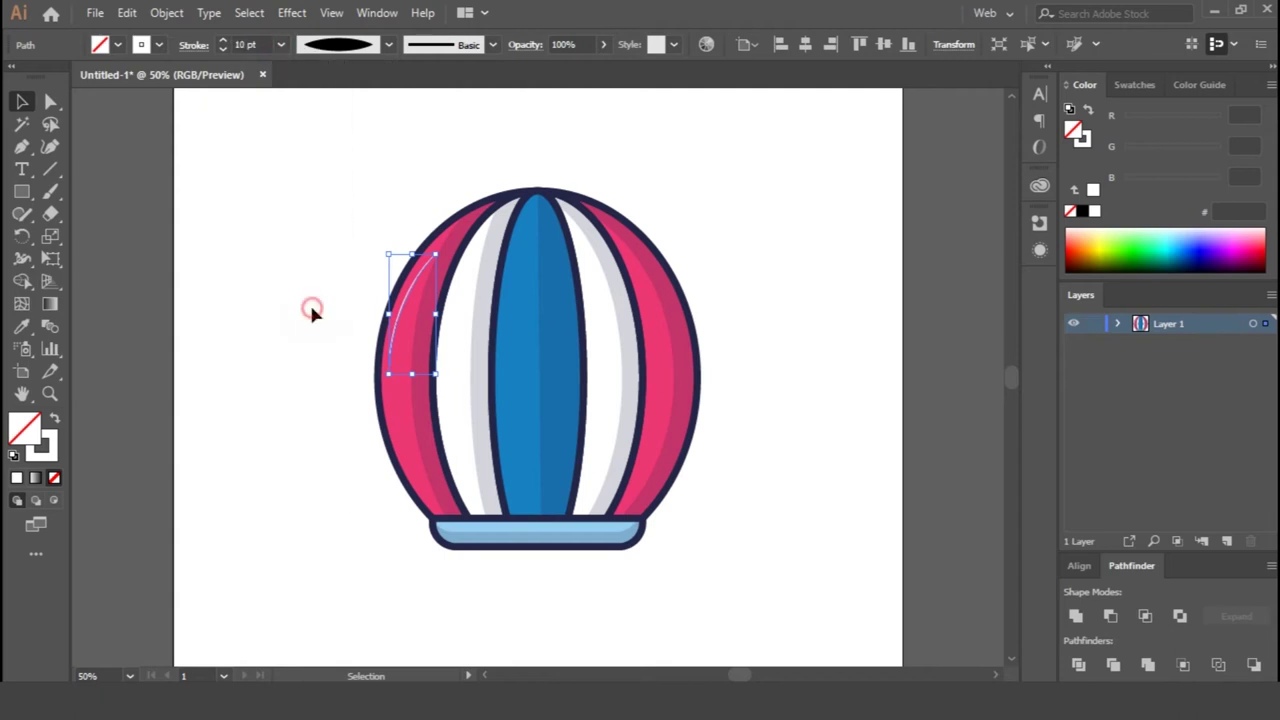
{"action": "type", "text": "50"}
{"action": "key", "text": "Return"}
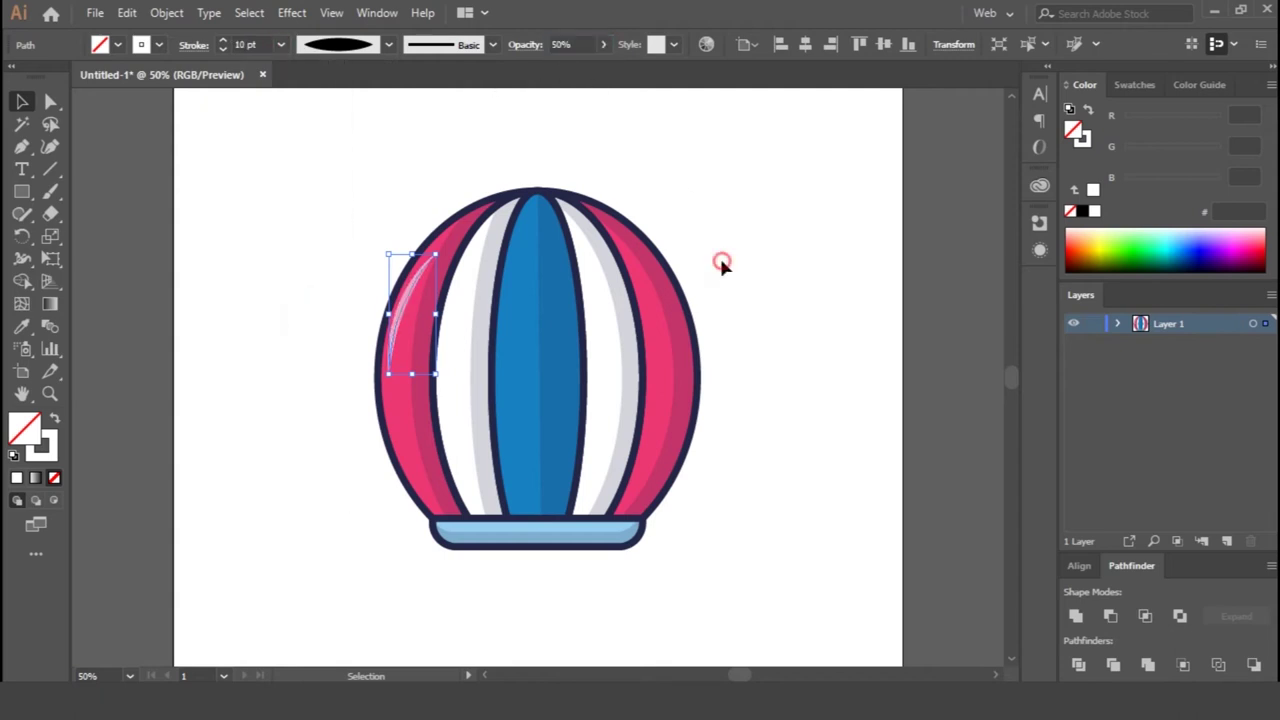
{"action": "left_click", "coordinate": [725, 265]}
- Stretch the highlight along the stripe's upper-left edge and fine-tune its length
{"action": "left_click", "coordinate": [434, 251]}
{"action": "left_click_drag", "start_coordinate": [460, 262], "coordinate": [458, 215]}
{"action": "left_click_drag", "start_coordinate": [394, 376], "coordinate": [383, 389]}
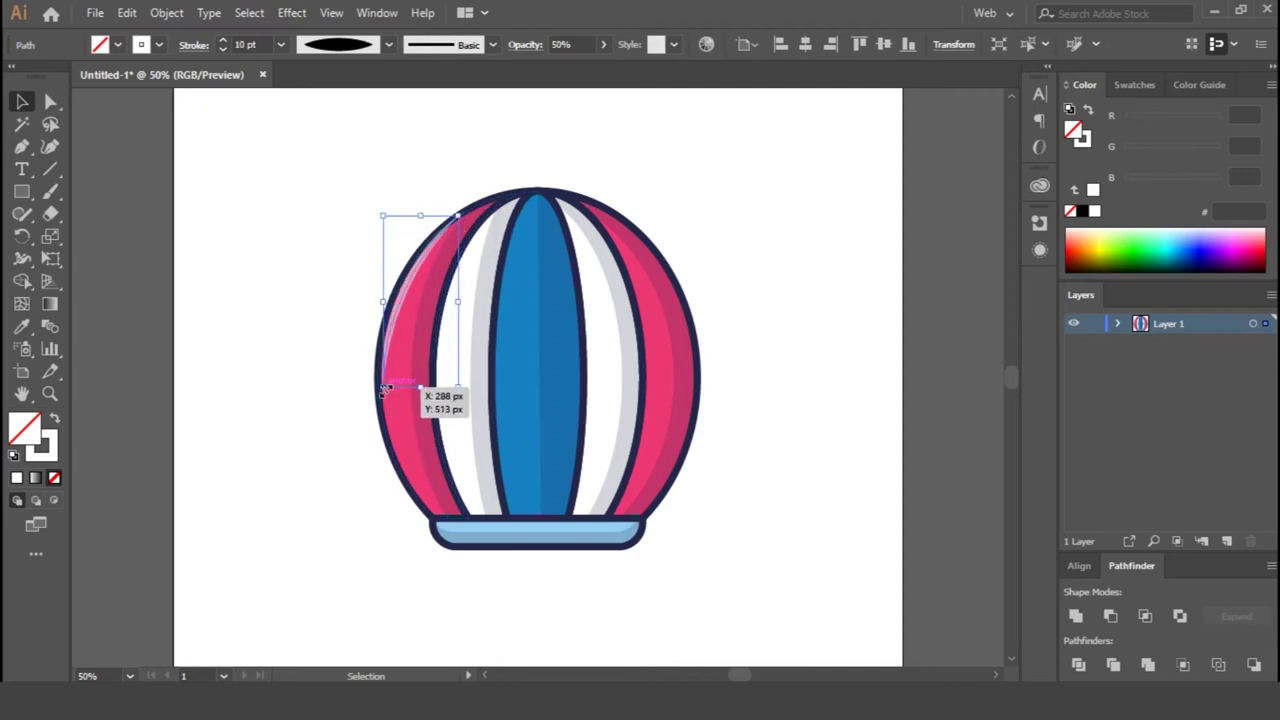
{"action": "left_click", "coordinate": [722, 163]}
{"action": "left_click", "coordinate": [457, 263]}
{"action": "left_click_drag", "start_coordinate": [458, 215], "coordinate": [458, 222]}
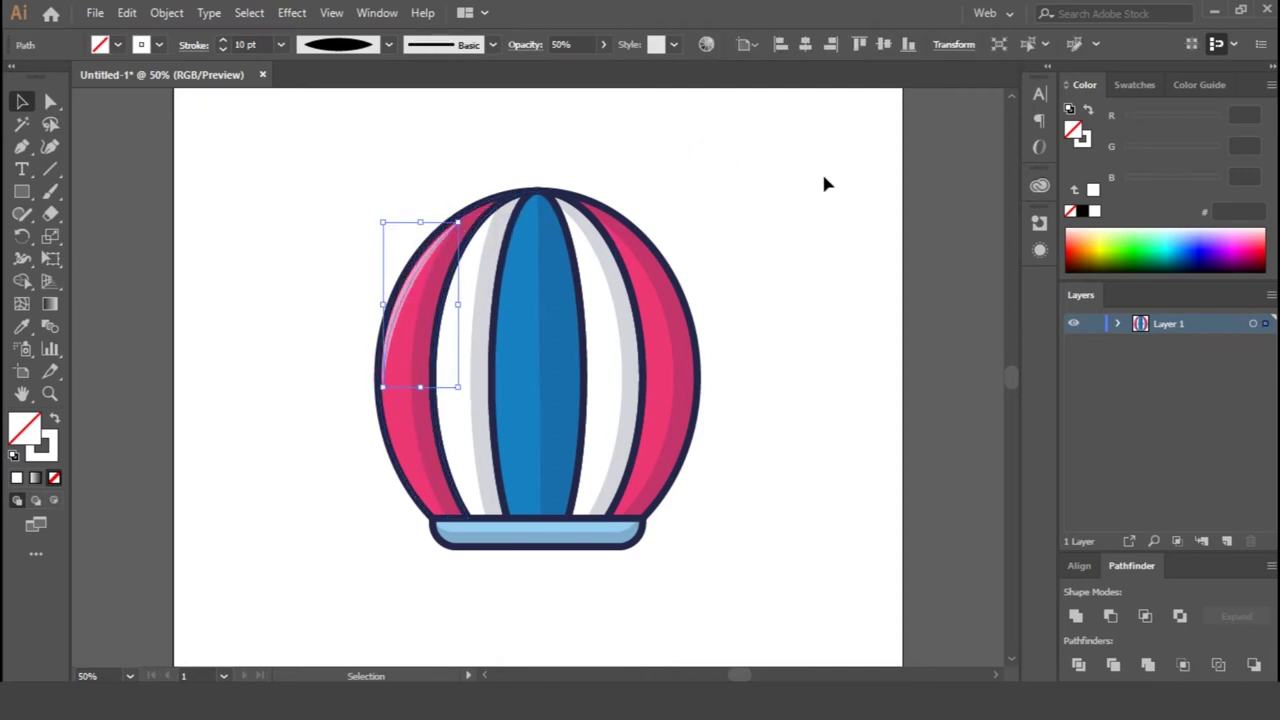
{"action": "left_click", "coordinate": [776, 323]}
{"action": "key", "text": "ctrl+minus"}
{"action": "left_click_drag", "start_coordinate": [346, 240], "coordinate": [688, 554]}
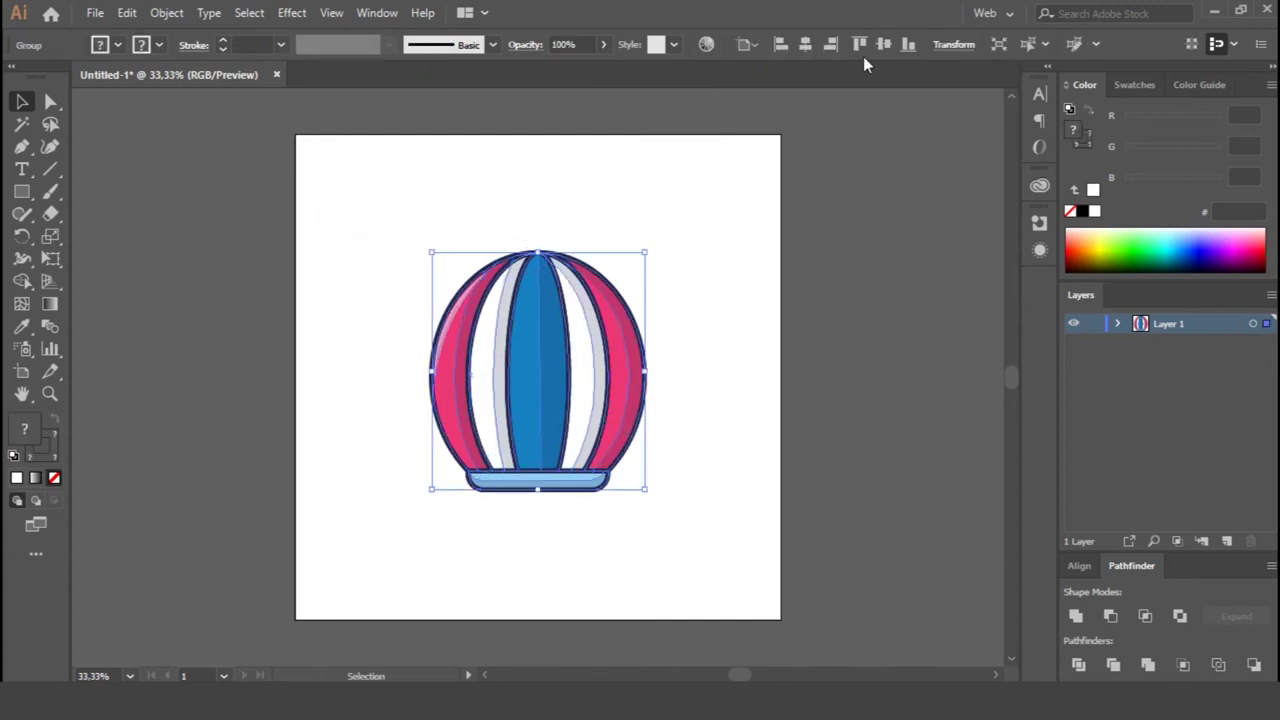
- Centre the balloon vertically on the artboard and nudge it slightly upward
{"action": "left_click", "coordinate": [883, 45]}
{"action": "key", "text": "shift+Up"}
{"action": "key", "text": "shift+Up"}
{"action": "key", "text": "shift+Up"}
{"action": "key", "text": "shift+Up"}
{"action": "key", "text": "shift+Up"}
{"action": "key", "text": "shift+Up"}
{"action": "key", "text": "shift+Up"}
{"action": "left_click", "coordinate": [722, 440]}
{"action": "key", "text": "ctrl+plus"}
{"action": "key", "text": "ctrl+plus"}
{"action": "scroll", "coordinate": [803, 340], "scroll_direction": "down", "scroll_amount": 4}
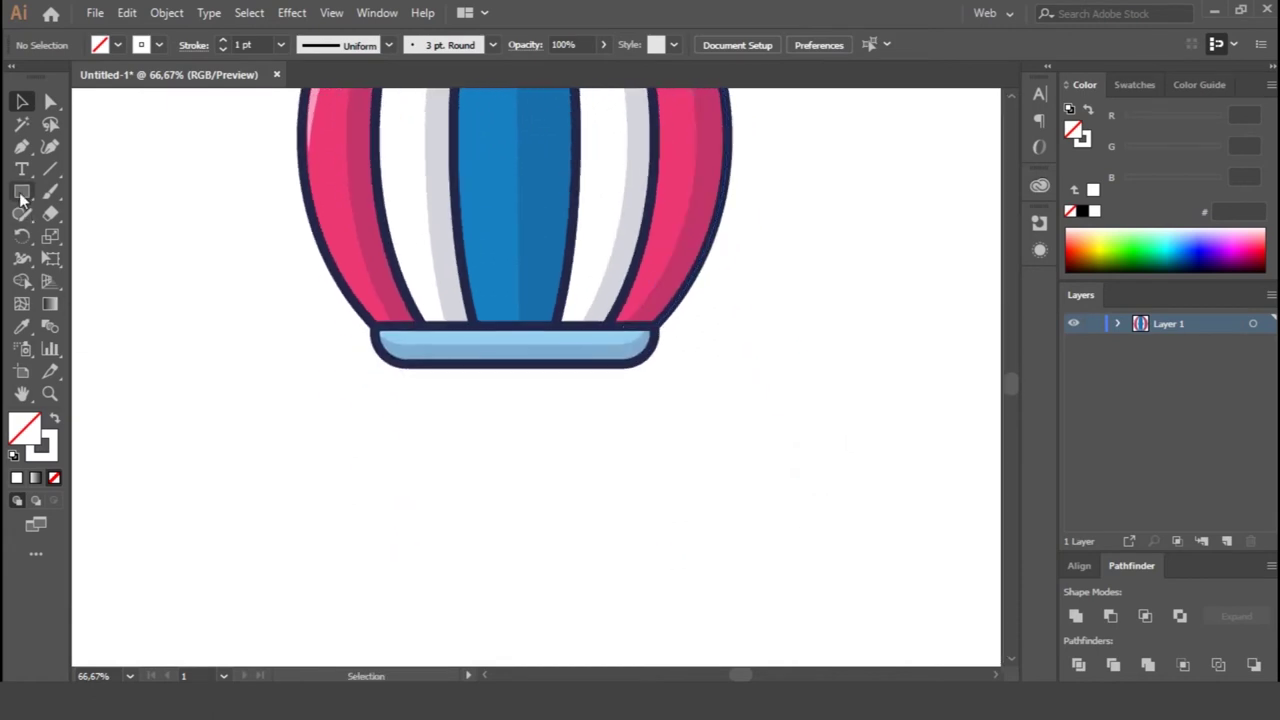
- Draw a rectangle below the balloon and slant its left edge inward at the top
{"action": "left_click_drag", "start_coordinate": [516, 472], "coordinate": [378, 583]}
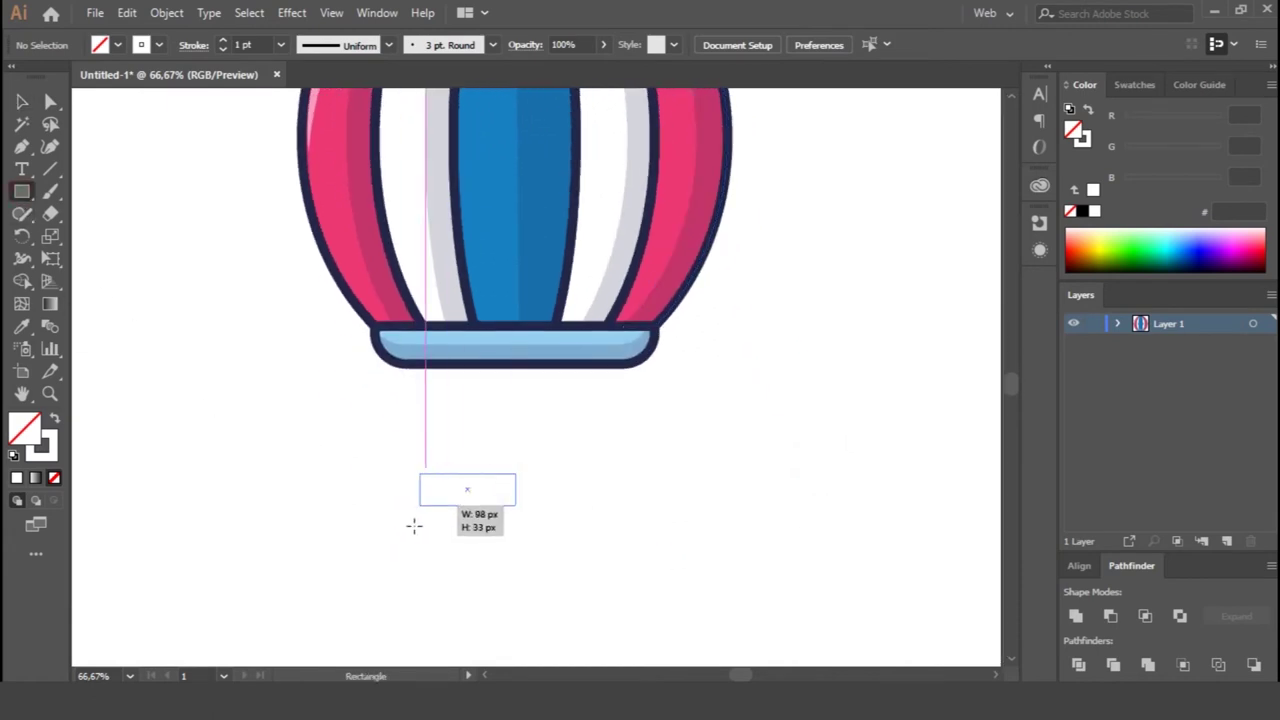
{"action": "key", "text": "a"}
{"action": "left_click_drag", "start_coordinate": [381, 476], "coordinate": [401, 474]}
{"action": "key", "text": "v"}
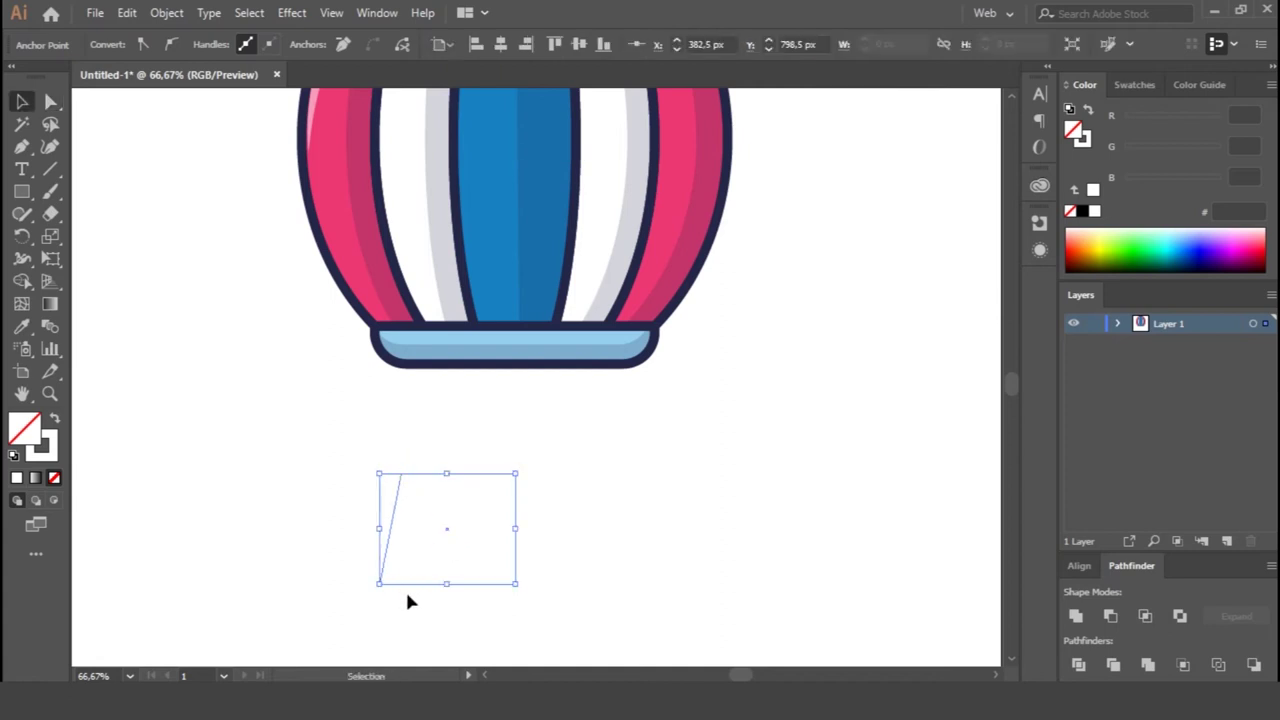
- Copy the basket band's navy-outlined style onto the shape and change its fill to orange FF583B
{"action": "key", "text": "i"}
{"action": "left_click", "coordinate": [468, 338]}
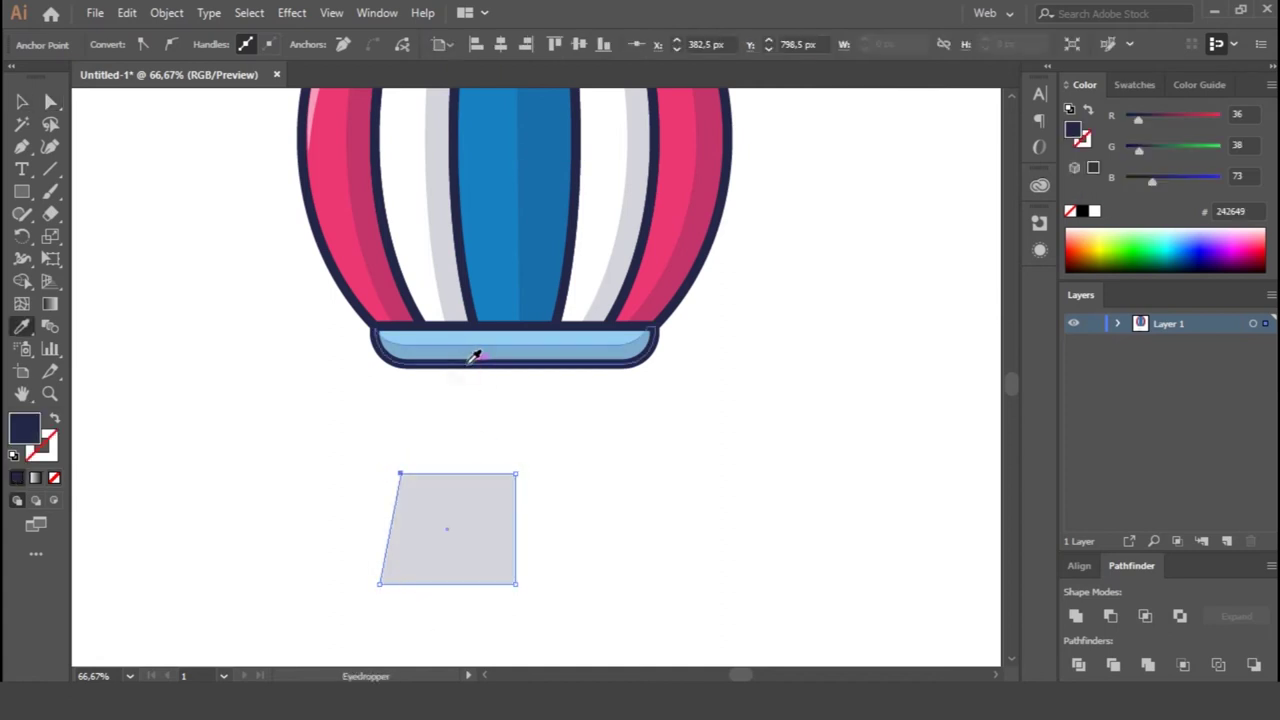
{"action": "left_click", "coordinate": [461, 331]}
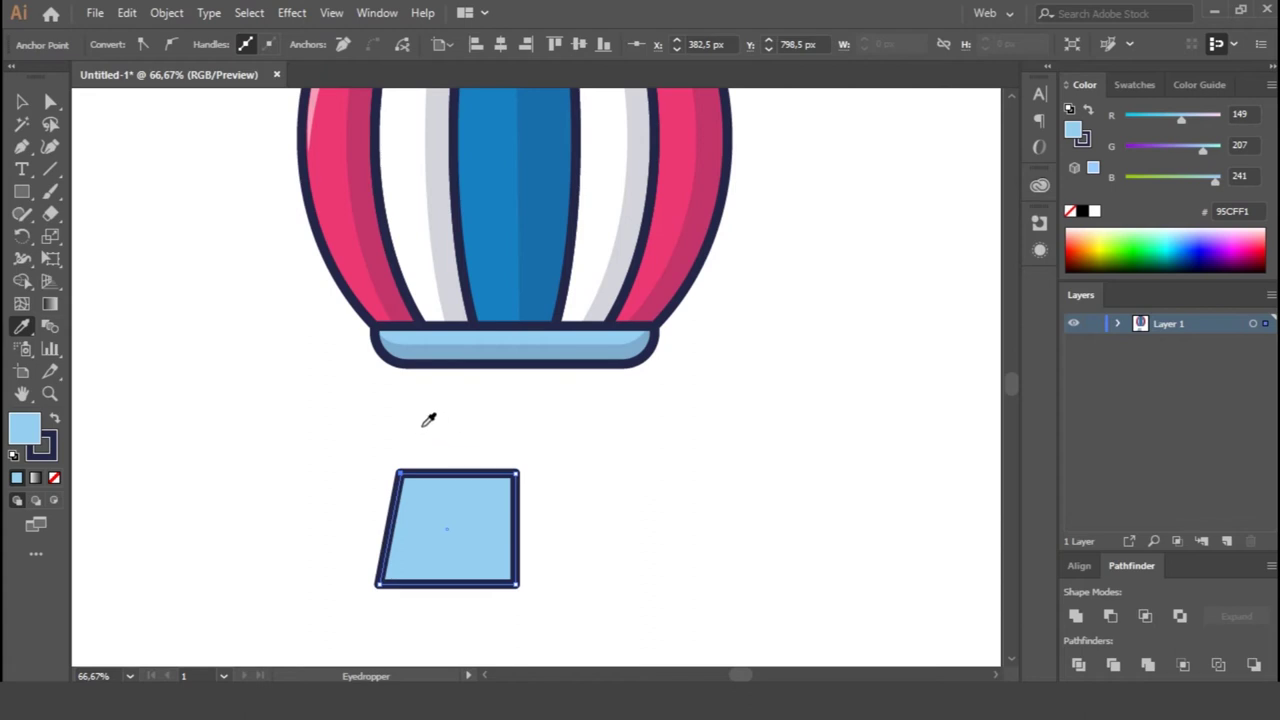
{"action": "left_click_drag", "start_coordinate": [1133, 247], "coordinate": [1078, 237]}
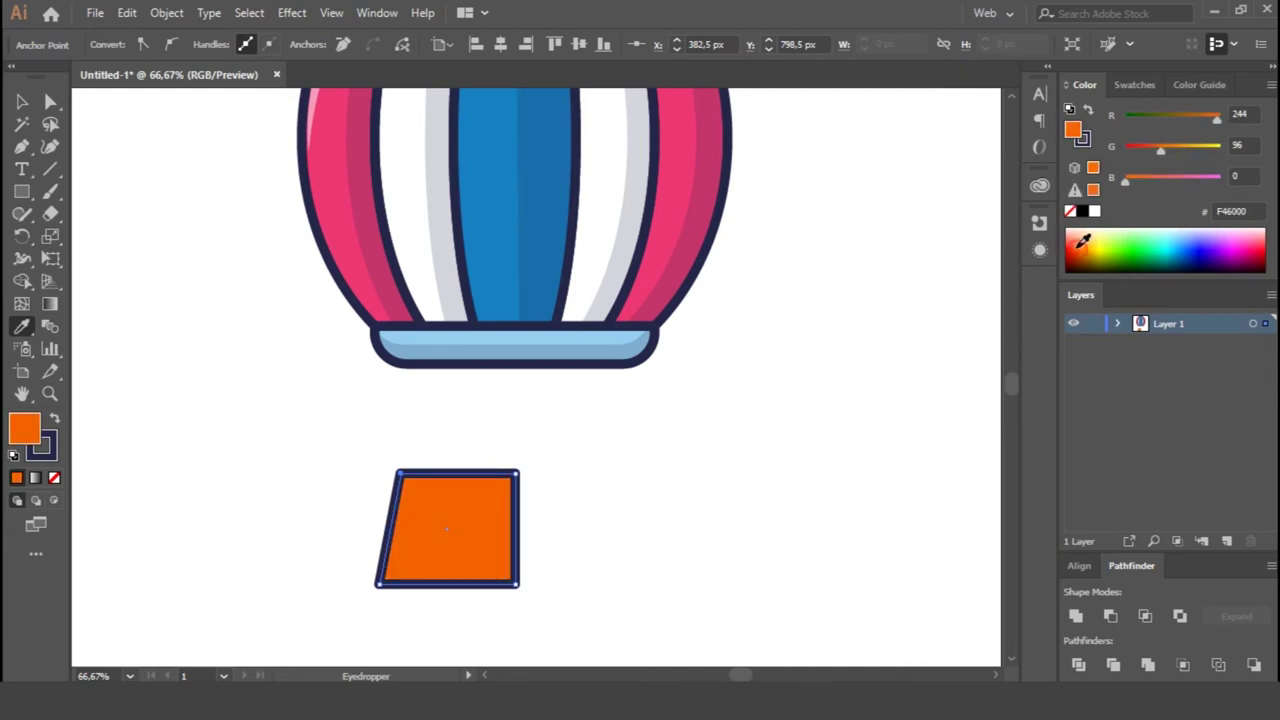
{"action": "mouse_move", "coordinate": [1167, 150]}
{"action": "left_mouse_down"}
{"action": "mouse_move", "coordinate": [1140, 181]}
{"action": "mouse_move", "coordinate": [1155, 150]}
{"action": "left_mouse_up"}
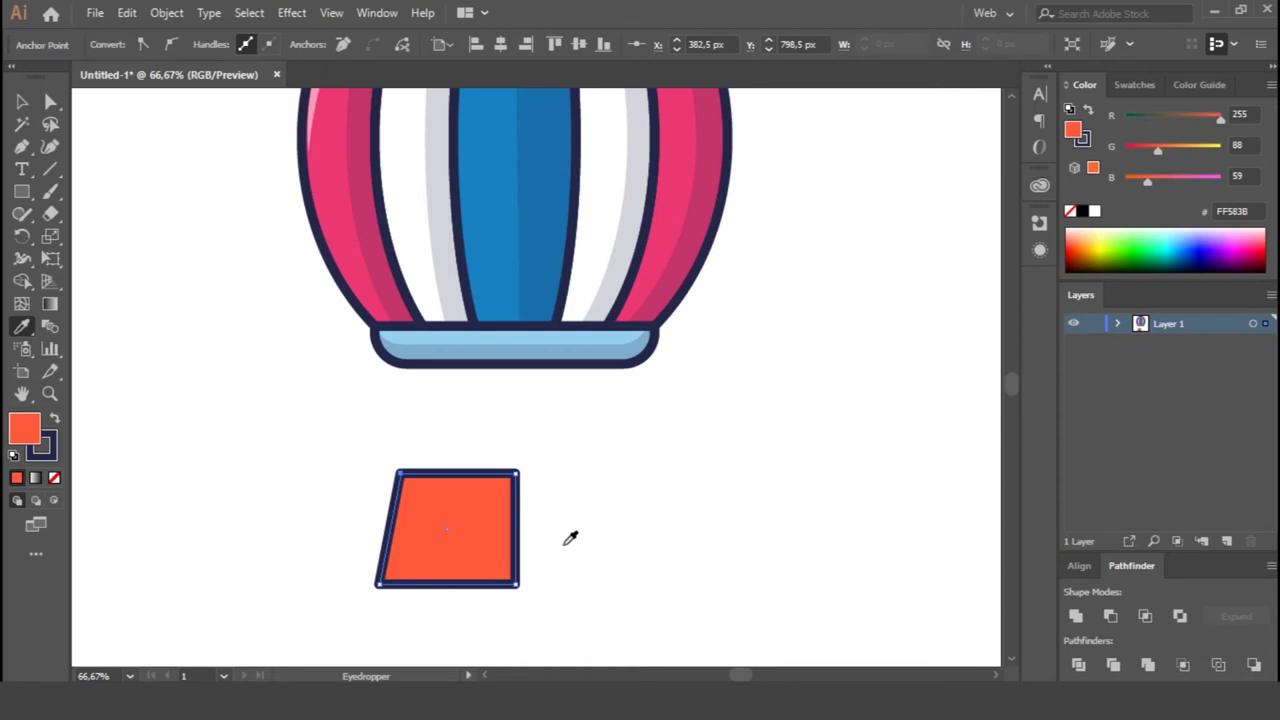
{"action": "key", "text": "v"}
{"action": "left_click", "coordinate": [560, 345]}
- Ungroup the balloon and make its bottom band orange
{"action": "right_click", "coordinate": [558, 340]}
{"action": "left_click", "coordinate": [575, 494]}
{"action": "left_click", "coordinate": [770, 364]}
{"action": "left_click", "coordinate": [570, 338]}
{"action": "key", "text": "i"}
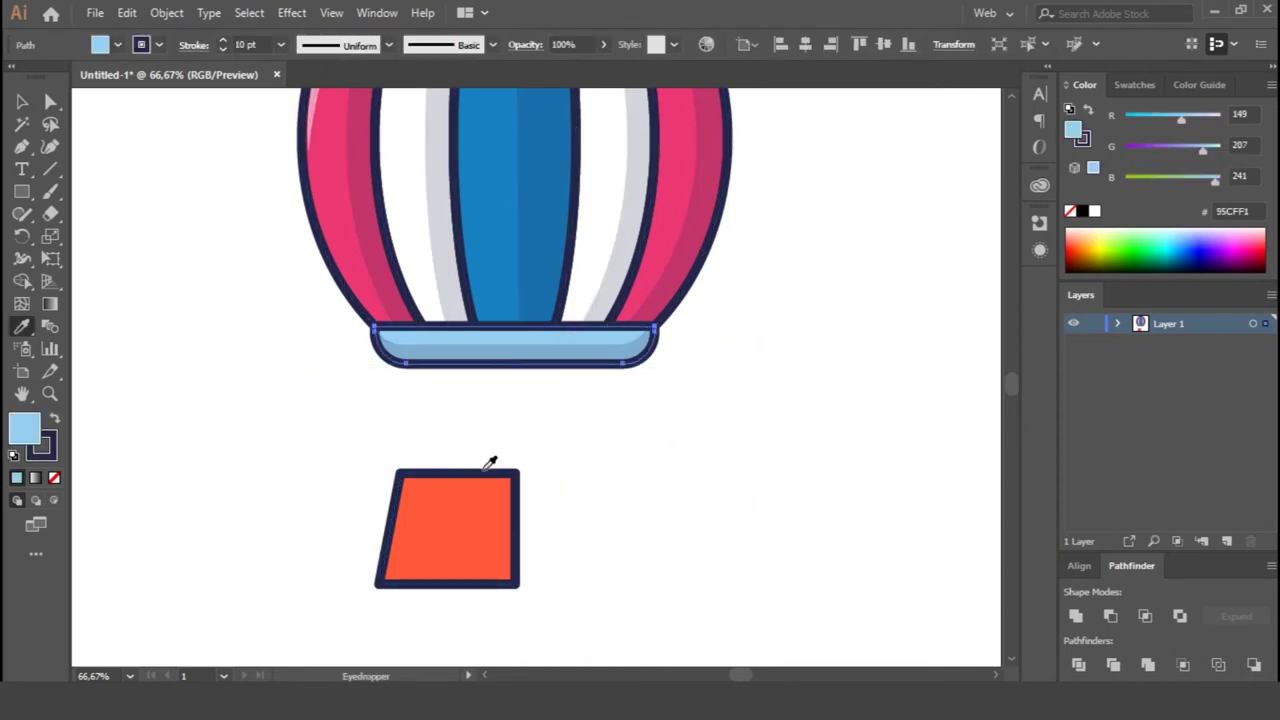
{"action": "left_click", "coordinate": [482, 500]}
{"action": "key", "text": "v"}
{"action": "left_click", "coordinate": [600, 516]}
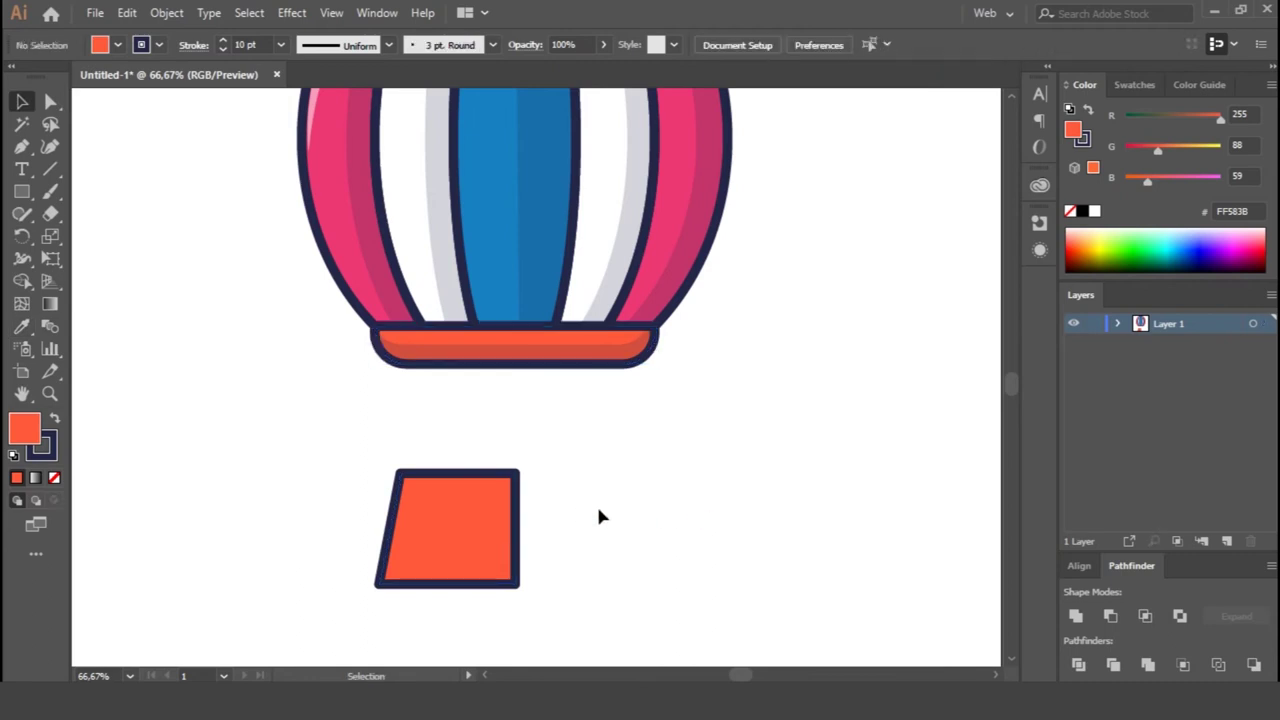
- Round the orange shape's bottom-left corner and reflect it horizontally
{"action": "left_click", "coordinate": [466, 505]}
{"action": "left_click_drag", "start_coordinate": [395, 579], "coordinate": [410, 571]}
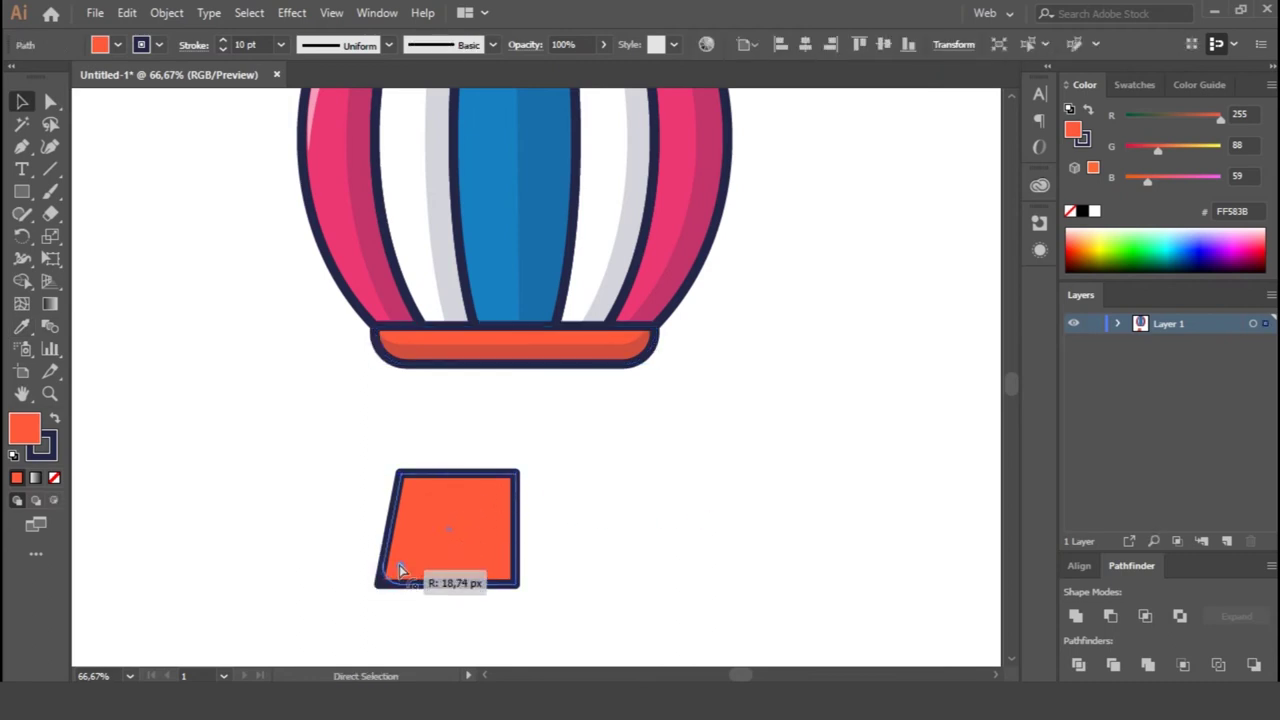
{"action": "left_click", "coordinate": [577, 517]}
{"action": "left_click_drag", "start_coordinate": [314, 428], "coordinate": [490, 520]}
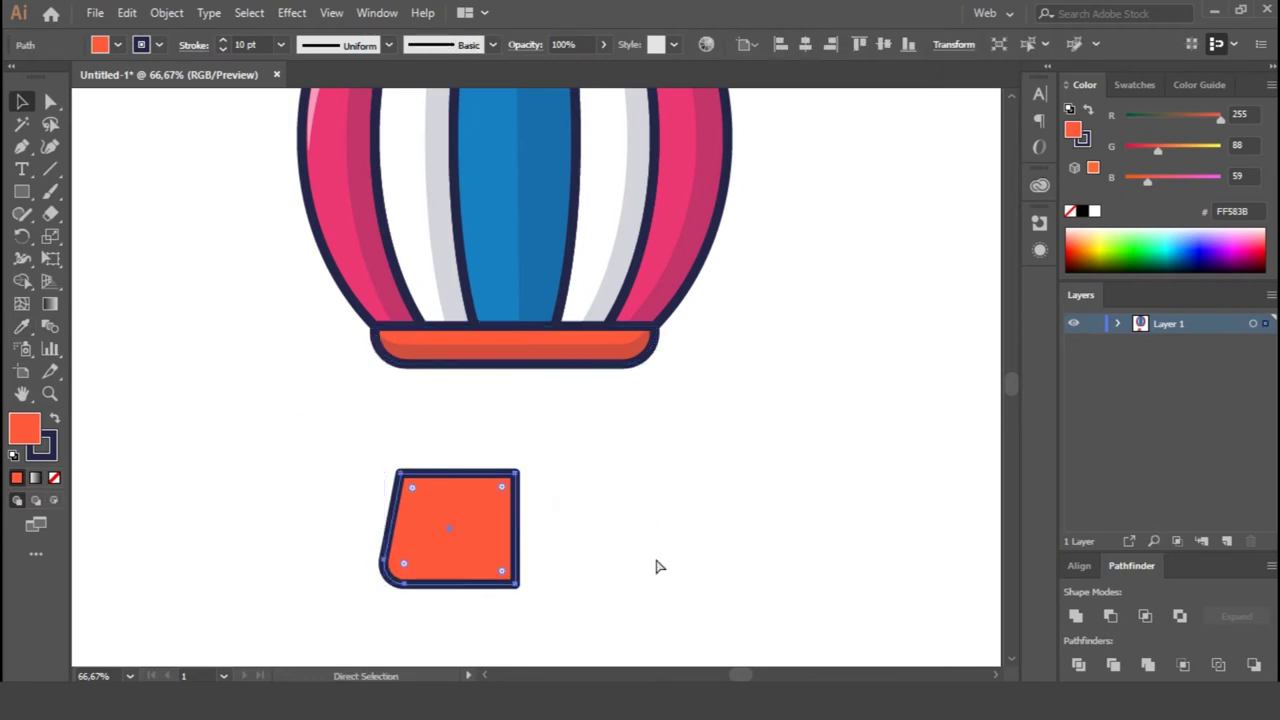
{"action": "right_click", "coordinate": [450, 545]}
{"action": "left_click", "coordinate": [686, 471]}
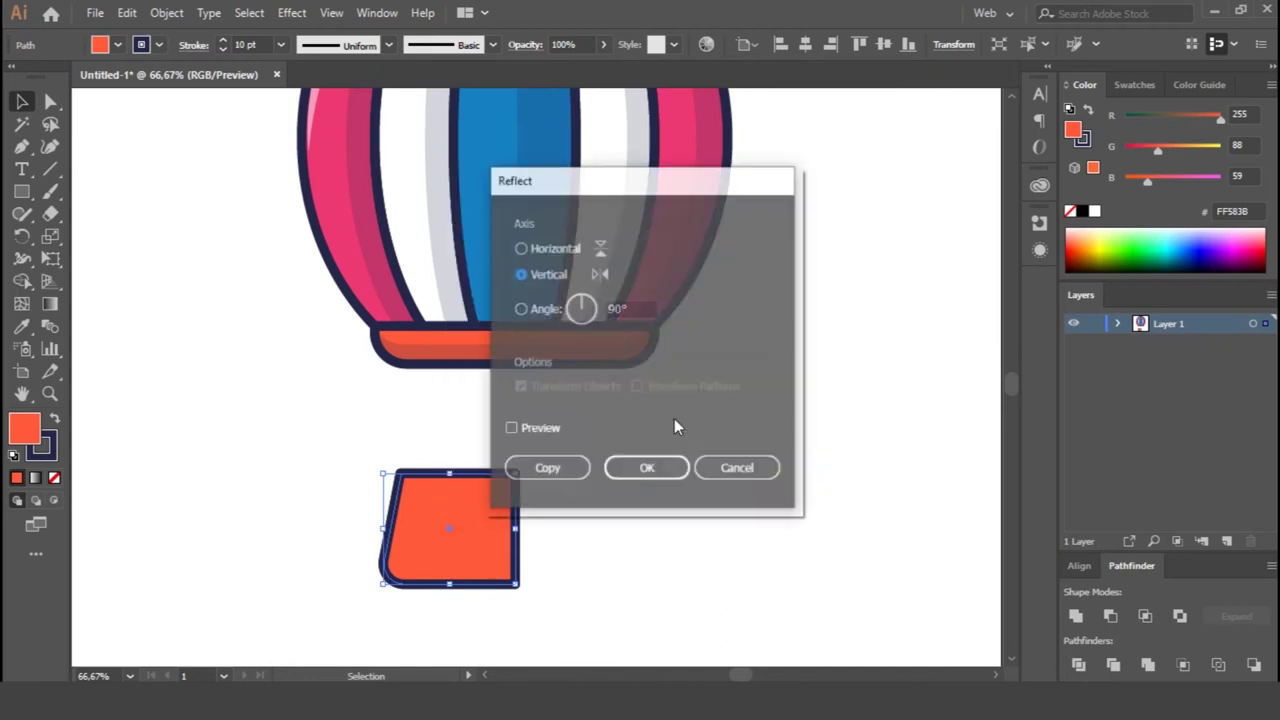
- Place a mirrored copy beside it, unite the two halves and resize the result
{"action": "left_click_drag", "start_coordinate": [491, 534], "coordinate": [620, 534]}
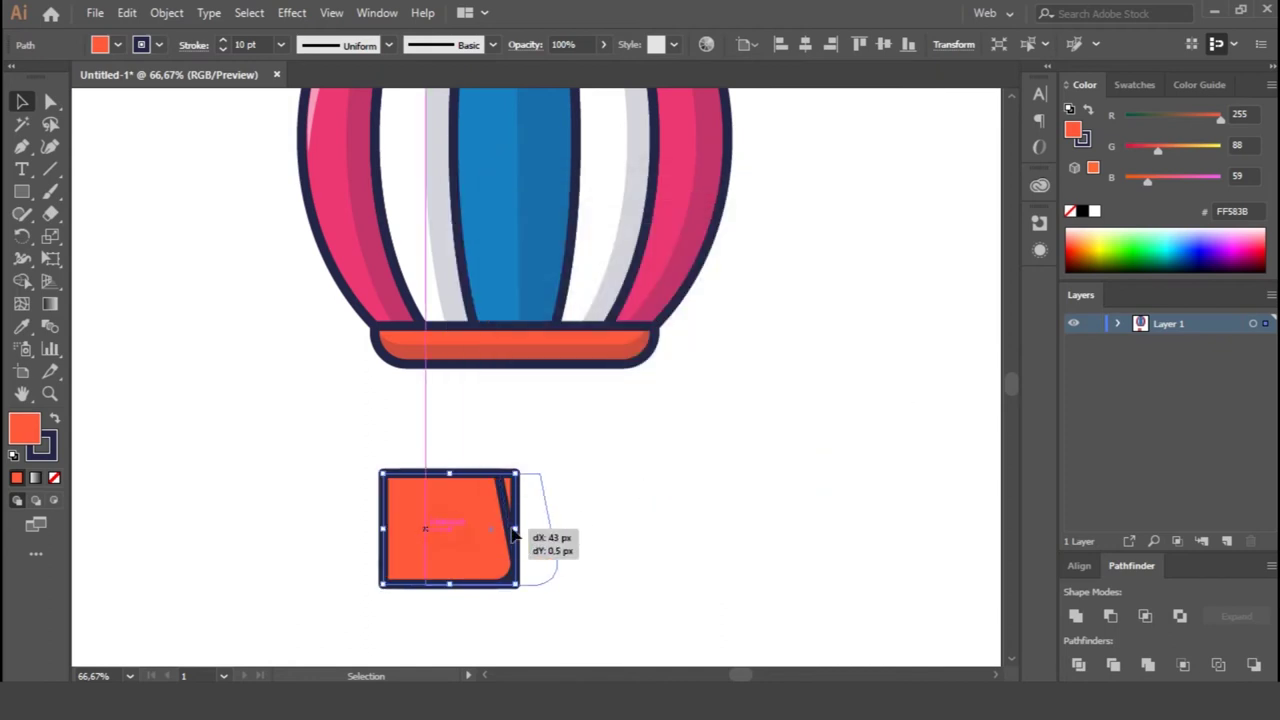
{"action": "left_click_drag", "start_coordinate": [446, 453], "coordinate": [852, 593]}
{"action": "left_click", "coordinate": [1075, 618]}
{"action": "left_click", "coordinate": [728, 485]}
{"action": "left_click", "coordinate": [554, 528]}
{"action": "left_click_drag", "start_coordinate": [647, 585], "coordinate": [622, 577]}
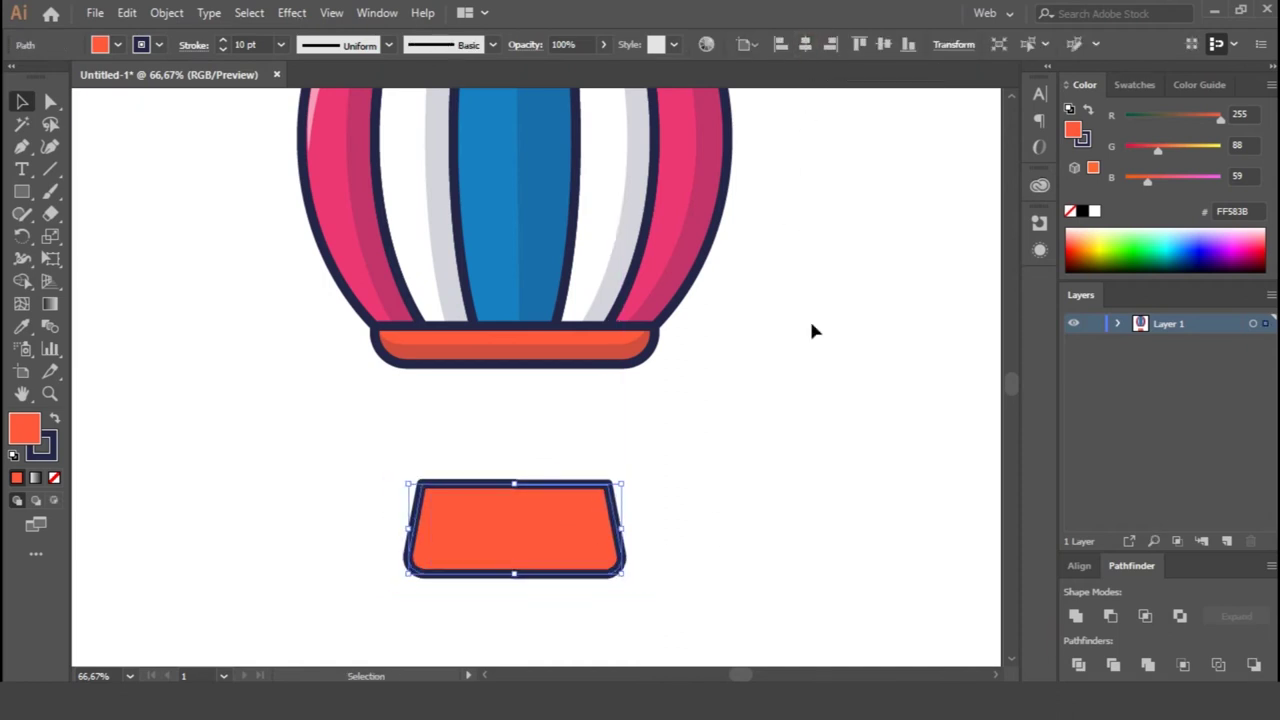
- Undo the merge and move the right half outward to widen the basket
{"action": "left_click", "coordinate": [803, 522]}
{"action": "key", "text": "a"}
{"action": "left_click", "coordinate": [563, 551]}
{"action": "key", "text": "ctrl+equal"}
{"action": "key", "text": "ctrl+equal"}
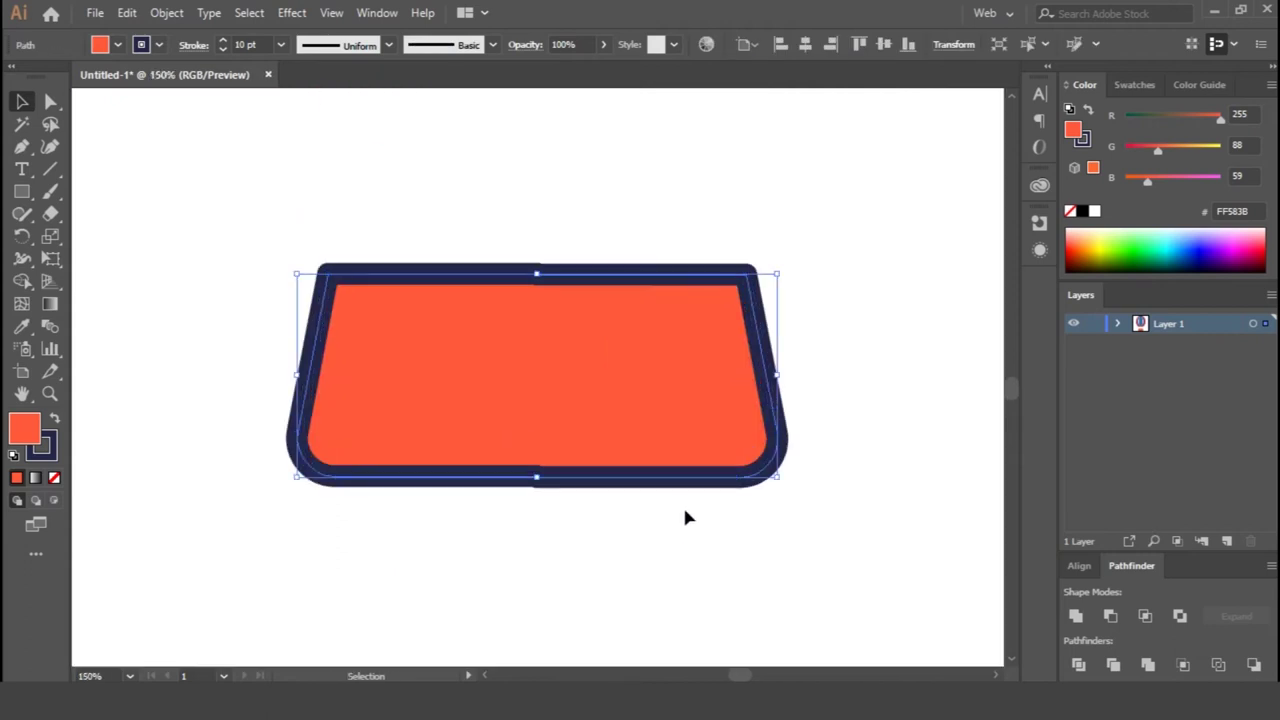
{"action": "key", "text": "ctrl+z"}
{"action": "key", "text": "v"}
{"action": "left_click", "coordinate": [657, 429]}
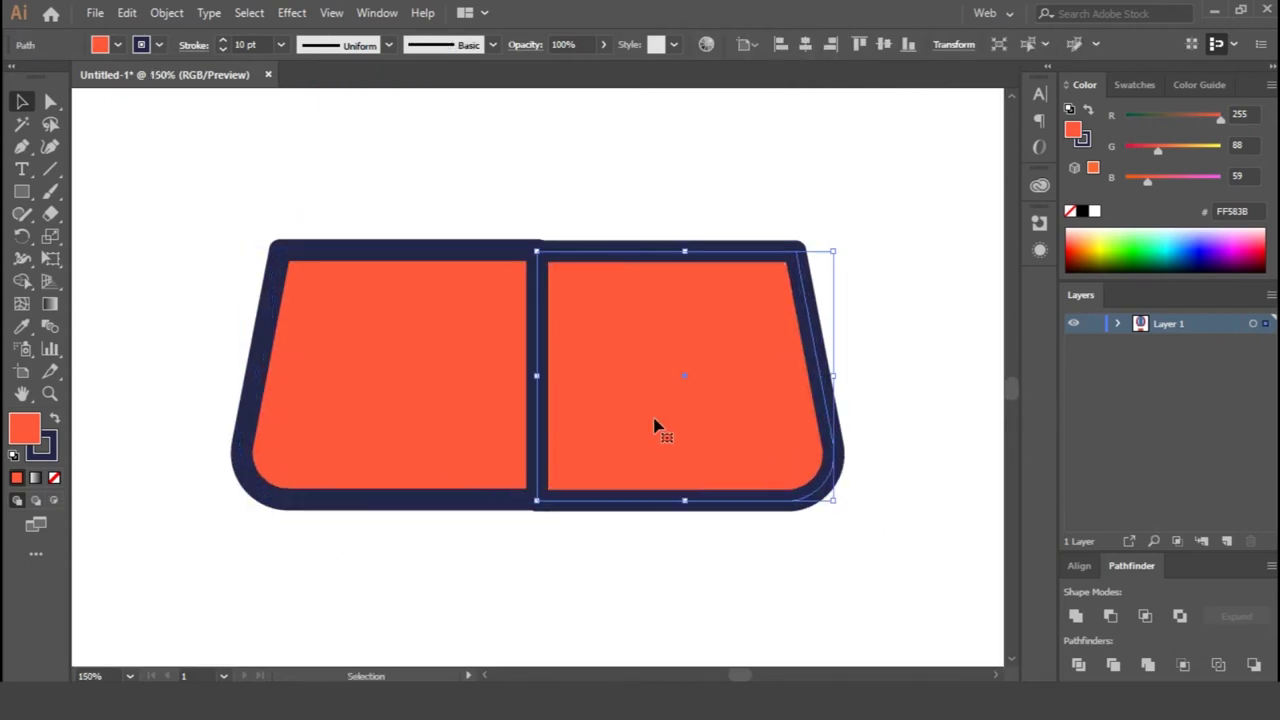
{"action": "left_click_drag", "start_coordinate": [657, 429], "coordinate": [684, 385]}
- Line up the seam between the halves and unite them into one basket shape
{"action": "key", "text": "ctrl+equal"}
{"action": "key", "text": "ctrl+equal"}
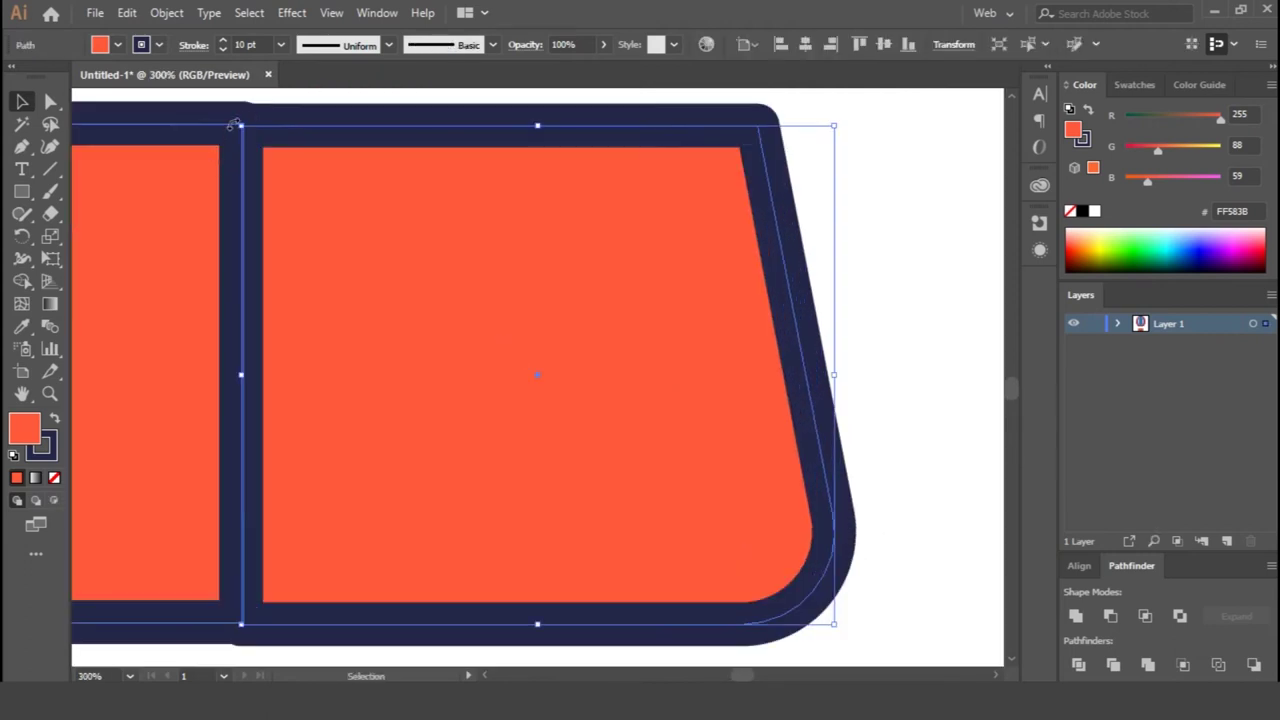
{"action": "left_click_drag", "start_coordinate": [330, 155], "coordinate": [306, 127]}
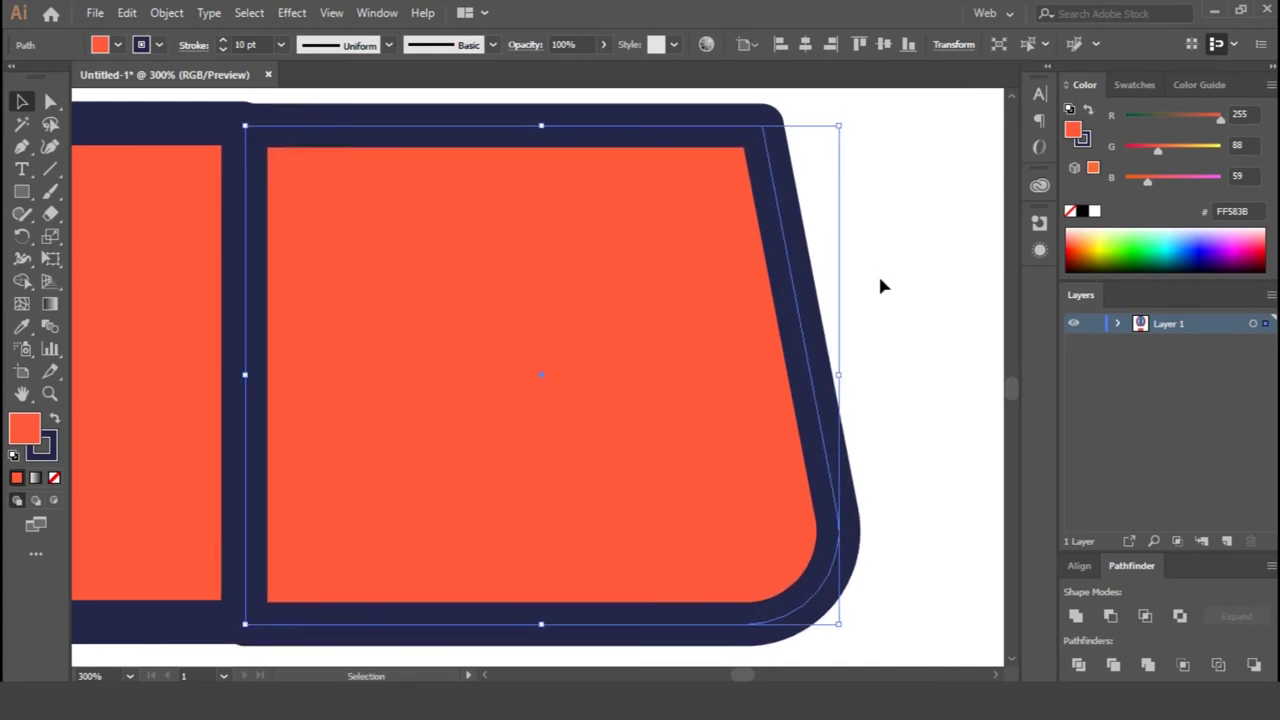
{"action": "key", "text": "ctrl+1"}
{"action": "key", "text": "a"}
{"action": "key", "text": "v"}
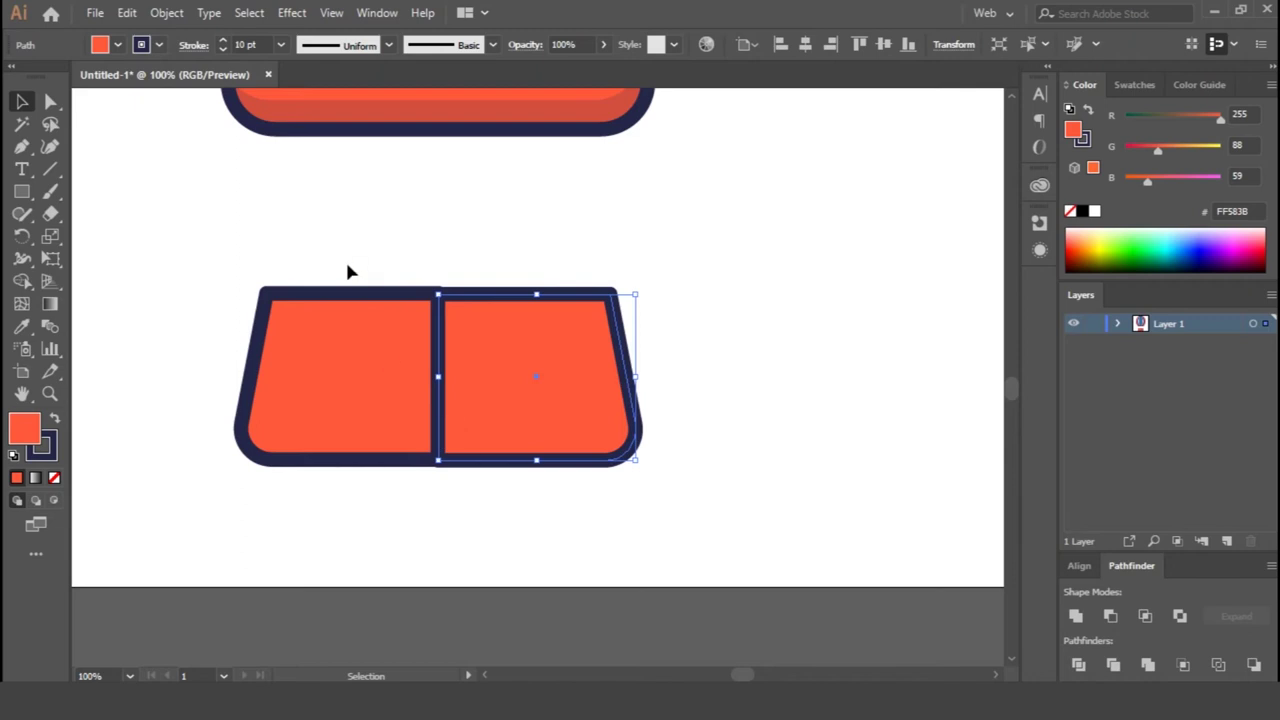
{"action": "left_click_drag", "start_coordinate": [349, 271], "coordinate": [576, 414]}
{"action": "left_click", "coordinate": [1076, 616]}
- Check the basket's bottom anchor points and pan up toward the balloon
{"action": "key", "text": "a"}
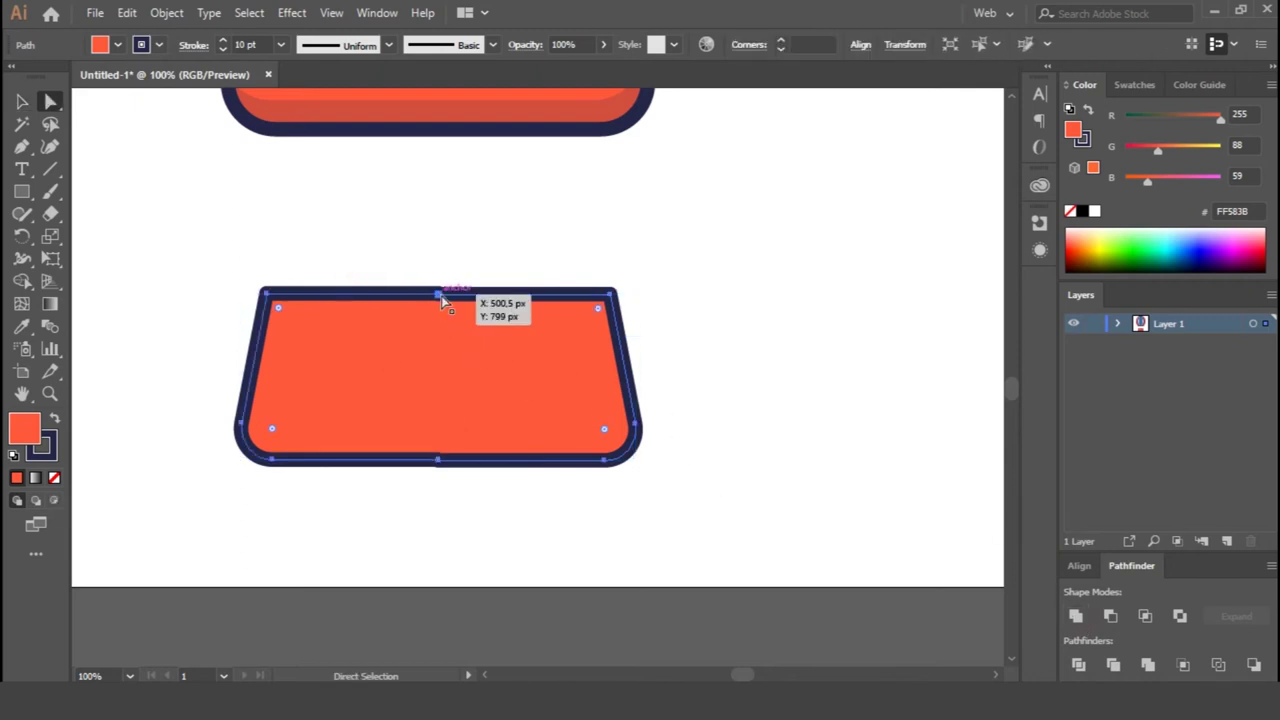
{"action": "left_click", "coordinate": [451, 409]}
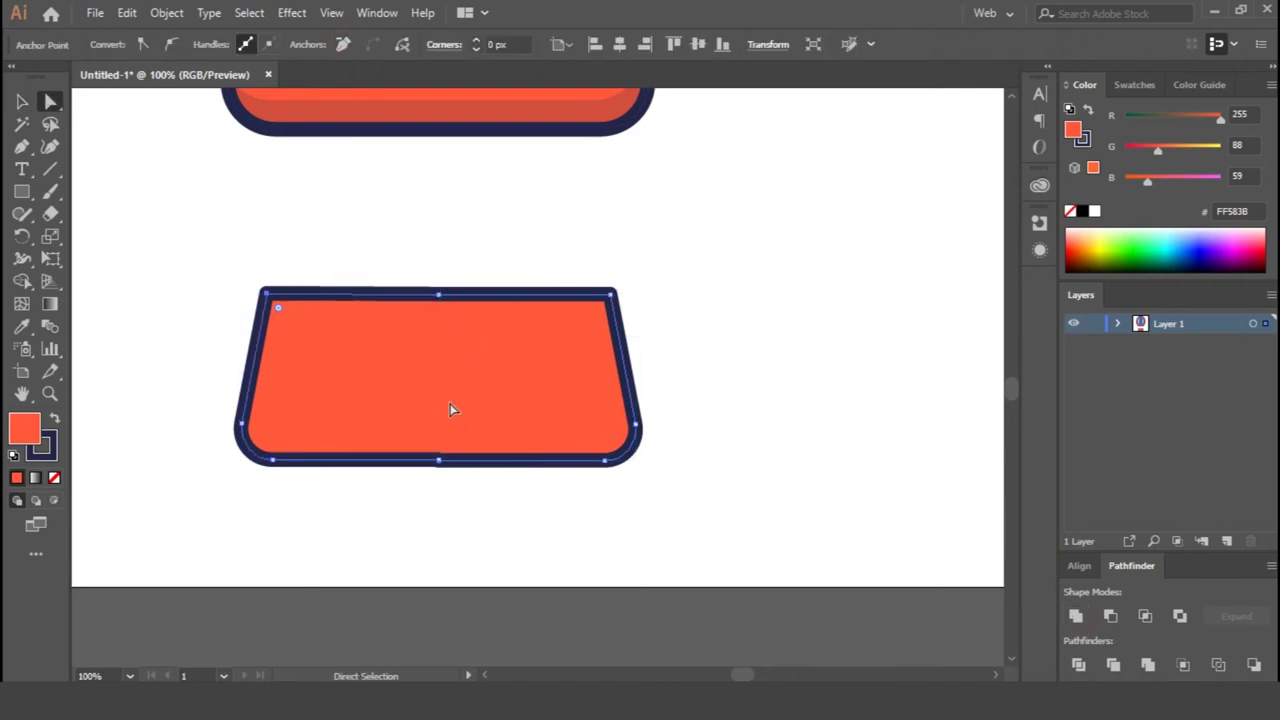
{"action": "left_click", "coordinate": [442, 461]}
{"action": "key", "text": "v"}
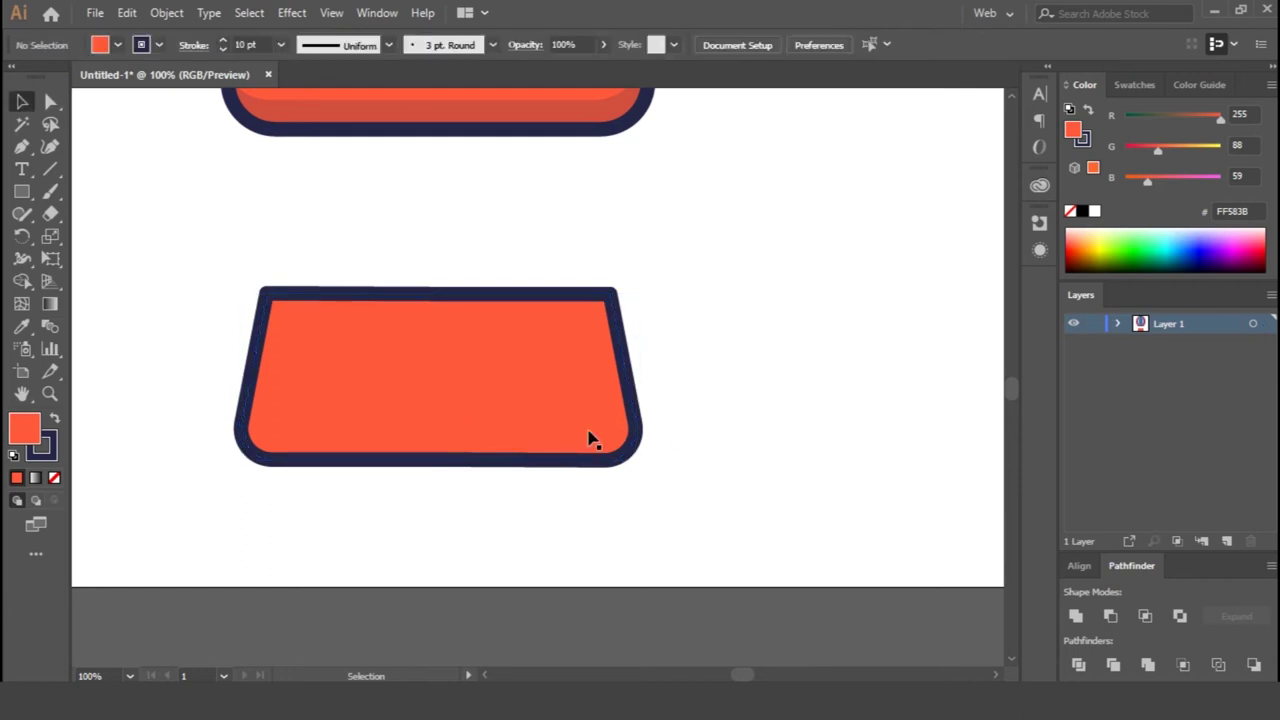
{"action": "left_click_drag", "start_coordinate": [673, 271], "coordinate": [802, 324]}
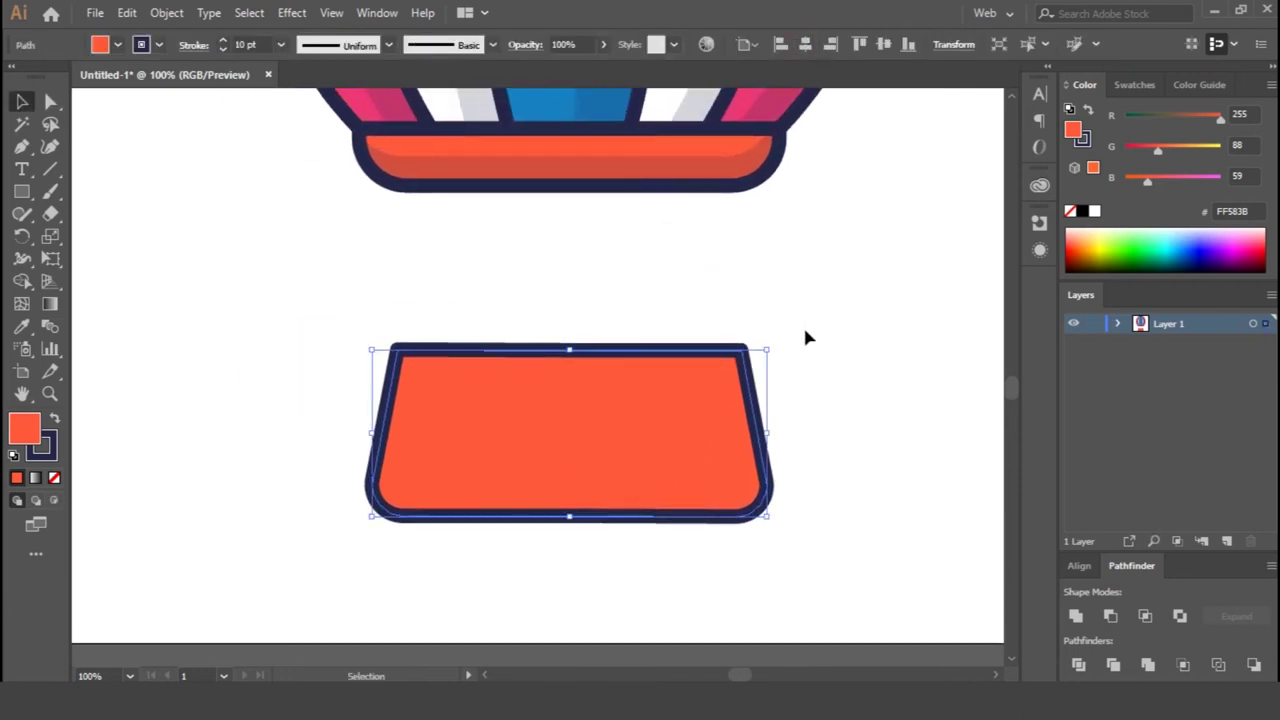
{"action": "left_click", "coordinate": [817, 357]}
{"action": "left_click", "coordinate": [612, 167]}
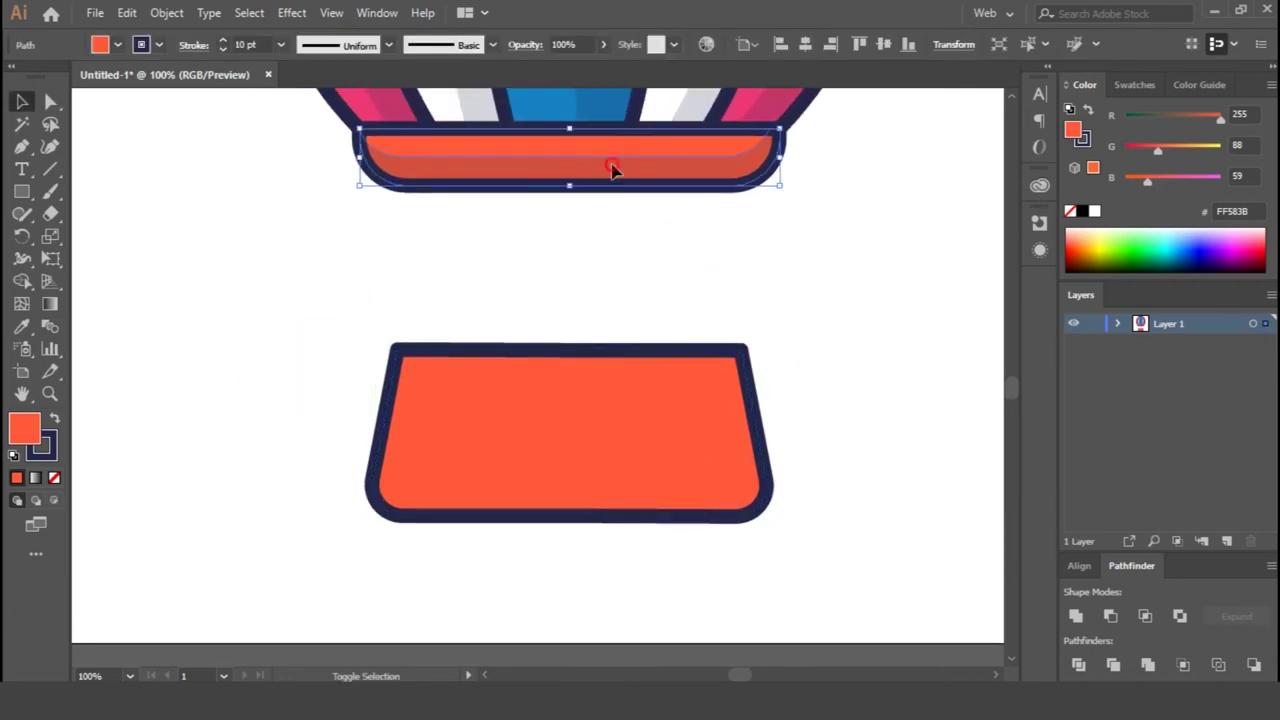
{"action": "left_click_drag", "start_coordinate": [677, 193], "coordinate": [663, 318]}
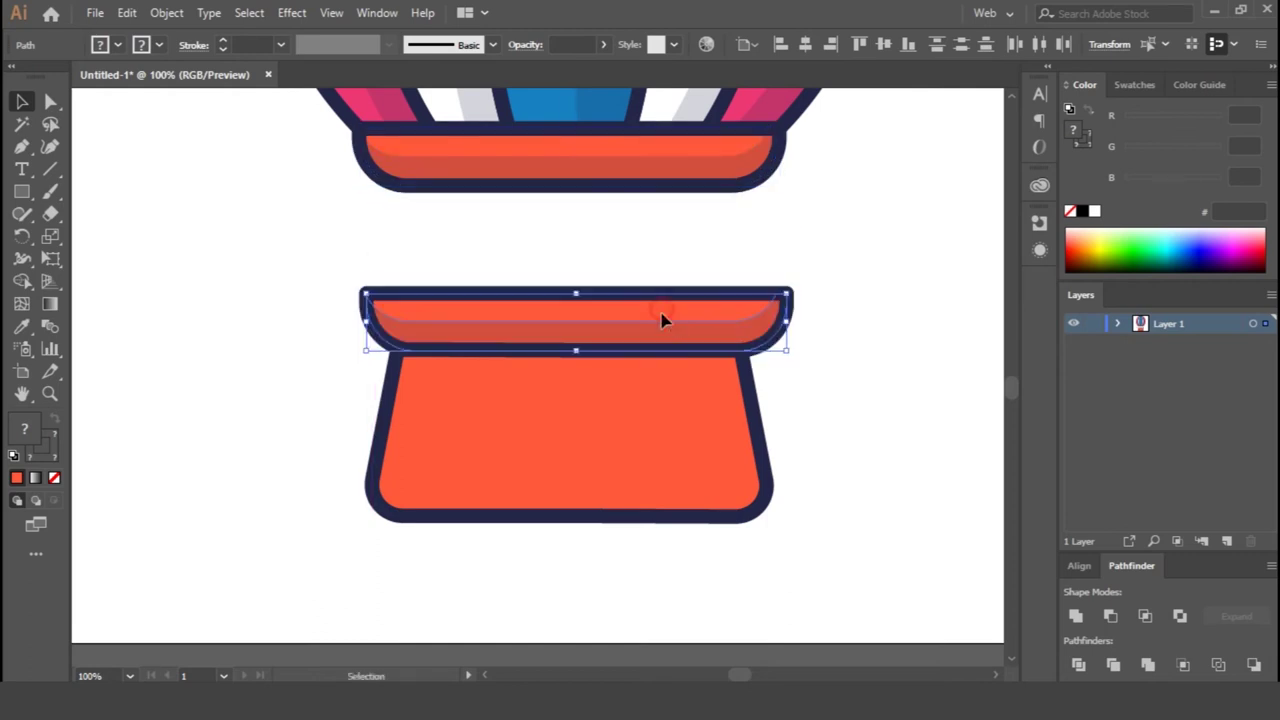
{"action": "right_click", "coordinate": [662, 317]}
{"action": "left_click", "coordinate": [888, 586]}
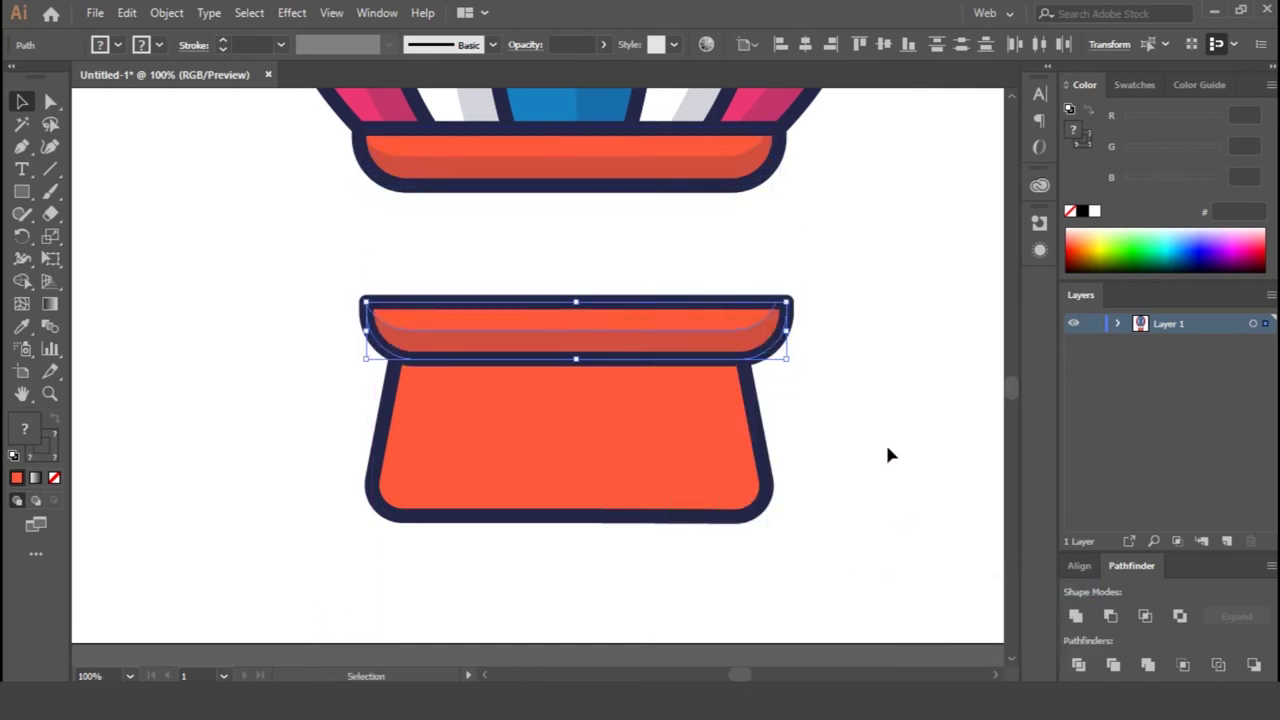
{"action": "left_click", "coordinate": [810, 370]}
{"action": "left_click", "coordinate": [740, 345]}
{"action": "key", "text": "Delete"}
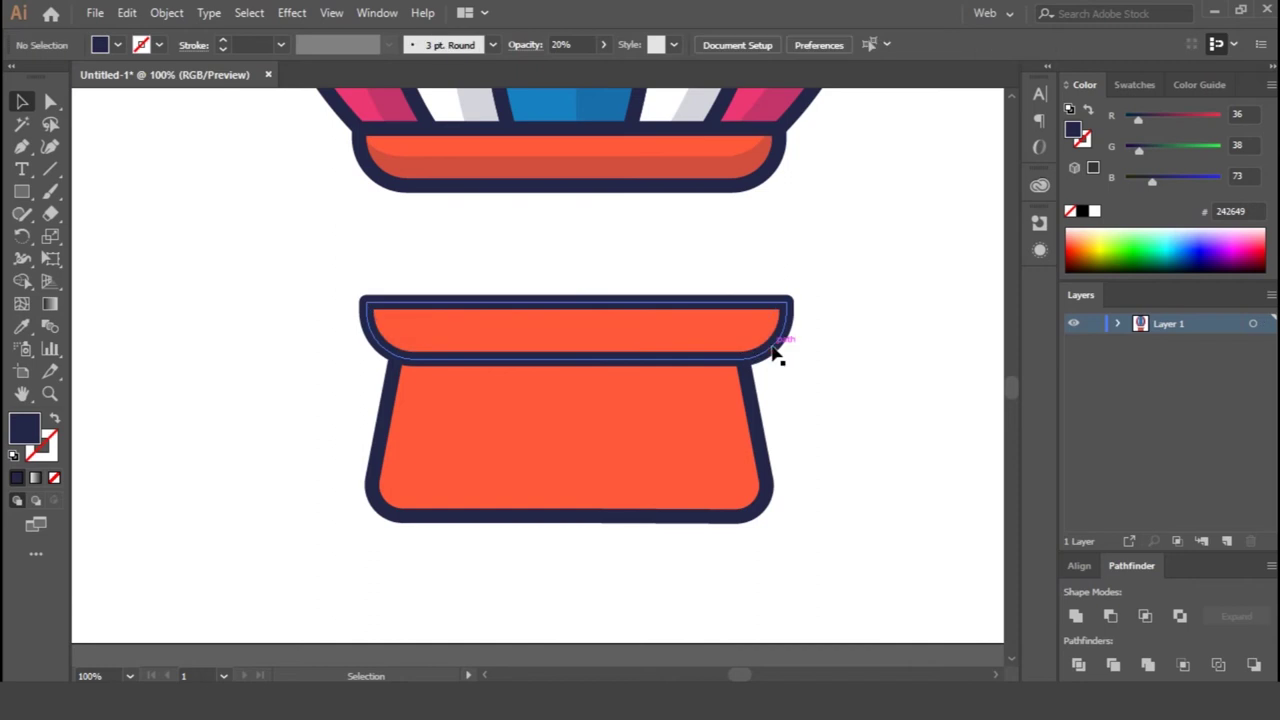
{"action": "left_click", "coordinate": [777, 365]}
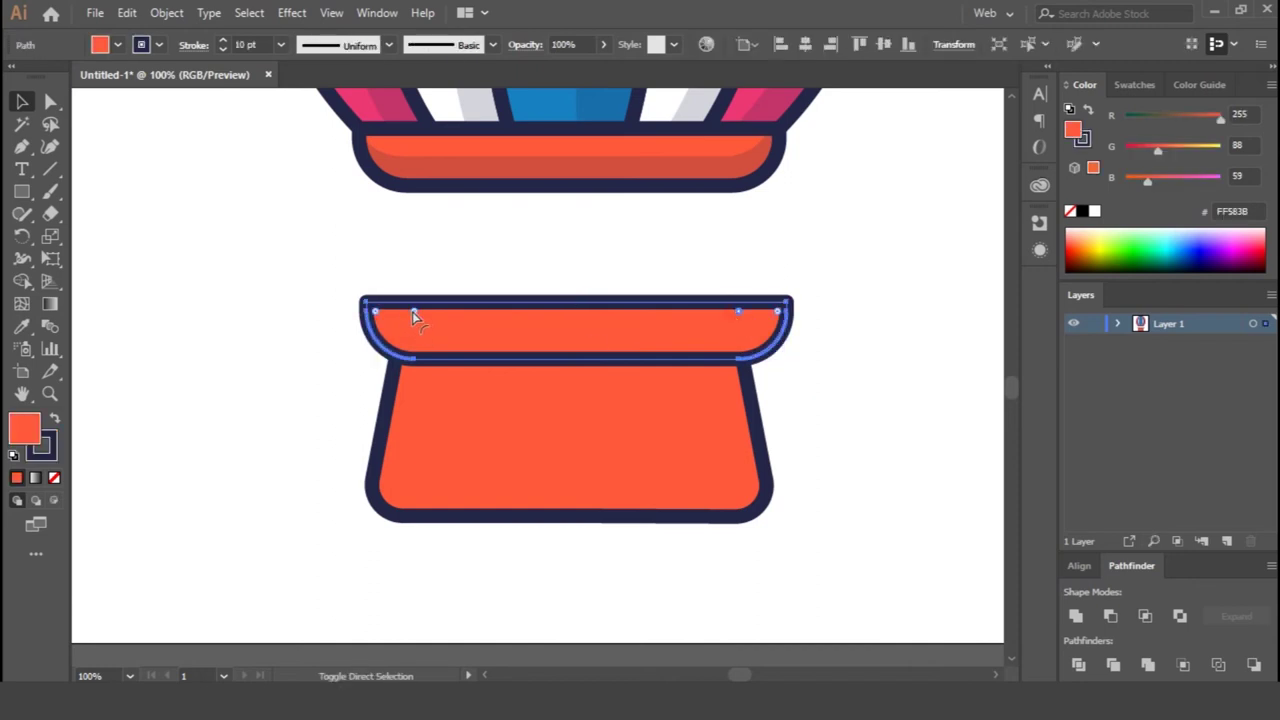
{"action": "mouse_move", "coordinate": [415, 313]}
{"action": "left_mouse_down"}
{"action": "mouse_move", "coordinate": [361, 376]}
{"action": "mouse_move", "coordinate": [363, 403]}
{"action": "left_mouse_up"}
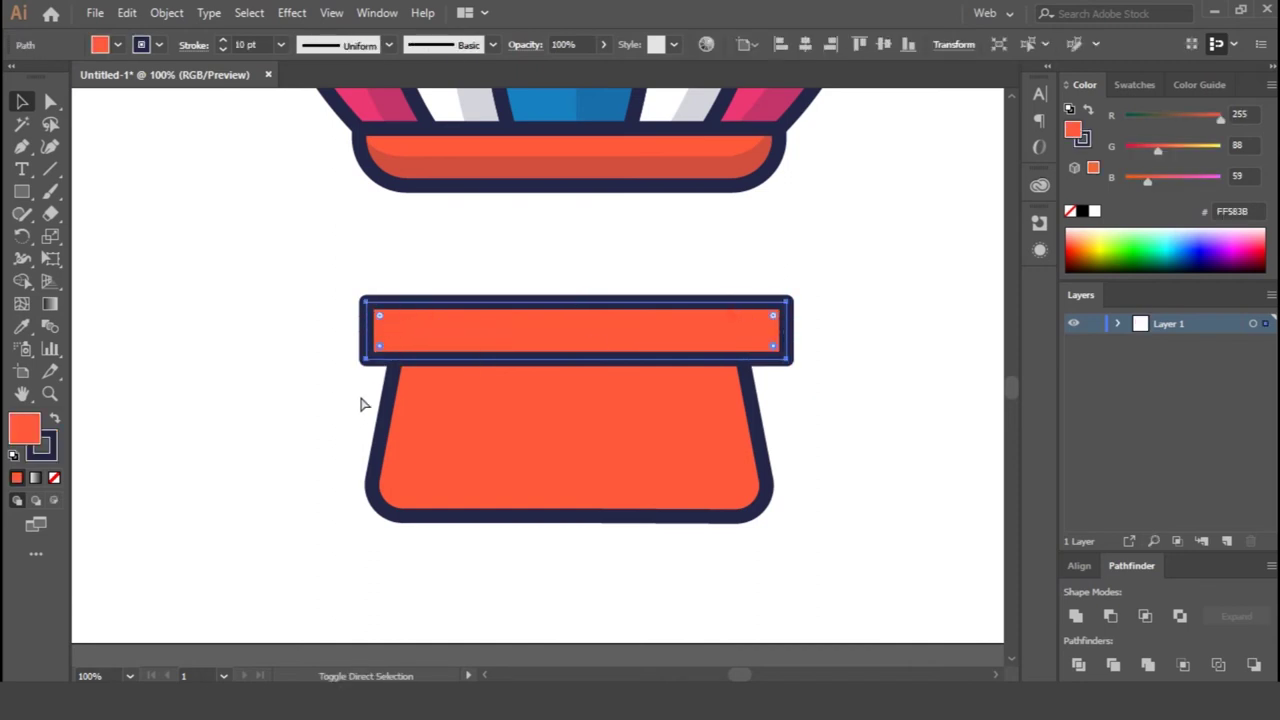
{"action": "left_click", "coordinate": [787, 360]}
{"action": "left_click_drag", "start_coordinate": [738, 258], "coordinate": [826, 377]}
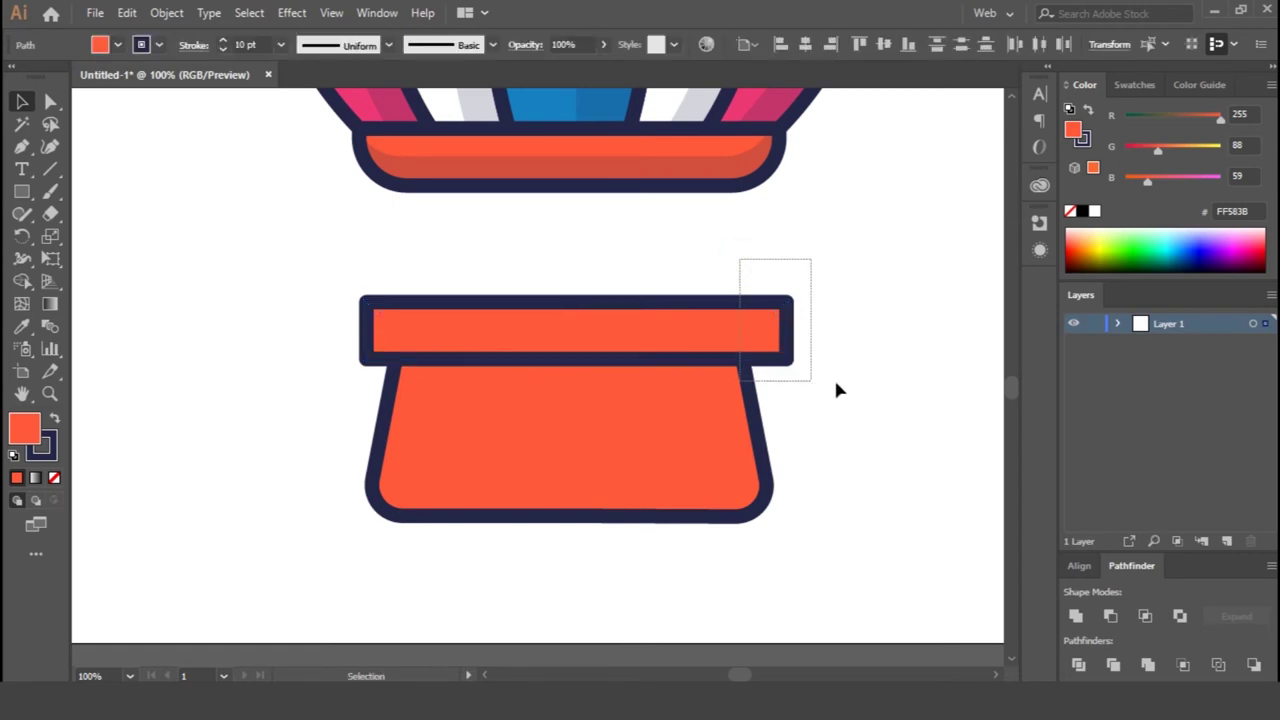
{"action": "left_click", "coordinate": [786, 322]}
{"action": "left_click", "coordinate": [788, 361]}
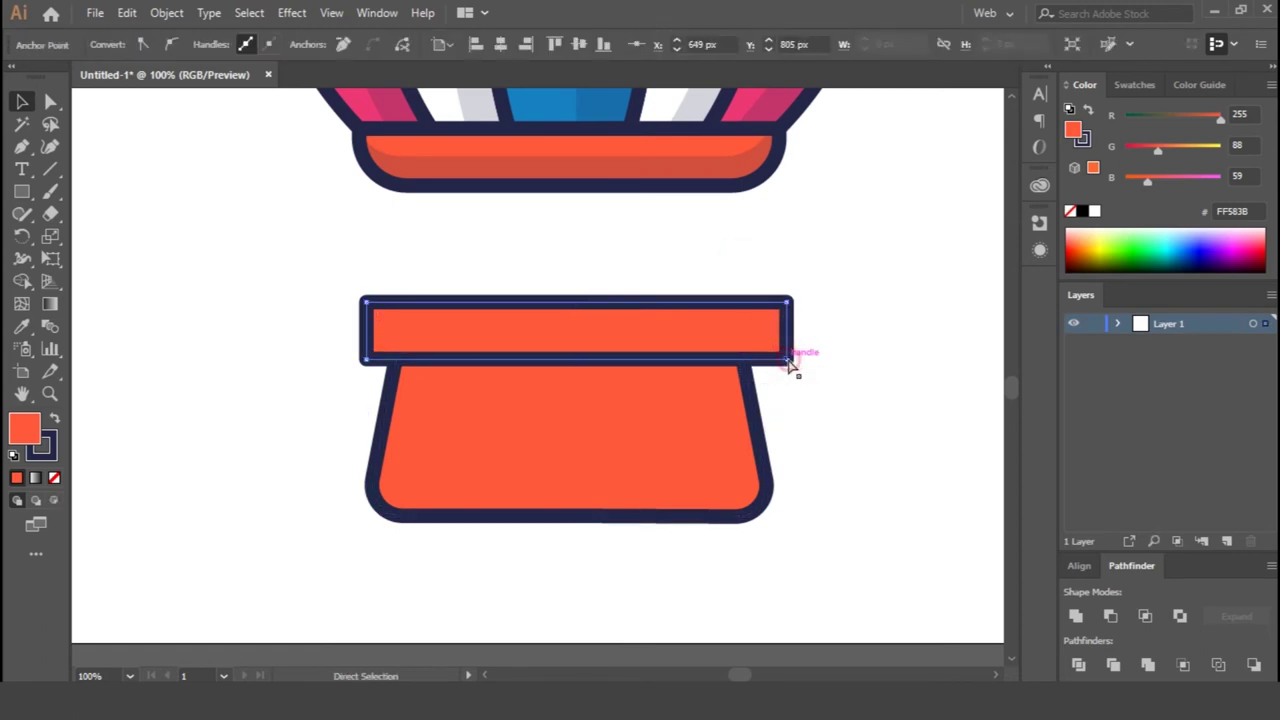
{"action": "left_click", "coordinate": [824, 388]}
{"action": "left_click", "coordinate": [505, 334]}
{"action": "key", "text": "Delete"}
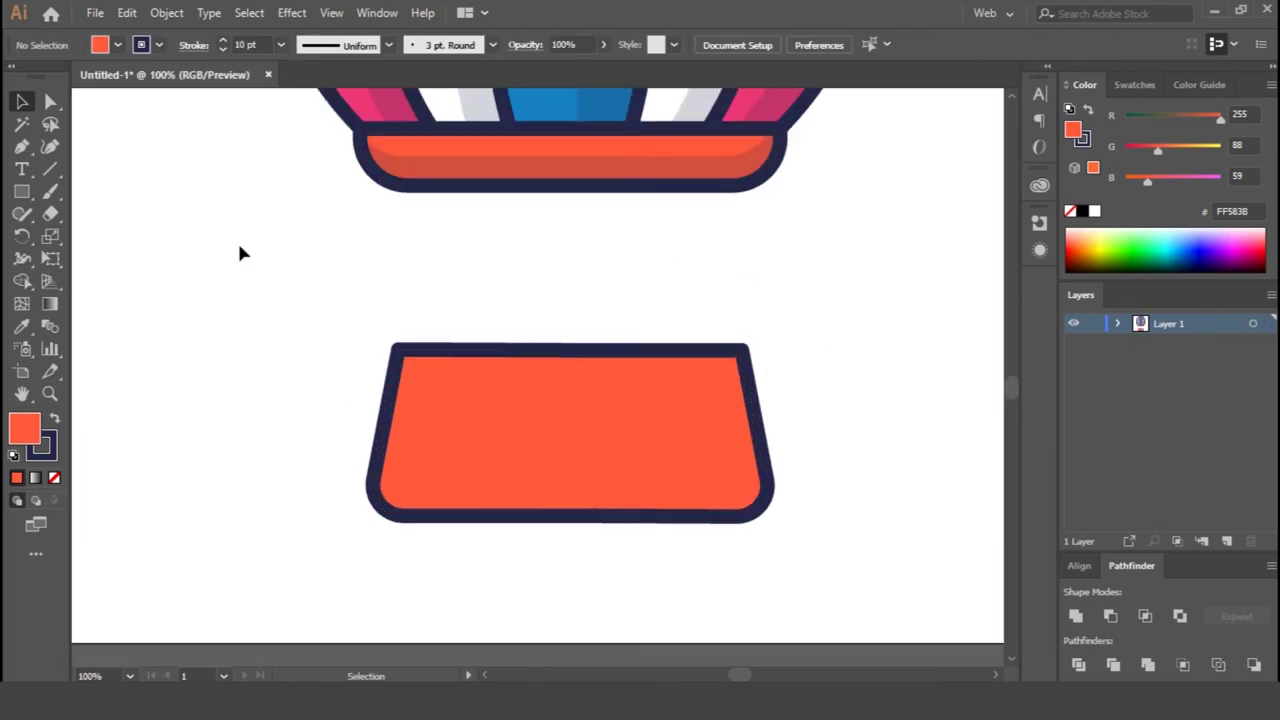
- Draw a wide orange bar across the basket top with fully rounded corners
{"action": "left_click_drag", "start_coordinate": [370, 311], "coordinate": [771, 353]}
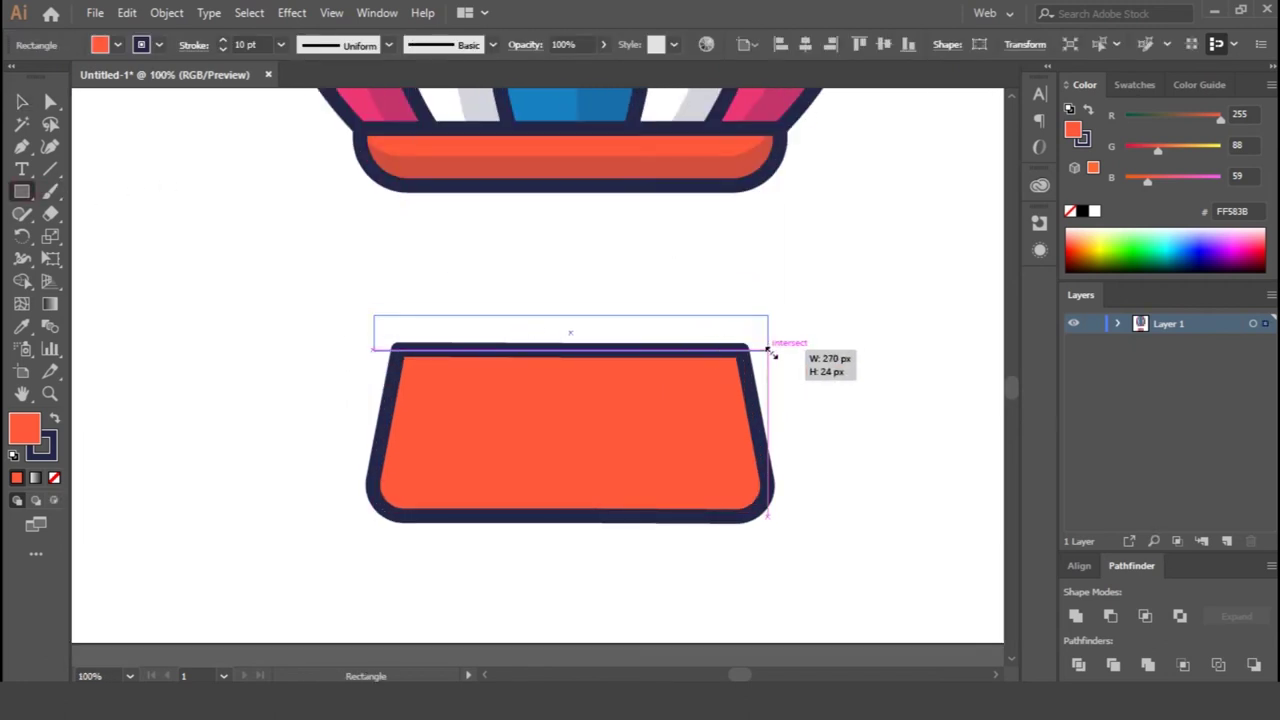
{"action": "key", "text": "a"}
{"action": "left_click_drag", "start_coordinate": [755, 343], "coordinate": [760, 352]}
{"action": "key", "text": "v"}
{"action": "left_click", "coordinate": [202, 305]}
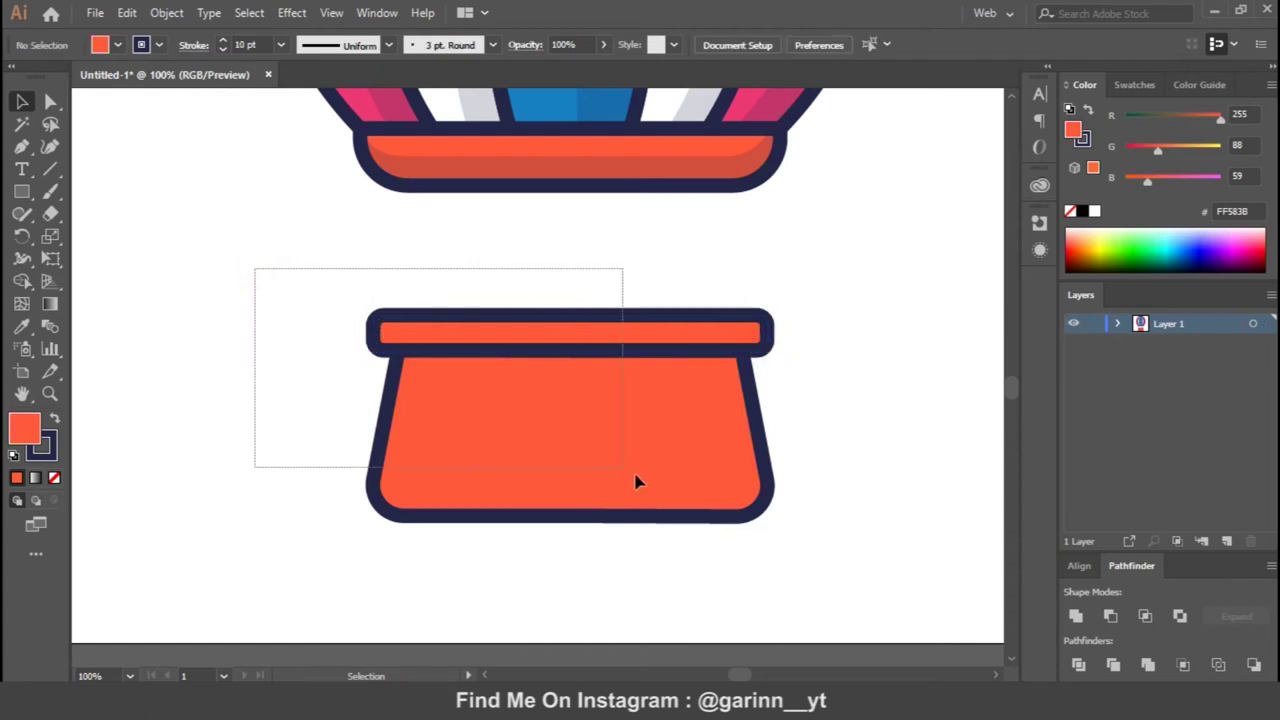
- Scale the bar and basket body down slightly and place an offset copy of the body up-left
{"action": "left_click_drag", "start_coordinate": [623, 474], "coordinate": [630, 478]}
{"action": "left_click_drag", "start_coordinate": [773, 521], "coordinate": [745, 502]}
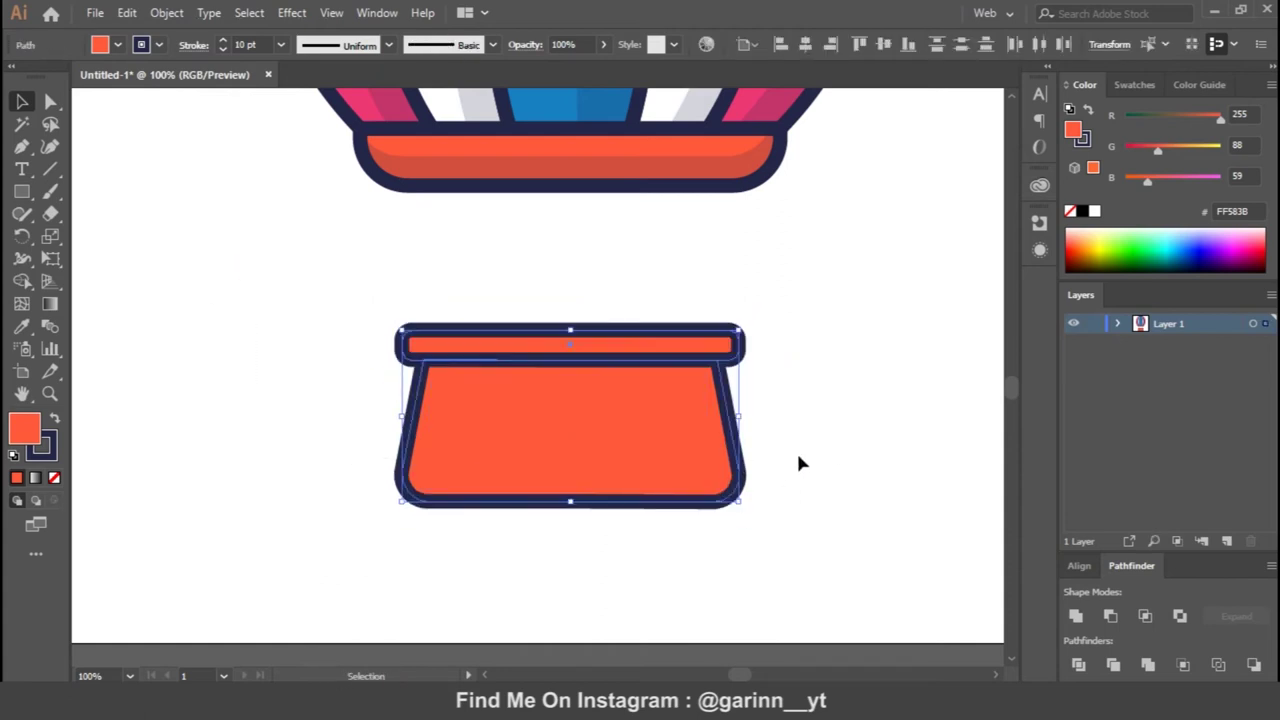
{"action": "left_click", "coordinate": [782, 465]}
{"action": "left_click", "coordinate": [735, 440]}
{"action": "mouse_move", "coordinate": [674, 448]}
{"action": "left_mouse_down"}
{"action": "mouse_move", "coordinate": [630, 428]}
{"action": "mouse_move", "coordinate": [590, 432]}
{"action": "left_mouse_up"}
- Subtract the offset copy from the basket body and give the remainder the dark 20% style
{"action": "left_click", "coordinate": [795, 445]}
{"action": "left_click", "coordinate": [738, 430]}
{"action": "left_click", "coordinate": [645, 430], "text": "shift"}
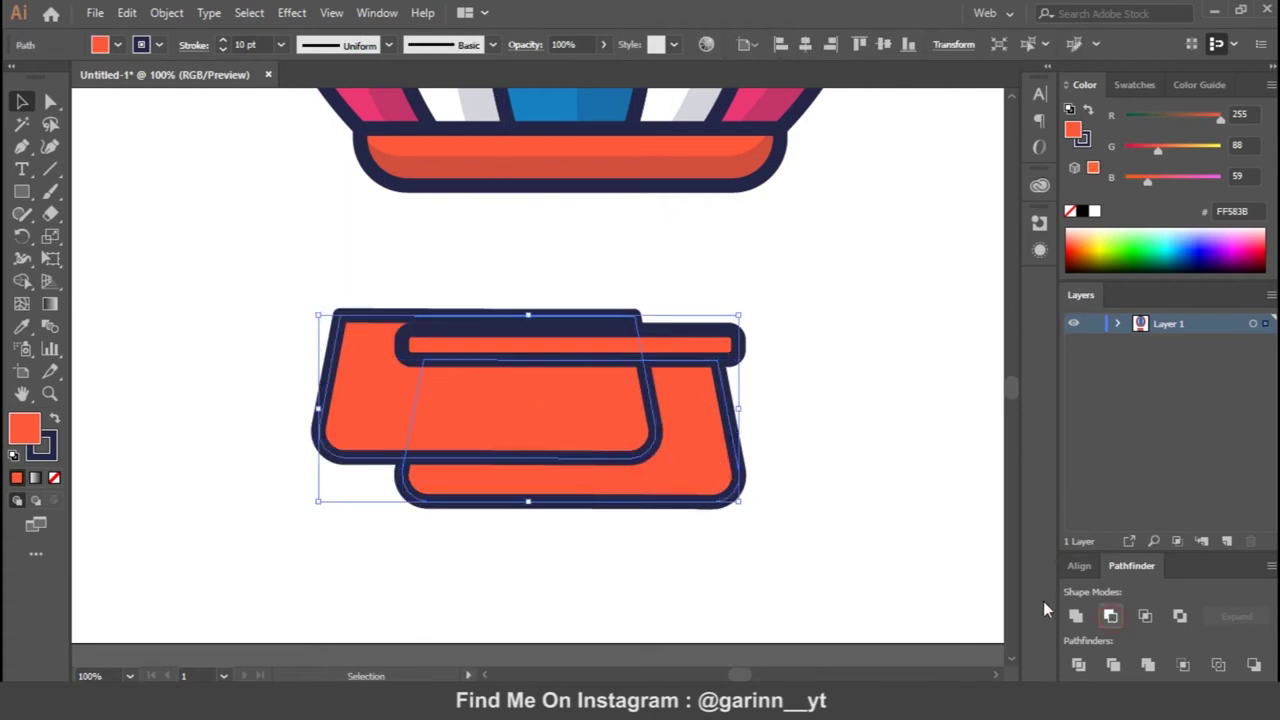
{"action": "left_click", "coordinate": [807, 385]}
{"action": "left_click", "coordinate": [651, 428]}
{"action": "key", "text": "i"}
{"action": "left_click", "coordinate": [674, 148]}
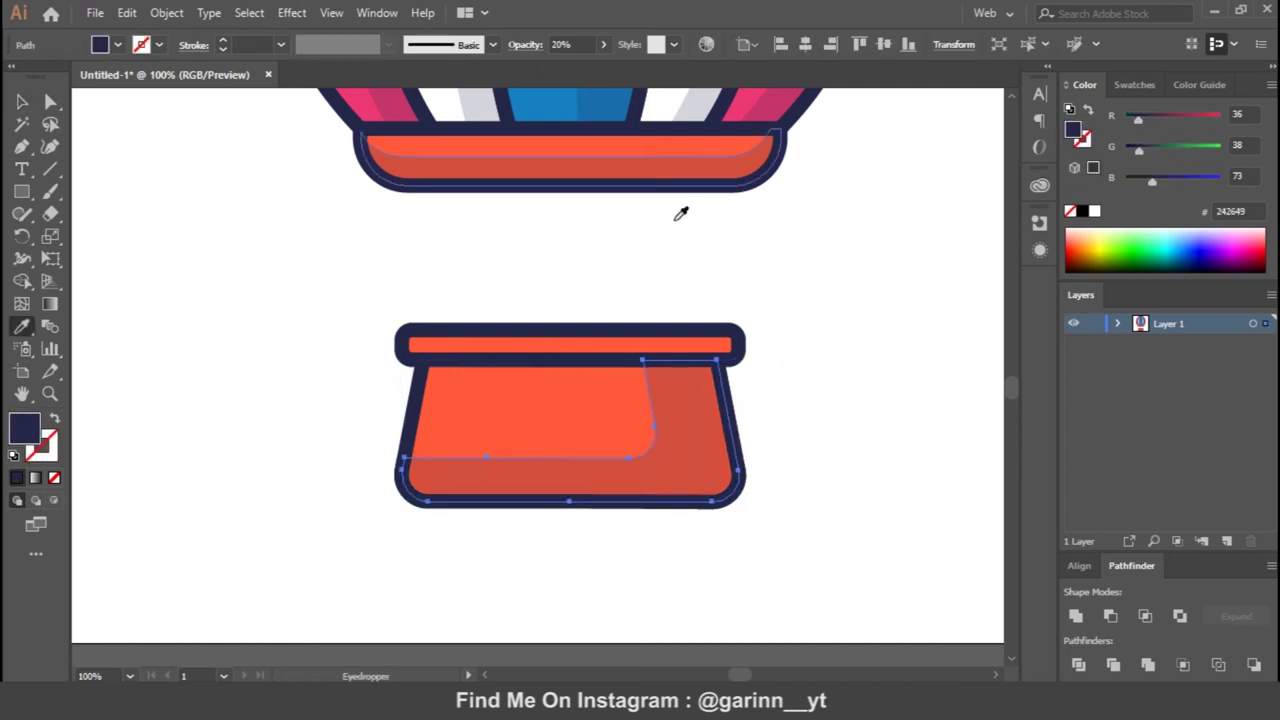
{"action": "key", "text": "v"}
- Duplicate the shading piece down-right and stretch it past the body's edges
{"action": "left_click_drag", "start_coordinate": [706, 460], "coordinate": [736, 476]}
{"action": "left_click_drag", "start_coordinate": [600, 508], "coordinate": [600, 521]}
{"action": "left_click_drag", "start_coordinate": [431, 446], "coordinate": [401, 446]}
{"action": "left_click_drag", "start_coordinate": [773, 440], "coordinate": [796, 441]}
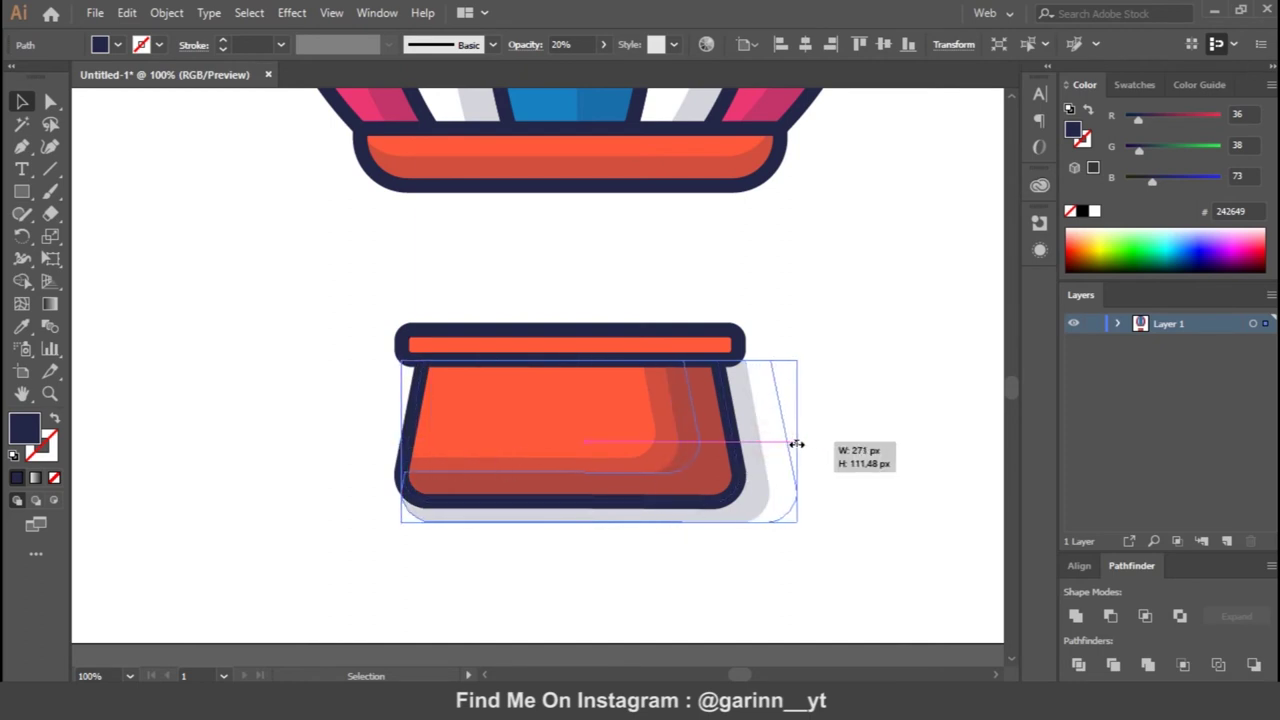
- Trim the overhanging shading with Shape Builder and begin a highlight path at the upper-left corner
{"action": "left_click", "coordinate": [686, 434], "text": "shift"}
{"action": "key", "text": "shift+m"}
{"action": "left_click", "coordinate": [771, 485], "text": "alt"}
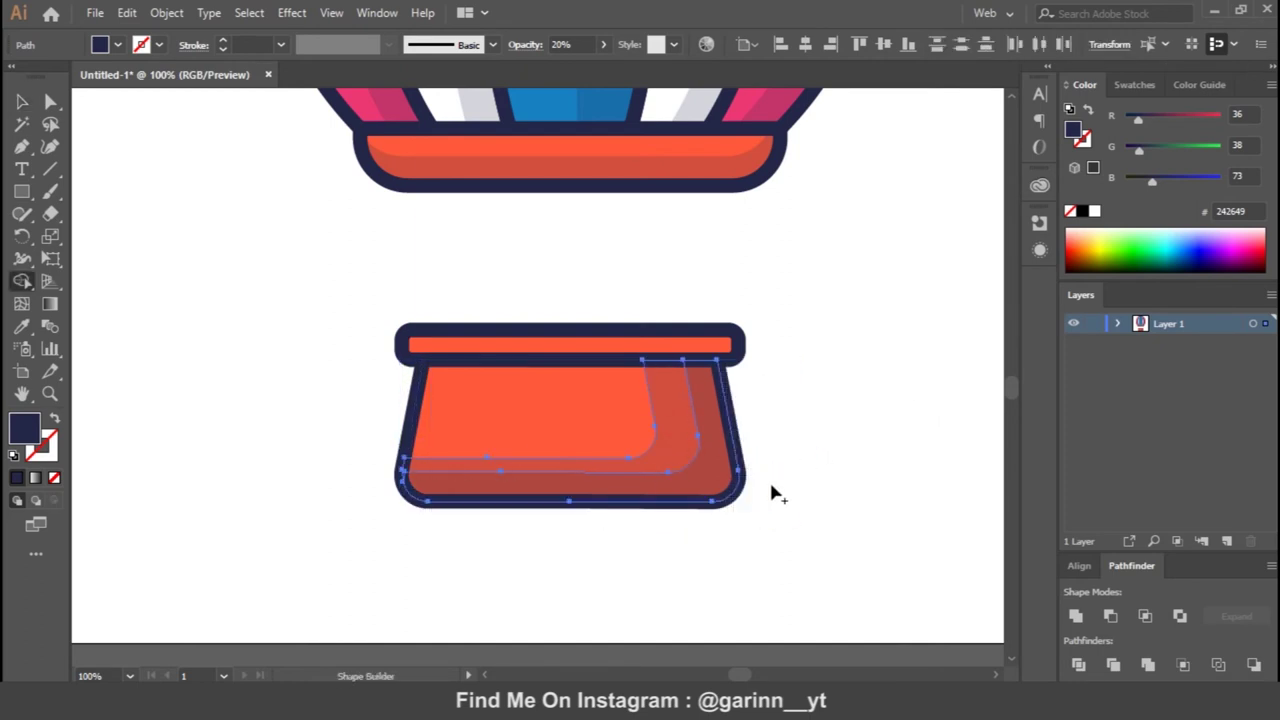
{"action": "key", "text": "v"}
{"action": "left_click", "coordinate": [817, 491]}
{"action": "left_click", "coordinate": [580, 400]}
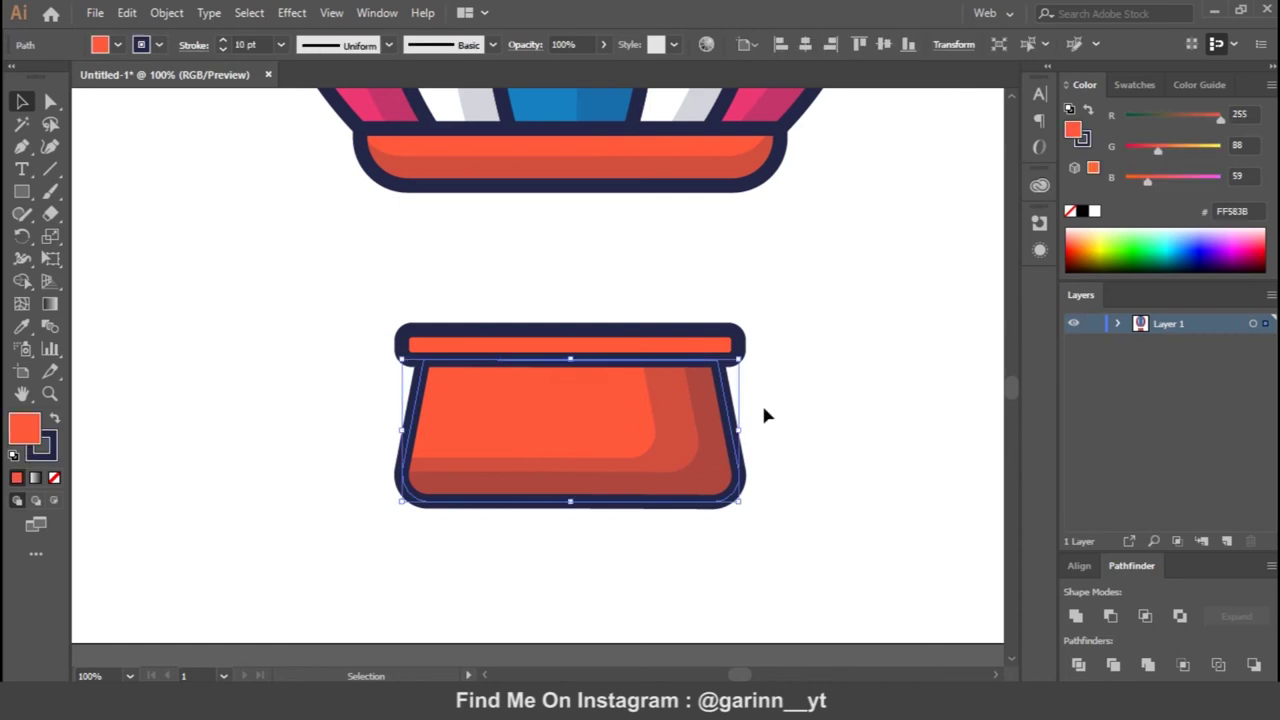
{"action": "left_click", "coordinate": [840, 420]}
{"action": "left_click", "coordinate": [426, 427]}
{"action": "left_click", "coordinate": [433, 376]}
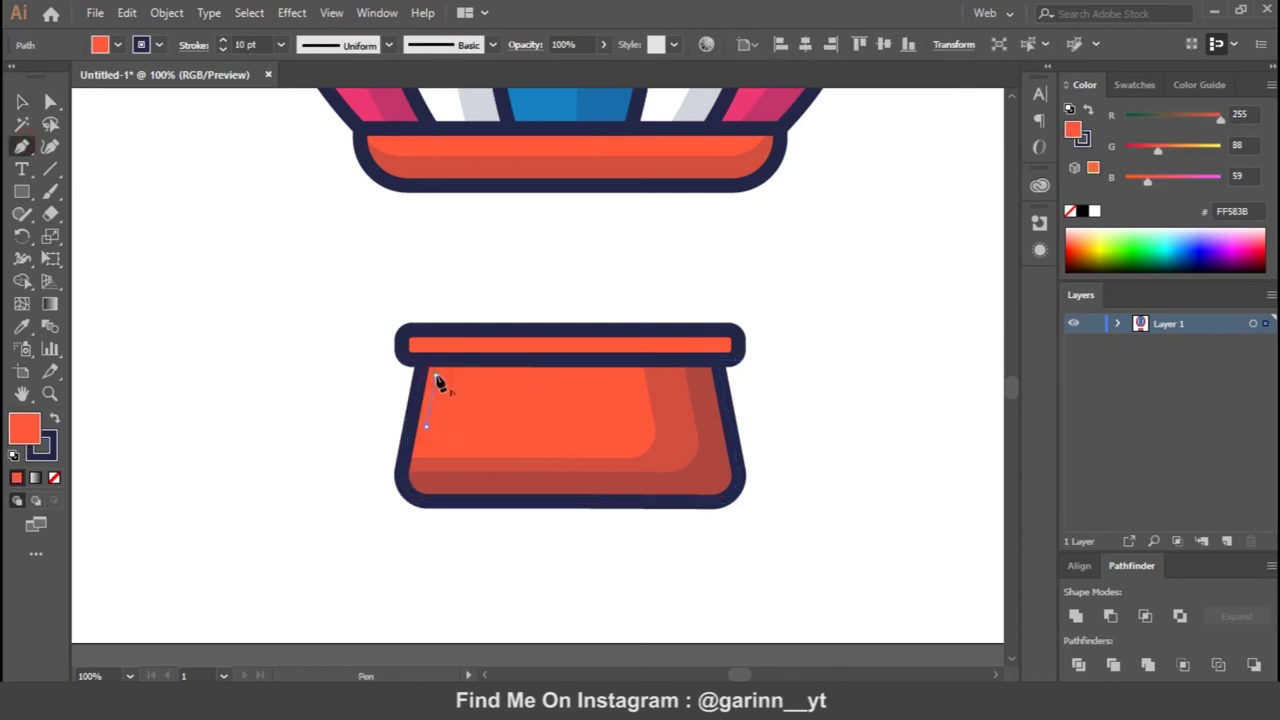
- Finish the L-shaped highlight path with a white stroke and tapered width profile
{"action": "left_click", "coordinate": [526, 375]}
{"action": "key", "text": "v"}
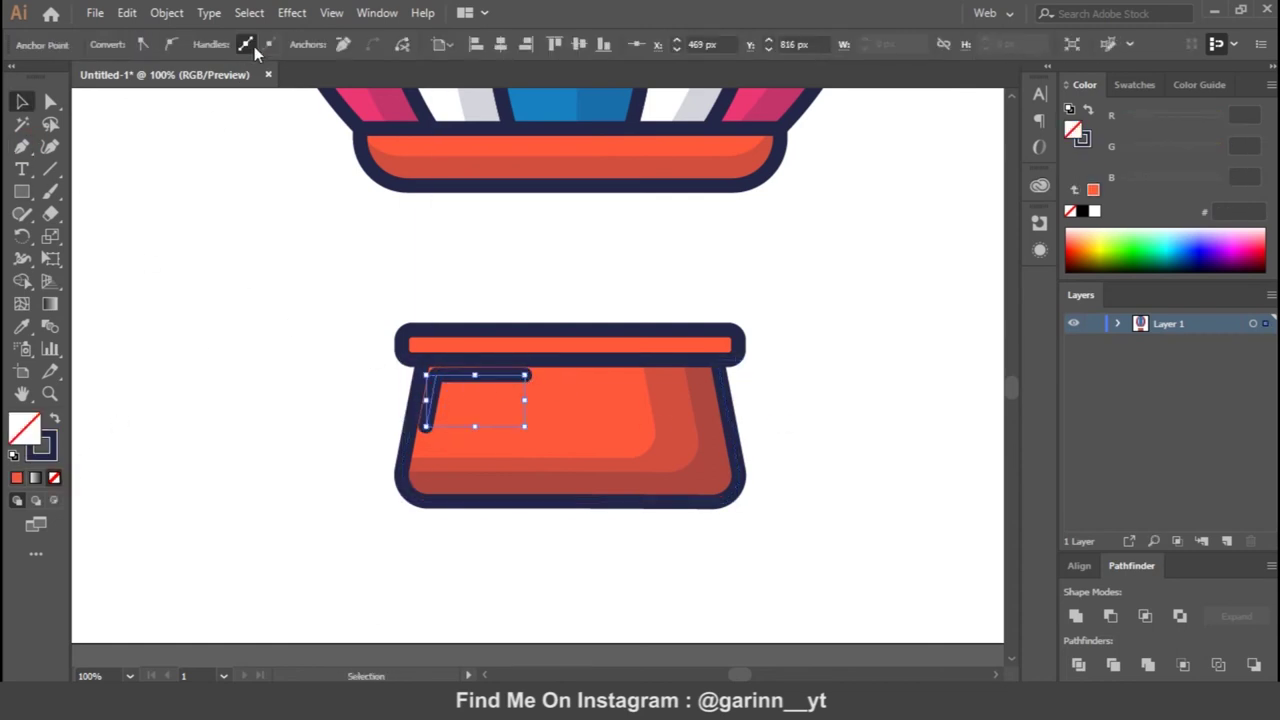
{"action": "left_click", "coordinate": [373, 48]}
{"action": "left_click", "coordinate": [330, 100]}
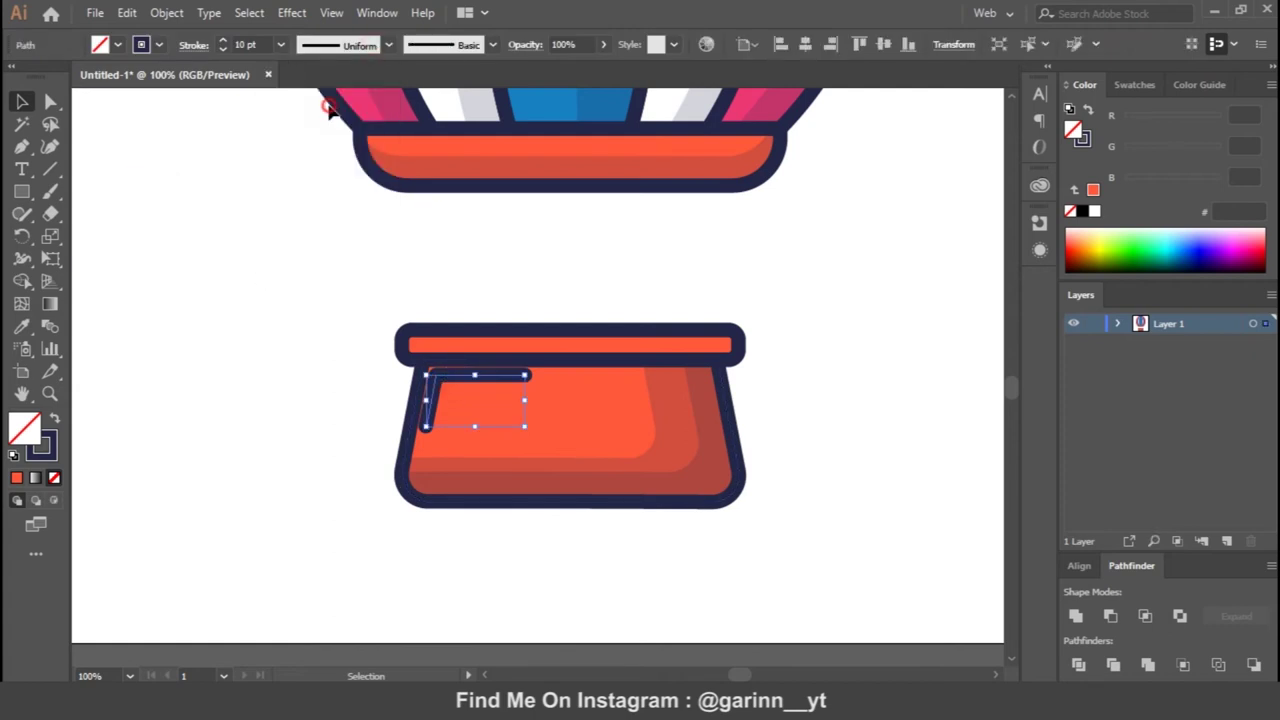
{"action": "left_click", "coordinate": [1094, 211]}
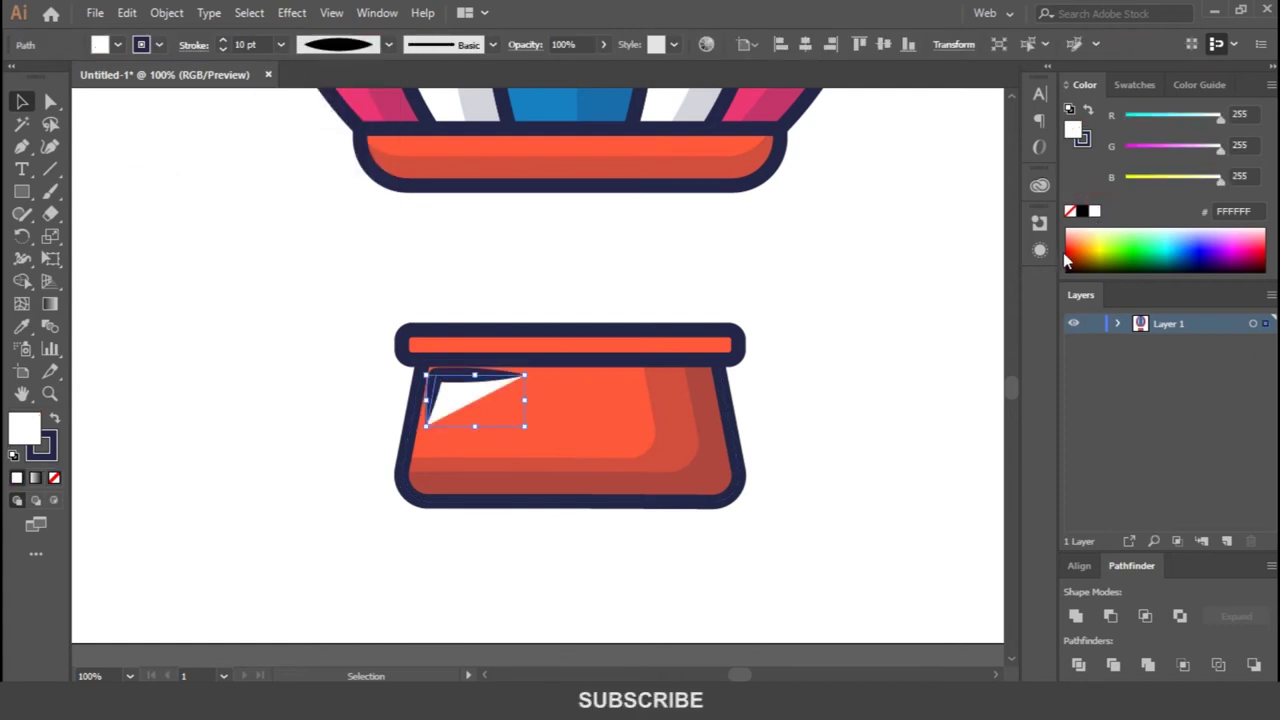
{"action": "left_click", "coordinate": [44, 452]}
{"action": "left_click", "coordinate": [54, 477]}
{"action": "left_click", "coordinate": [25, 428]}
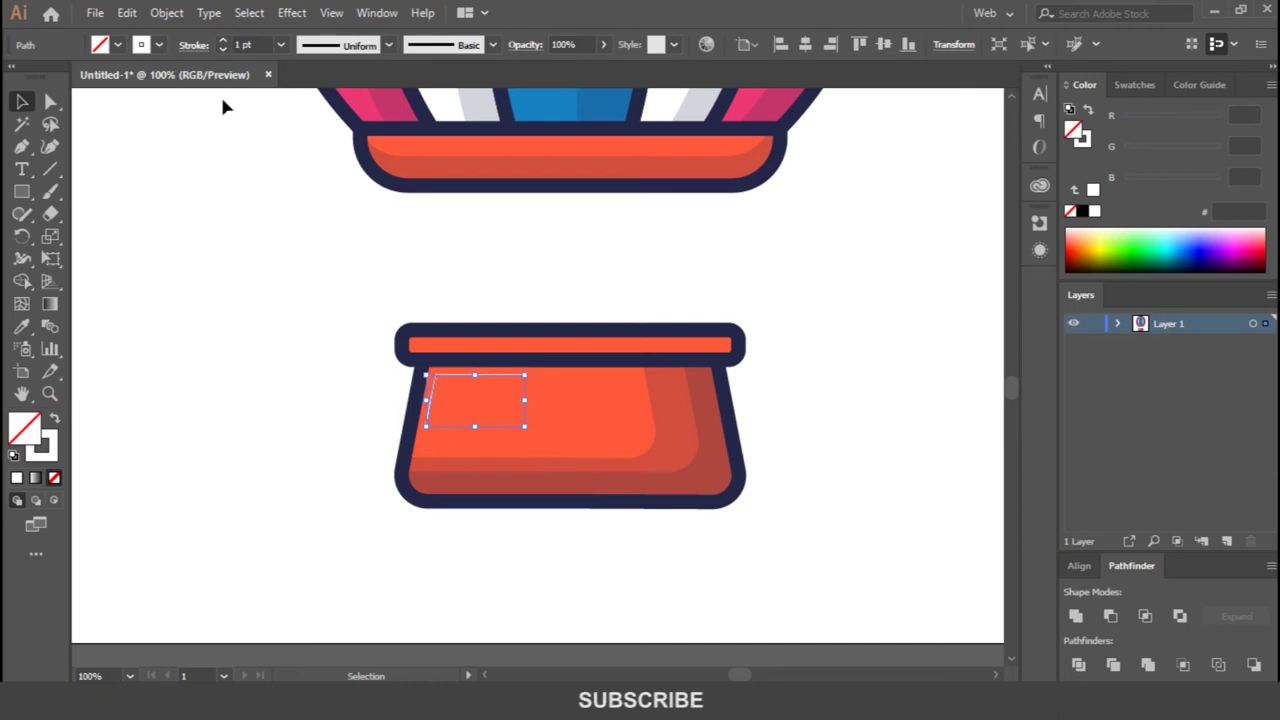
- Set the highlight stroke weight to 5 pt, keeping the tapered profile
{"action": "left_click", "coordinate": [284, 45]}
{"action": "left_click", "coordinate": [304, 311]}
{"action": "left_click", "coordinate": [389, 45]}
{"action": "left_click", "coordinate": [351, 100]}
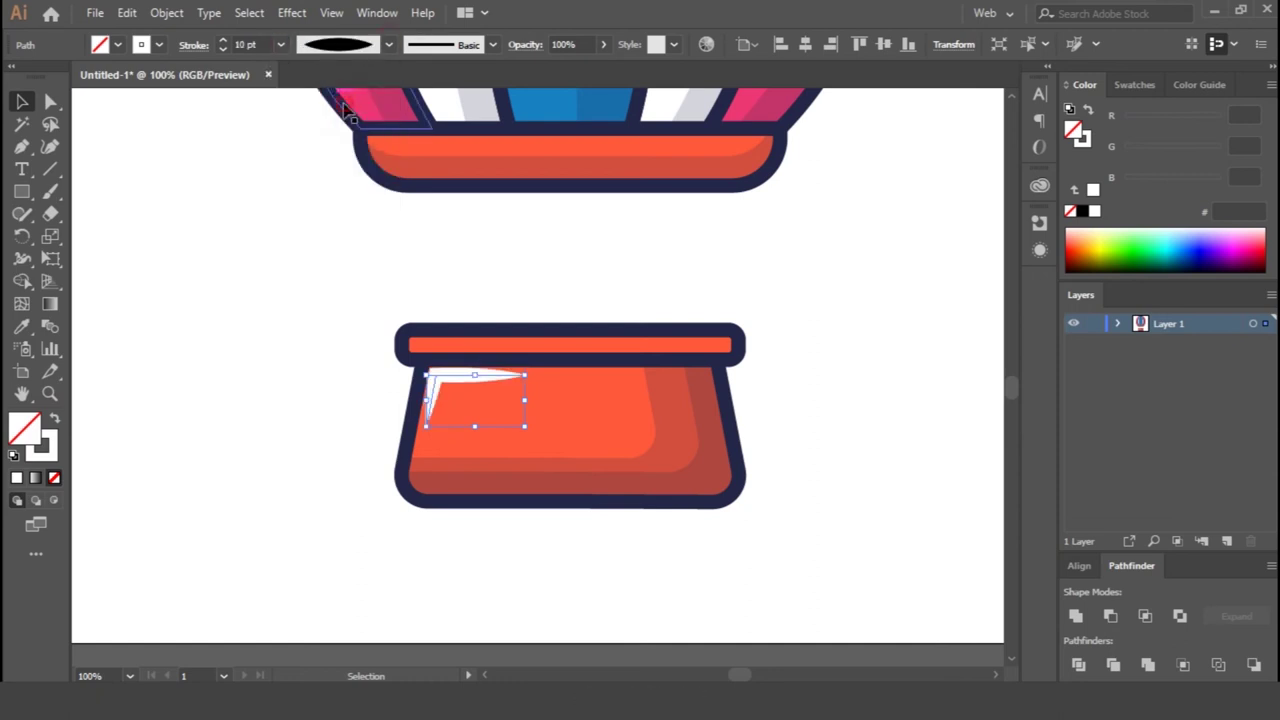
{"action": "left_click", "coordinate": [280, 45]}
{"action": "left_click", "coordinate": [305, 207]}
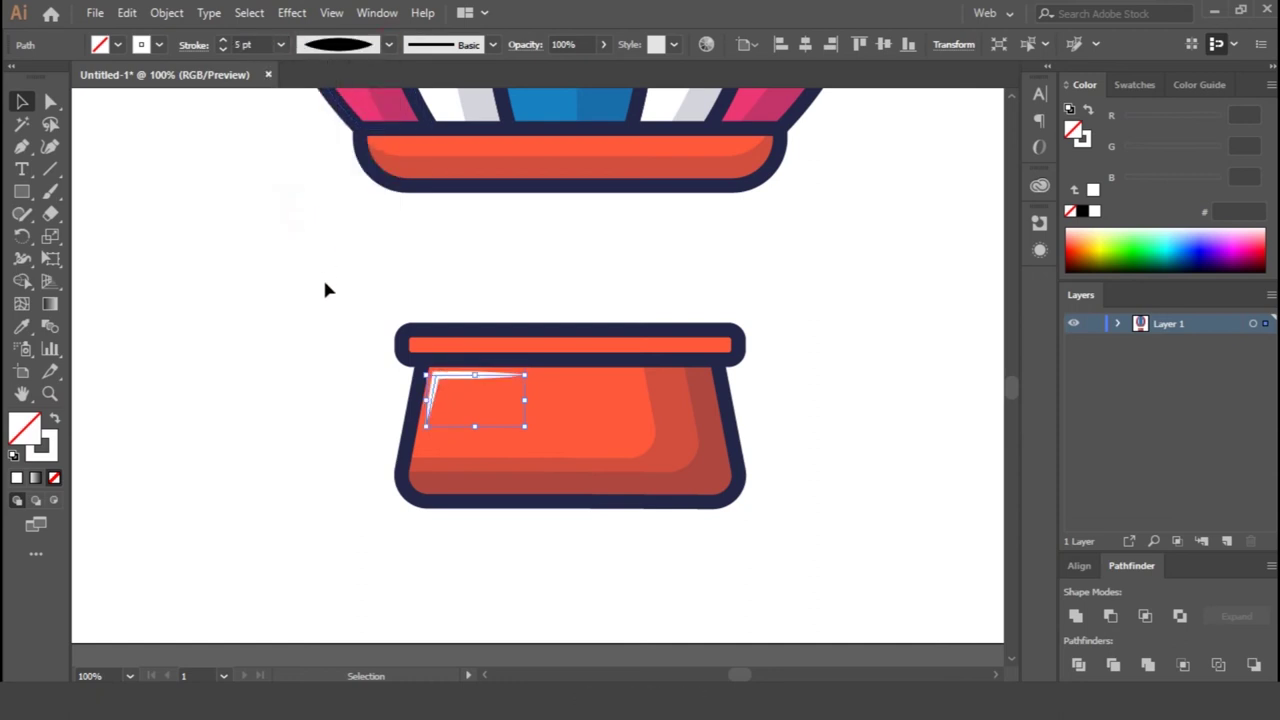
- Lower the highlight's opacity from 50% to 20%
{"action": "type", "text": "50"}
{"action": "key", "text": "Return"}
{"action": "left_click", "coordinate": [823, 309]}
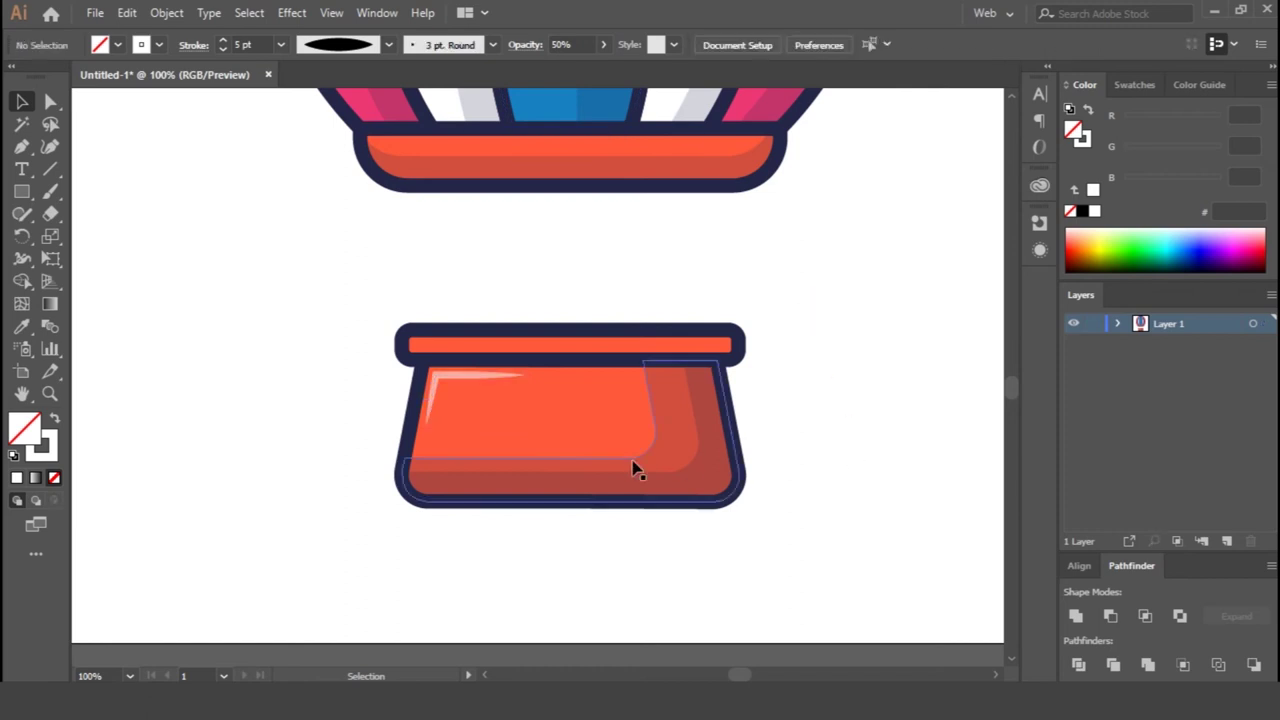
{"action": "left_click", "coordinate": [471, 378]}
{"action": "type", "text": "20"}
{"action": "key", "text": "Return"}
{"action": "left_click", "coordinate": [837, 389]}
{"action": "left_click", "coordinate": [460, 374]}
- Place a copy of the basket's rim bar shifted left
{"action": "left_click", "coordinate": [684, 270]}
{"action": "left_click", "coordinate": [680, 345]}
{"action": "mouse_move", "coordinate": [660, 347]}
{"action": "left_mouse_down"}
{"action": "mouse_move", "coordinate": [617, 350]}
{"action": "mouse_move", "coordinate": [605, 332]}
{"action": "left_mouse_up"}
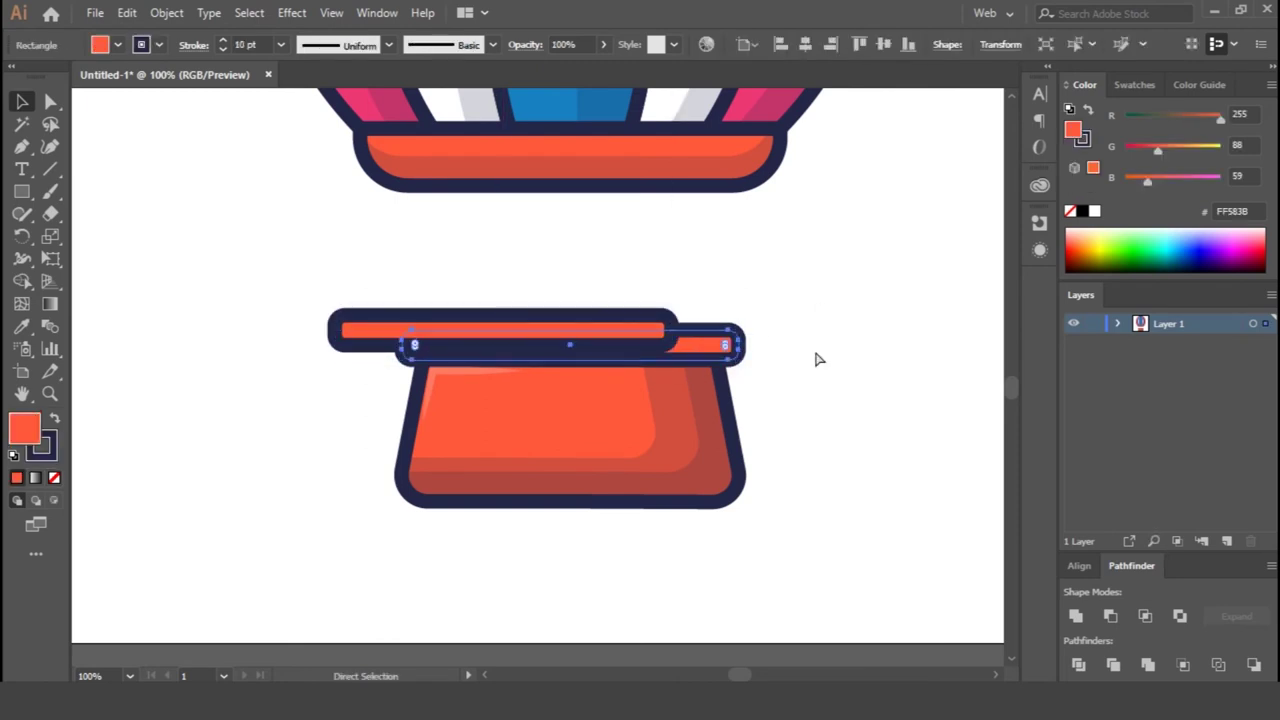
- Subtract the rim bar copies into a shading strip with the dark translucent style
{"action": "left_click", "coordinate": [672, 322], "text": "shift"}
{"action": "left_click", "coordinate": [1110, 615]}
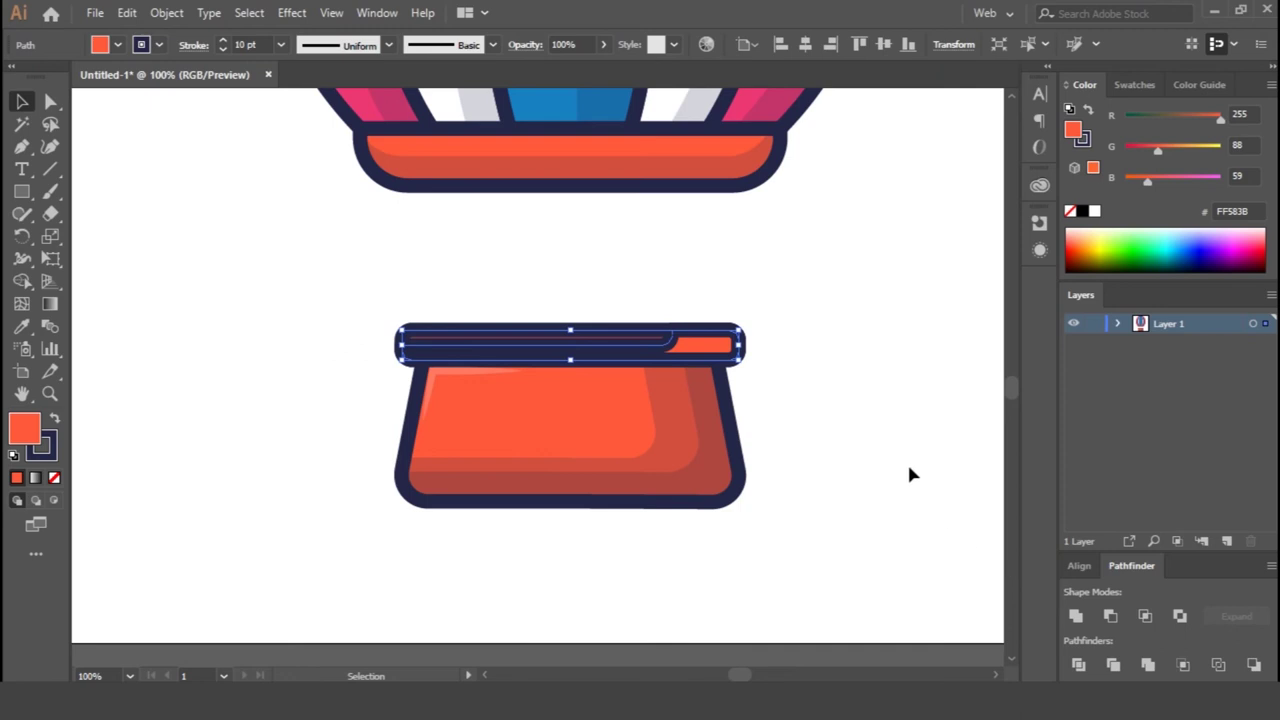
{"action": "key", "text": "i"}
{"action": "left_click", "coordinate": [700, 416]}
{"action": "key", "text": "v"}
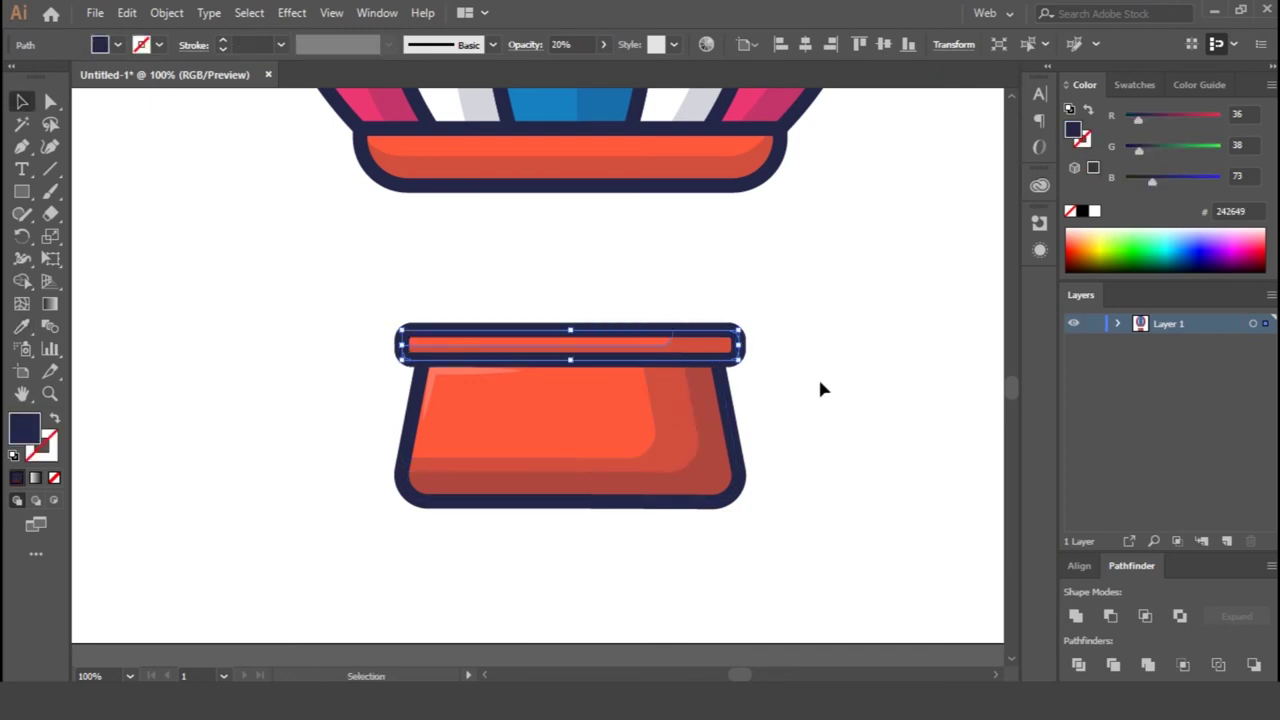
{"action": "left_click", "coordinate": [850, 388]}
- Draw a dark navy rectangle filling the gap above the basket
{"action": "left_click_drag", "start_coordinate": [560, 475], "coordinate": [877, 486]}
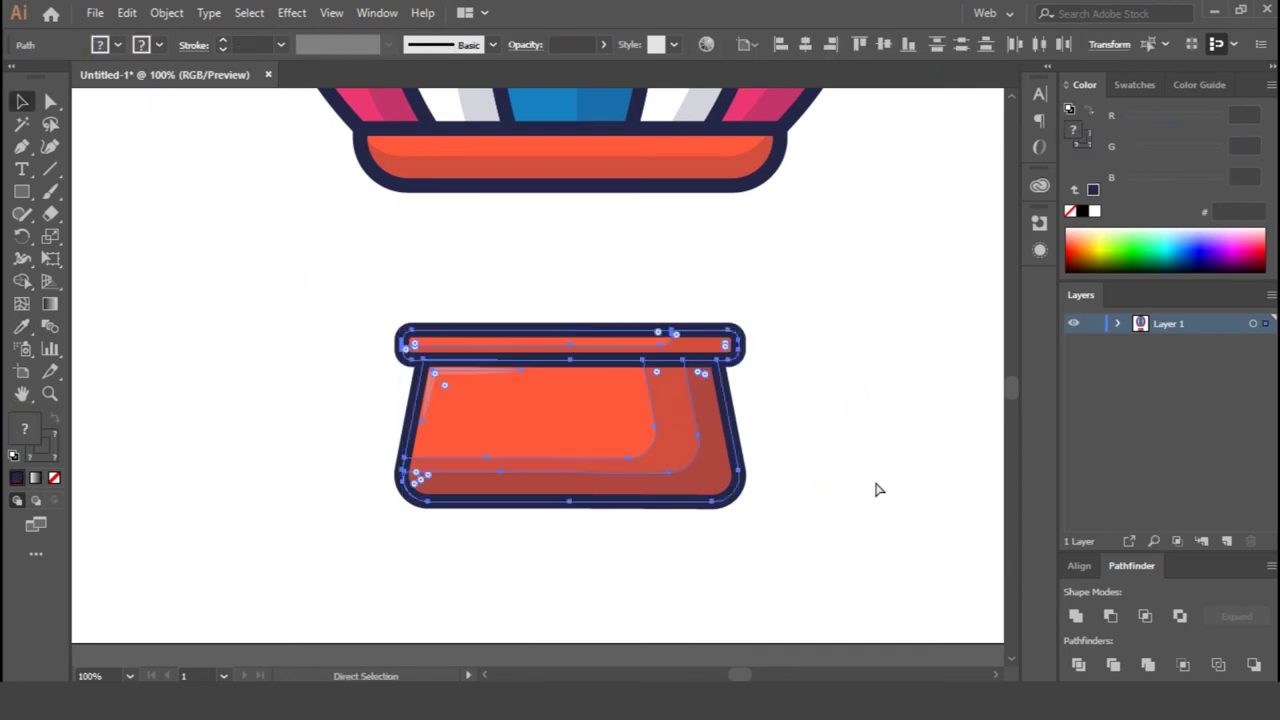
{"action": "left_click", "coordinate": [763, 310]}
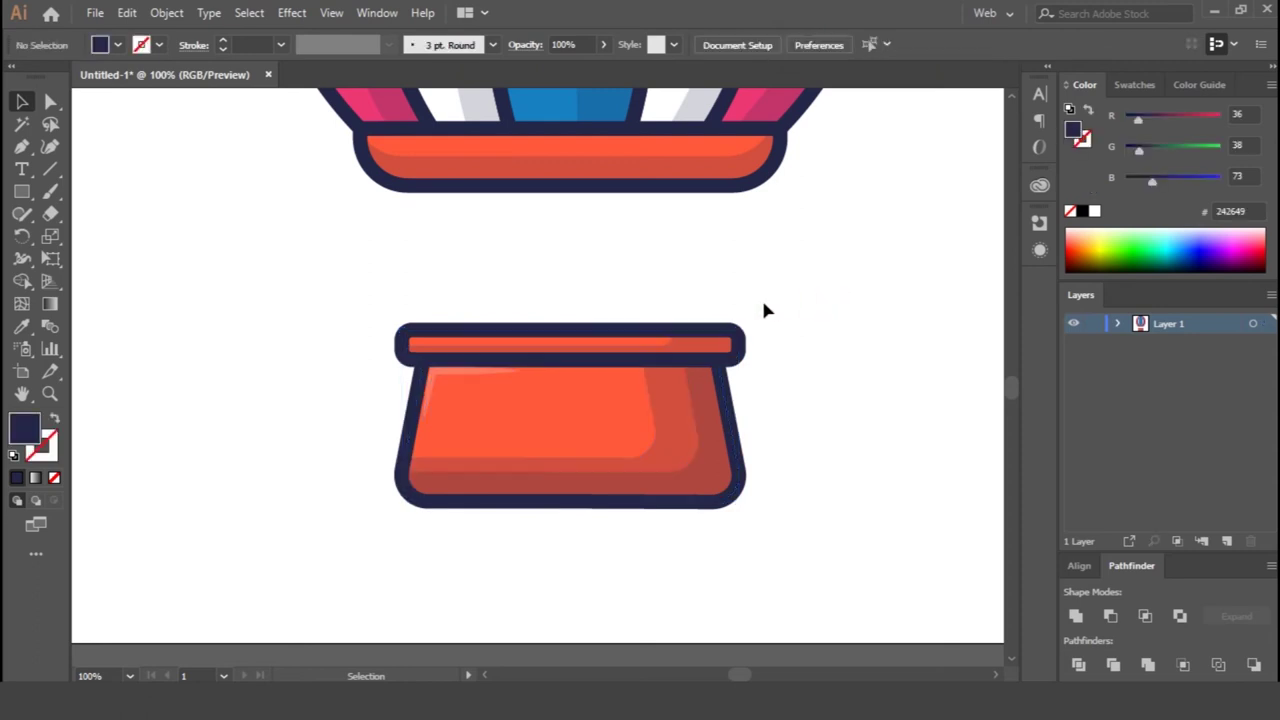
{"action": "left_click_drag", "start_coordinate": [395, 185], "coordinate": [751, 329]}
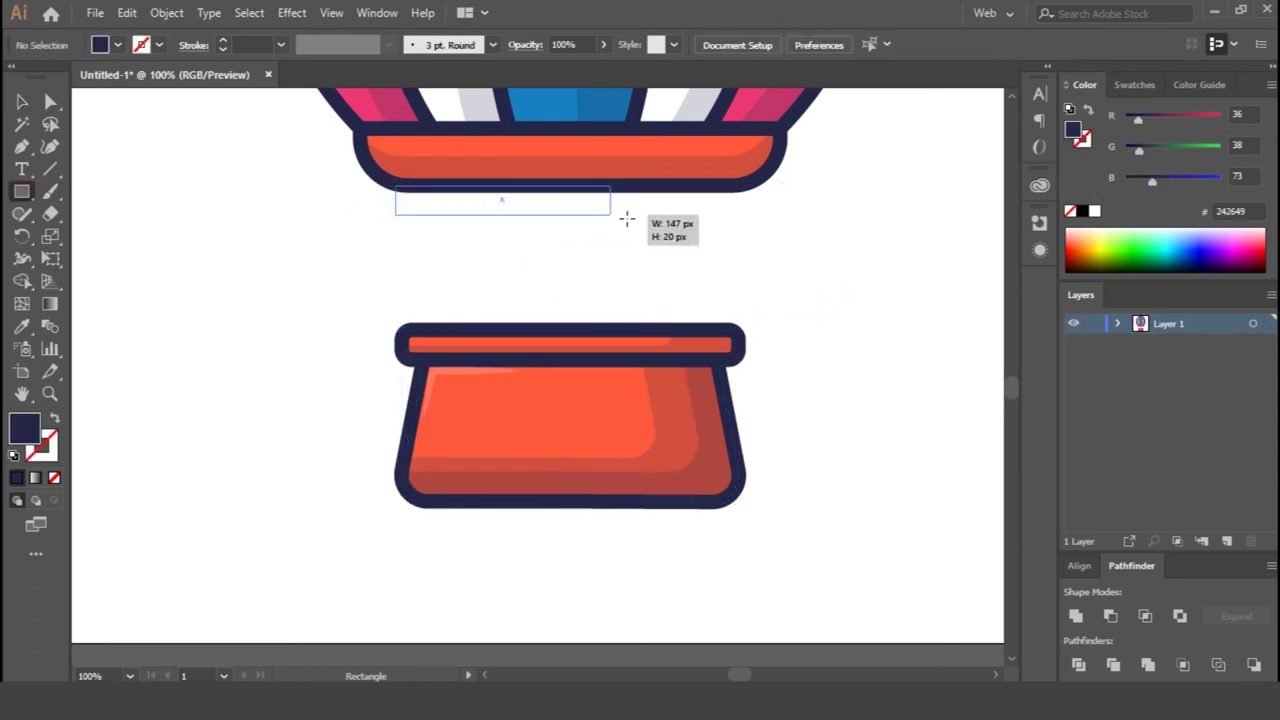
- Turn the navy rectangle into a fill-less, navy-outlined trapezoid by slanting both sides inward
{"action": "left_click", "coordinate": [55, 421]}
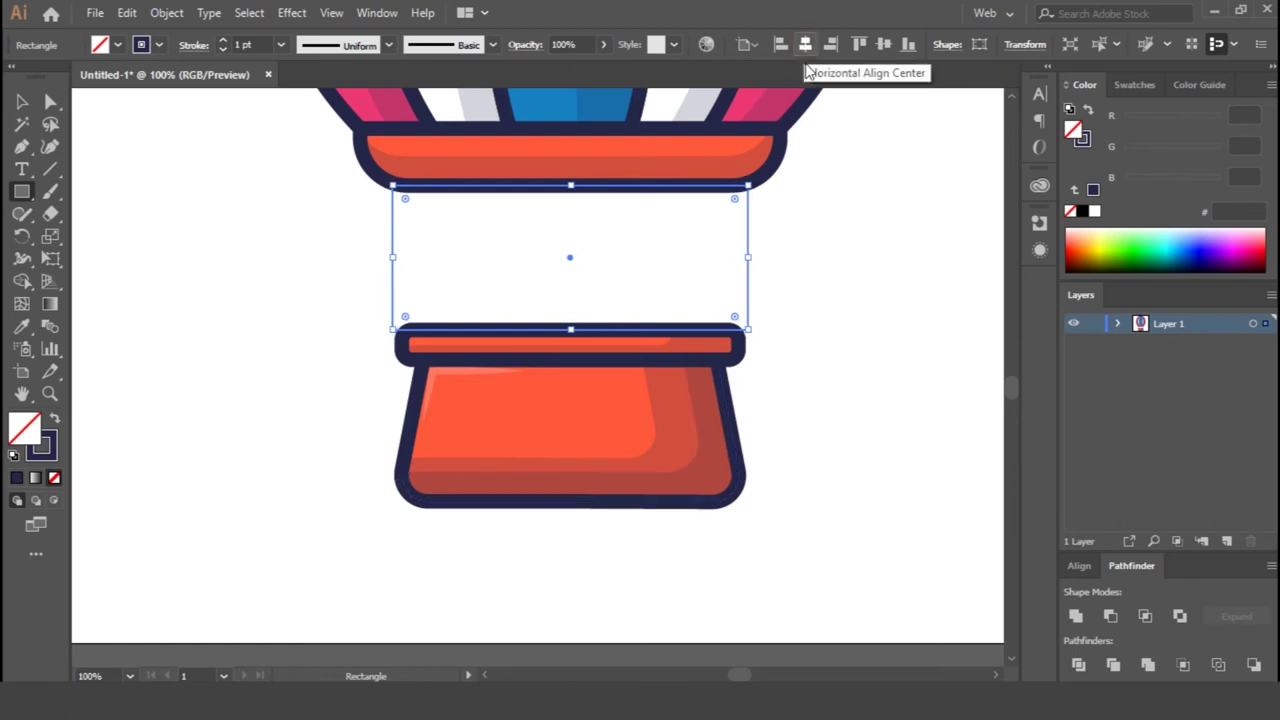
{"action": "key", "text": "a"}
{"action": "left_click_drag", "start_coordinate": [750, 330], "coordinate": [730, 330]}
{"action": "left_click_drag", "start_coordinate": [395, 330], "coordinate": [412, 330]}
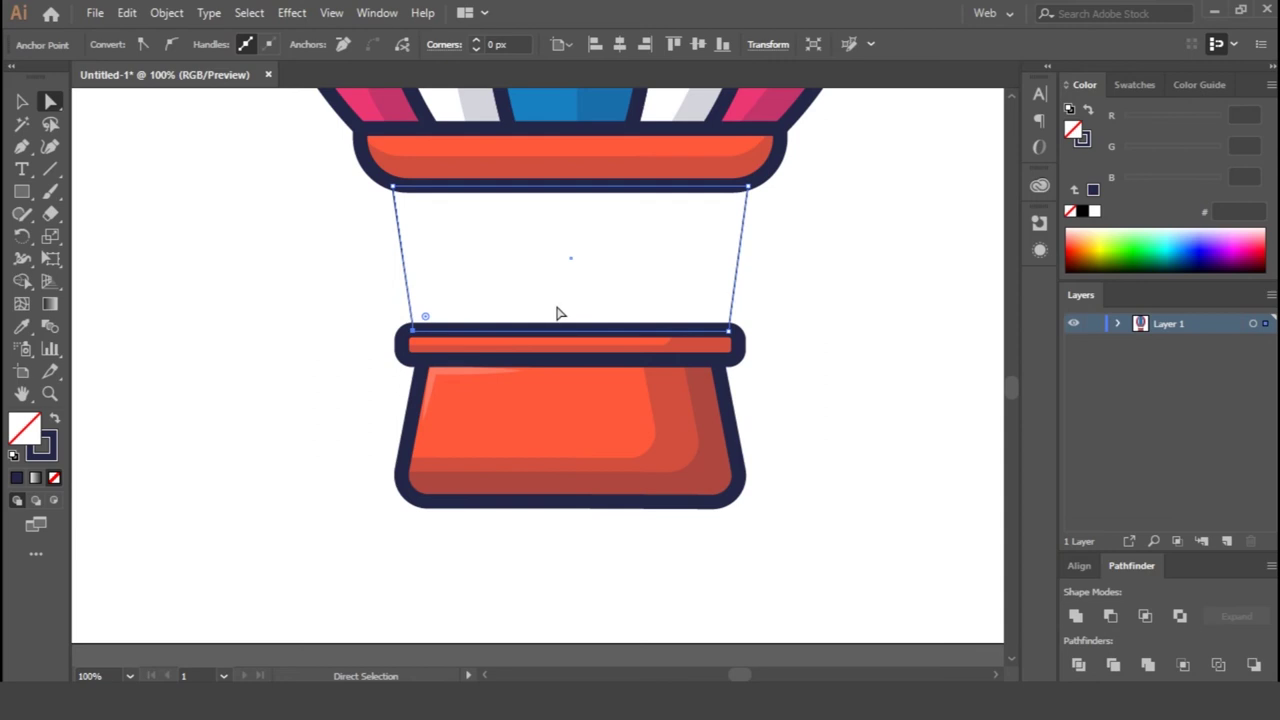
{"action": "left_click", "coordinate": [16, 477]}
{"action": "left_click", "coordinate": [54, 477]}
{"action": "key", "text": "v"}
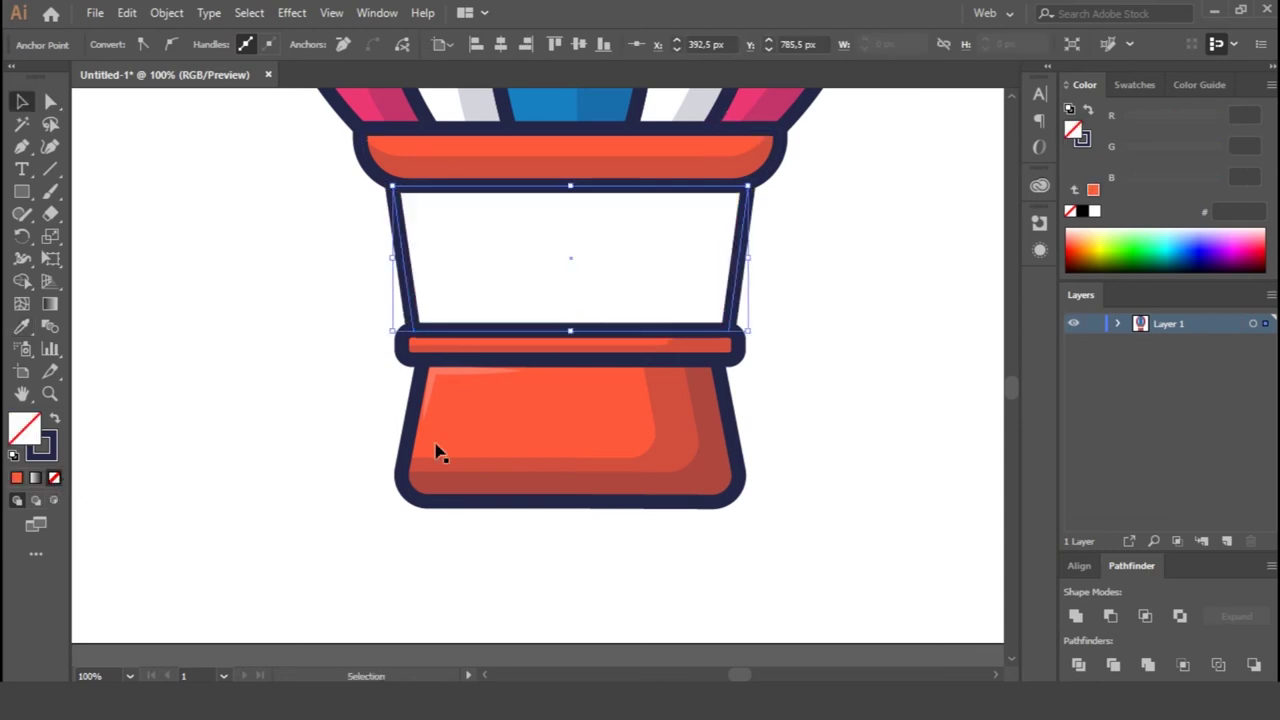
{"action": "left_click", "coordinate": [838, 316]}
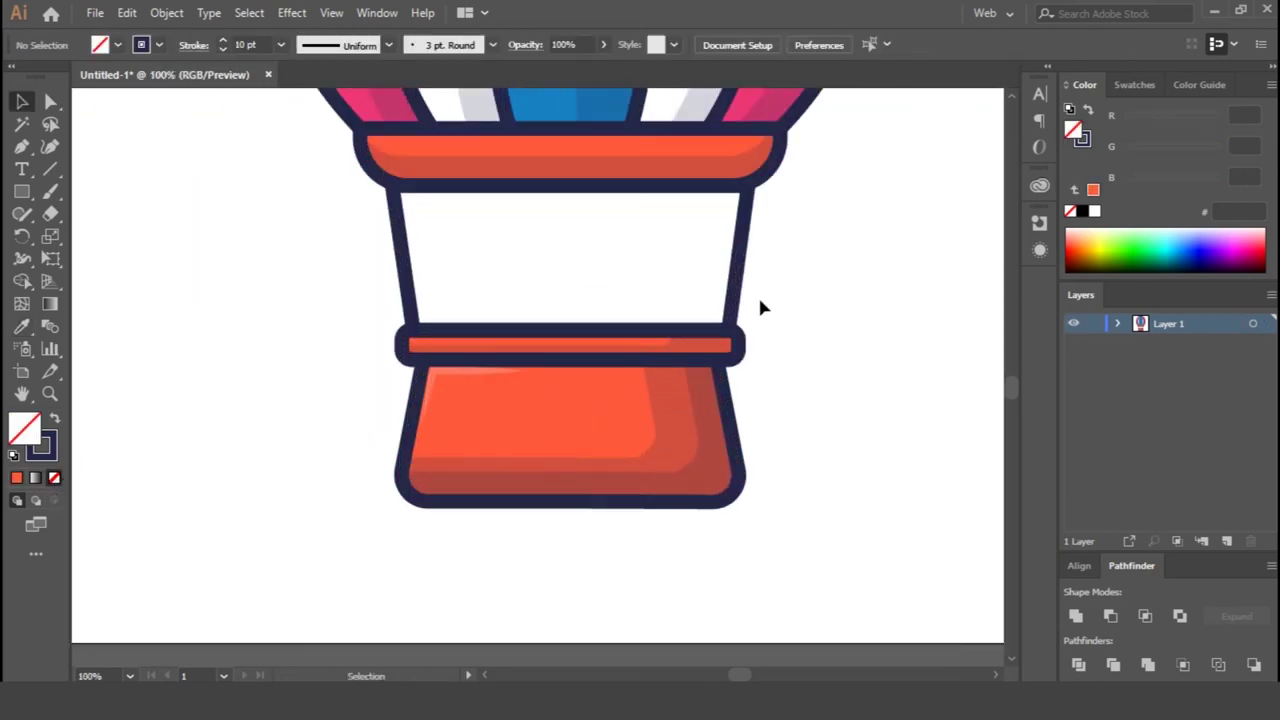
- Ungroup the band and basket and move their side points inward to narrow them
{"action": "right_click", "coordinate": [672, 340]}
{"action": "left_click", "coordinate": [720, 494]}
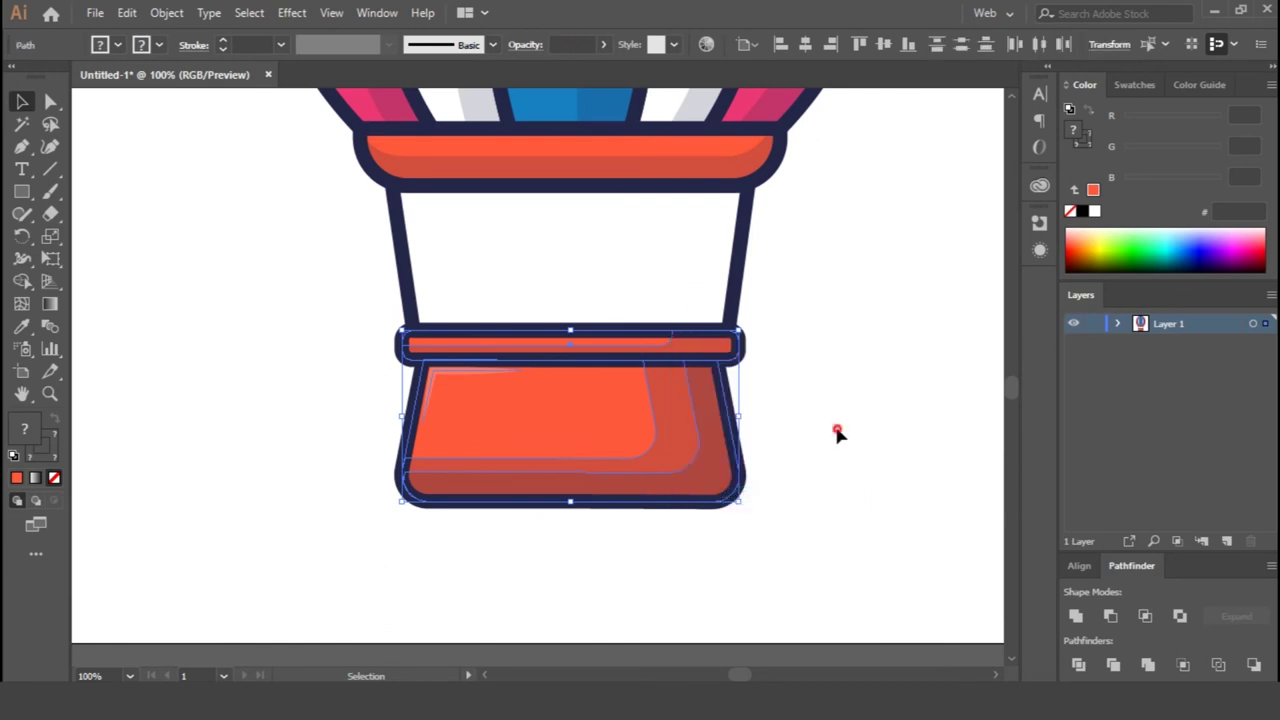
{"action": "left_click", "coordinate": [853, 290]}
{"action": "key", "text": "a"}
{"action": "left_click_drag", "start_coordinate": [851, 286], "coordinate": [646, 545]}
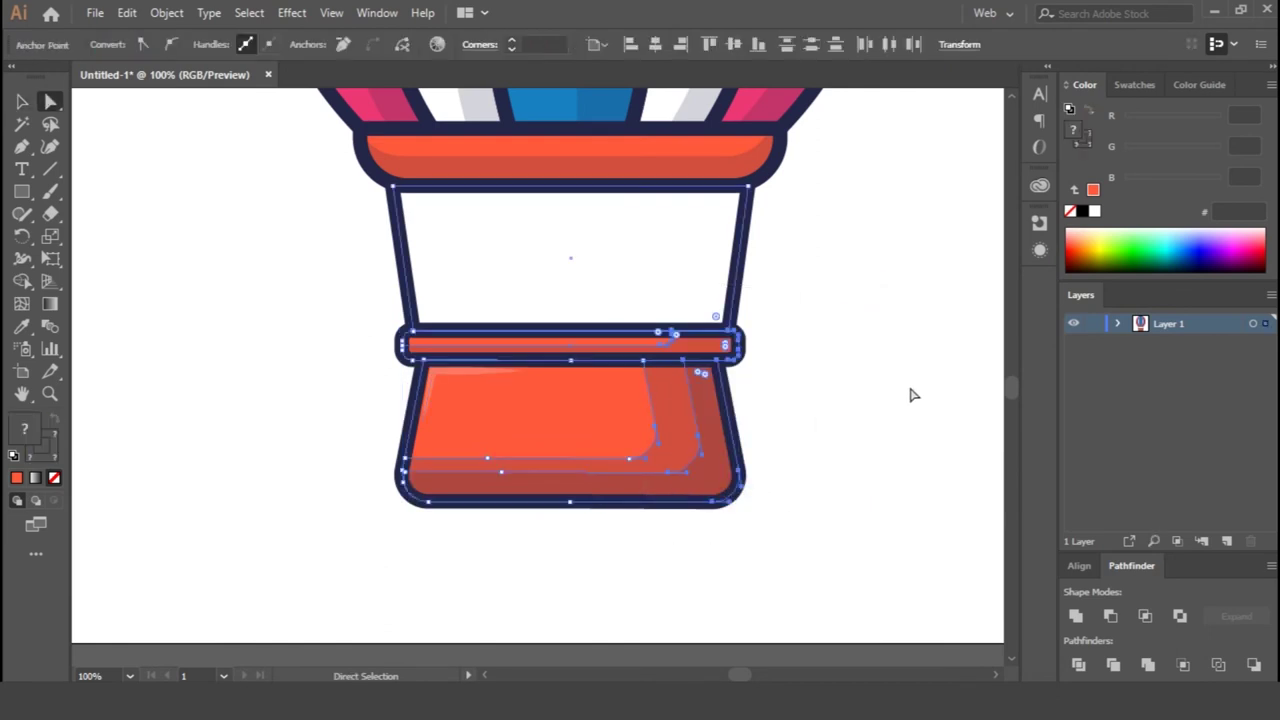
{"action": "key", "text": "shift+Right"}
{"action": "key", "text": "shift+Right"}
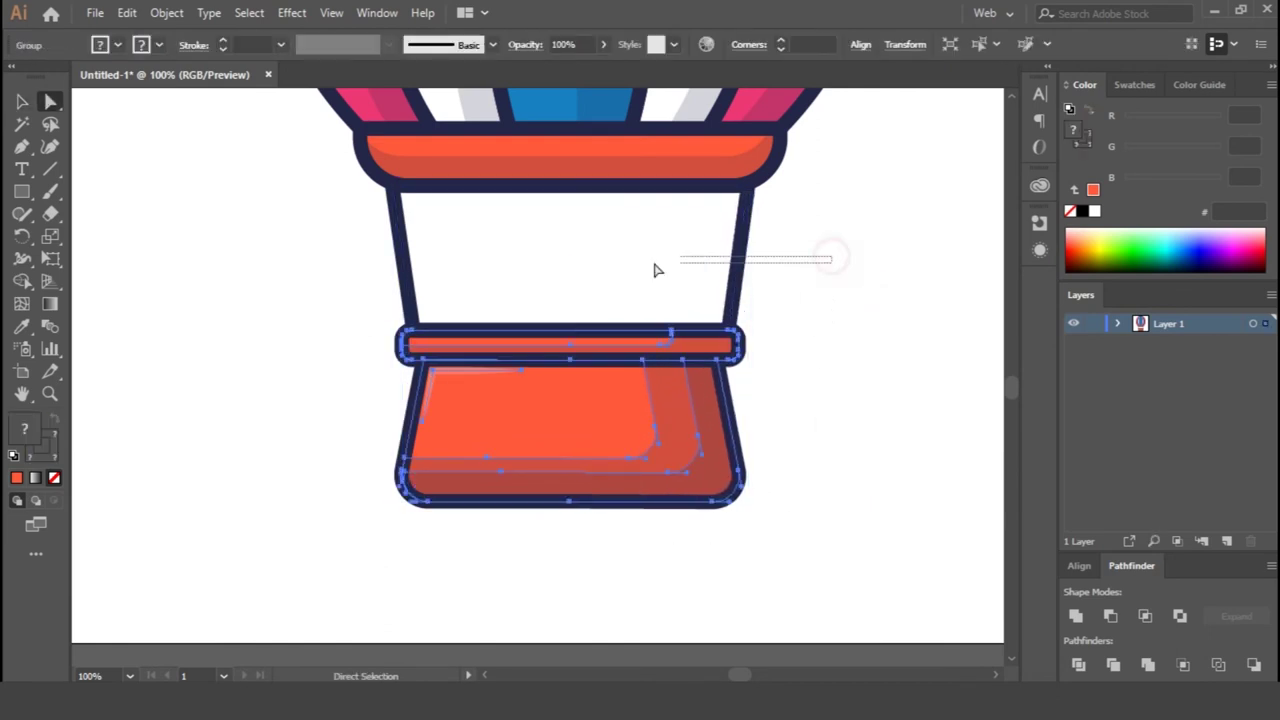
{"action": "left_click_drag", "start_coordinate": [519, 543], "coordinate": [650, 520]}
{"action": "key", "text": "shift+Left"}
{"action": "key", "text": "shift+Left"}
{"action": "left_click_drag", "start_coordinate": [339, 255], "coordinate": [530, 362]}
{"action": "key", "text": "shift+Right"}
{"action": "key", "text": "shift+Right"}
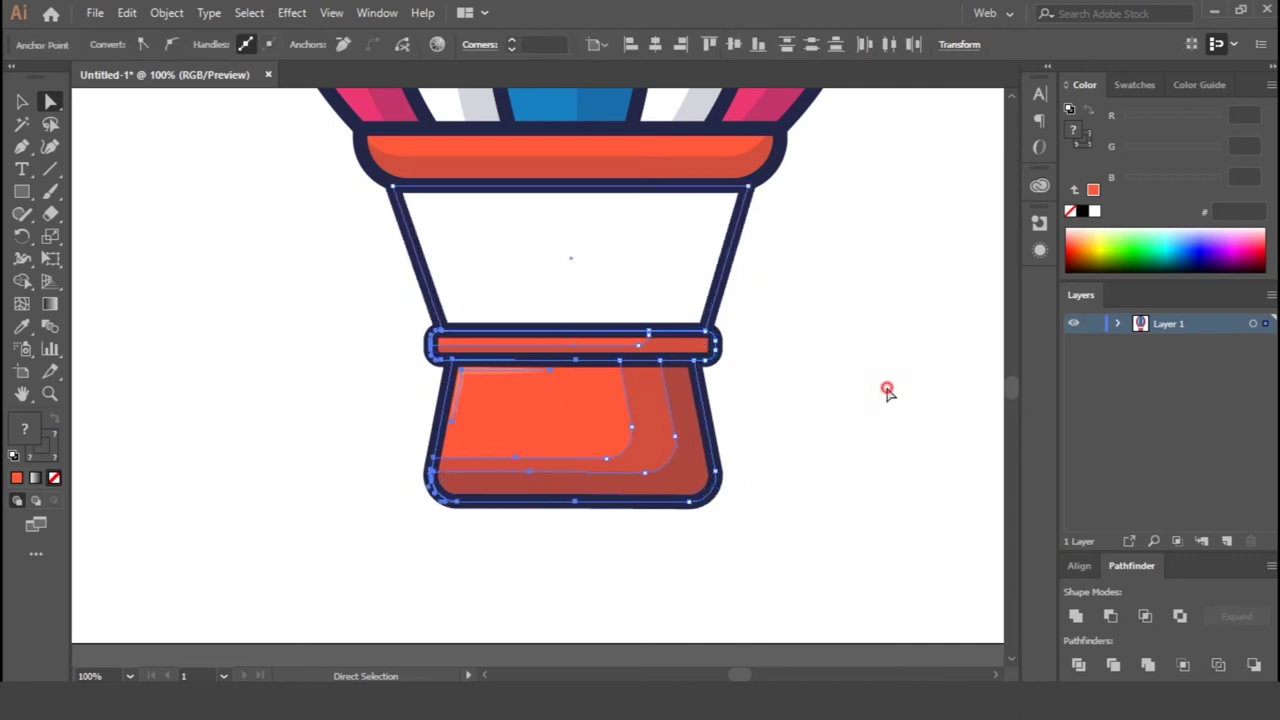
{"action": "left_click", "coordinate": [885, 382]}
{"action": "key", "text": "ctrl+minus"}
{"action": "key", "text": "ctrl+minus"}
{"action": "key", "text": "ctrl+minus"}
{"action": "left_click_drag", "start_coordinate": [372, 226], "coordinate": [643, 590]}
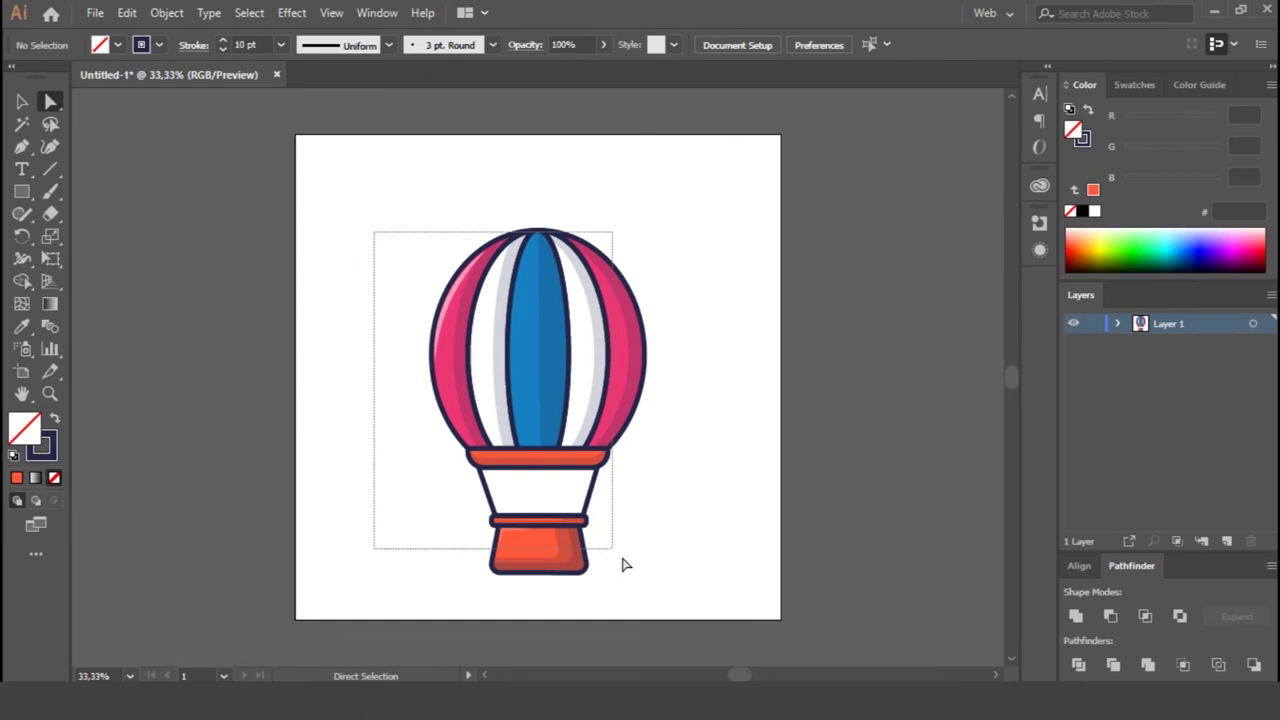
- Scale the whole balloon down slightly around its centre
{"action": "key", "text": "v"}
{"action": "left_click_drag", "start_coordinate": [652, 573], "coordinate": [632, 545]}
{"action": "left_click", "coordinate": [743, 408]}
{"action": "key", "text": "ctrl+plus"}
{"action": "right_click", "coordinate": [506, 594]}
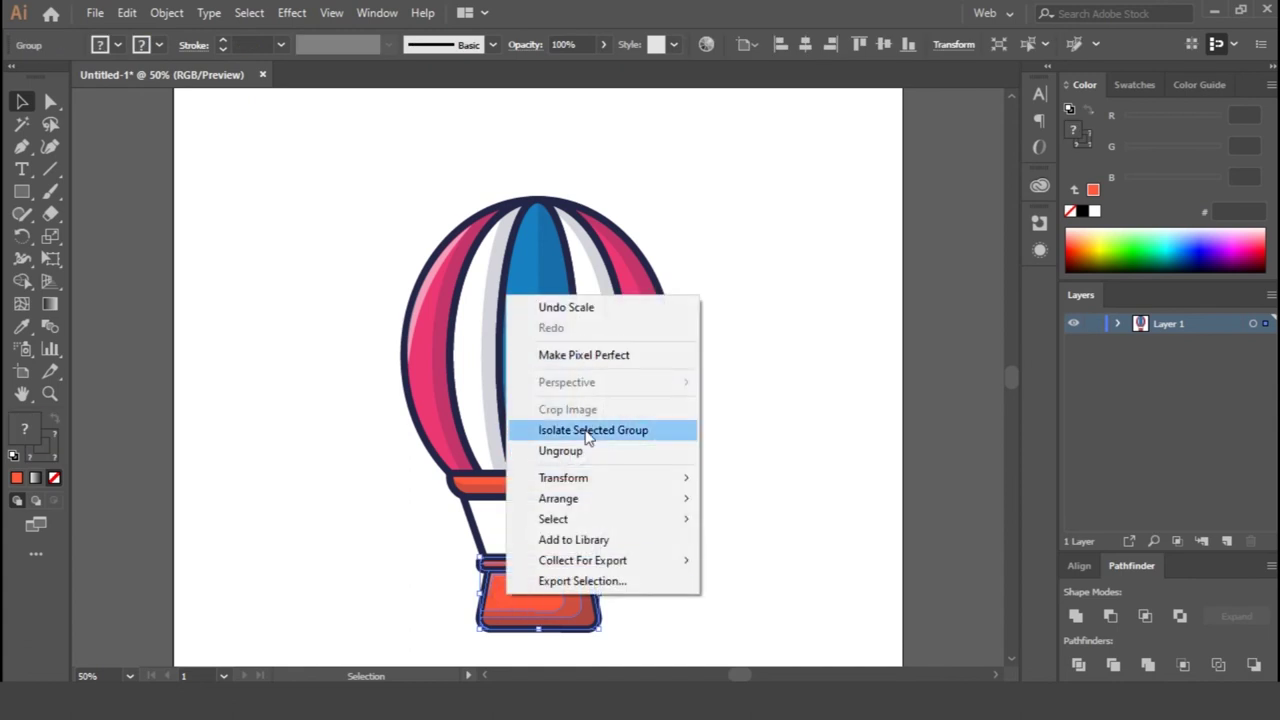
{"action": "left_click", "coordinate": [720, 508]}
{"action": "left_click", "coordinate": [668, 575]}
- Fill the basket blue and the envelope's base band light blue
{"action": "left_click", "coordinate": [522, 598]}
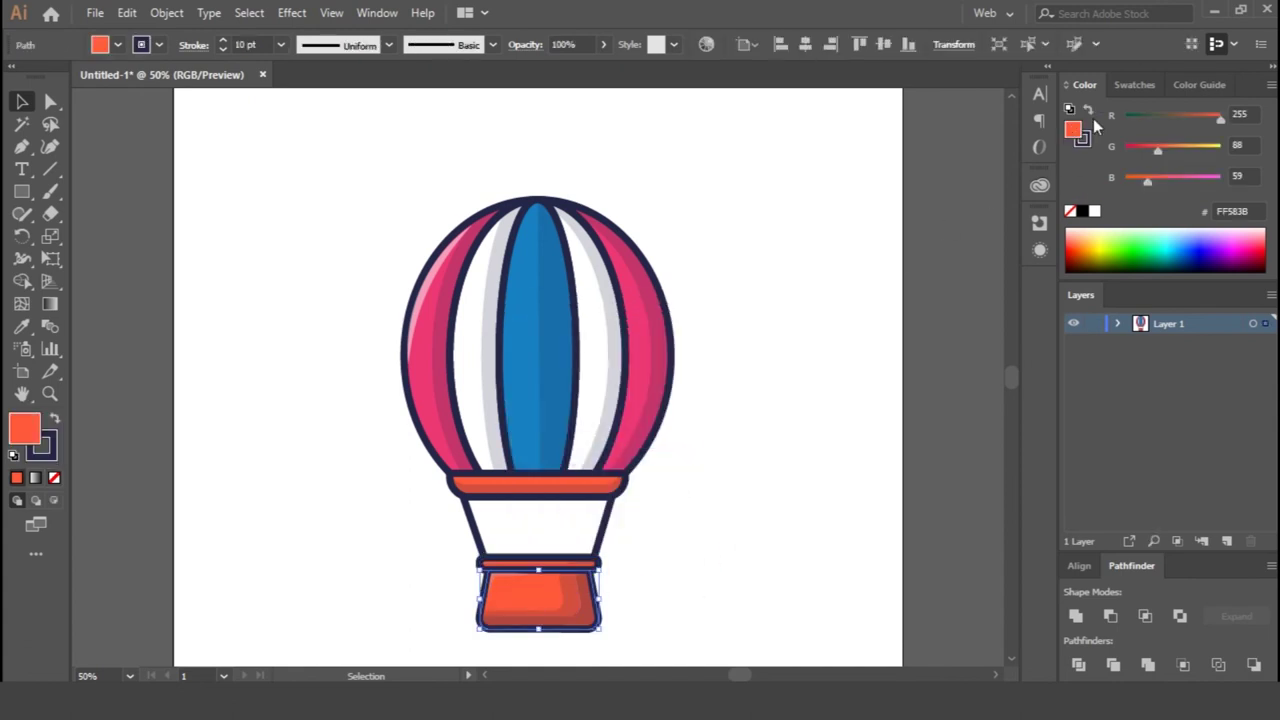
{"action": "left_click", "coordinate": [1130, 84]}
{"action": "left_click", "coordinate": [1097, 227]}
{"action": "left_click", "coordinate": [736, 463]}
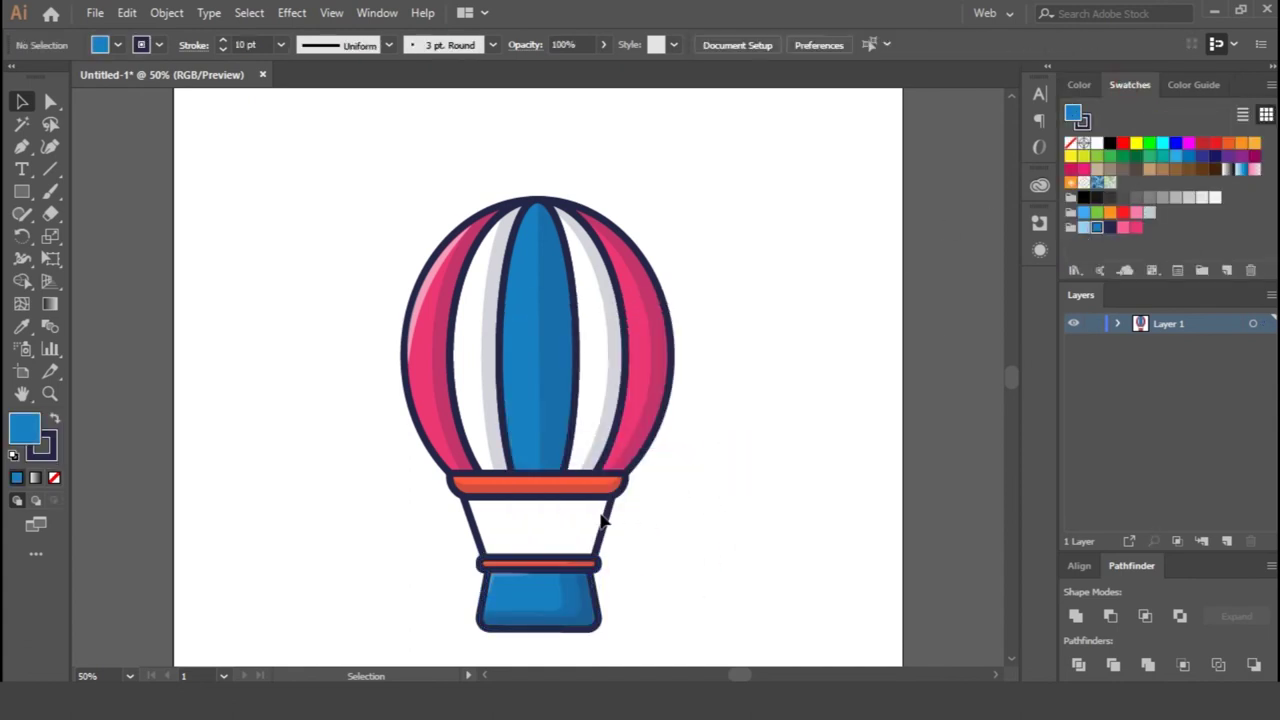
{"action": "left_click", "coordinate": [556, 486]}
{"action": "left_click", "coordinate": [1083, 228]}
{"action": "left_click", "coordinate": [797, 490]}
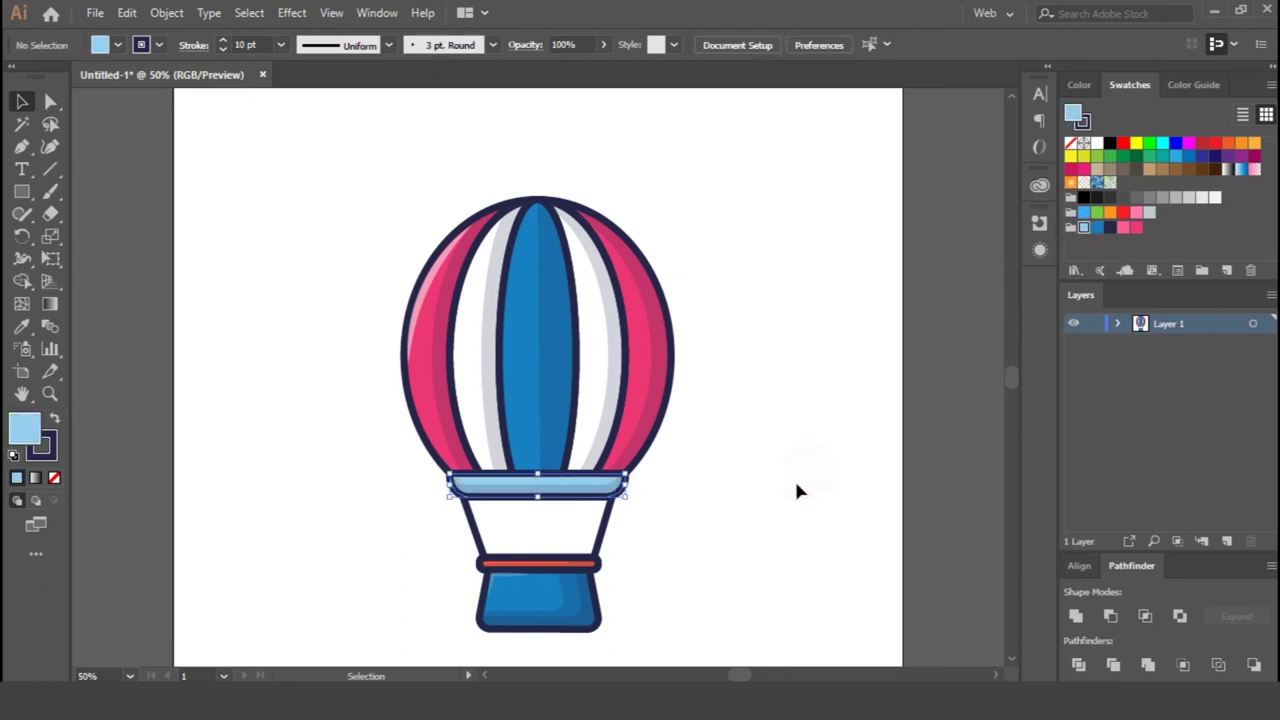
- Send the basket's white section to the back and fill the basket band light blue
{"action": "right_click", "coordinate": [533, 565]}
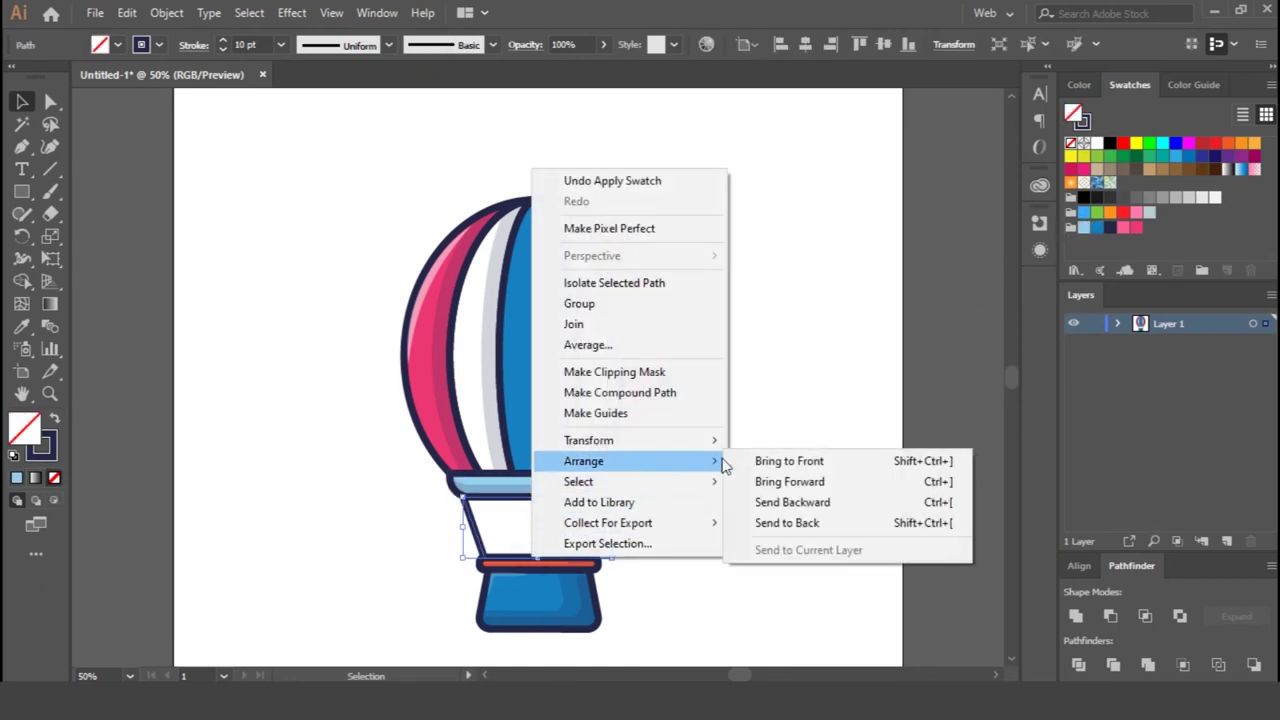
{"action": "left_click", "coordinate": [800, 522]}
{"action": "left_click", "coordinate": [537, 567]}
{"action": "left_click", "coordinate": [1084, 228]}
{"action": "left_click", "coordinate": [795, 590]}
{"action": "key", "text": "ctrl+minus"}
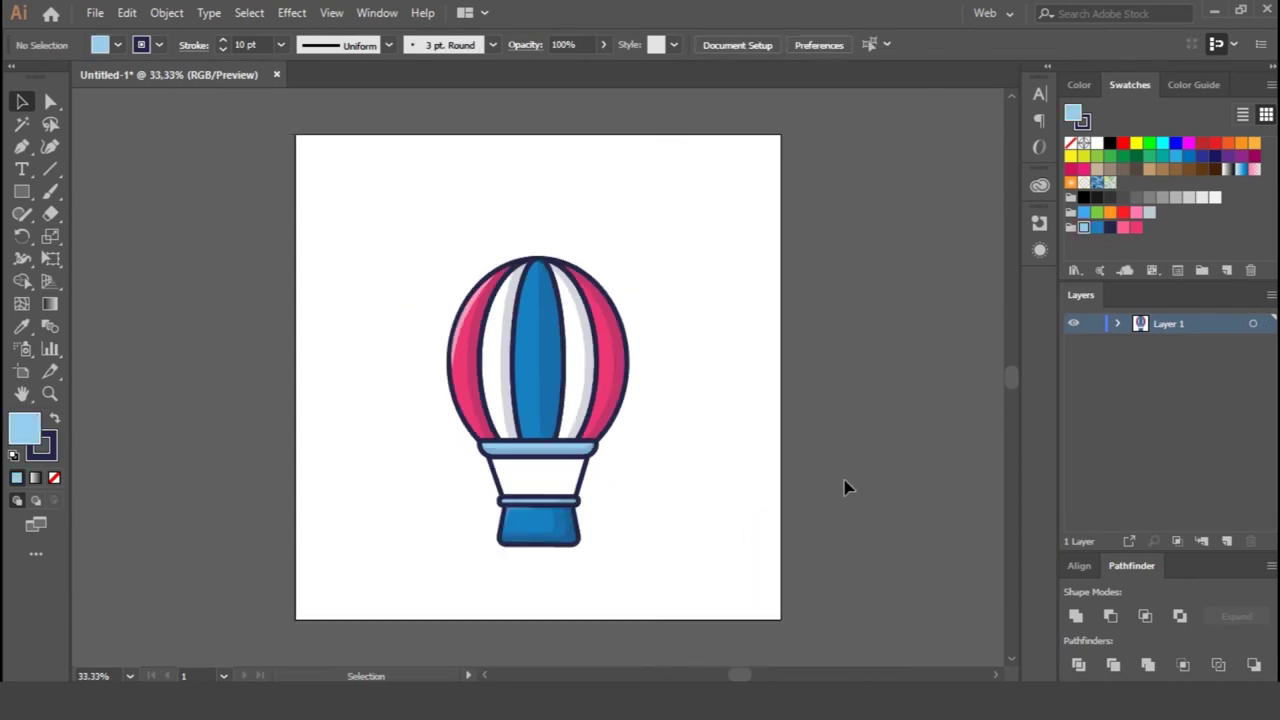
- Add a stroke-less light blue 95CFF1 rectangle aligned to the artboard and sent behind the balloon
{"action": "left_click", "coordinate": [386, 343]}
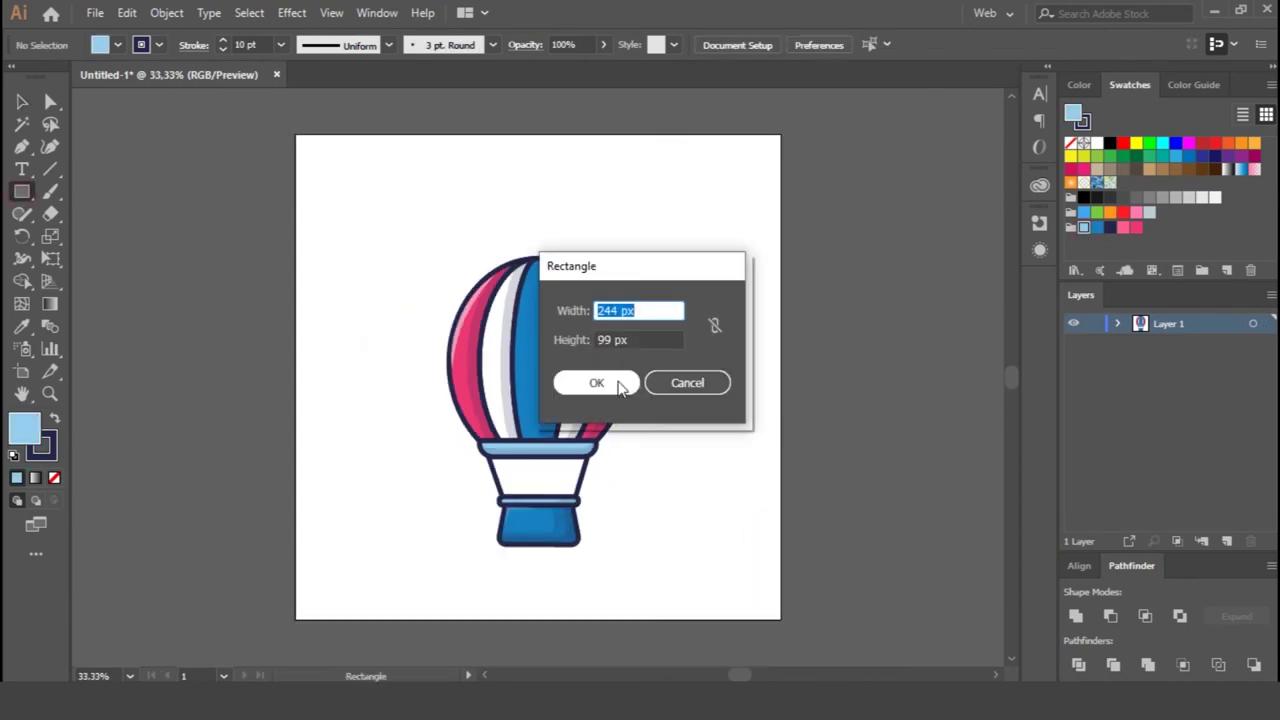
{"action": "left_click", "coordinate": [612, 378]}
{"action": "left_click", "coordinate": [54, 478]}
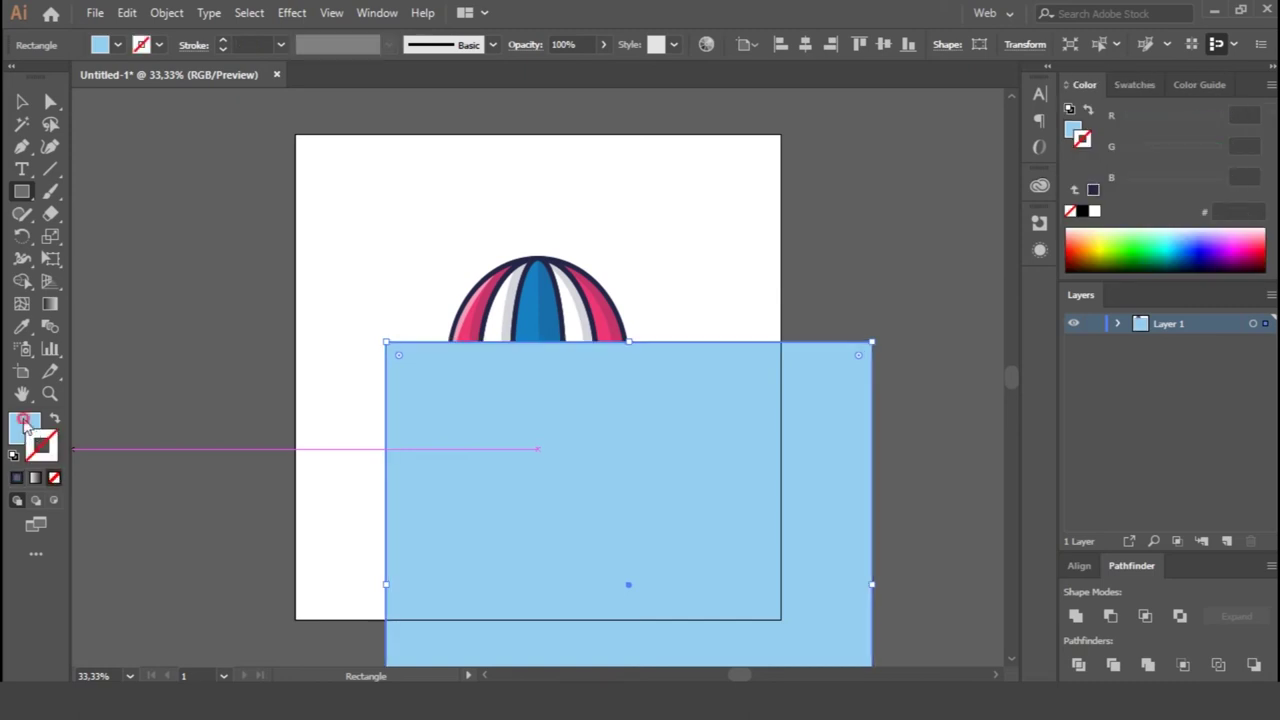
{"action": "key", "text": "v"}
{"action": "left_click", "coordinate": [884, 44]}
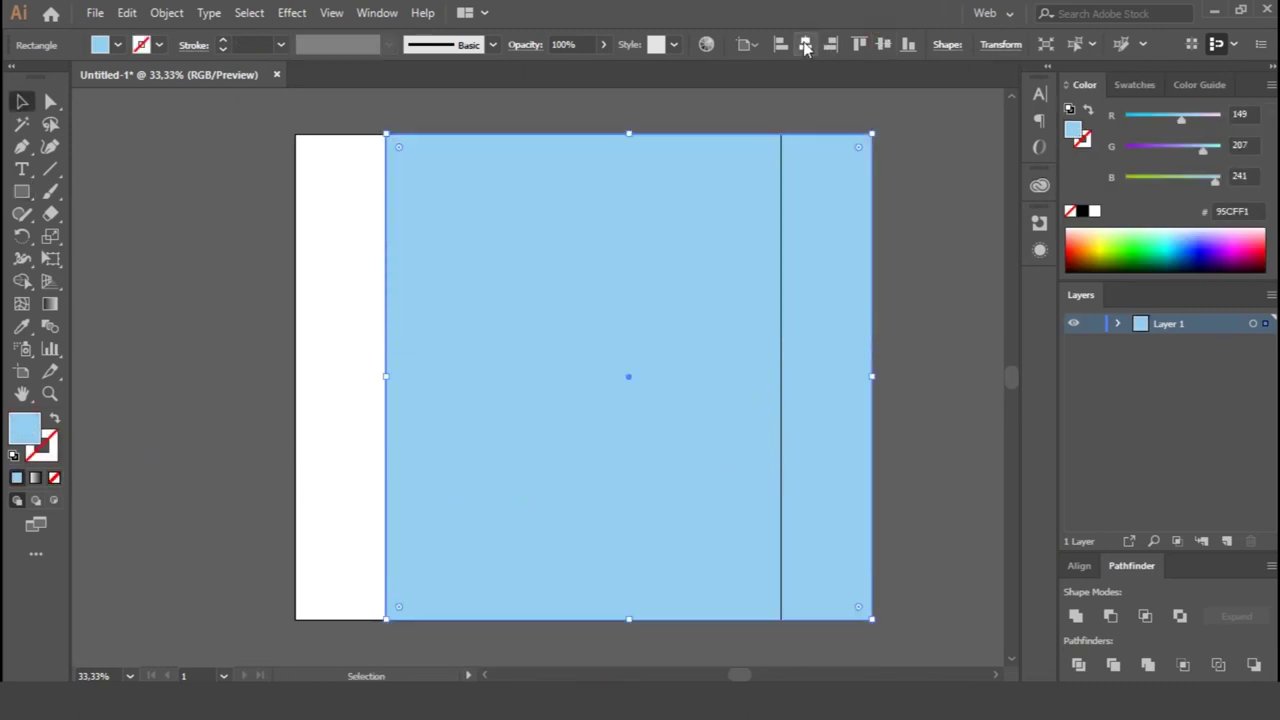
{"action": "left_click", "coordinate": [805, 44]}
{"action": "right_click", "coordinate": [674, 243]}
{"action": "left_click", "coordinate": [957, 597]}
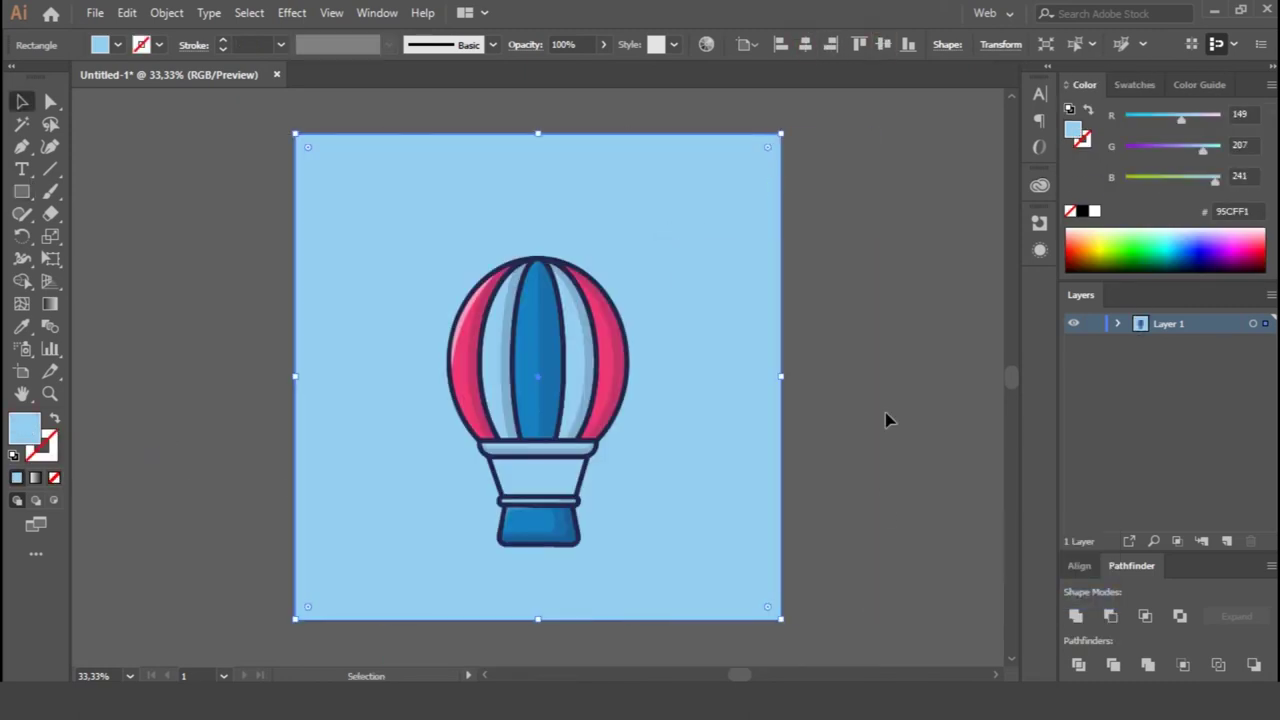
{"action": "left_click", "coordinate": [841, 320]}
{"action": "left_click", "coordinate": [482, 362]}
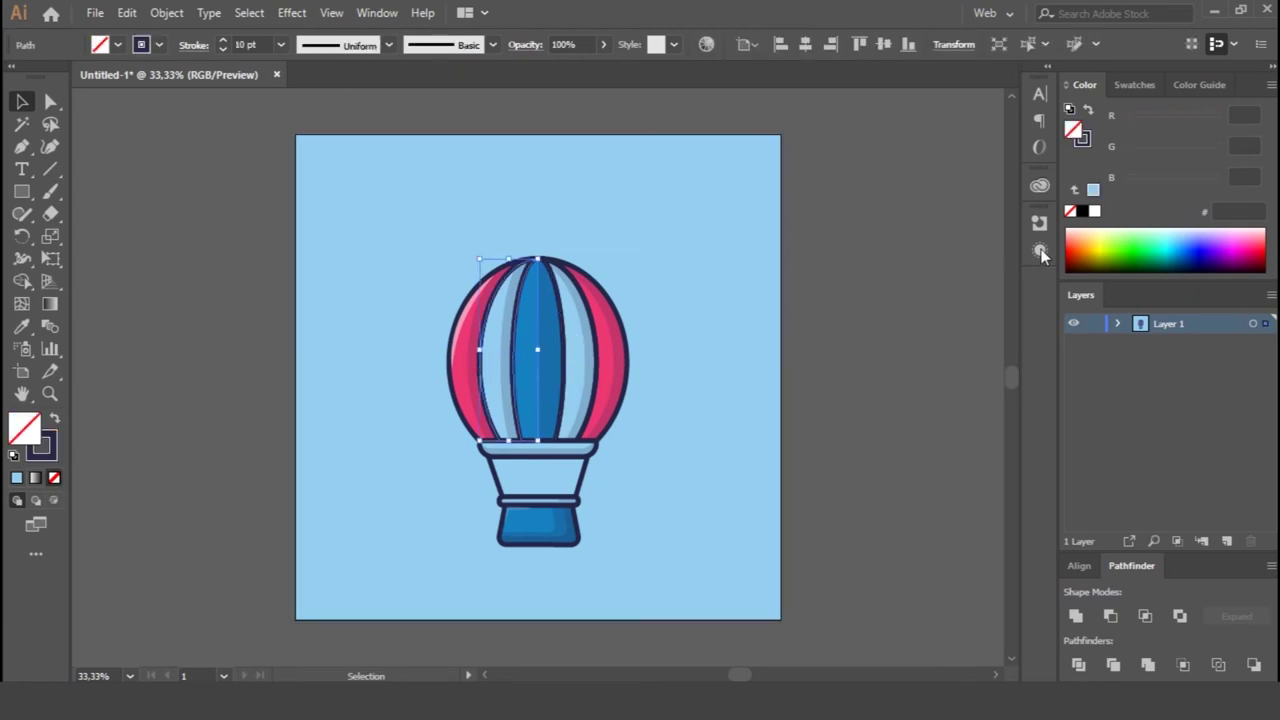
- Fill the pale stripe white and shift the dark blue middle stripe slightly right
{"action": "left_click", "coordinate": [1094, 211]}
{"action": "left_click", "coordinate": [571, 355]}
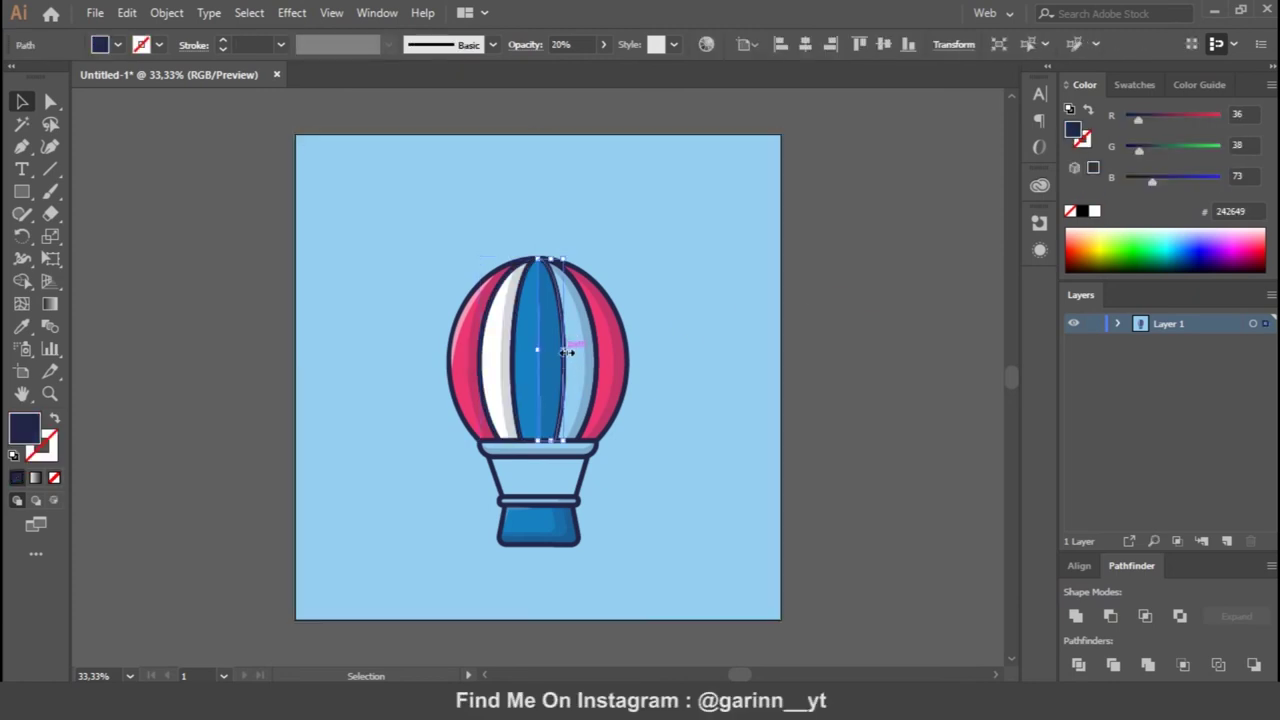
{"action": "left_click", "coordinate": [694, 291]}
{"action": "key", "text": "ctrl+="}
{"action": "key", "text": "ctrl+="}
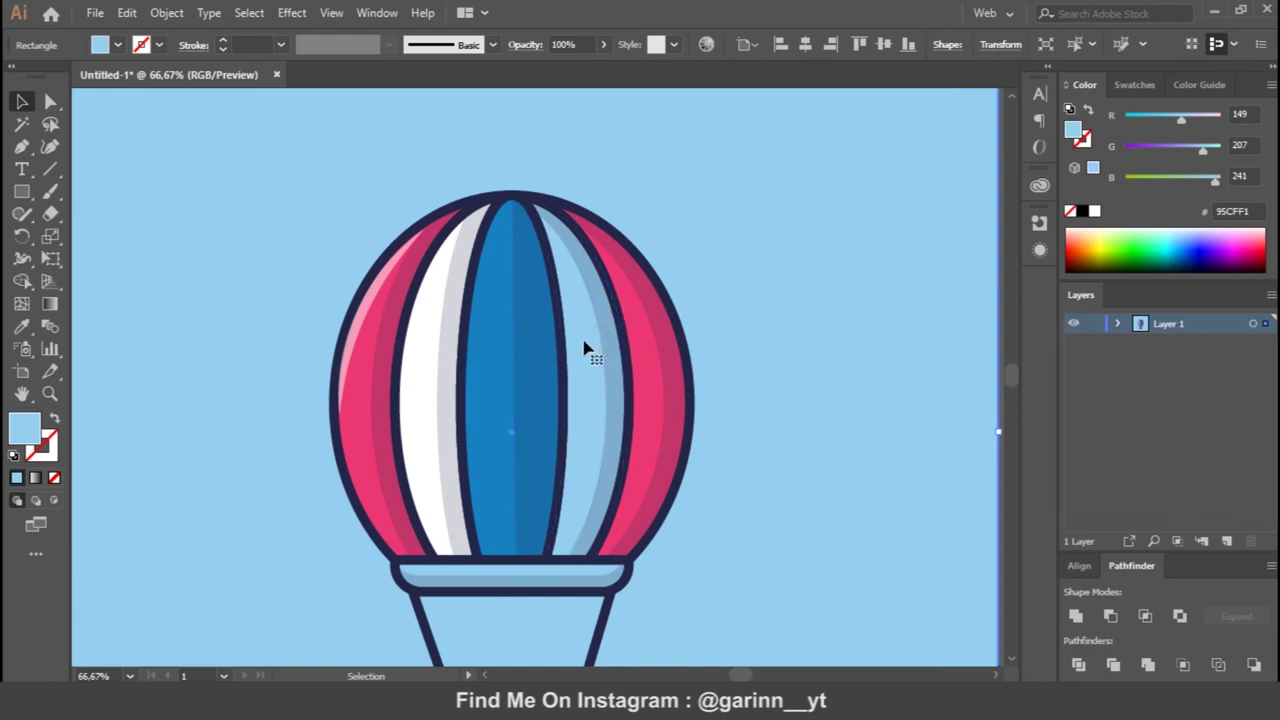
{"action": "left_click", "coordinate": [517, 386]}
{"action": "right_click", "coordinate": [565, 395]}
{"action": "left_click", "coordinate": [829, 229]}
{"action": "left_click", "coordinate": [780, 297]}
{"action": "left_click_drag", "start_coordinate": [481, 568], "coordinate": [493, 570]}
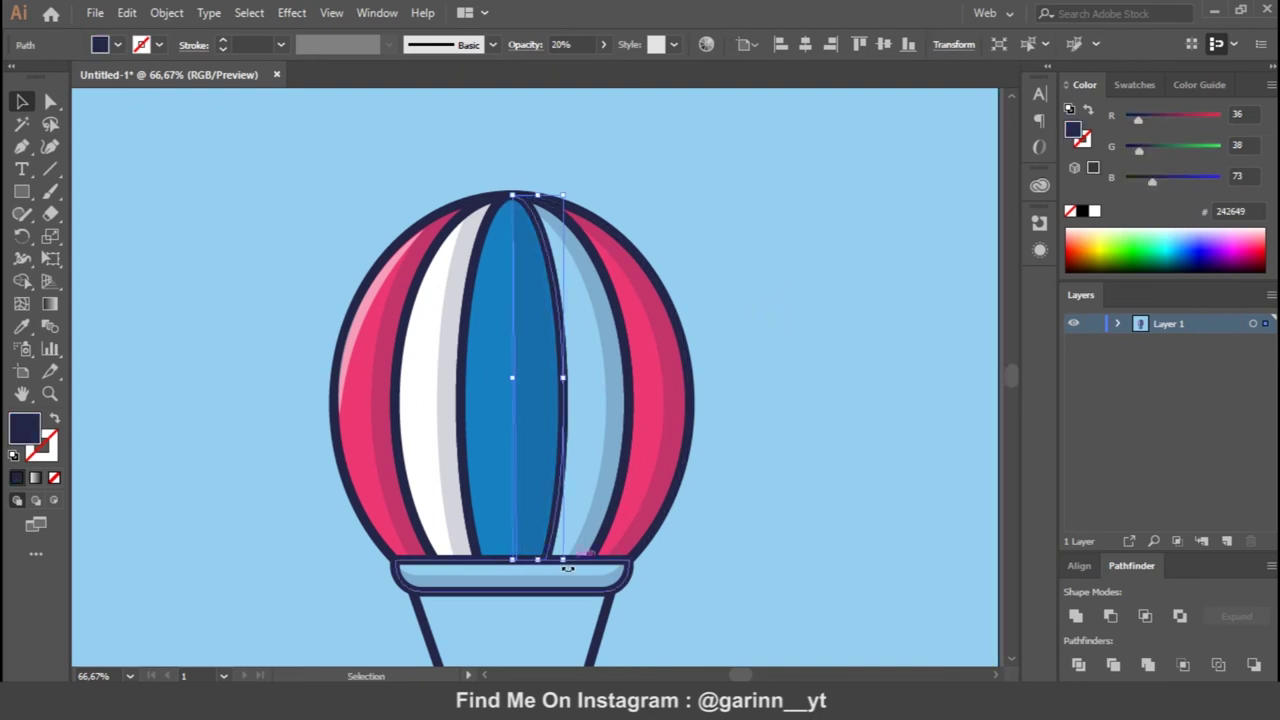
- Send the rim one step backward in the stacking order
{"action": "right_click", "coordinate": [492, 570]}
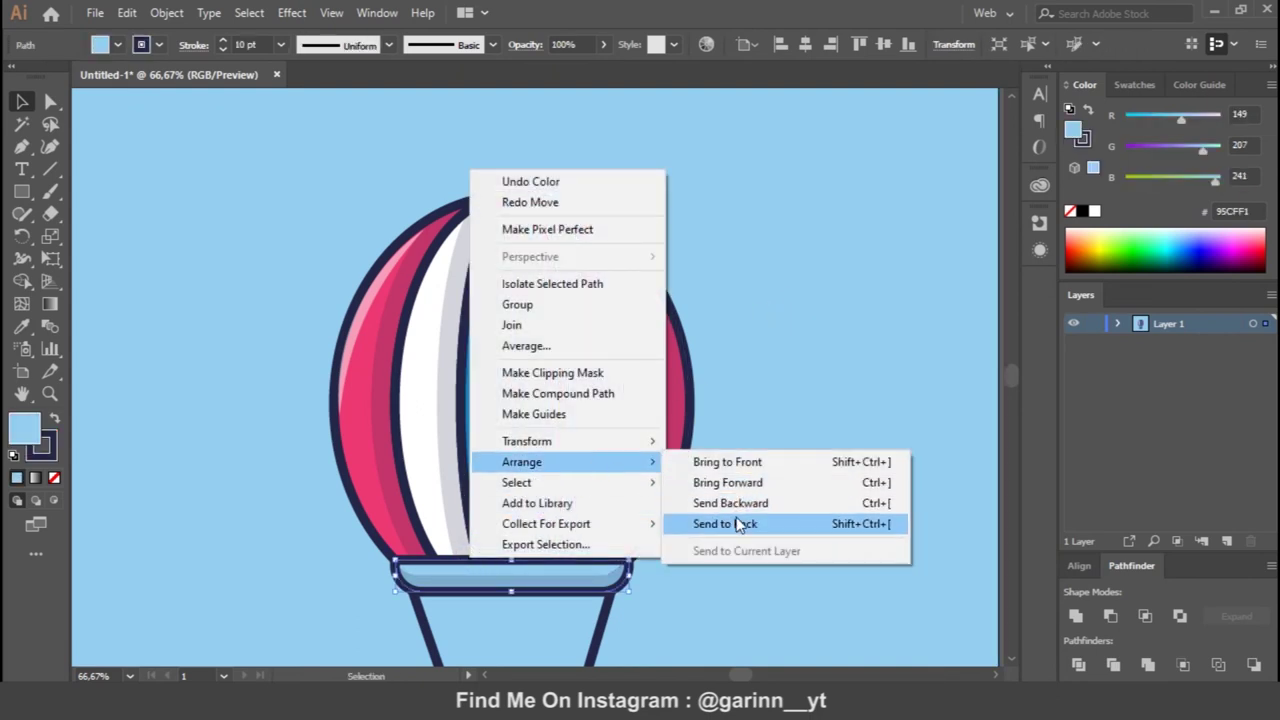
{"action": "left_click", "coordinate": [740, 507]}
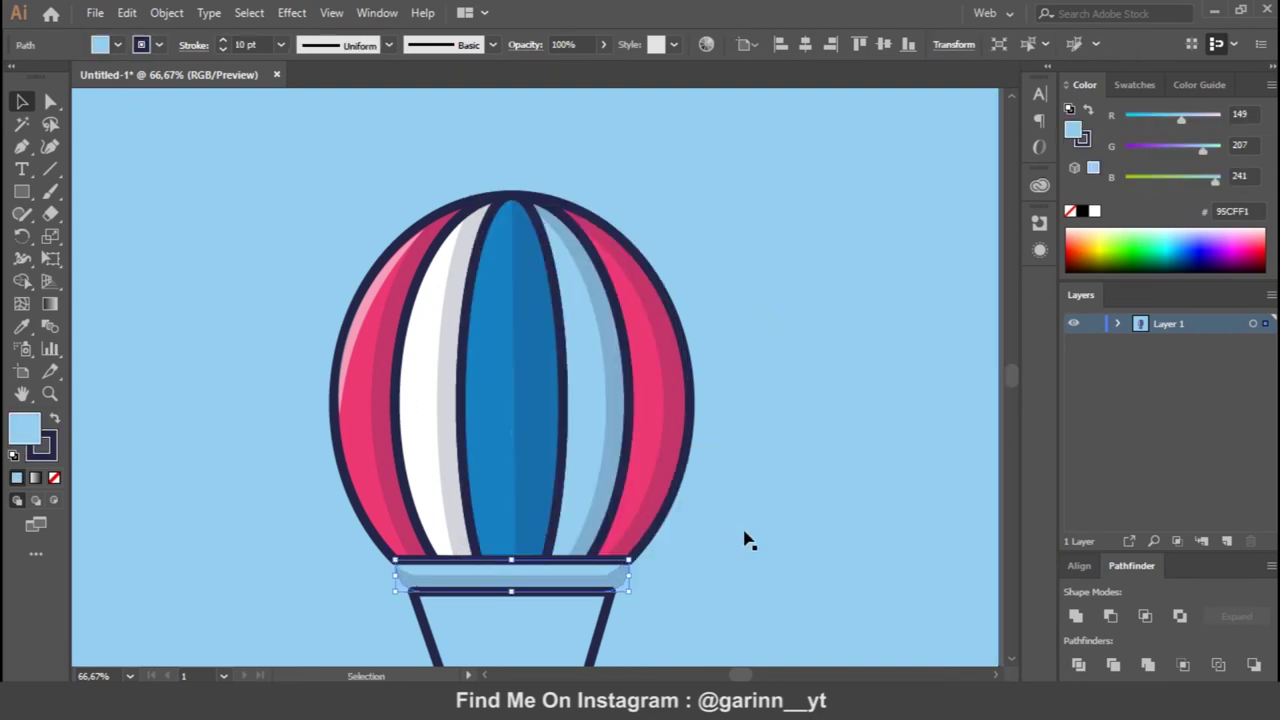
{"action": "left_click", "coordinate": [560, 562]}
{"action": "left_click", "coordinate": [838, 437]}
{"action": "key", "text": "ctrl+minus"}
{"action": "key", "text": "ctrl+minus"}
{"action": "left_click", "coordinate": [868, 435]}
- Bring the rim band in front of the stripes and fill it white
{"action": "key", "text": "a"}
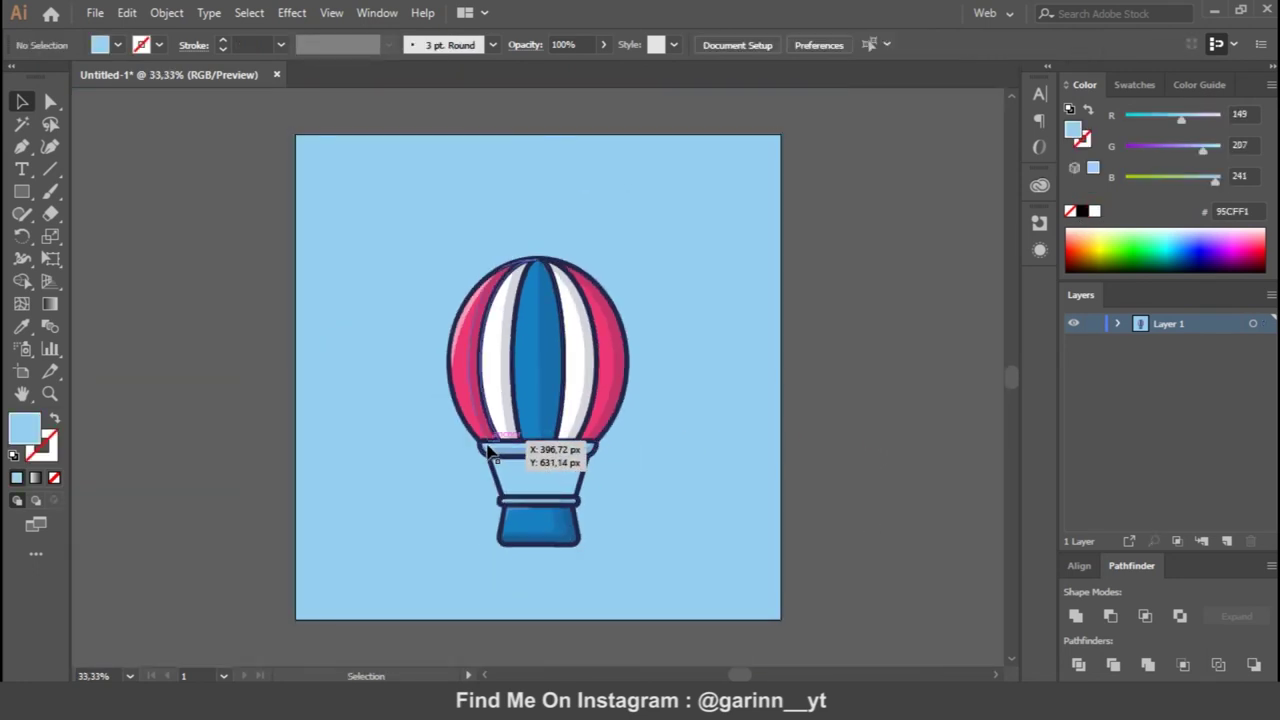
{"action": "key", "text": "ctrl+1"}
{"action": "scroll", "coordinate": [585, 487], "scroll_direction": "down", "scroll_amount": 3}
{"action": "key", "text": "v"}
{"action": "right_click", "coordinate": [451, 450]}
{"action": "mouse_move", "coordinate": [501, 353]}
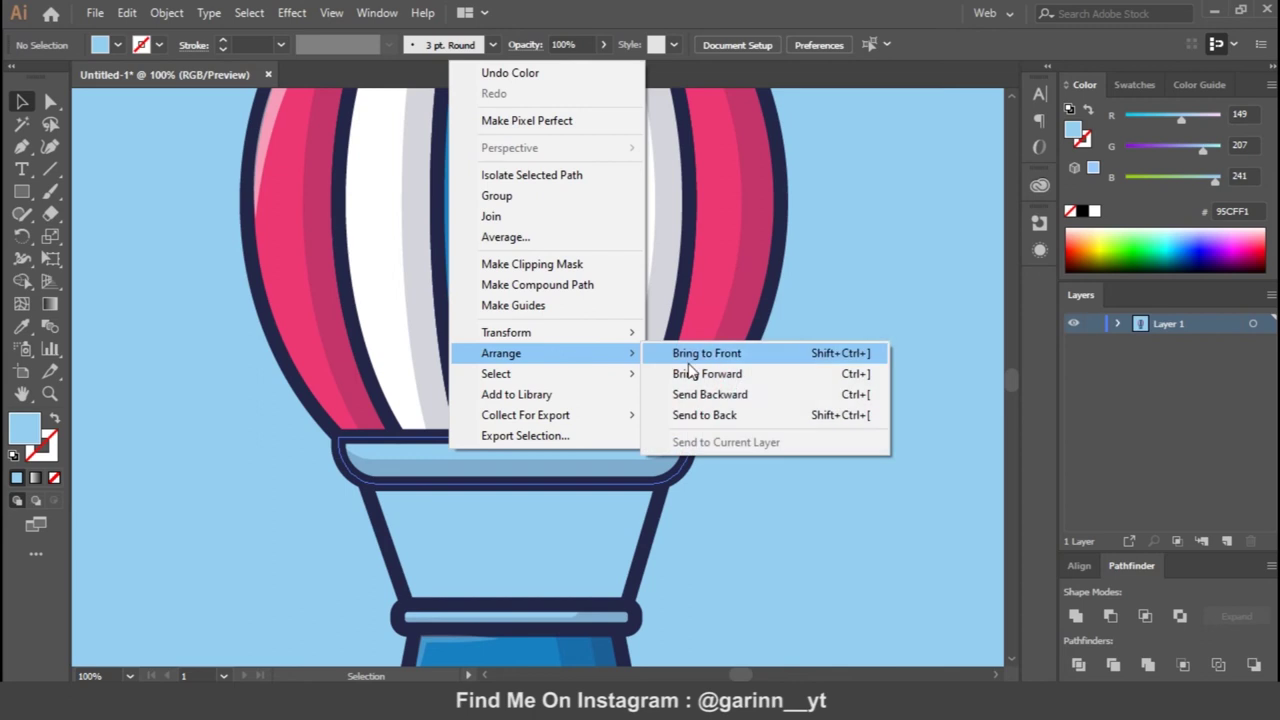
{"action": "left_click", "coordinate": [727, 356]}
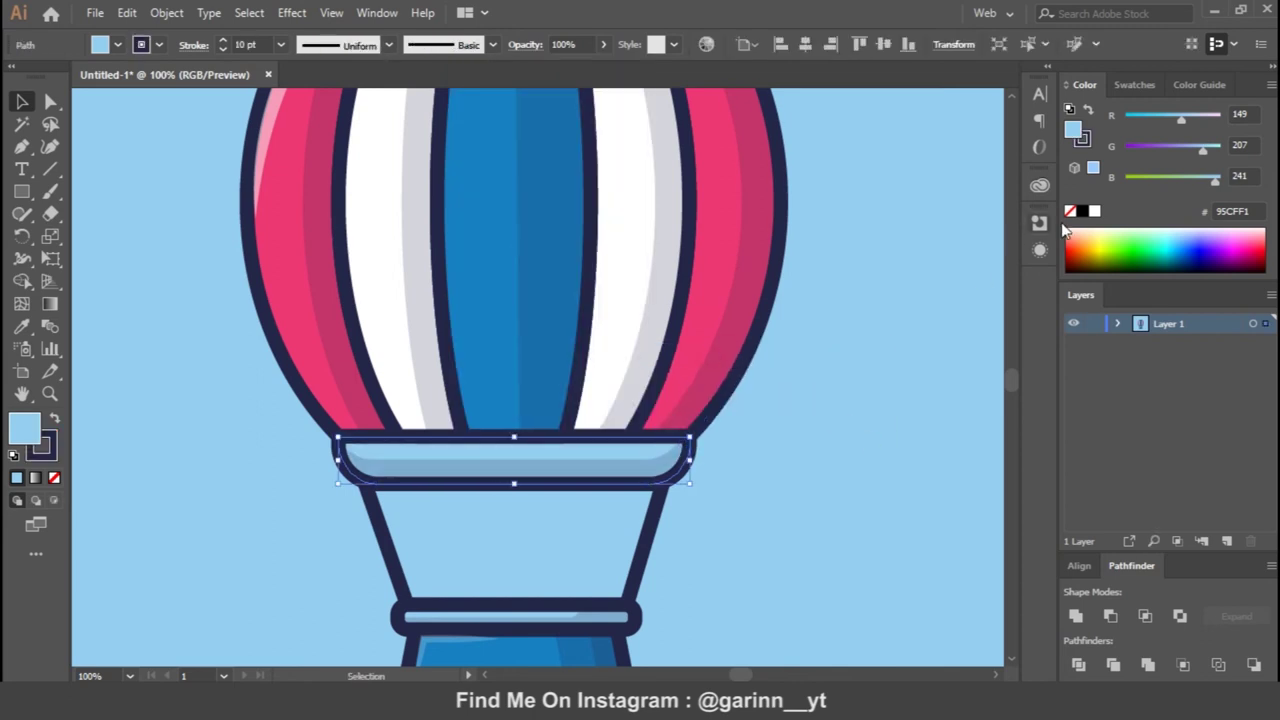
{"action": "left_click", "coordinate": [1094, 211]}
{"action": "left_click", "coordinate": [814, 509]}
- Recolour the rim band pink from the Swatches panel
{"action": "left_click_drag", "start_coordinate": [814, 509], "coordinate": [791, 395]}
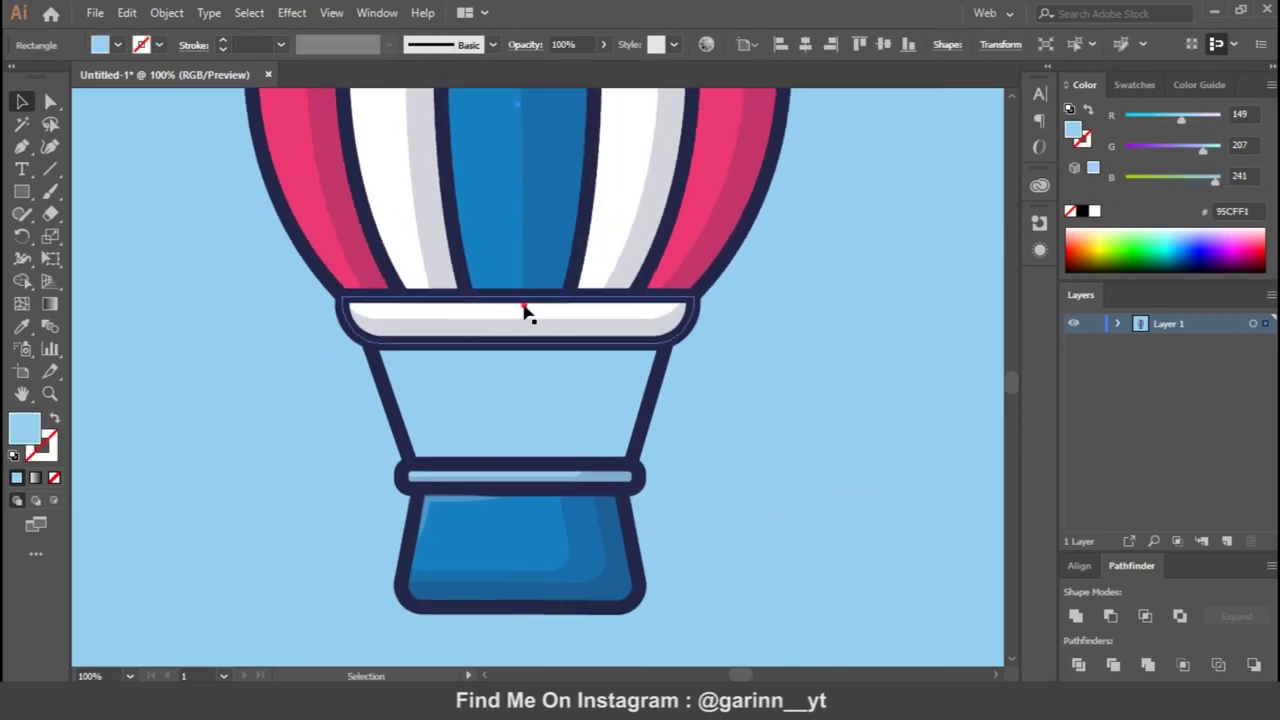
{"action": "left_click", "coordinate": [527, 313]}
{"action": "left_click", "coordinate": [1130, 85]}
{"action": "left_click", "coordinate": [1122, 228]}
{"action": "right_click", "coordinate": [809, 391]}
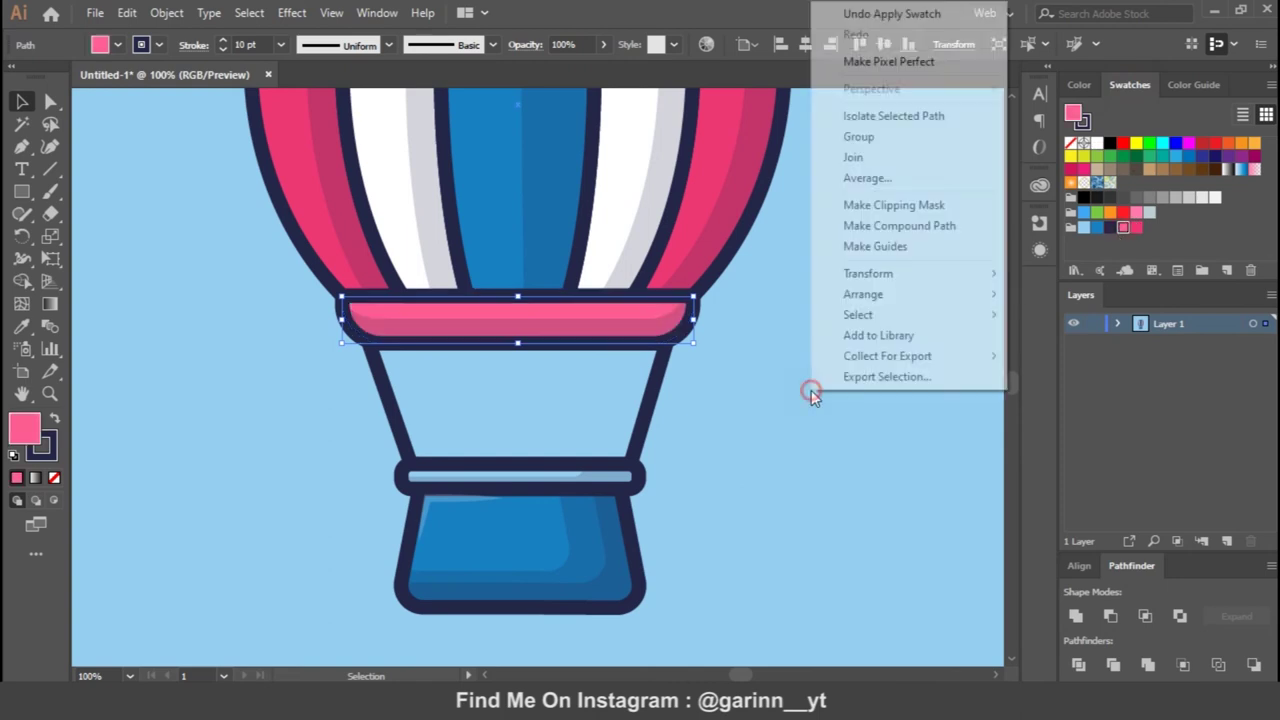
{"action": "left_click", "coordinate": [771, 483]}
{"action": "key", "text": "ctrl+minus"}
{"action": "key", "text": "ctrl+minus"}
{"action": "key", "text": "ctrl+plus"}
{"action": "key", "text": "ctrl+plus"}
{"action": "scroll", "coordinate": [660, 437], "scroll_direction": "down", "scroll_amount": 3}
{"action": "scroll", "coordinate": [551, 449], "scroll_direction": "down", "scroll_amount": 1}
- Draw a small ellipse with the rim's navy outline and fill the rim bar pink
{"action": "key", "text": "l"}
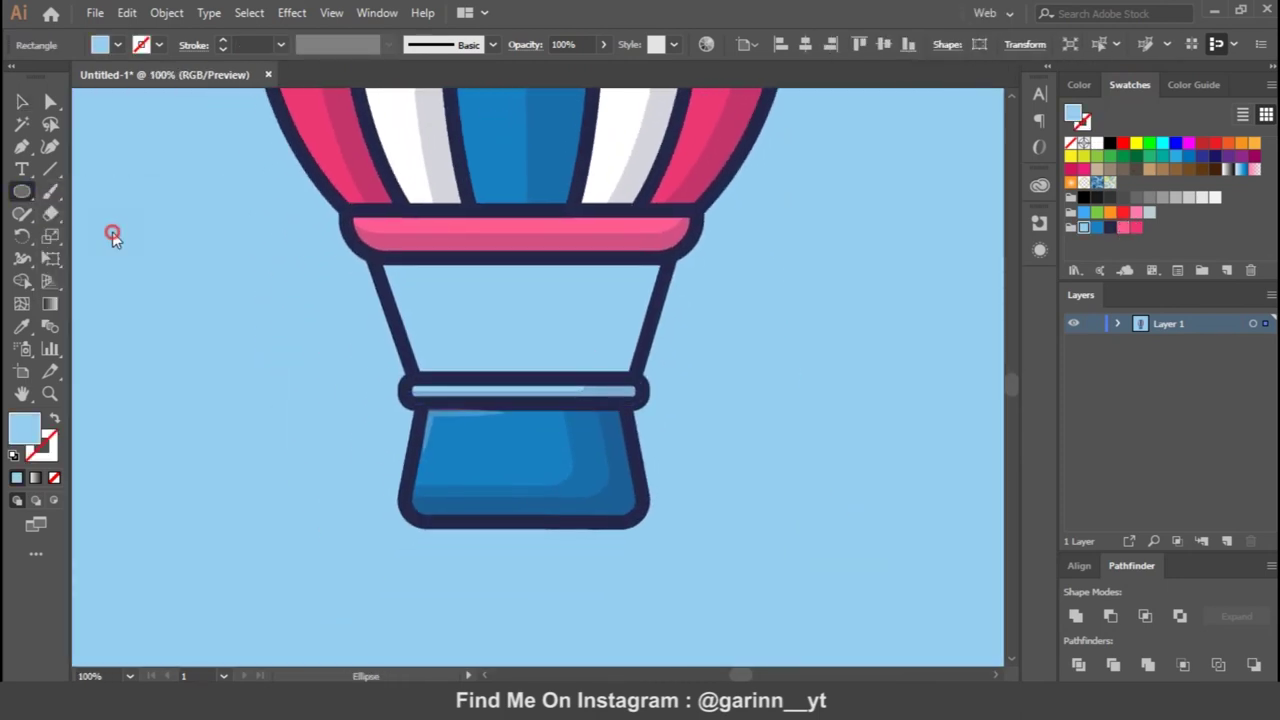
{"action": "left_click_drag", "start_coordinate": [509, 391], "coordinate": [541, 434]}
{"action": "key", "text": "ctrl+plus"}
{"action": "key", "text": "i"}
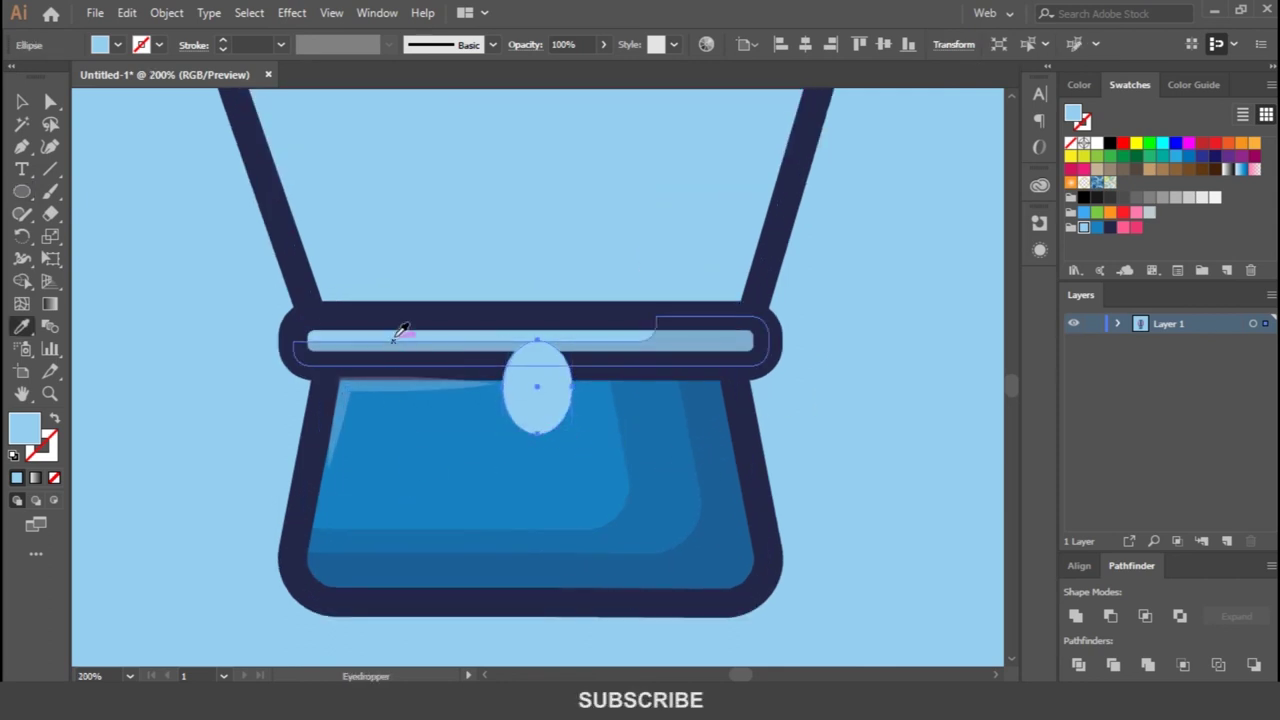
{"action": "left_click", "coordinate": [400, 311]}
{"action": "key", "text": "v"}
{"action": "left_click", "coordinate": [443, 325]}
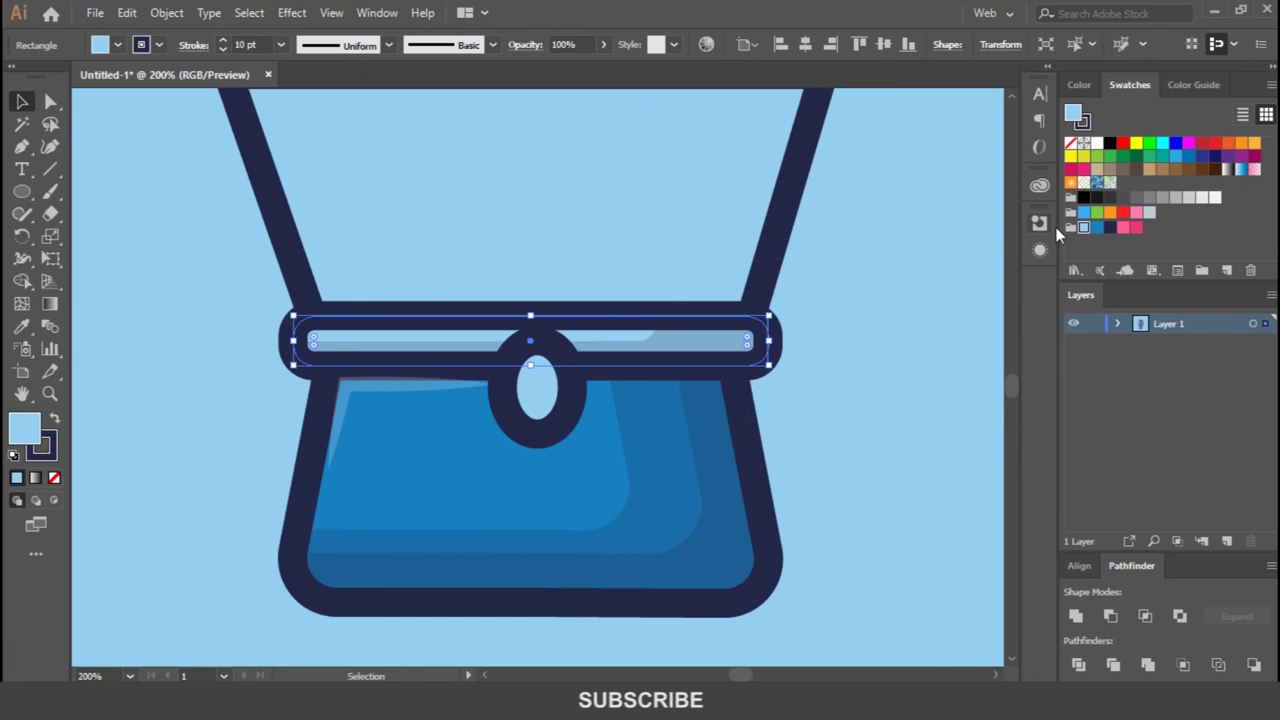
{"action": "left_click", "coordinate": [1124, 228]}
- Centre the ellipse horizontally on the rim and nudge the bag's right side inward
{"action": "left_click", "coordinate": [570, 395]}
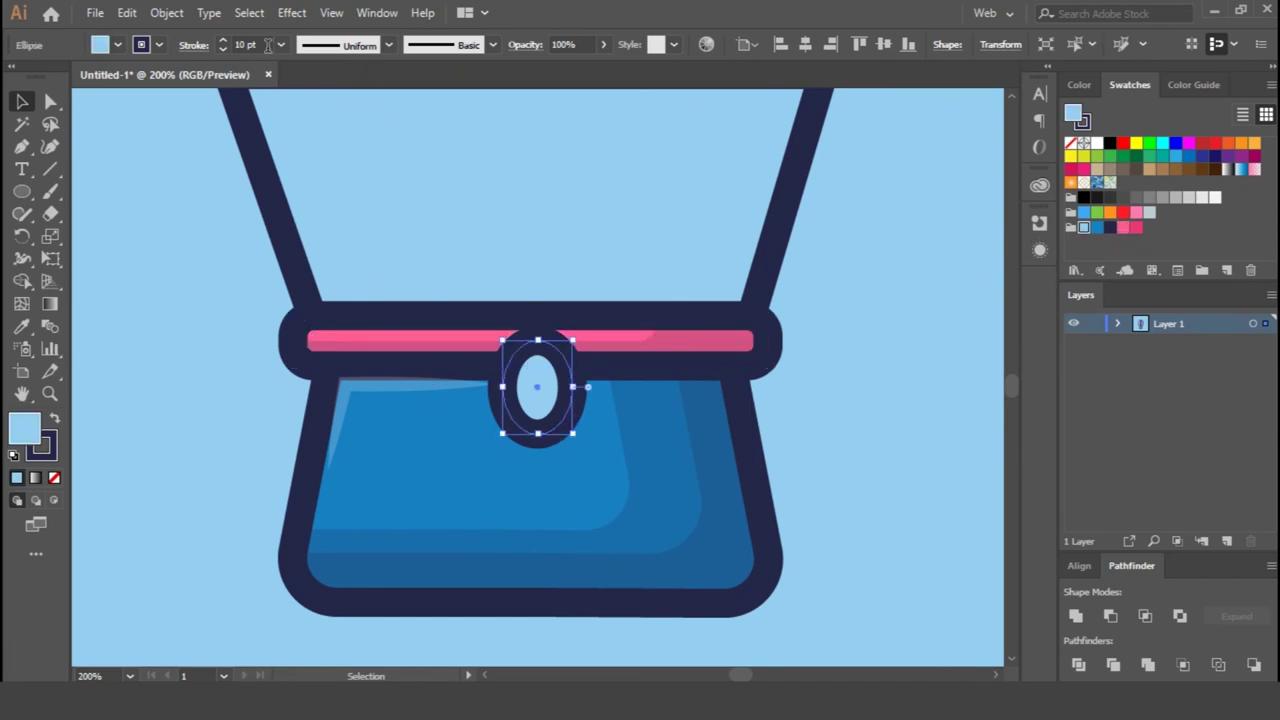
{"action": "left_click", "coordinate": [805, 44]}
{"action": "left_click", "coordinate": [873, 390]}
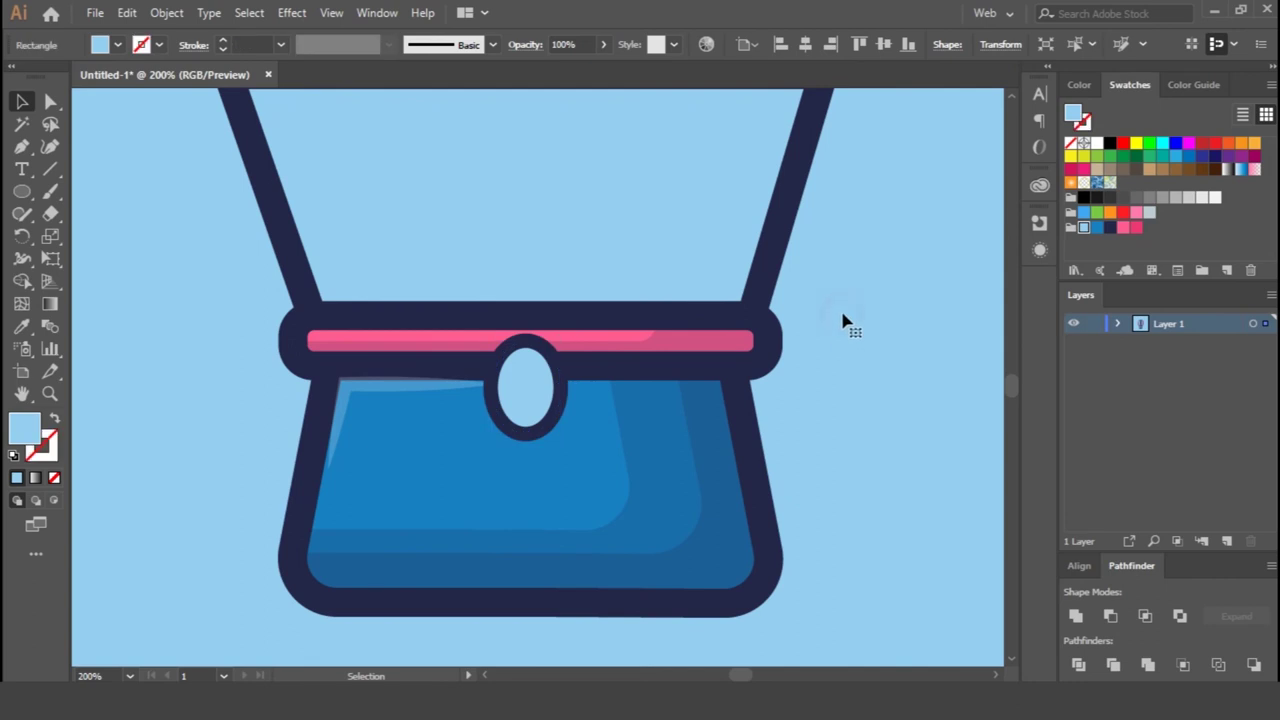
{"action": "key", "text": "ctrl+shift+a"}
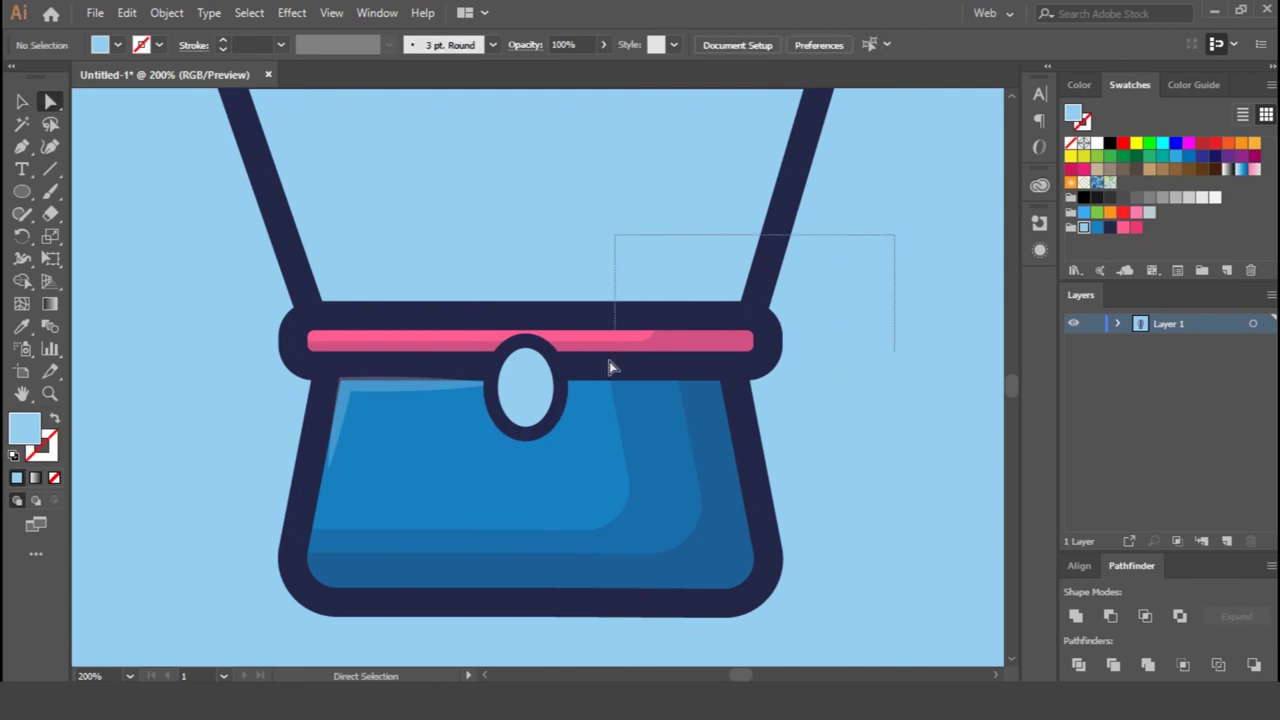
{"action": "left_click_drag", "start_coordinate": [578, 590], "coordinate": [586, 605]}
{"action": "key", "text": "Left"}
{"action": "key", "text": "Left"}
{"action": "key", "text": "Left"}
{"action": "left_click", "coordinate": [862, 402]}
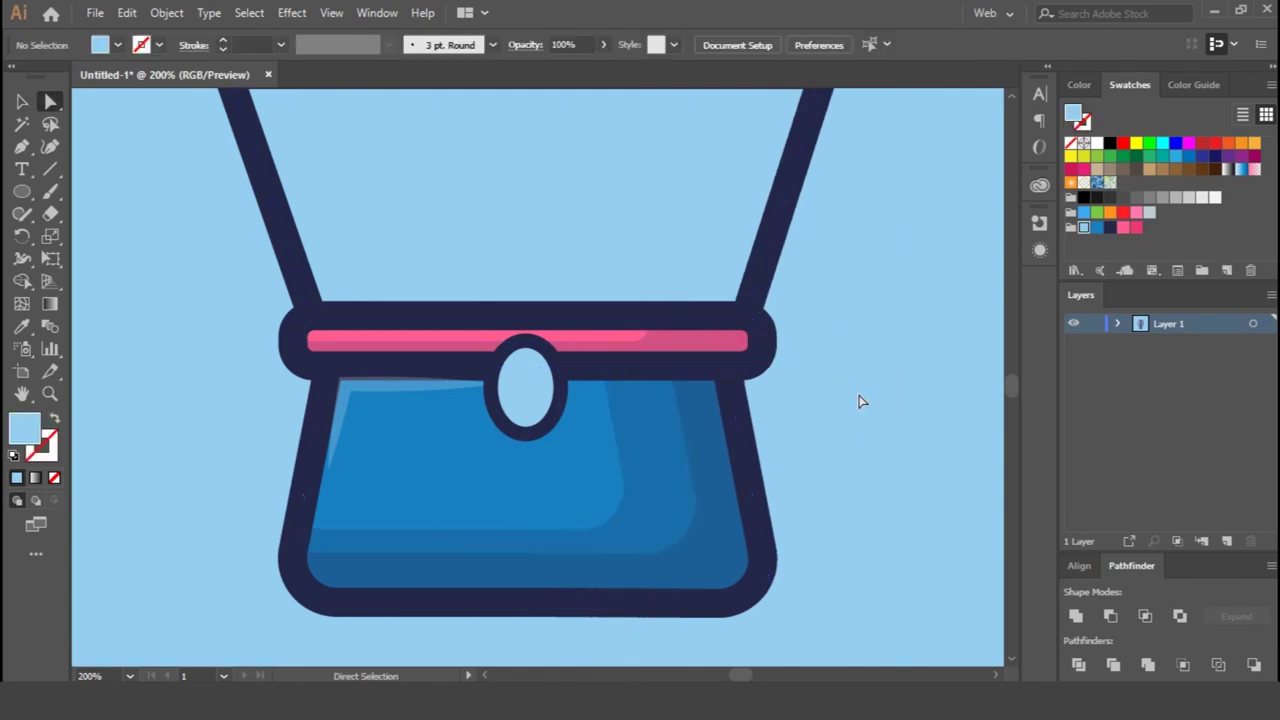
- Shift the oval slightly left and place a copy at the rim's right end
{"action": "left_click", "coordinate": [525, 397]}
{"action": "key", "text": "v"}
{"action": "mouse_move", "coordinate": [532, 398]}
{"action": "left_mouse_down"}
{"action": "mouse_move", "coordinate": [506, 400]}
{"action": "mouse_move", "coordinate": [511, 387]}
{"action": "left_mouse_up"}
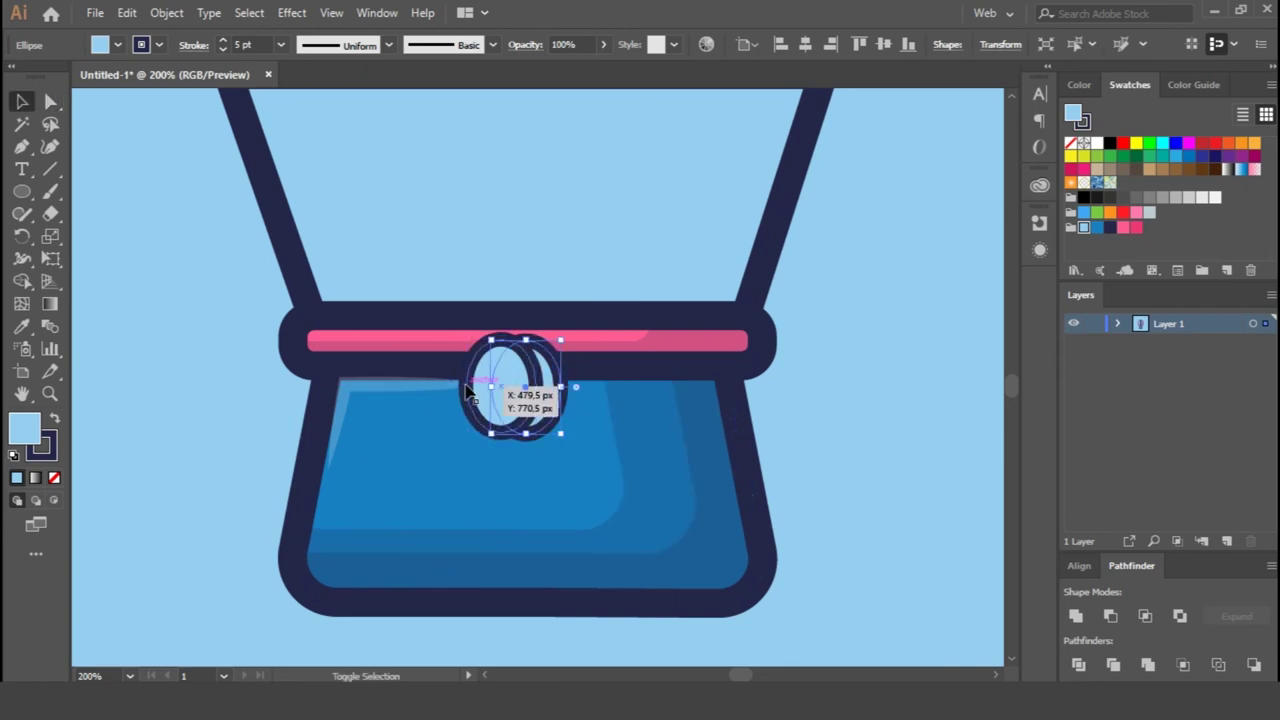
{"action": "left_click", "coordinate": [1084, 617]}
{"action": "key", "text": "ctrl+z"}
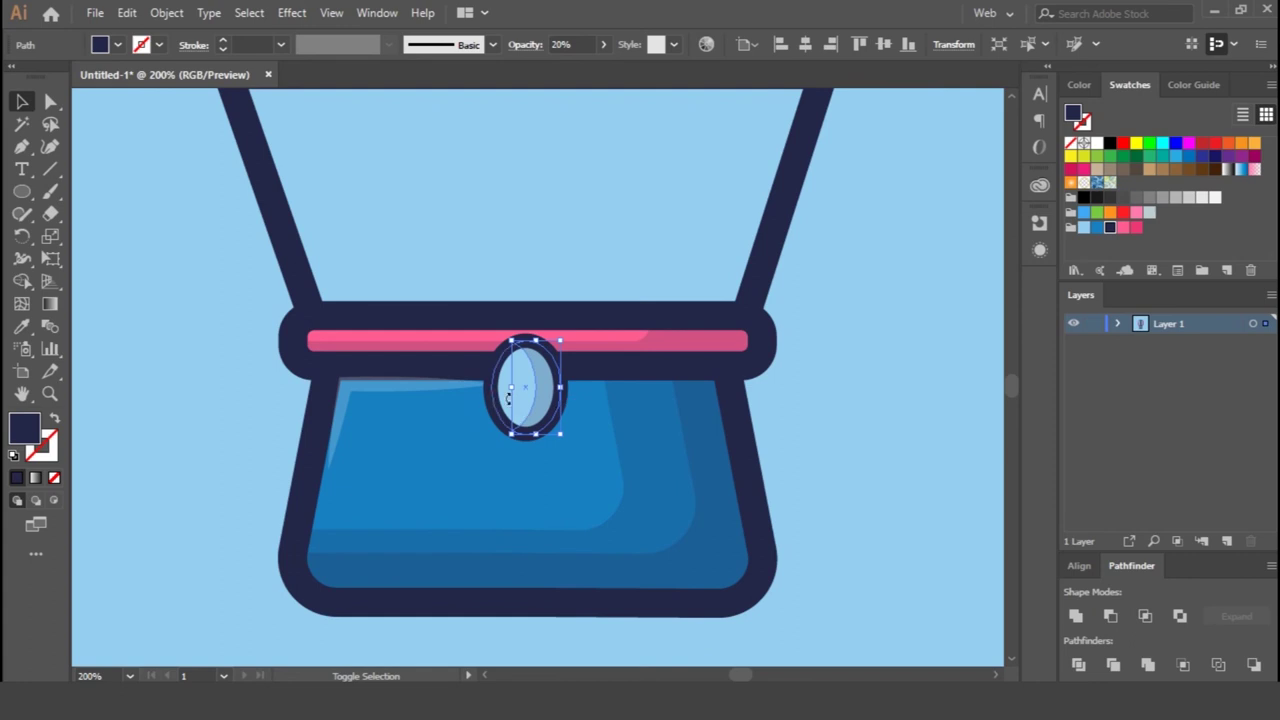
{"action": "left_click", "coordinate": [520, 405], "text": "shift"}
{"action": "left_click_drag", "start_coordinate": [527, 388], "coordinate": [757, 392]}
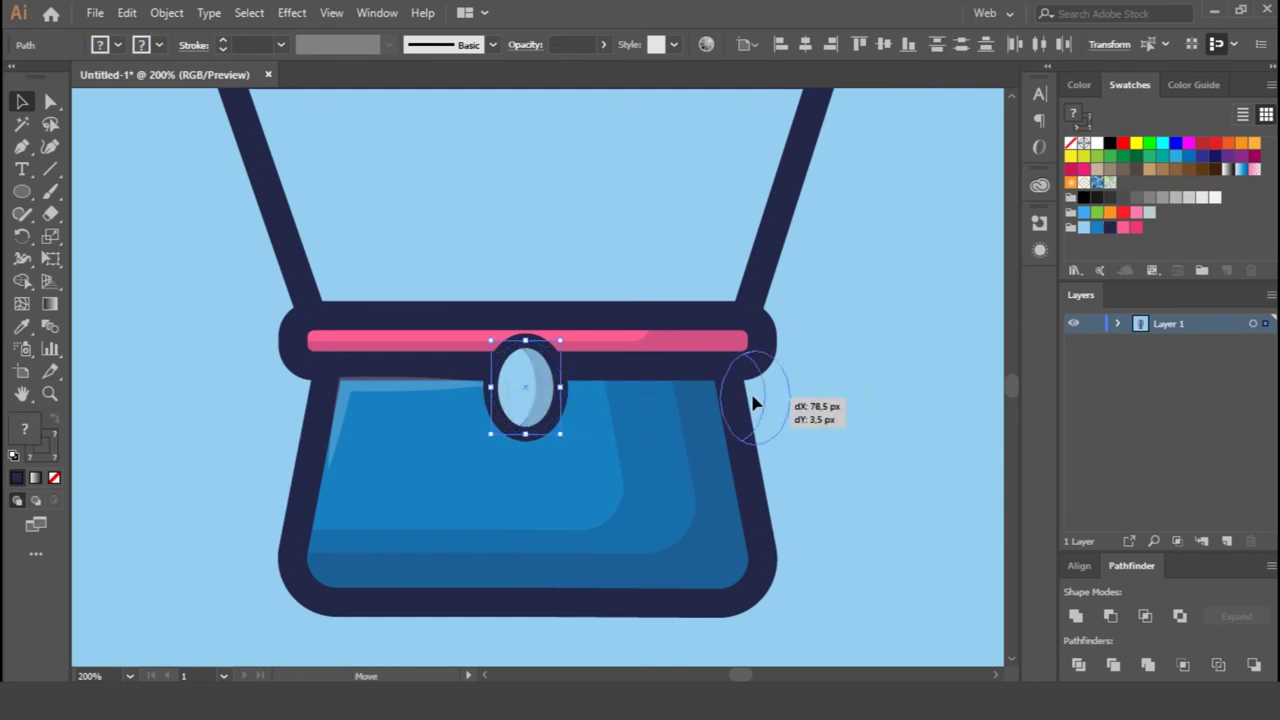
- Fill the right and centre ovals on the basket rim with pink
{"action": "right_click", "coordinate": [755, 388]}
{"action": "left_click", "coordinate": [866, 491]}
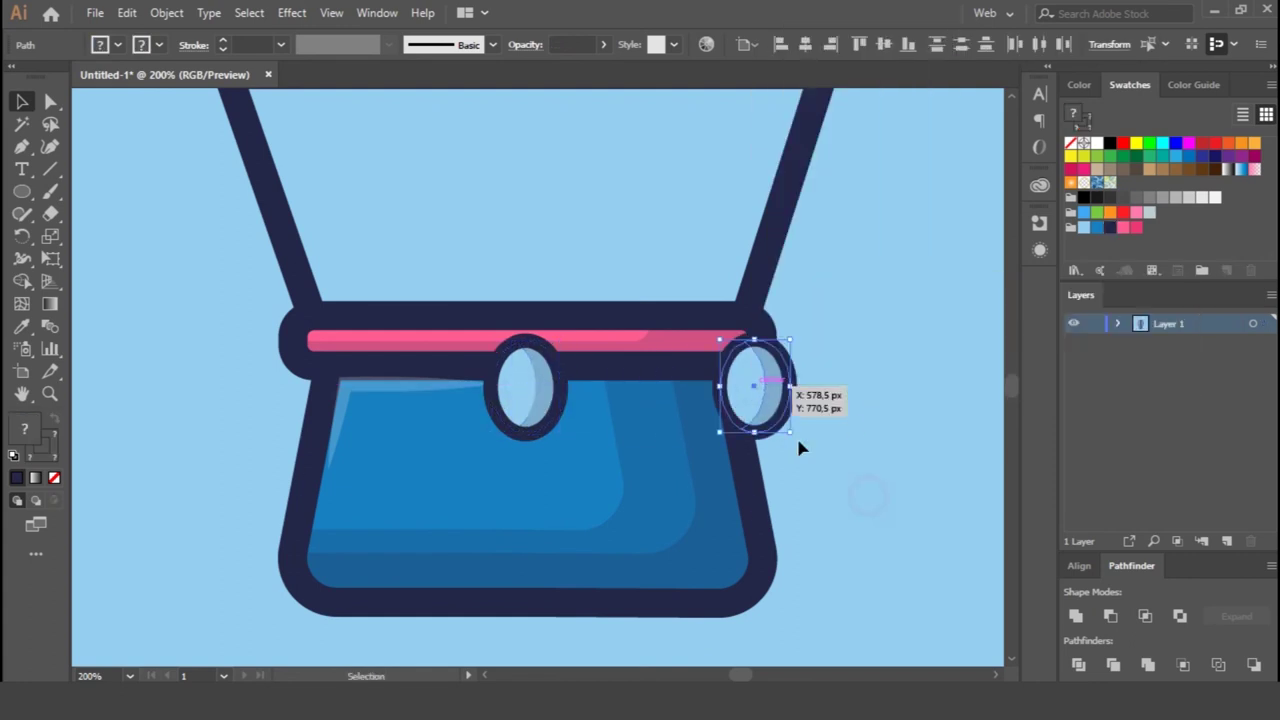
{"action": "left_click", "coordinate": [751, 394]}
{"action": "left_click", "coordinate": [1123, 228]}
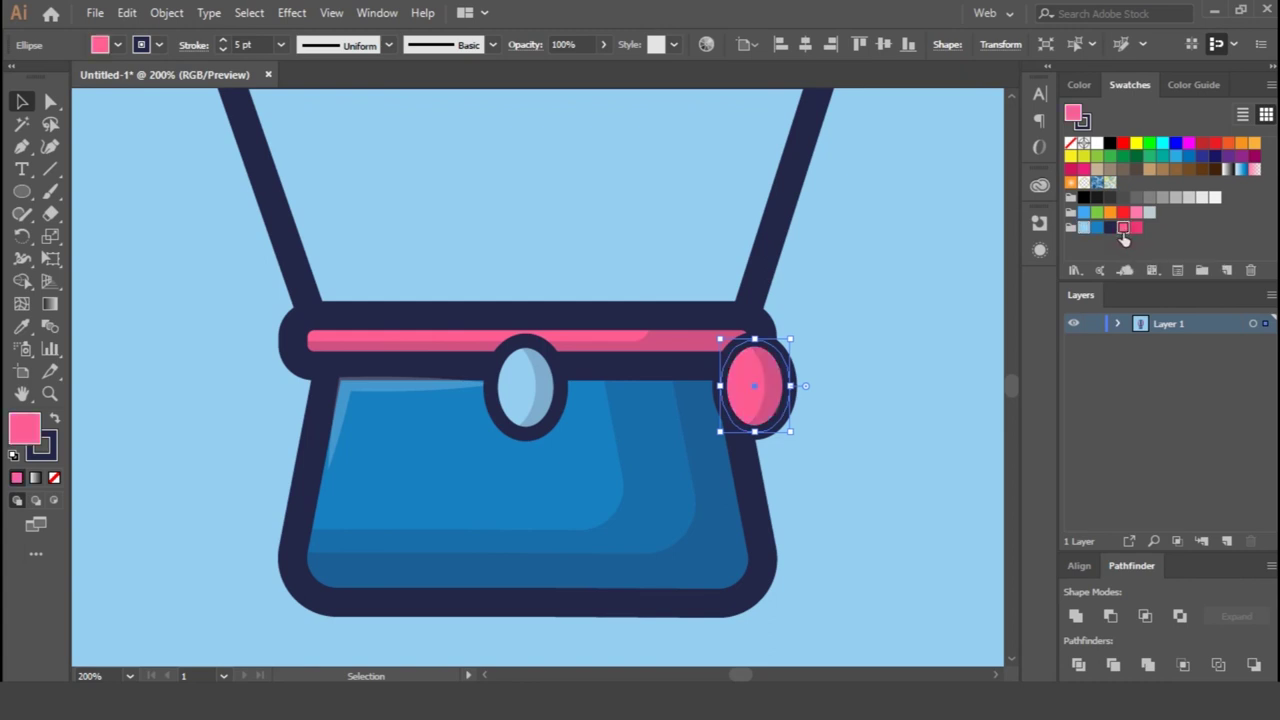
{"action": "left_click", "coordinate": [527, 395]}
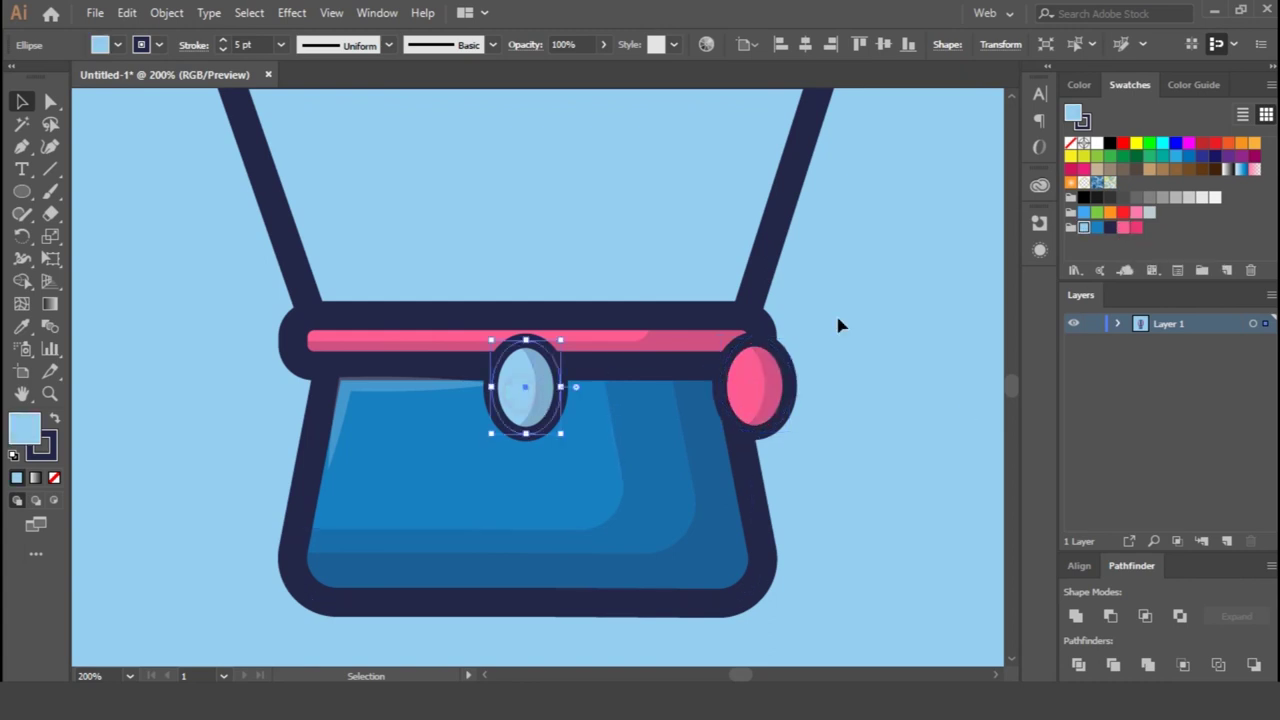
{"action": "left_click", "coordinate": [1123, 228]}
{"action": "left_click", "coordinate": [871, 380]}
{"action": "left_click", "coordinate": [531, 395]}
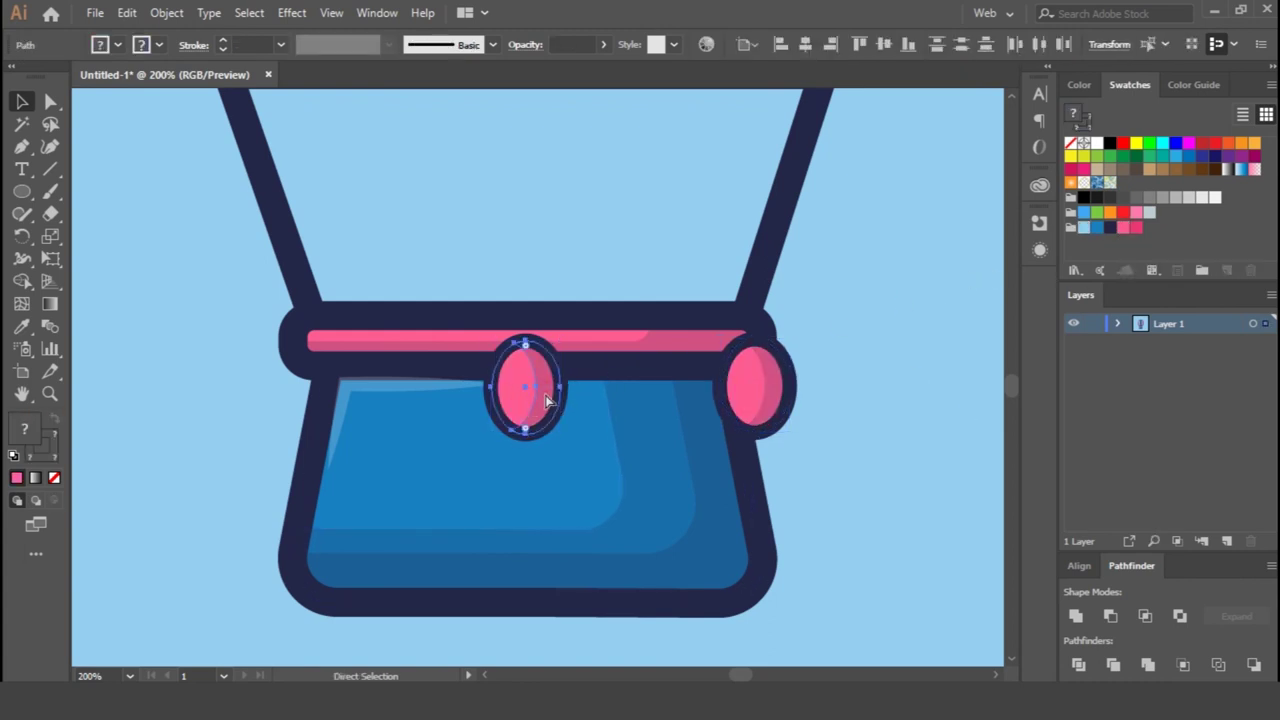
- Copy the oval to the rim's left end and send both end ovals behind the basket border
{"action": "left_click_drag", "start_coordinate": [525, 392], "coordinate": [306, 387]}
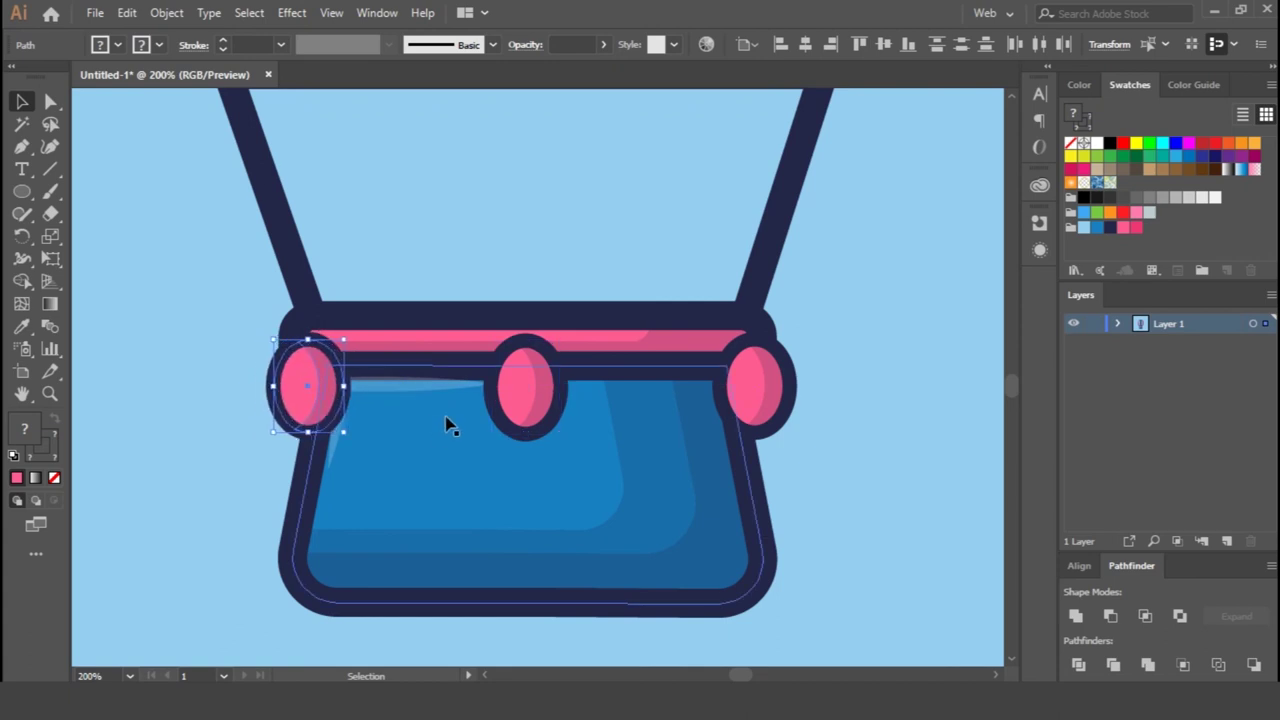
{"action": "left_click", "coordinate": [752, 398]}
{"action": "right_click", "coordinate": [768, 385]}
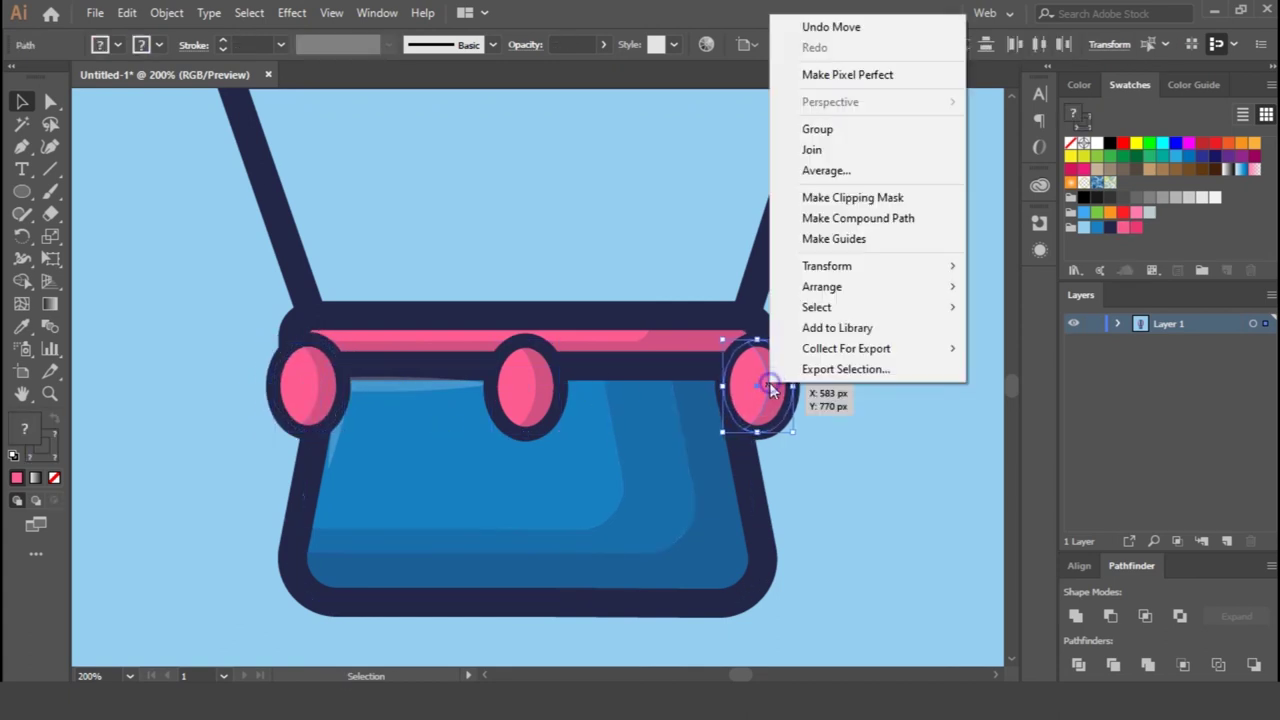
{"action": "mouse_move", "coordinate": [822, 286]}
{"action": "left_click", "coordinate": [1000, 348]}
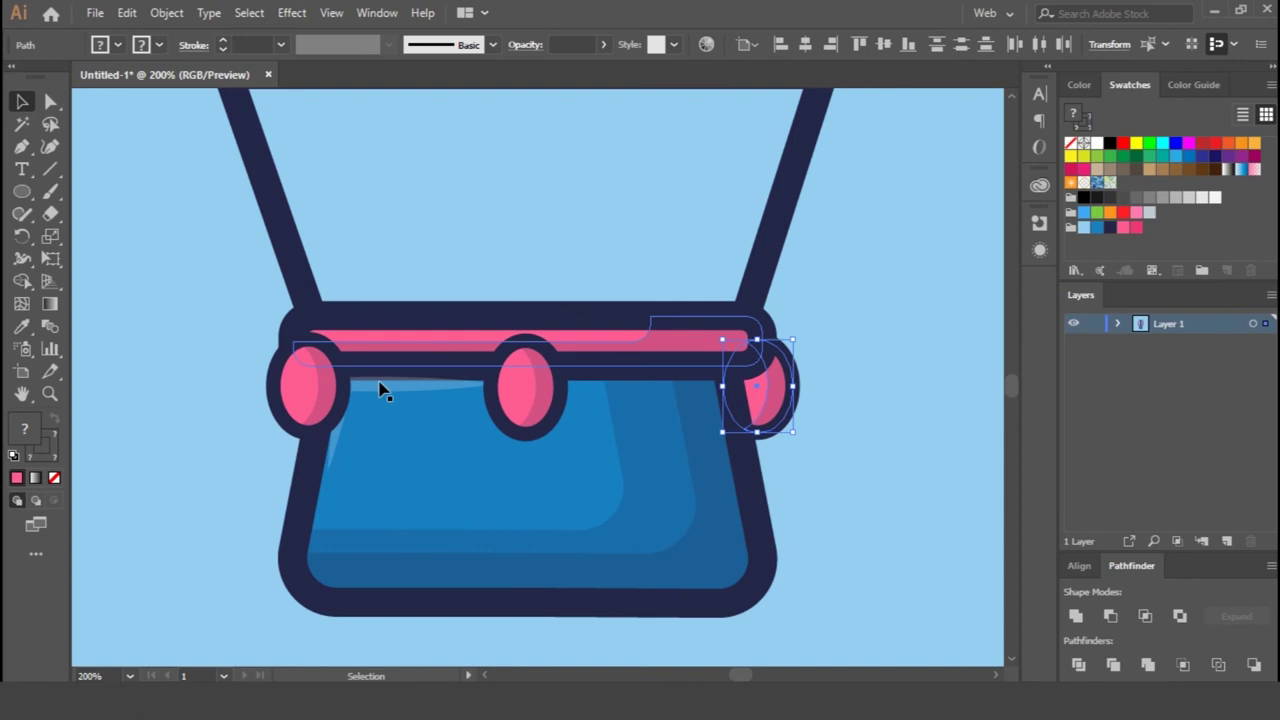
{"action": "left_click", "coordinate": [312, 409]}
{"action": "right_click", "coordinate": [307, 400]}
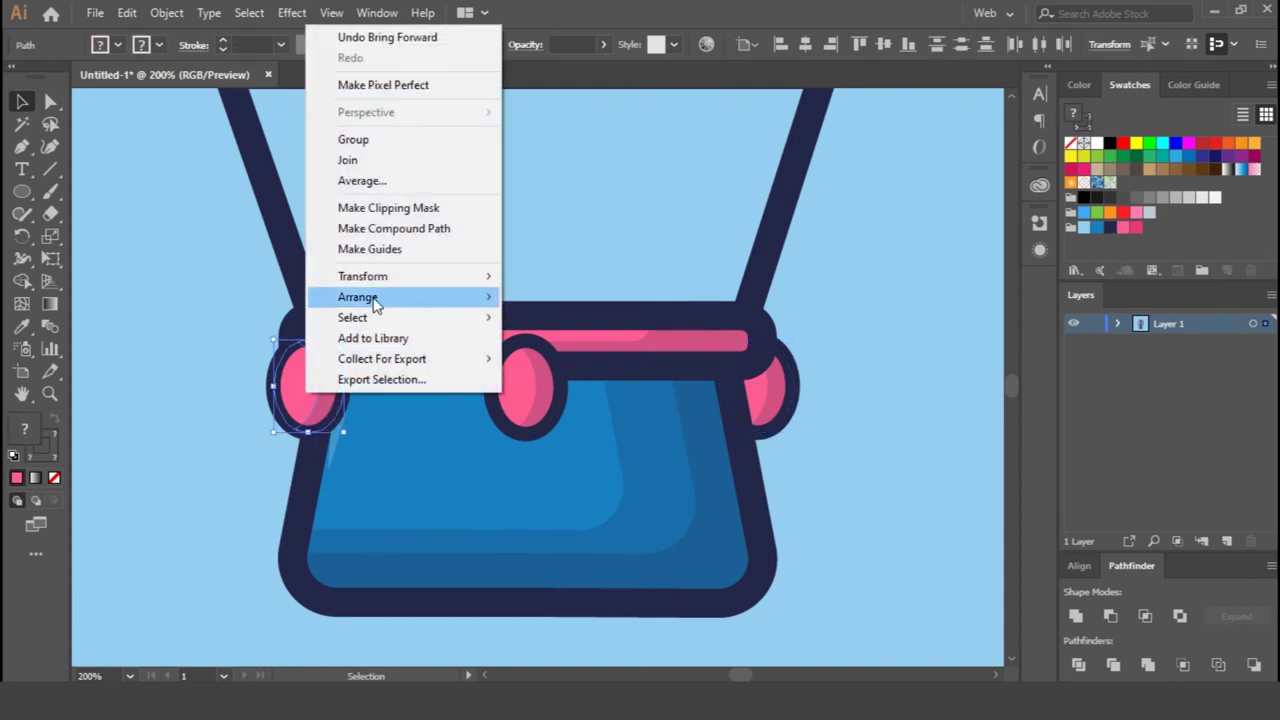
{"action": "left_click", "coordinate": [650, 357]}
- Reflect the left oval horizontally
{"action": "right_click", "coordinate": [307, 388]}
{"action": "mouse_move", "coordinate": [363, 276]}
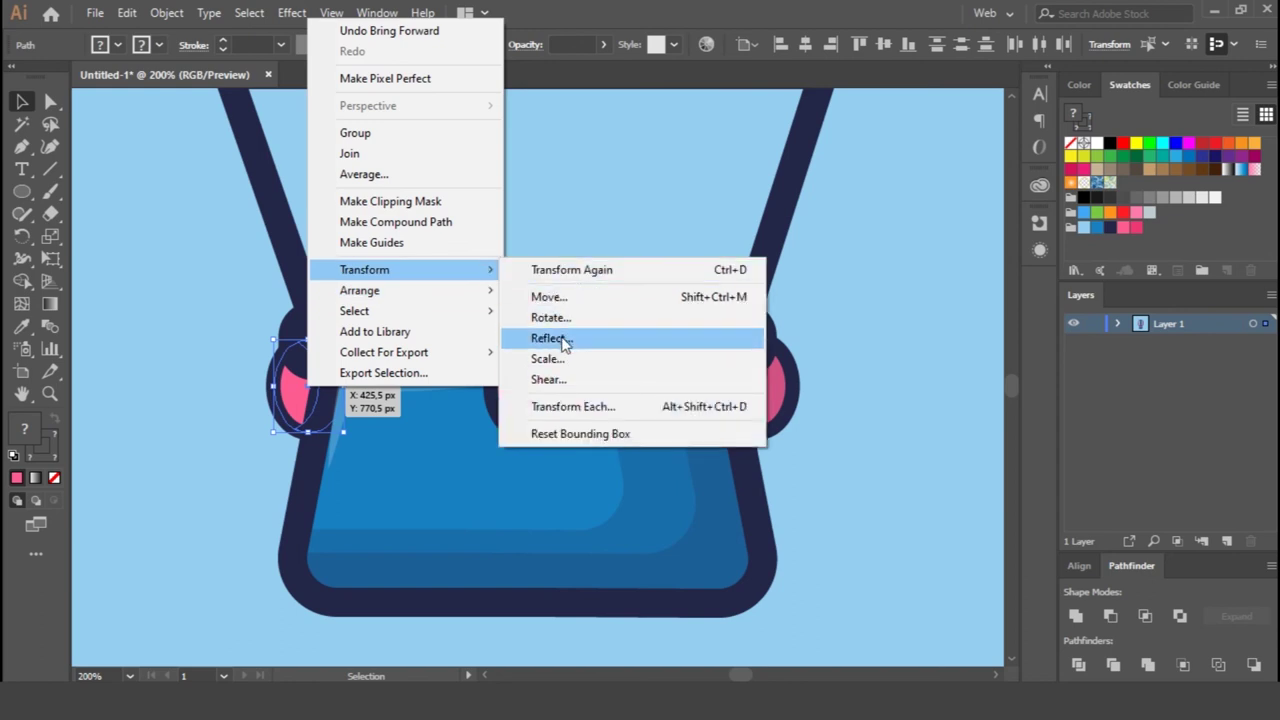
{"action": "left_click", "coordinate": [558, 340]}
{"action": "left_click", "coordinate": [650, 466]}
{"action": "left_click", "coordinate": [884, 436]}
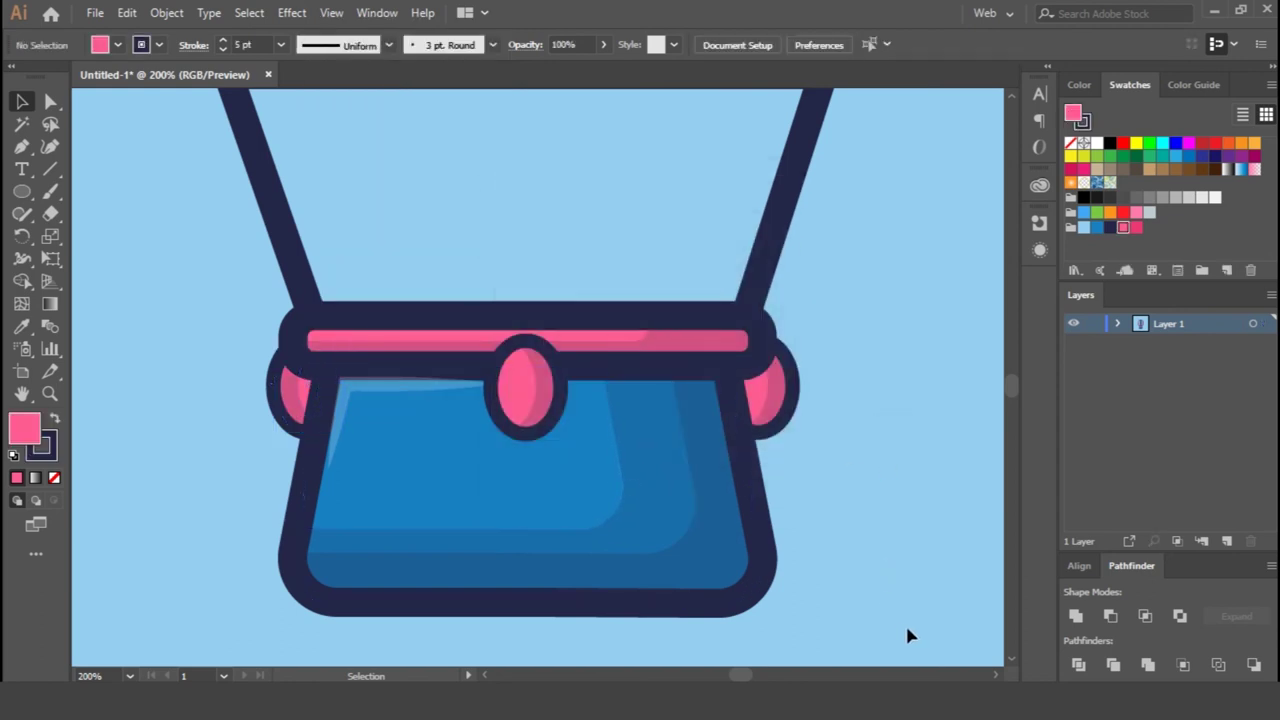
- Swap the left oval's shading-arc fill and stroke, and remove the overlying ellipse's fill
{"action": "left_click", "coordinate": [298, 404]}
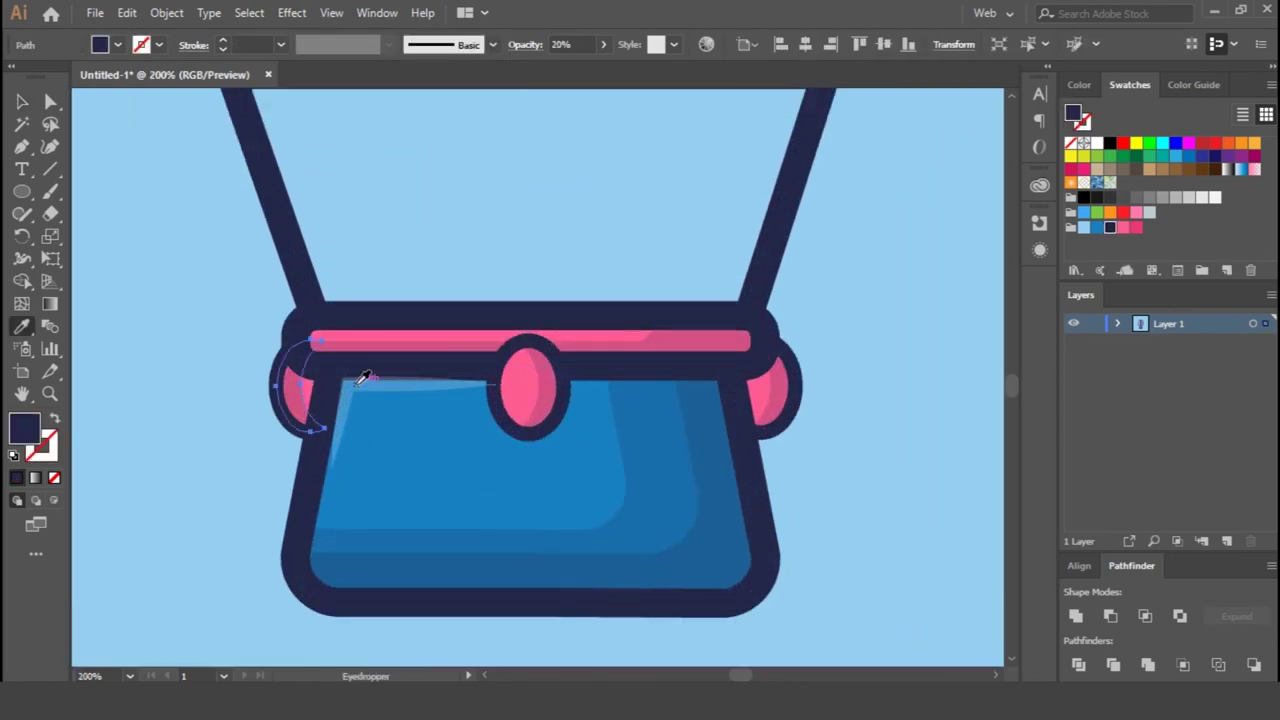
{"action": "key", "text": "i"}
{"action": "left_click", "coordinate": [238, 456]}
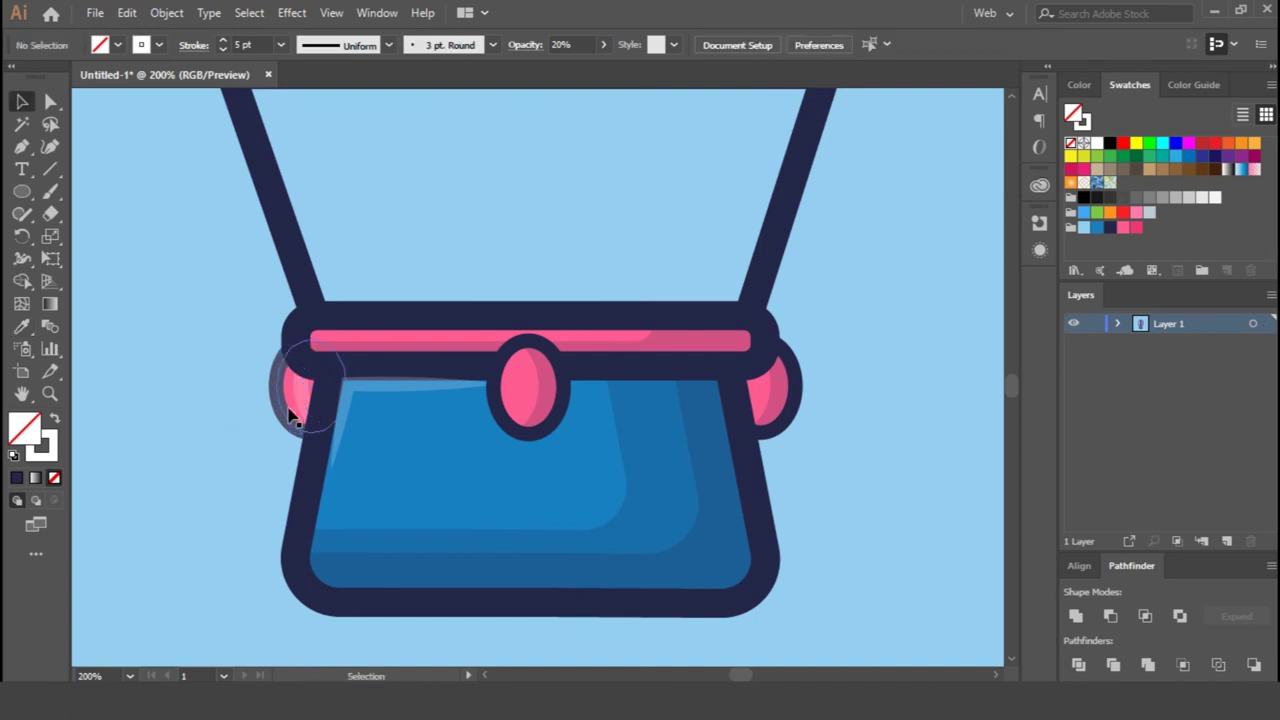
{"action": "left_click", "coordinate": [277, 403]}
{"action": "key", "text": "ctrl+plus"}
{"action": "key", "text": "ctrl+plus"}
{"action": "key", "text": "ctrl+plus"}
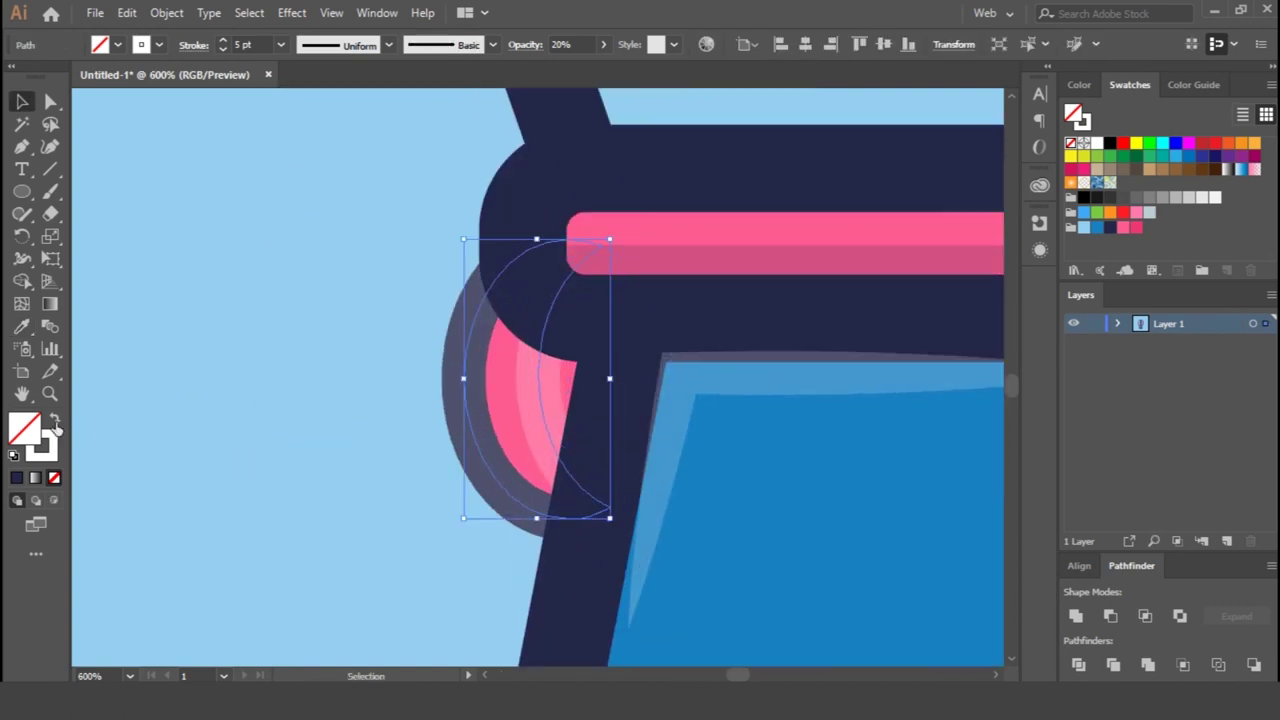
{"action": "left_click", "coordinate": [52, 432]}
{"action": "left_click", "coordinate": [342, 540]}
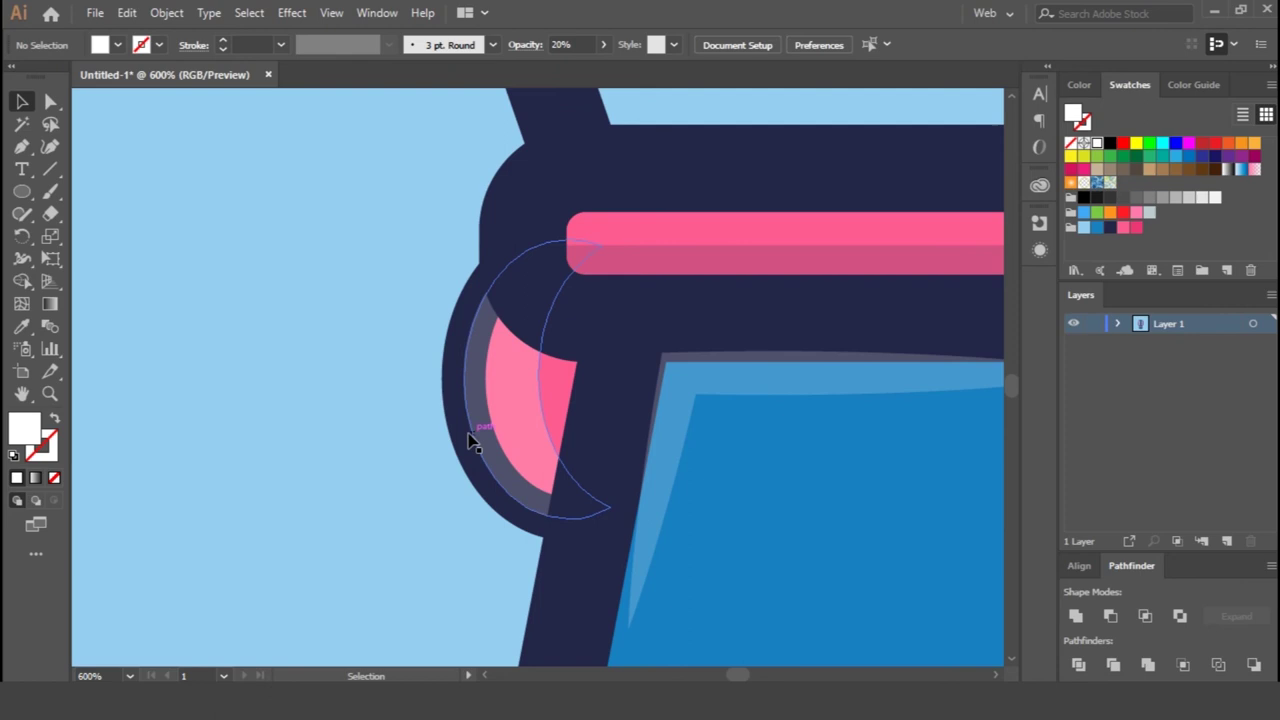
{"action": "left_click", "coordinate": [543, 394]}
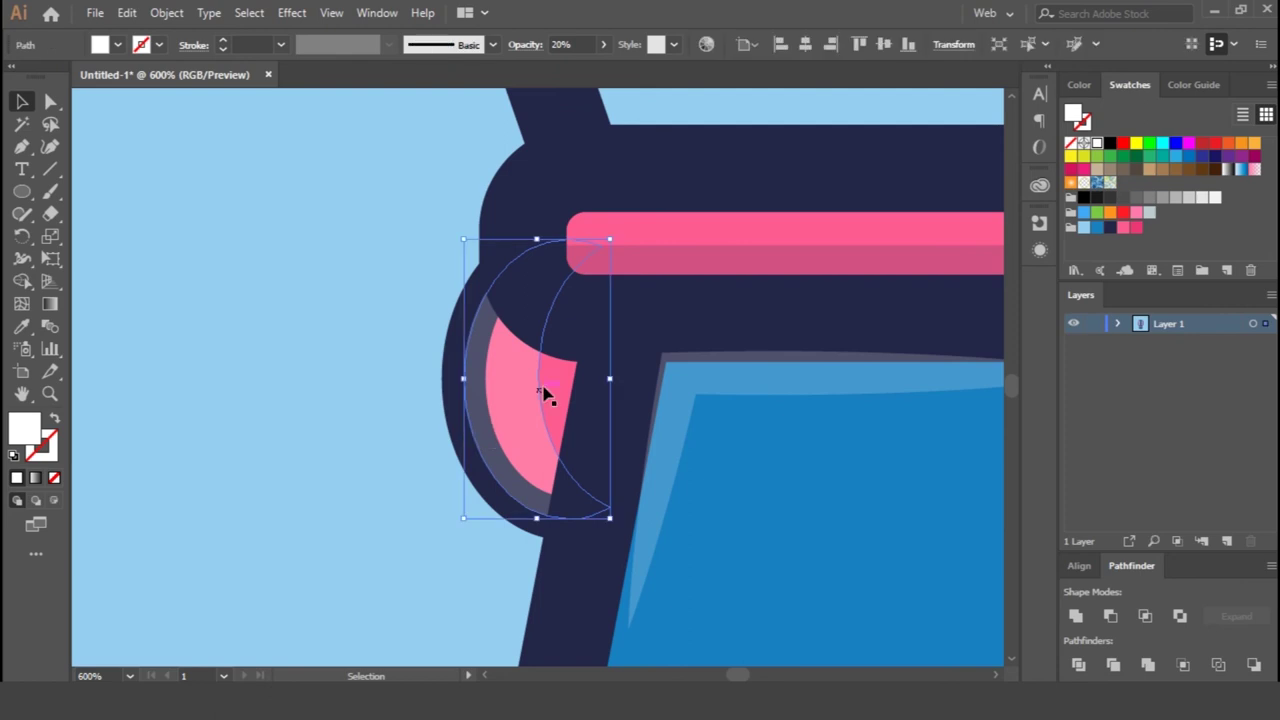
{"action": "left_click", "coordinate": [54, 478]}
- Vertically centre the whole balloon on the artboard
{"action": "key", "text": "ctrl+shift+a"}
{"action": "key", "text": "ctrl+0"}
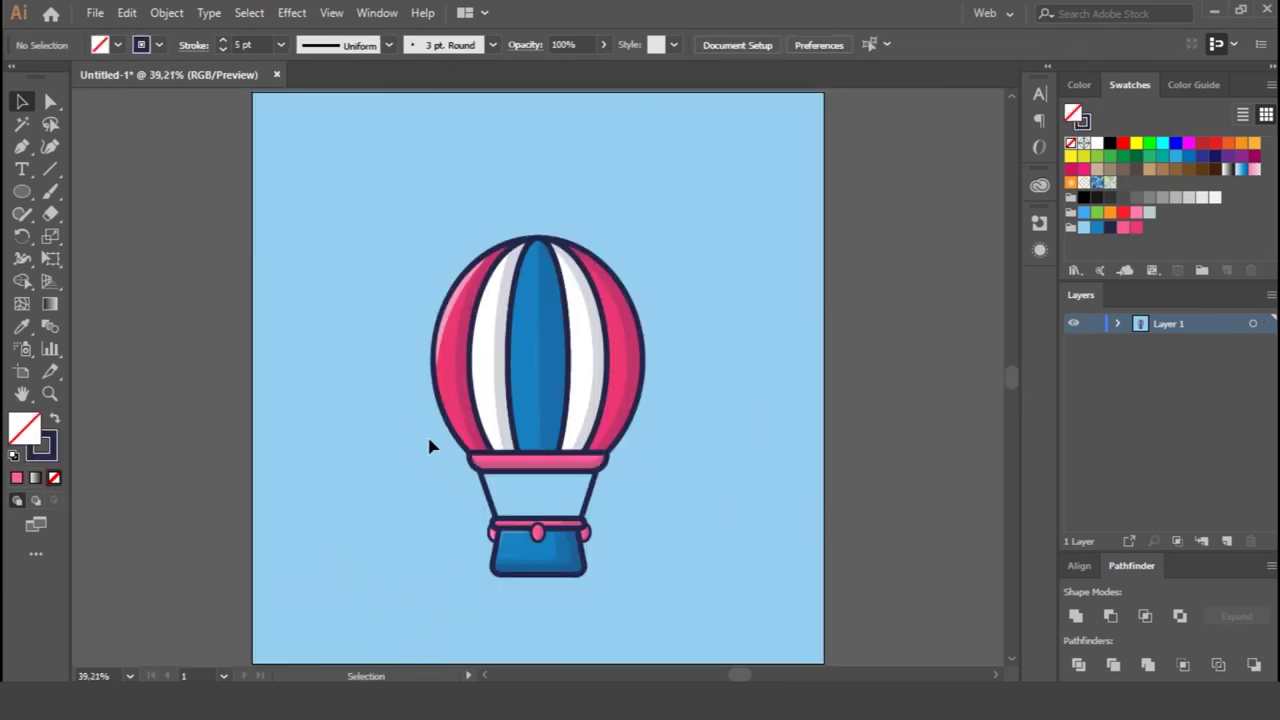
{"action": "mouse_move", "coordinate": [525, 437]}
{"action": "left_mouse_down"}
{"action": "mouse_move", "coordinate": [686, 577]}
{"action": "mouse_move", "coordinate": [628, 575]}
{"action": "mouse_move", "coordinate": [639, 567]}
{"action": "left_mouse_up"}
{"action": "left_click", "coordinate": [884, 46]}
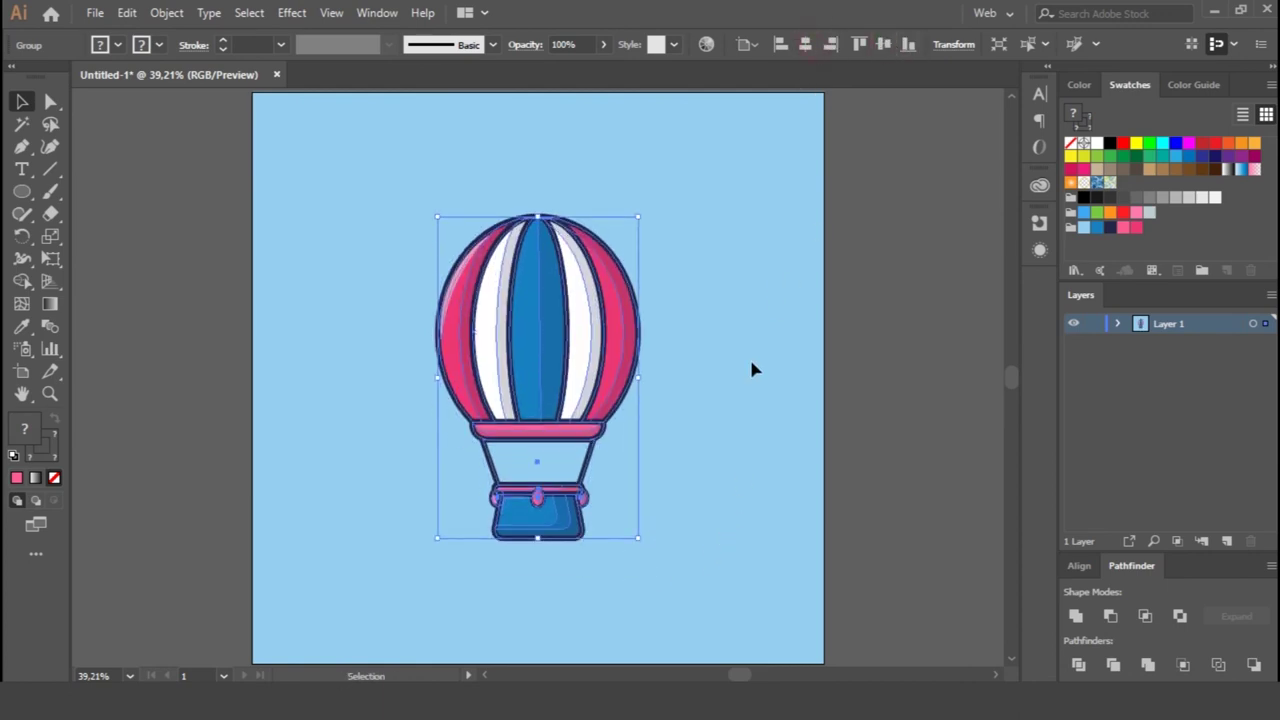
- Draw a small circle right of the balloon, styled like the pink stripe
{"action": "left_click", "coordinate": [894, 417]}
{"action": "key", "text": "ctrl+plus"}
{"action": "left_click", "coordinate": [466, 432]}
{"action": "left_click", "coordinate": [22, 193]}
{"action": "left_click_drag", "start_coordinate": [688, 360], "coordinate": [704, 376]}
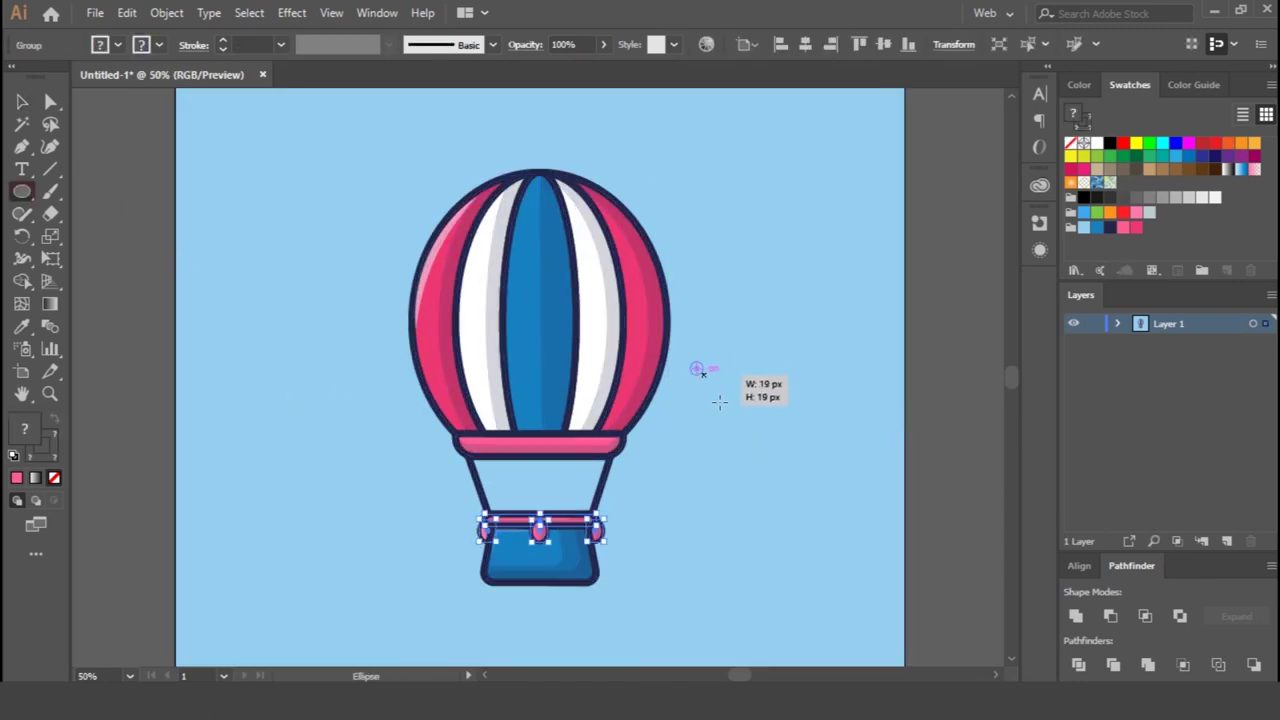
{"action": "key", "text": "ctrl+plus"}
{"action": "key", "text": "ctrl+plus"}
{"action": "key", "text": "ctrl+plus"}
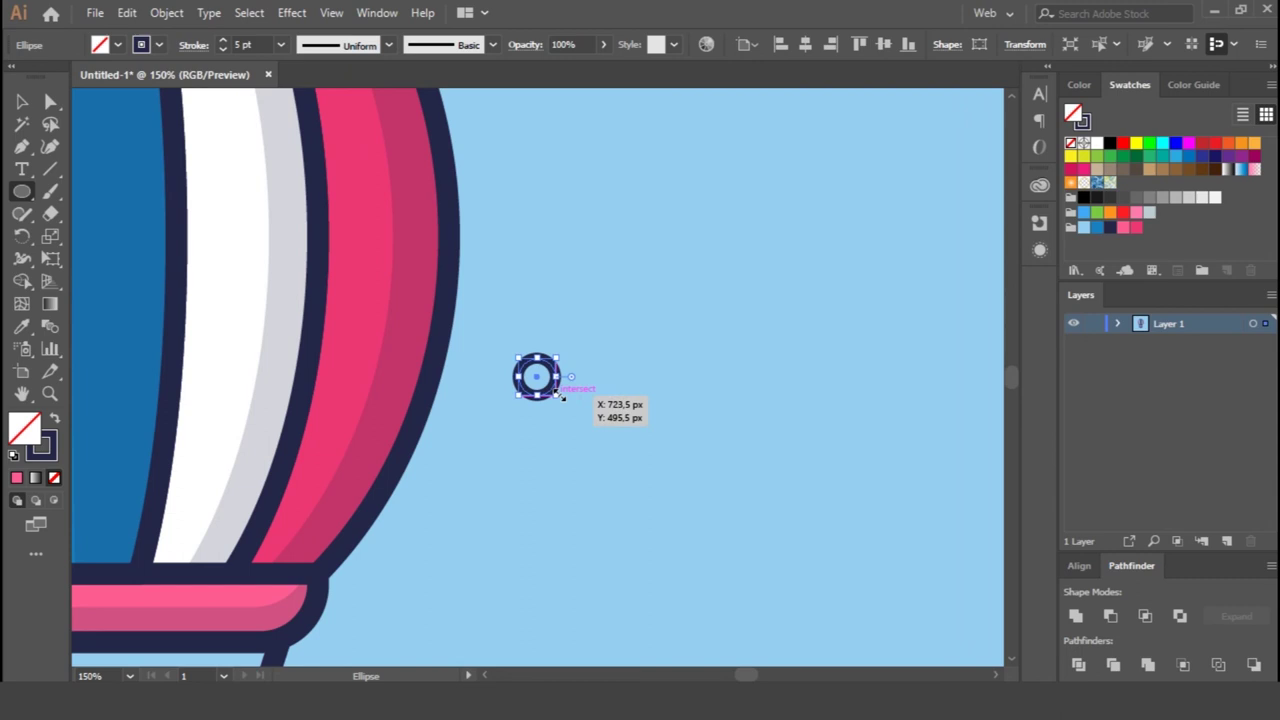
{"action": "key", "text": "i"}
{"action": "left_click", "coordinate": [363, 320]}
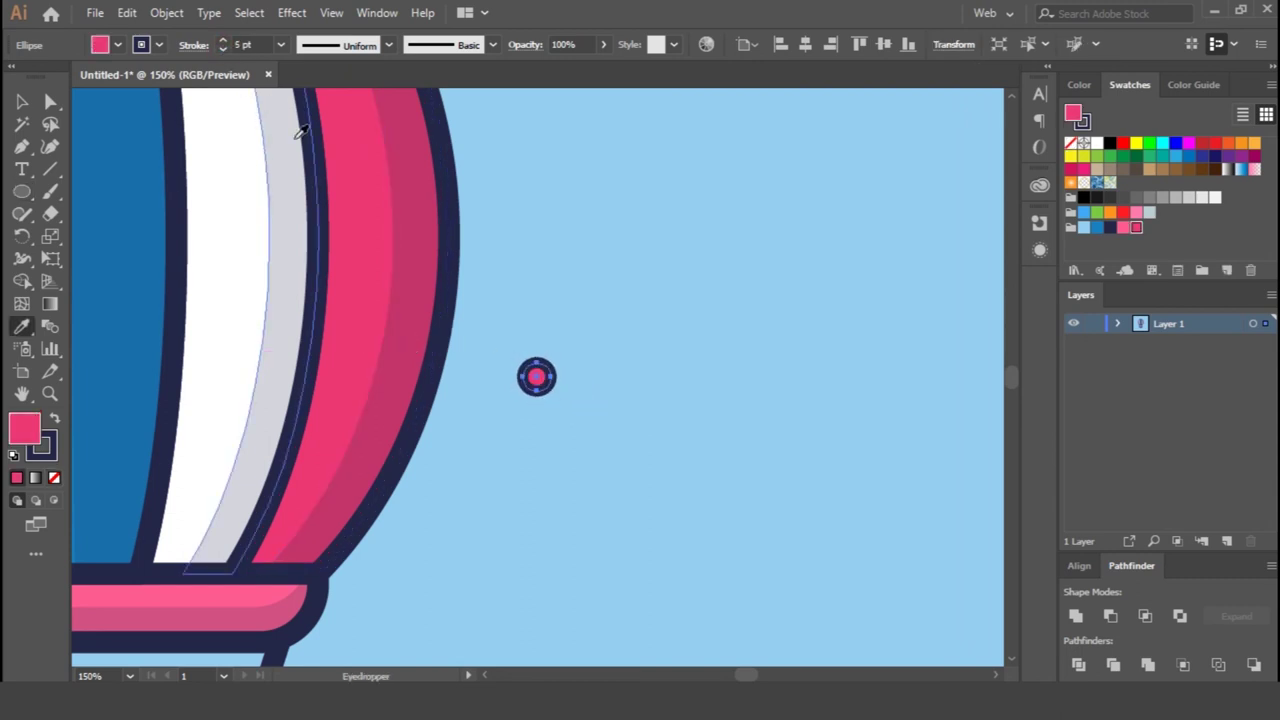
- Duplicate the dot twice above it and make one copy solid navy
{"action": "key", "text": "v"}
{"action": "left_click_drag", "start_coordinate": [537, 377], "coordinate": [591, 258], "text": "alt"}
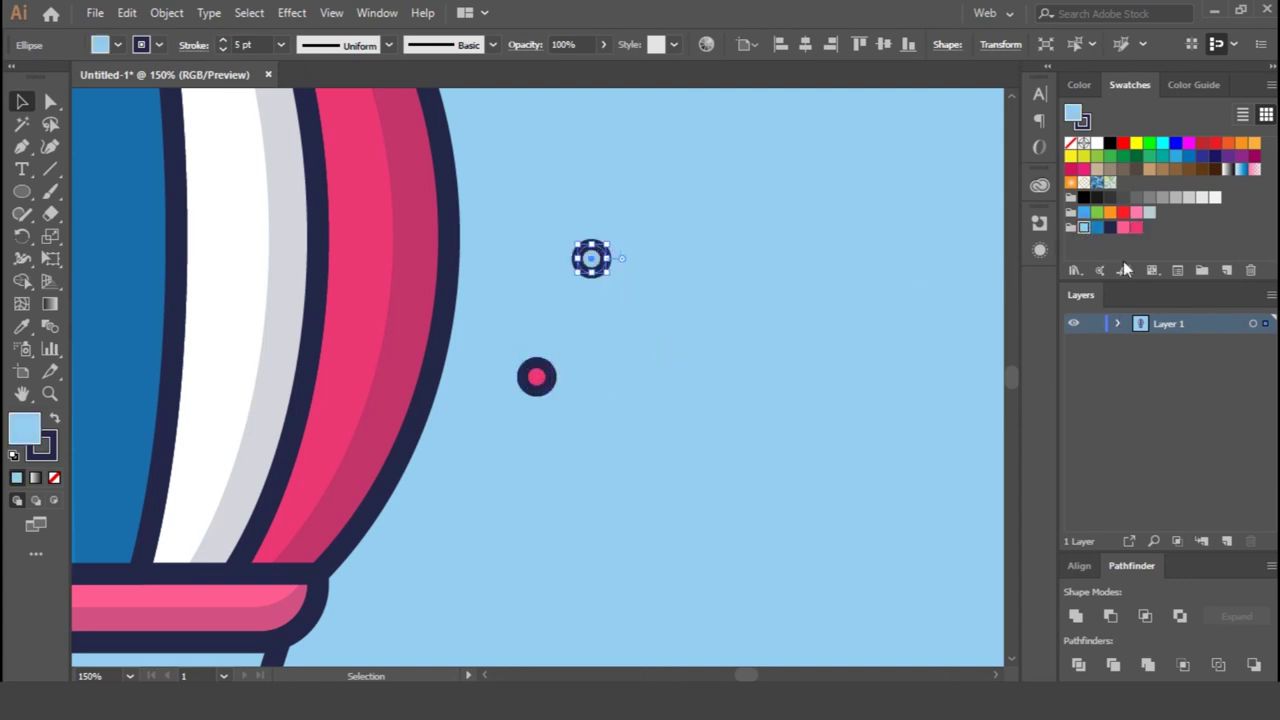
{"action": "left_click_drag", "start_coordinate": [599, 263], "coordinate": [615, 326], "text": "alt"}
{"action": "left_click", "coordinate": [54, 478]}
{"action": "key", "text": "shift+x"}
{"action": "left_click", "coordinate": [732, 467]}
- Copy the three dots to the balloon's left side, lowering the bottom one
{"action": "key", "text": "ctrl+0"}
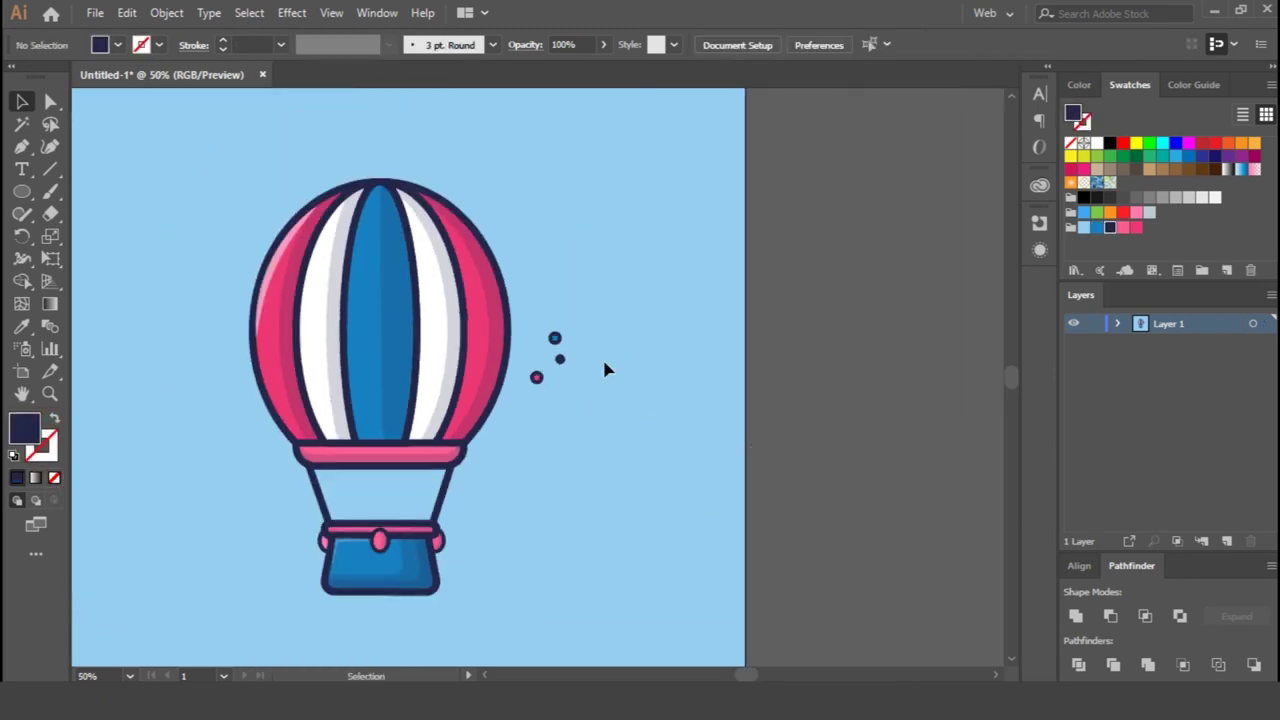
{"action": "mouse_move", "coordinate": [558, 340]}
{"action": "left_mouse_down"}
{"action": "mouse_move", "coordinate": [541, 342]}
{"action": "mouse_move", "coordinate": [615, 418]}
{"action": "left_mouse_up"}
{"action": "left_click_drag", "start_coordinate": [547, 355], "coordinate": [218, 389], "text": "alt"}
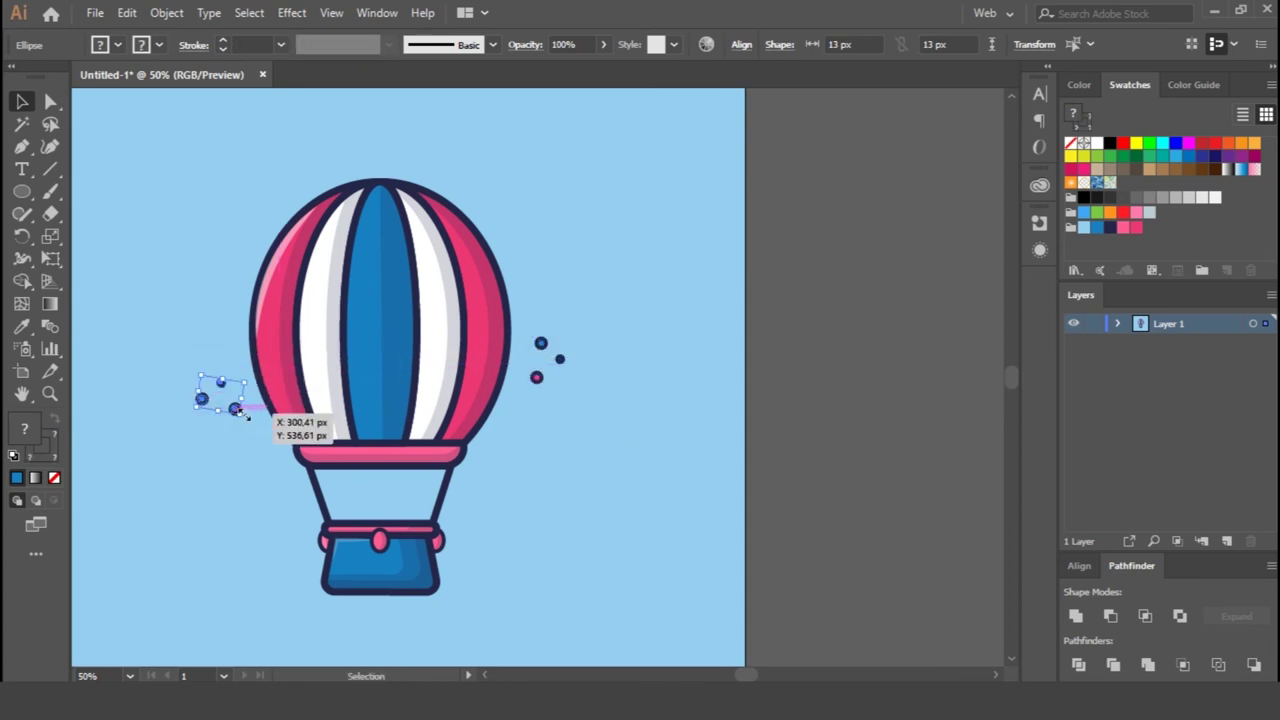
{"action": "left_click_drag", "start_coordinate": [234, 409], "coordinate": [234, 437]}
{"action": "left_click", "coordinate": [657, 491]}
- Raise the right-side dots higher beside the balloon
{"action": "left_click_drag", "start_coordinate": [541, 342], "coordinate": [541, 302]}
{"action": "left_click_drag", "start_coordinate": [561, 360], "coordinate": [560, 323]}
{"action": "left_click", "coordinate": [621, 443]}
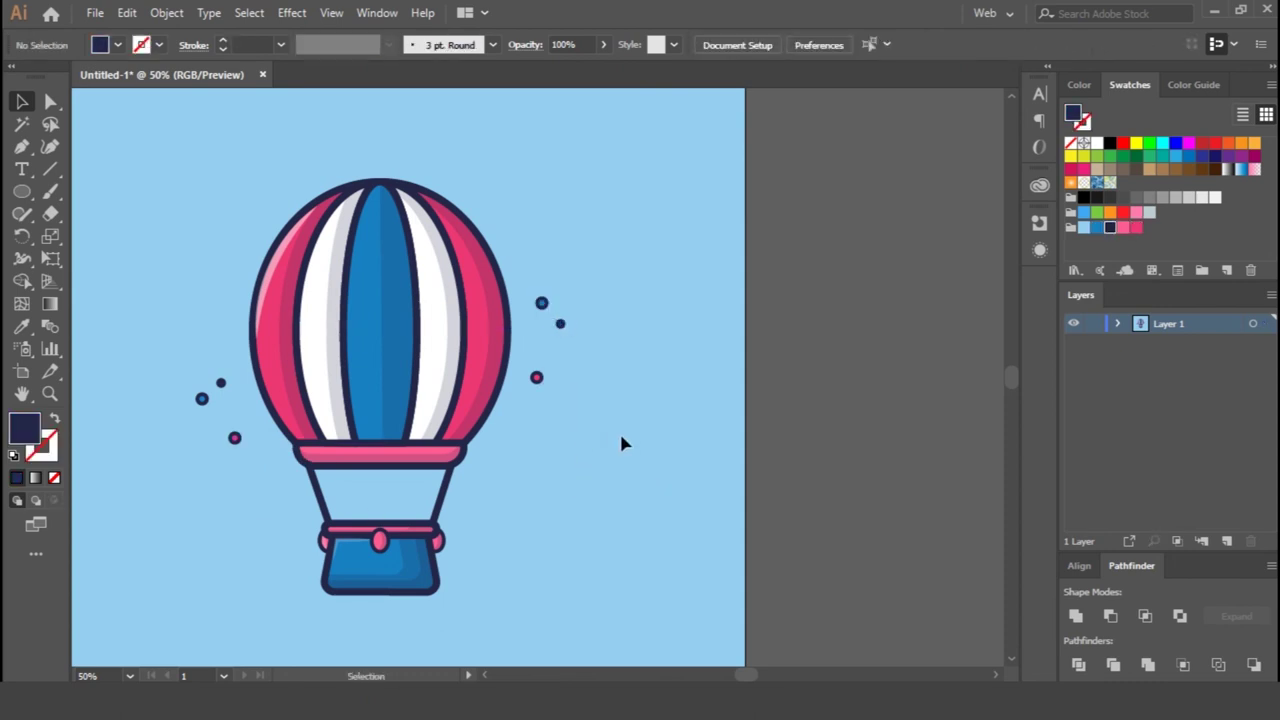
{"action": "left_click_drag", "start_coordinate": [621, 443], "coordinate": [799, 473]}
{"action": "key", "text": "ctrl+plus"}
{"action": "key", "text": "ctrl+plus"}
{"action": "key", "text": "ctrl+plus"}
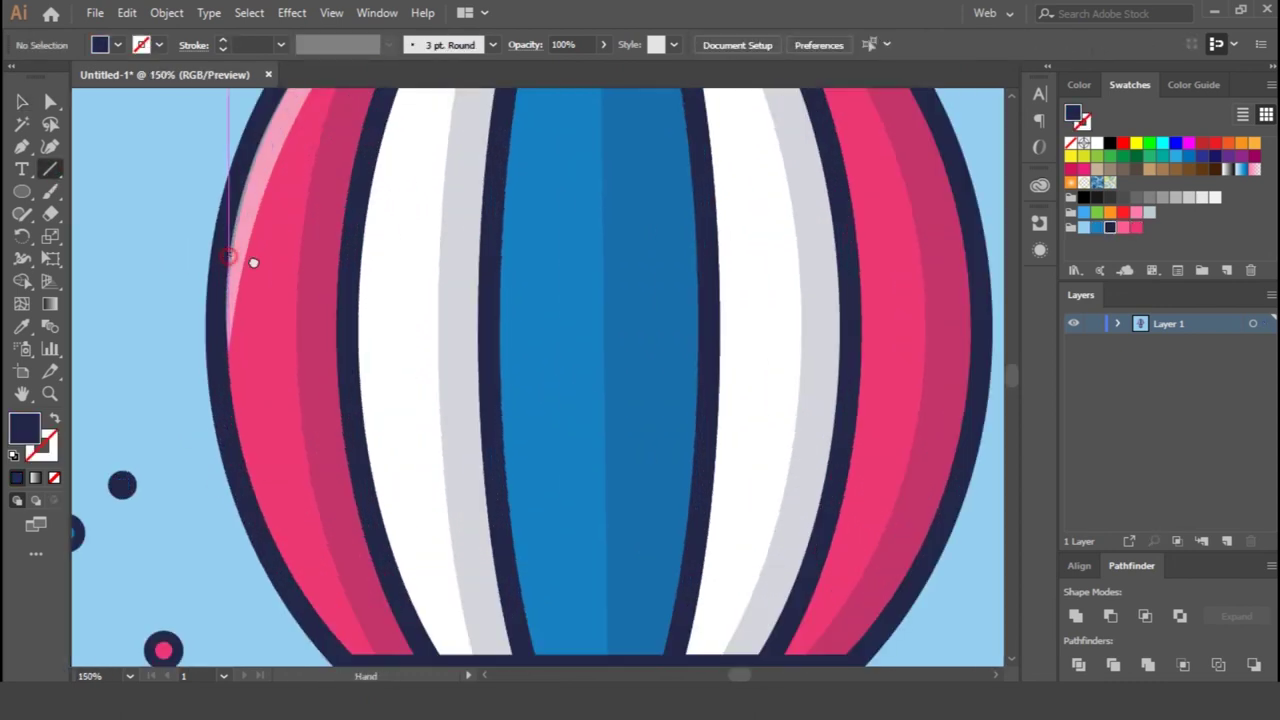
- Draw a short vertical line with the balloon outline's navy stroke and no fill
{"action": "key", "text": "ctrl+plus"}
{"action": "left_click_drag", "start_coordinate": [360, 340], "coordinate": [360, 356]}
{"action": "key", "text": "ctrl+plus"}
{"action": "key", "text": "i"}
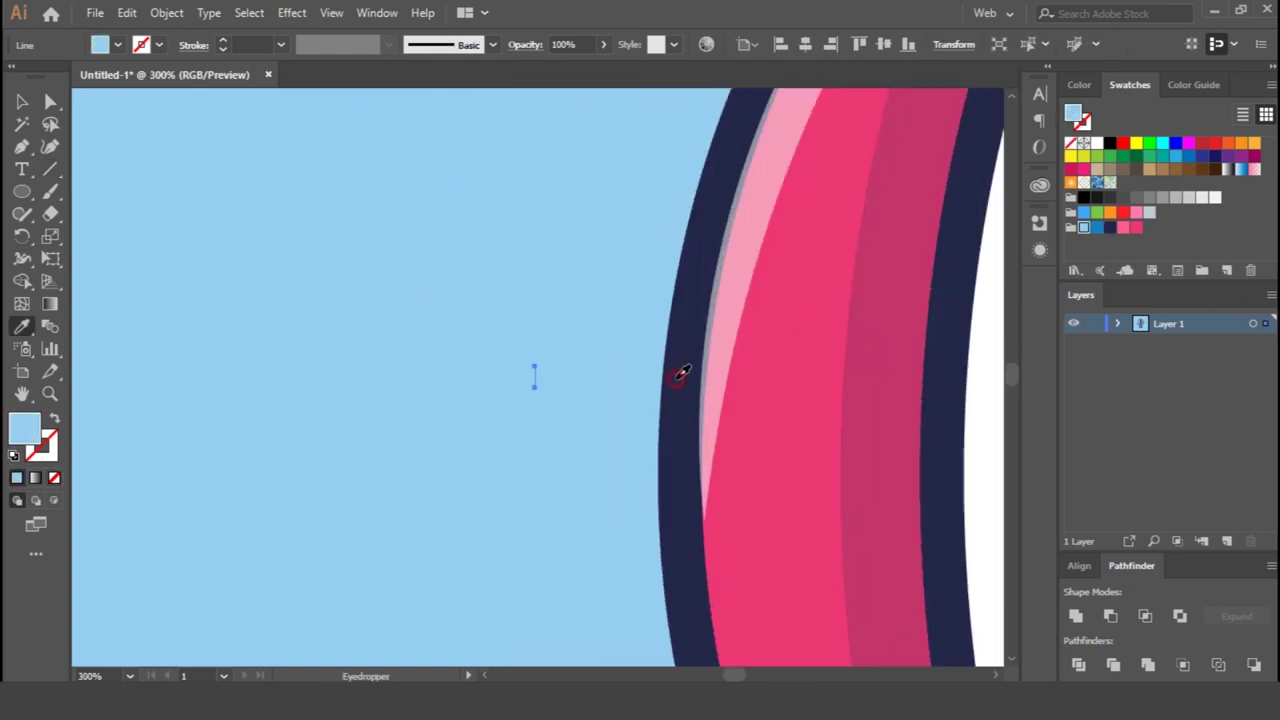
{"action": "left_click", "coordinate": [687, 375]}
{"action": "left_click", "coordinate": [55, 478]}
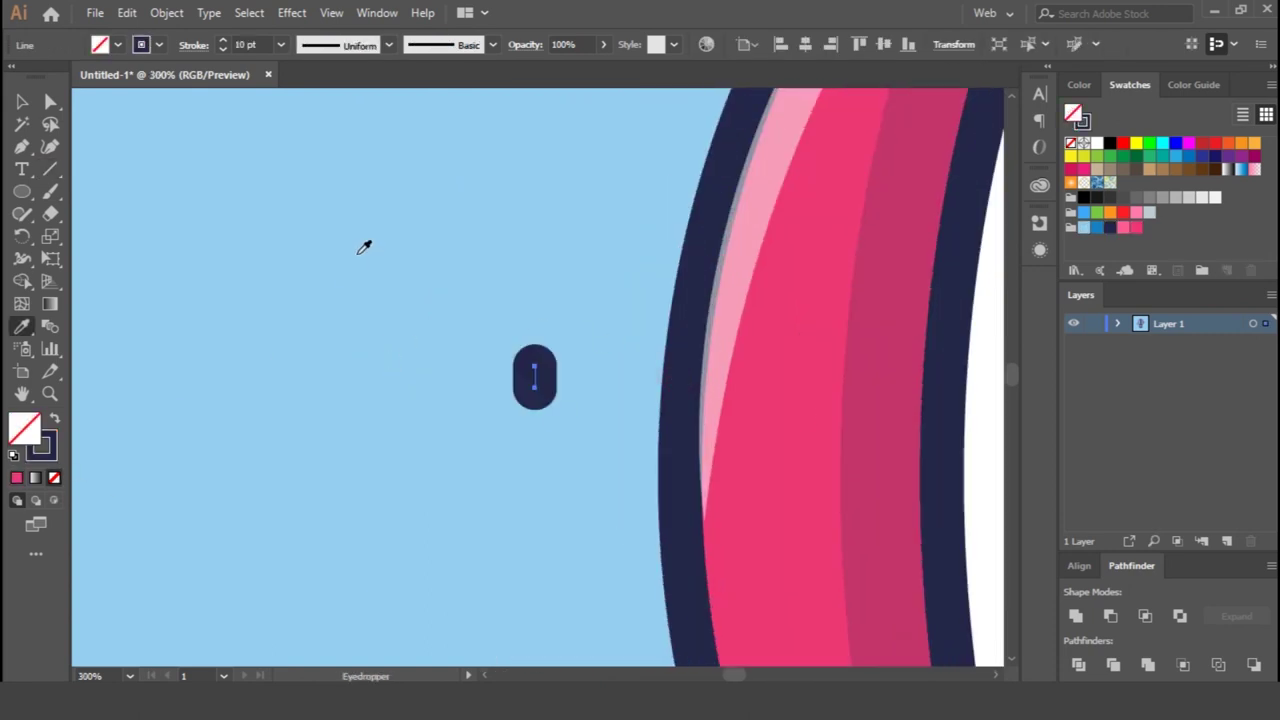
{"action": "key", "text": "v"}
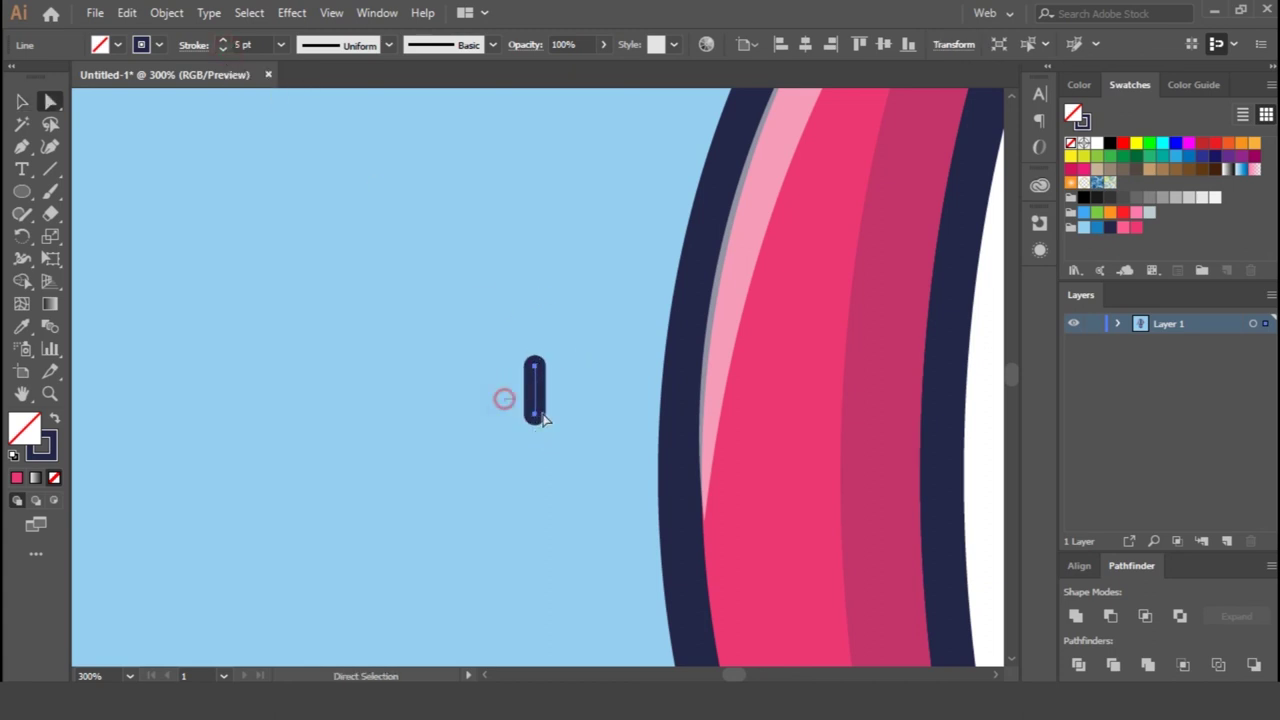
- Shorten the line into a stub and add a crossing copy to form a sparkle
{"action": "left_click_drag", "start_coordinate": [503, 400], "coordinate": [560, 437]}
{"action": "key", "text": "Up"}
{"action": "key", "text": "Up"}
{"action": "key", "text": "Up"}
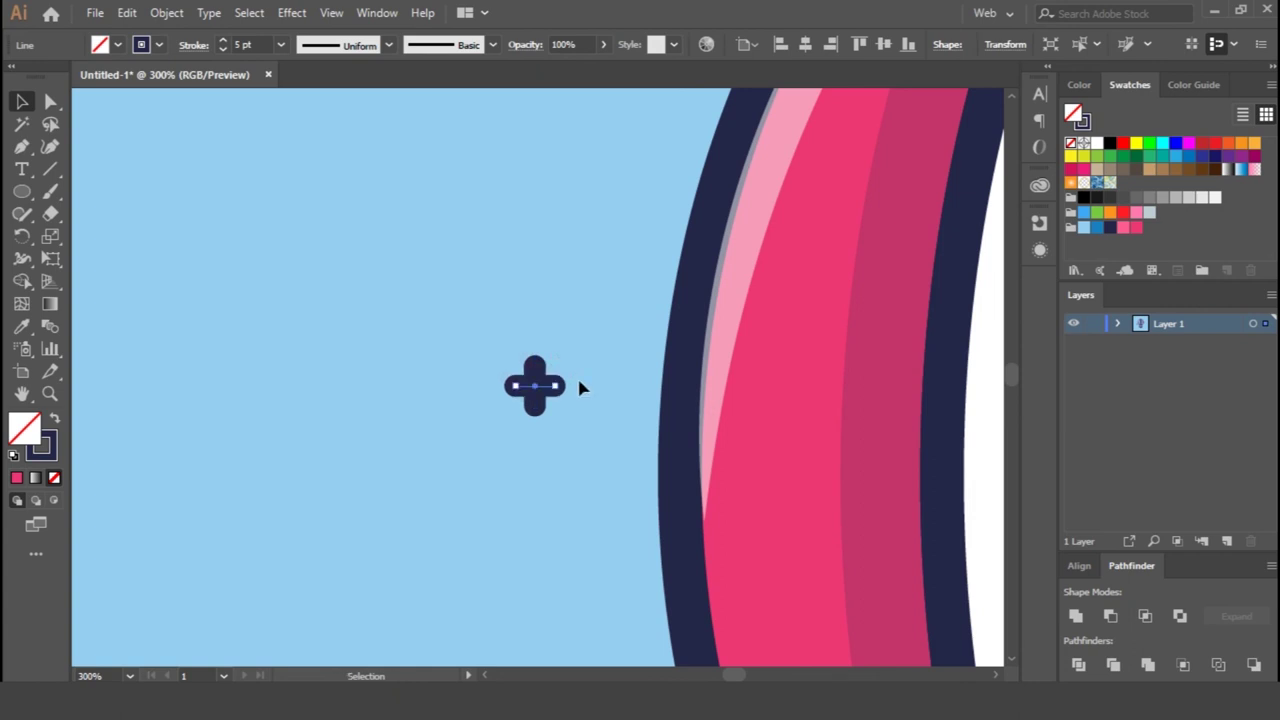
{"action": "left_click", "coordinate": [537, 376]}
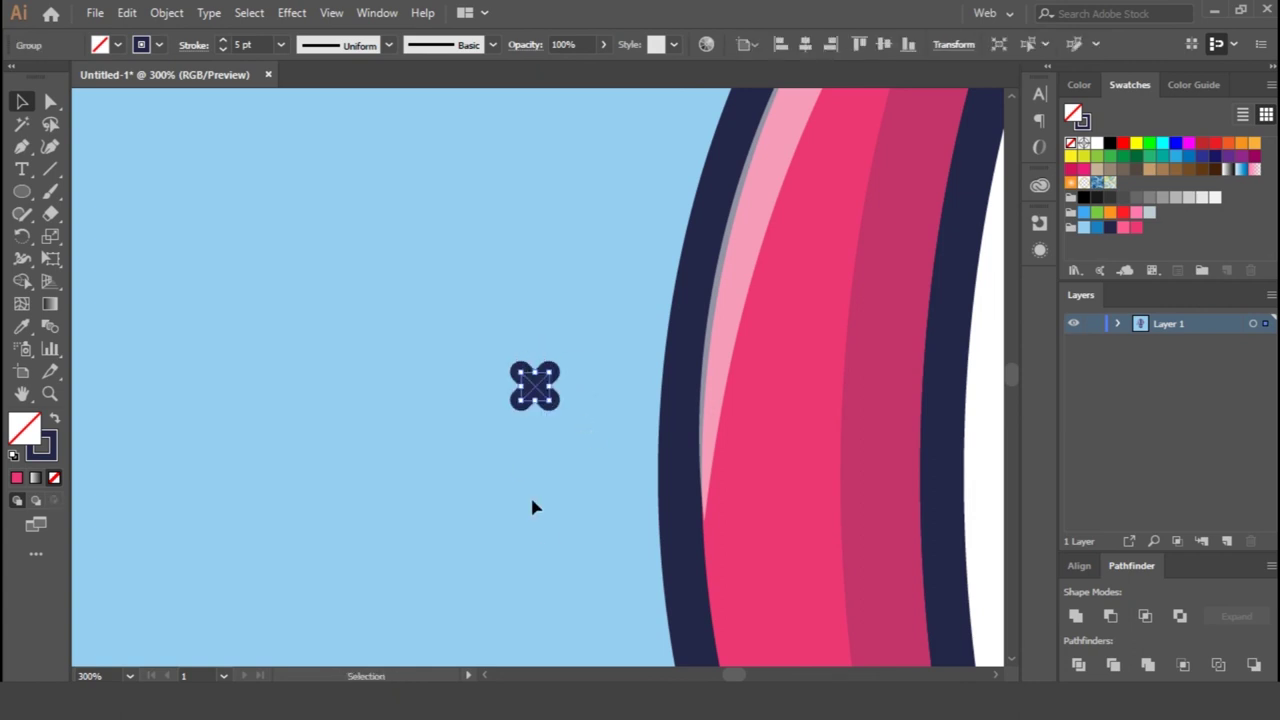
{"action": "key", "text": "ctrl+1"}
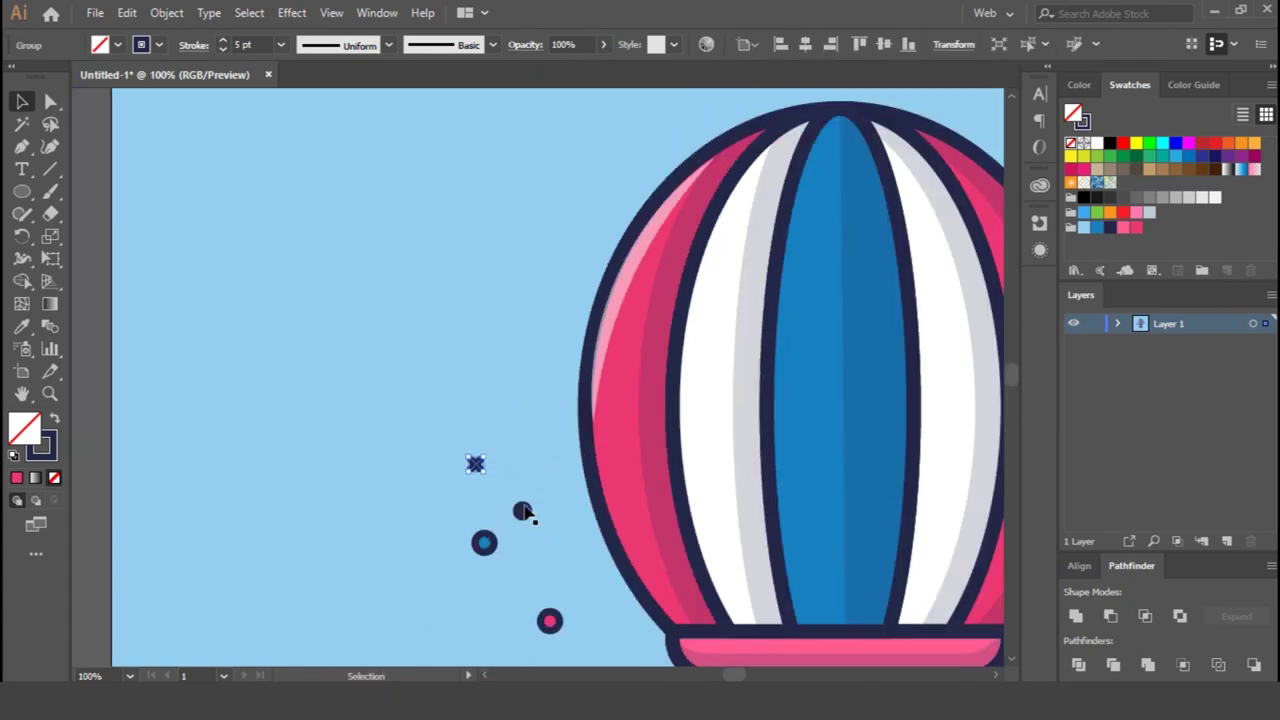
- Place a sparkle copy right of the balloon and draw a circle below-right
{"action": "left_click_drag", "start_coordinate": [476, 468], "coordinate": [946, 369]}
{"action": "scroll", "coordinate": [640, 420], "scroll_direction": "right", "scroll_amount": 5}
{"action": "left_click_drag", "start_coordinate": [732, 363], "coordinate": [912, 304]}
{"action": "left_click", "coordinate": [920, 531]}
{"action": "key", "text": "ctrl+0"}
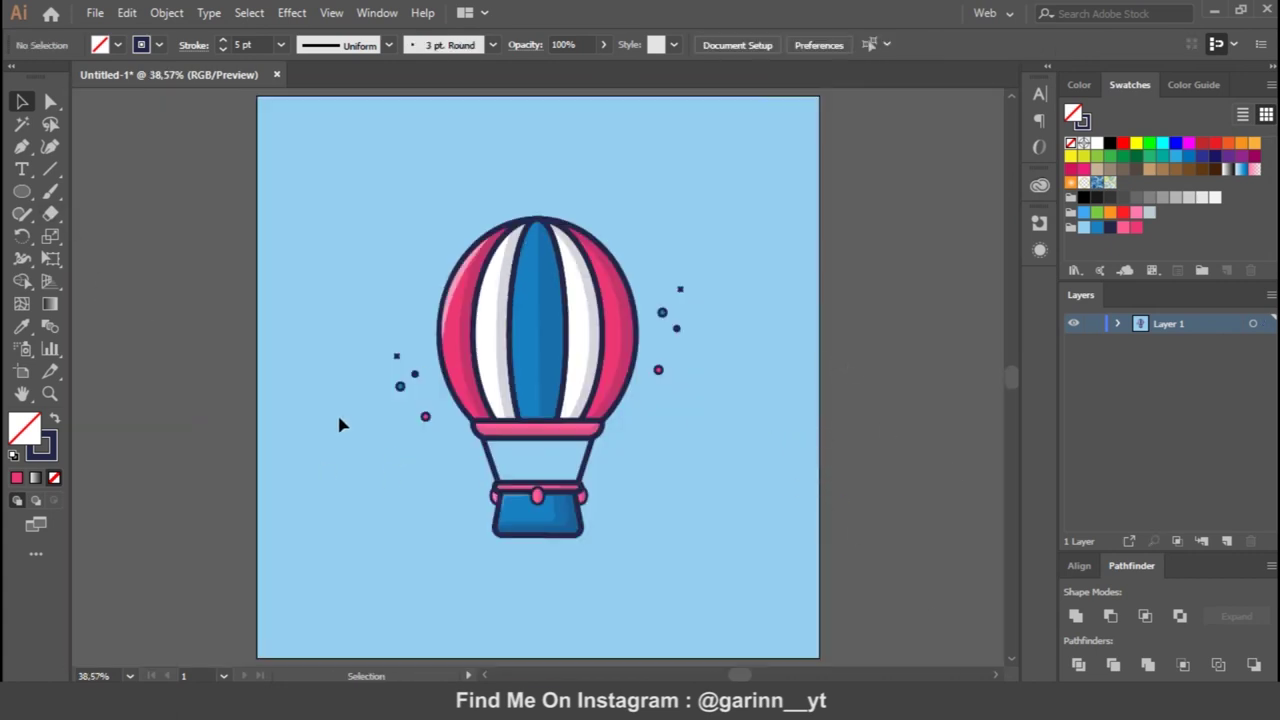
{"action": "left_click_drag", "start_coordinate": [607, 445], "coordinate": [728, 566]}
- Add an overlapping circle and a rectangle covering the circles' lower halves
{"action": "mouse_move", "coordinate": [718, 425]}
{"action": "left_mouse_down"}
{"action": "mouse_move", "coordinate": [721, 461]}
{"action": "mouse_move", "coordinate": [796, 556]}
{"action": "left_mouse_up"}
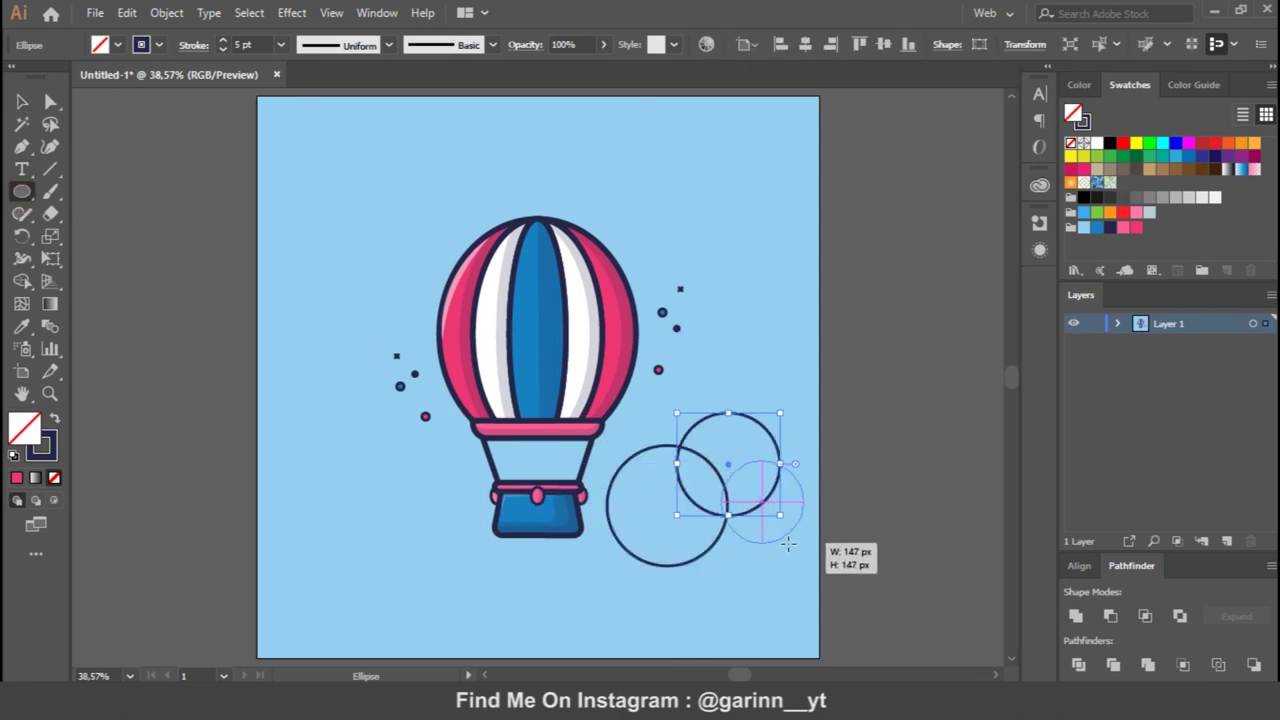
{"action": "left_click", "coordinate": [113, 197]}
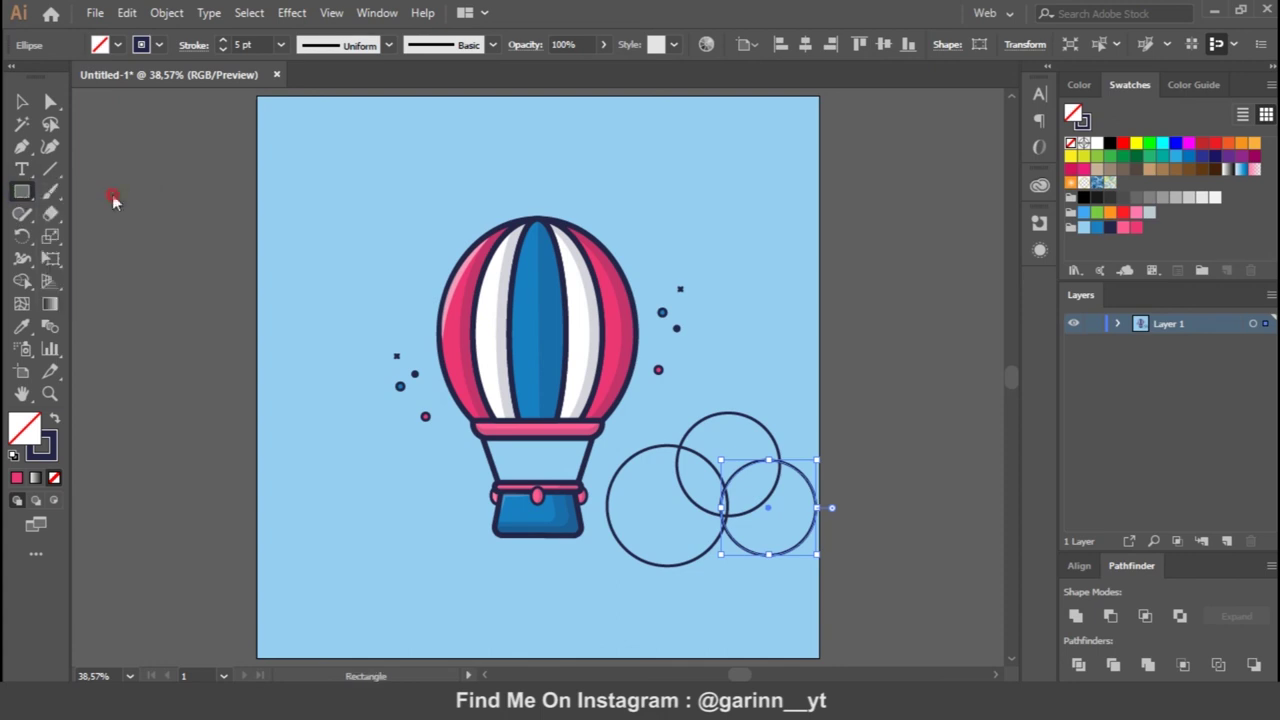
{"action": "left_click_drag", "start_coordinate": [598, 511], "coordinate": [888, 595]}
{"action": "key", "text": "v"}
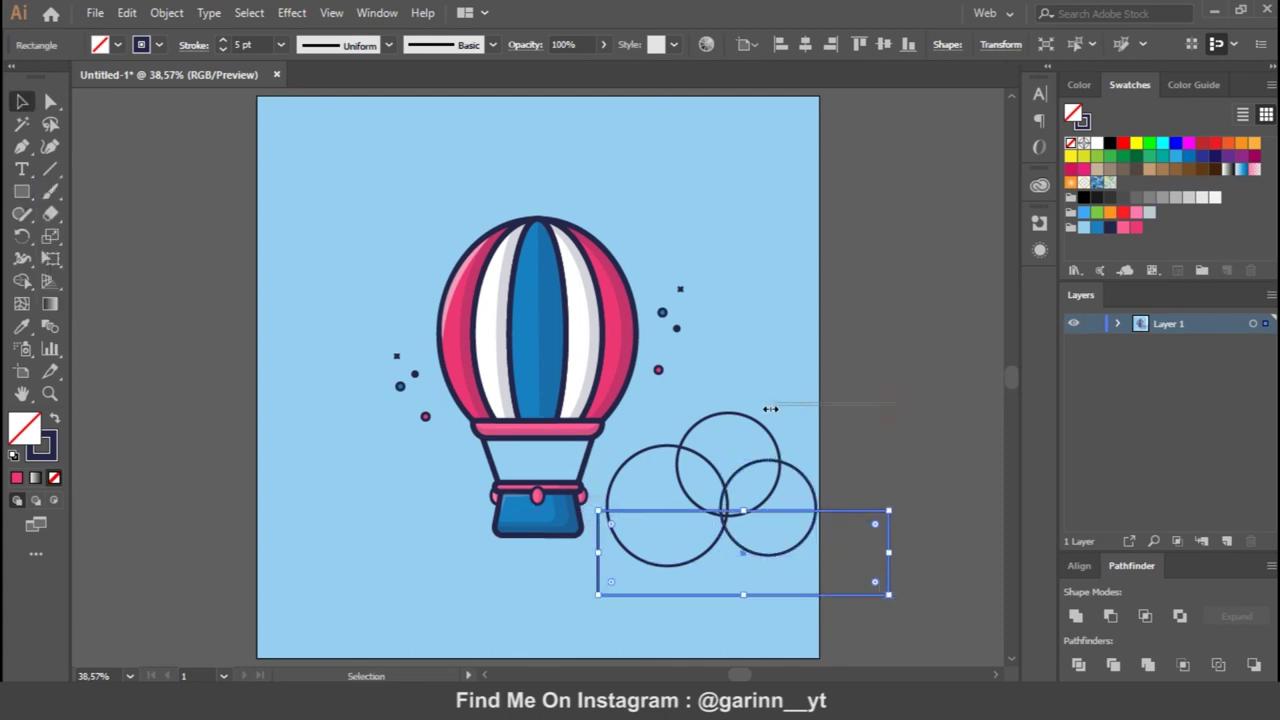
{"action": "left_click", "coordinate": [886, 403]}
{"action": "left_click_drag", "start_coordinate": [660, 593], "coordinate": [948, 505]}
- With Shape Builder, delete the lower parts and merge the rest into one flat-bottomed cloud
{"action": "key", "text": "shift+m"}
{"action": "left_click", "coordinate": [814, 571], "text": "alt"}
{"action": "left_click", "coordinate": [777, 543], "text": "alt"}
{"action": "left_click", "coordinate": [702, 551], "text": "alt"}
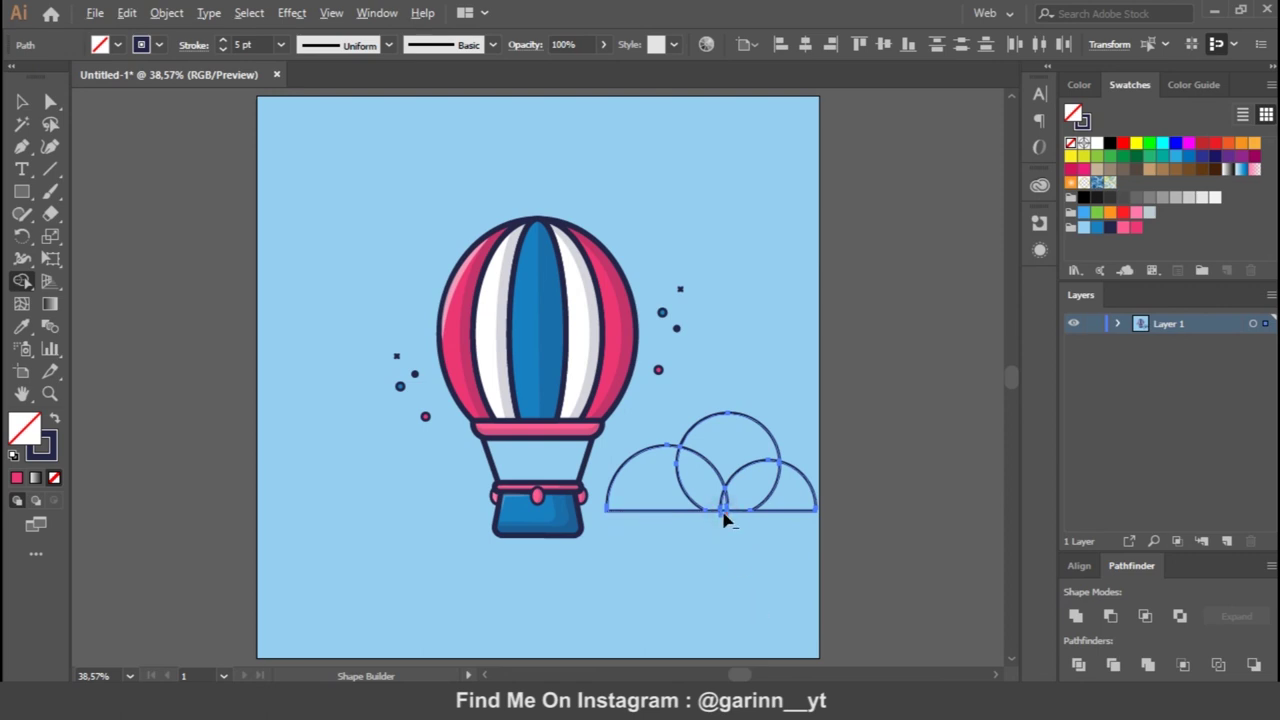
{"action": "left_click_drag", "start_coordinate": [678, 482], "coordinate": [782, 503]}
{"action": "left_click_drag", "start_coordinate": [783, 575], "coordinate": [934, 571]}
- Give the cloud the white stripe's fill and navy outline
{"action": "scroll", "coordinate": [934, 571], "scroll_direction": "up", "scroll_amount": 3}
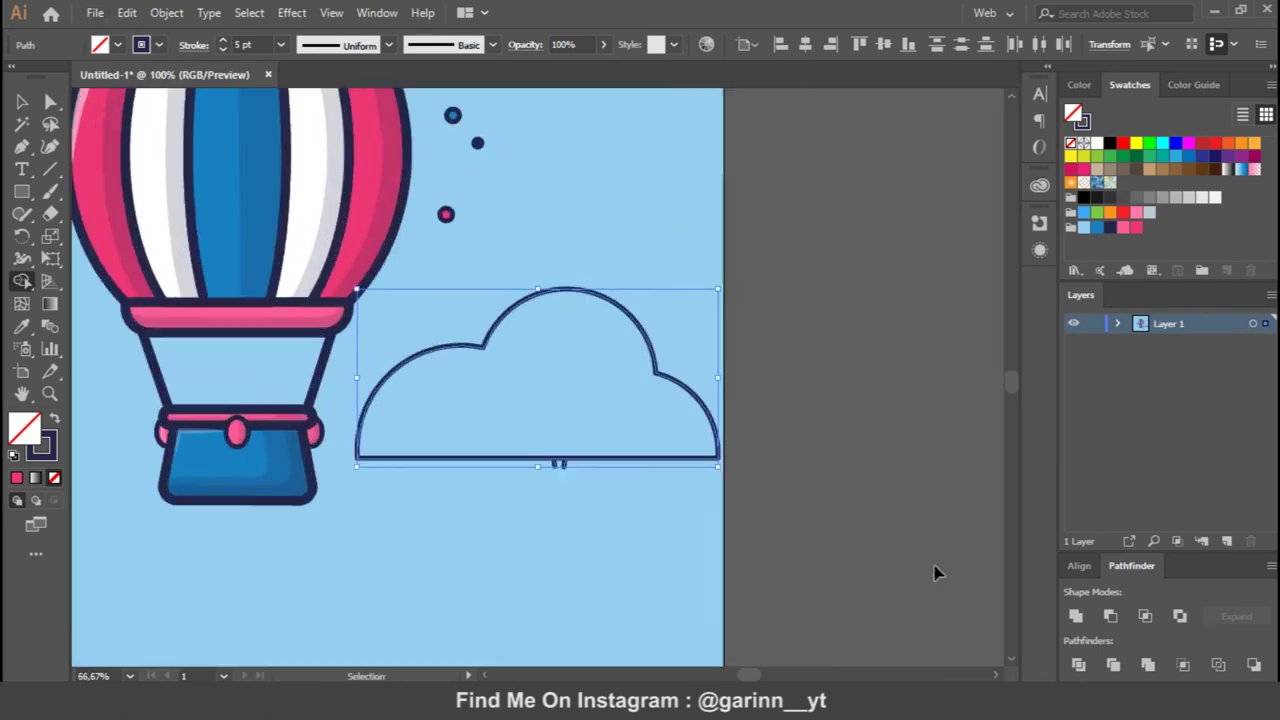
{"action": "key", "text": "ctrl+plus"}
{"action": "key", "text": "ctrl+plus"}
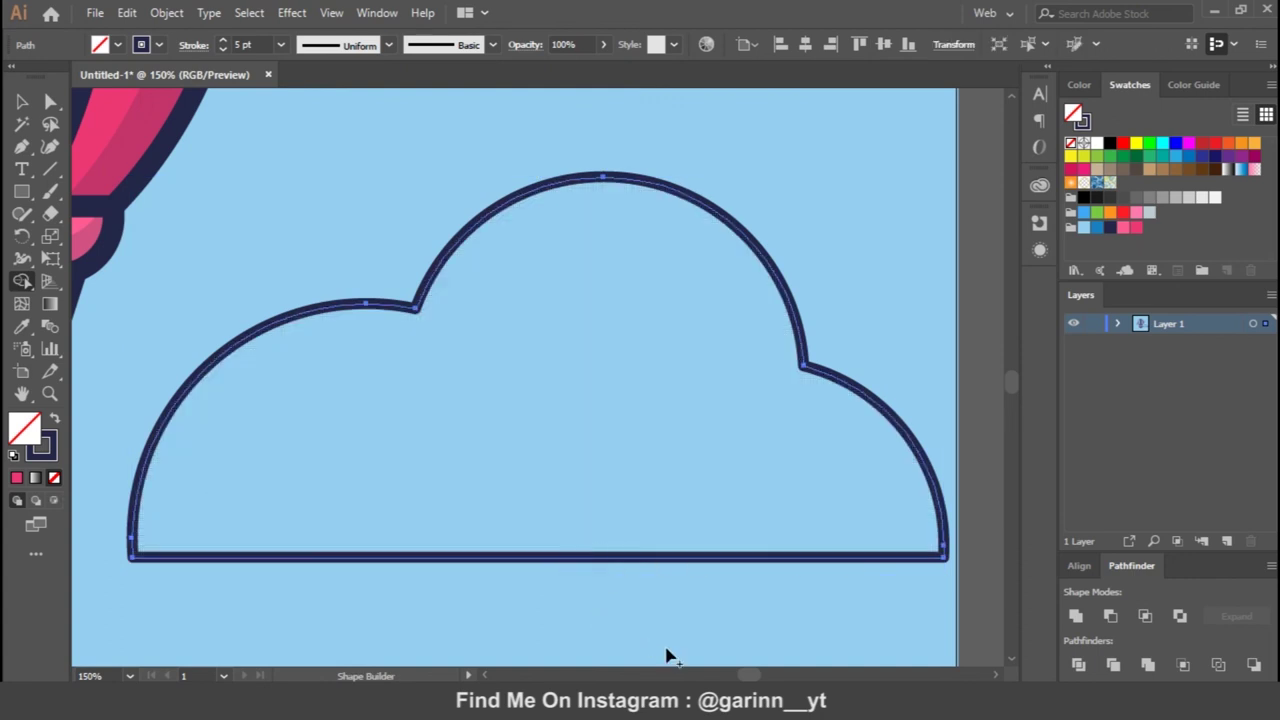
{"action": "key", "text": "ctrl+minus"}
{"action": "key", "text": "ctrl+minus"}
{"action": "key", "text": "ctrl+minus"}
{"action": "key", "text": "ctrl+minus"}
{"action": "left_click", "coordinate": [344, 274]}
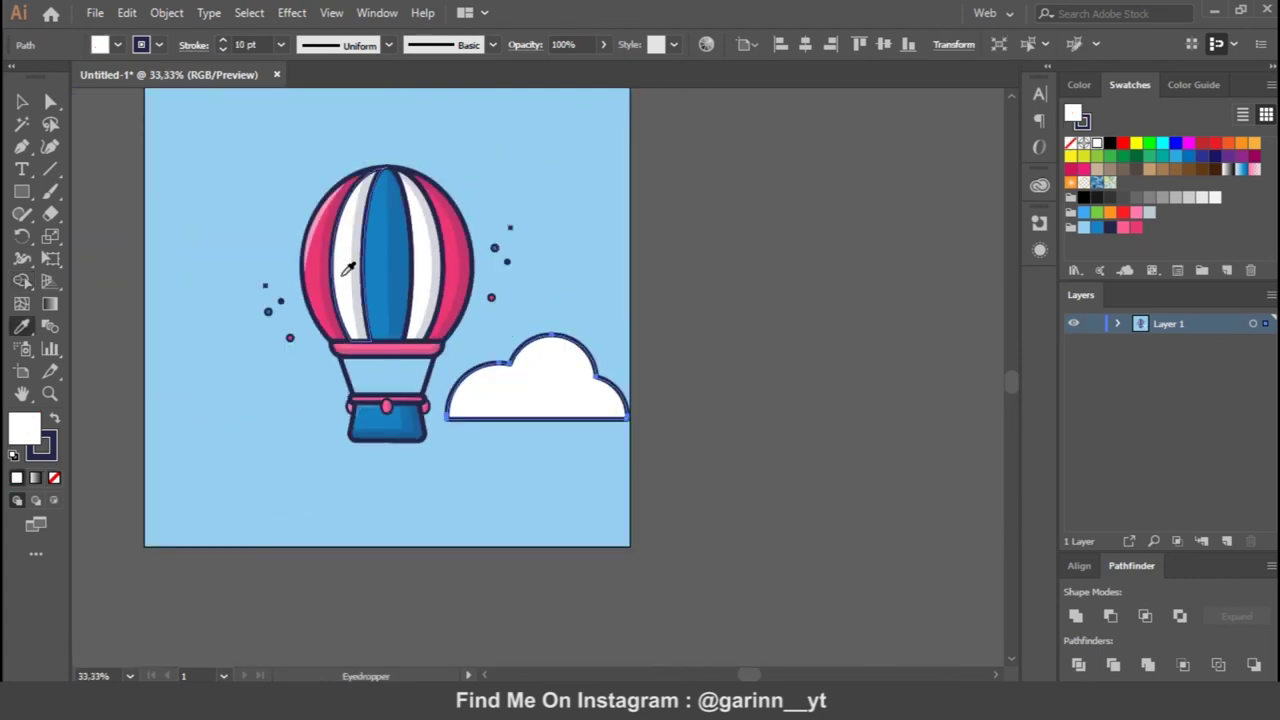
- Move the cloud beside the balloon, send it to the back, and shrink it
{"action": "key", "text": "v"}
{"action": "left_click_drag", "start_coordinate": [544, 386], "coordinate": [480, 340]}
{"action": "right_click", "coordinate": [483, 294]}
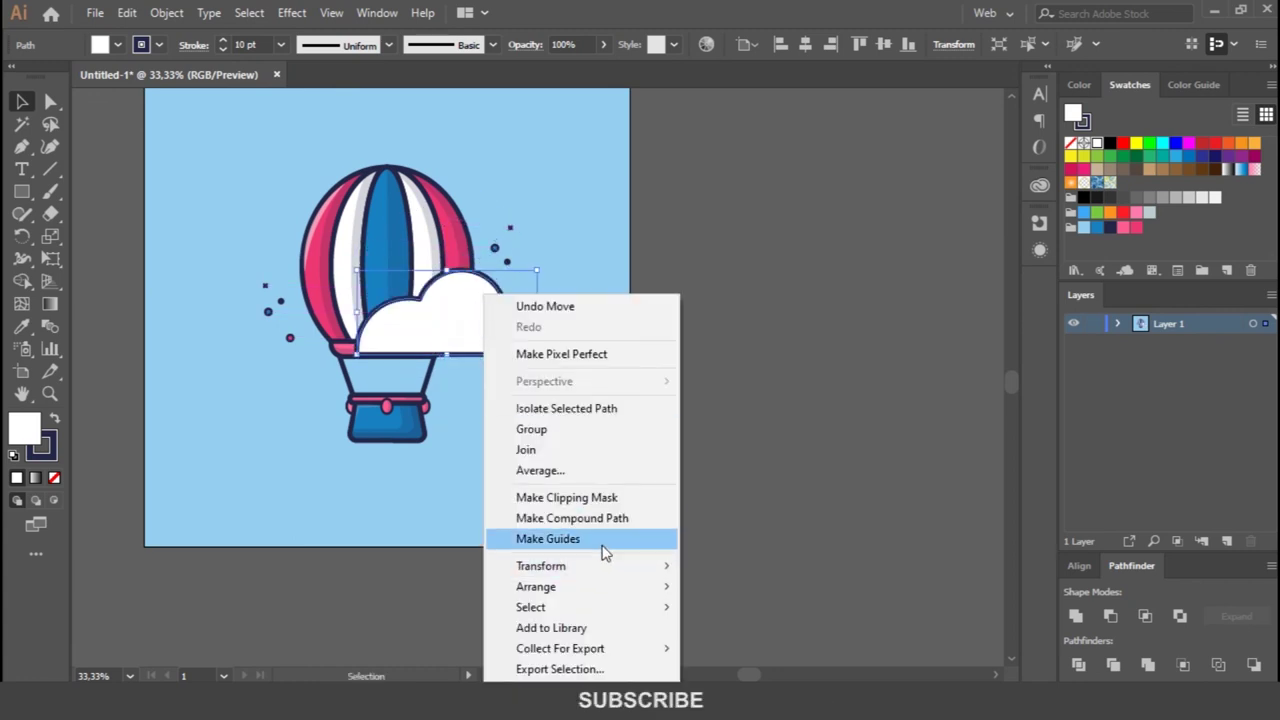
{"action": "left_click", "coordinate": [720, 628]}
{"action": "mouse_move", "coordinate": [441, 343]}
{"action": "left_mouse_down"}
{"action": "mouse_move", "coordinate": [527, 349]}
{"action": "mouse_move", "coordinate": [508, 337]}
{"action": "mouse_move", "coordinate": [540, 333]}
{"action": "left_mouse_up"}
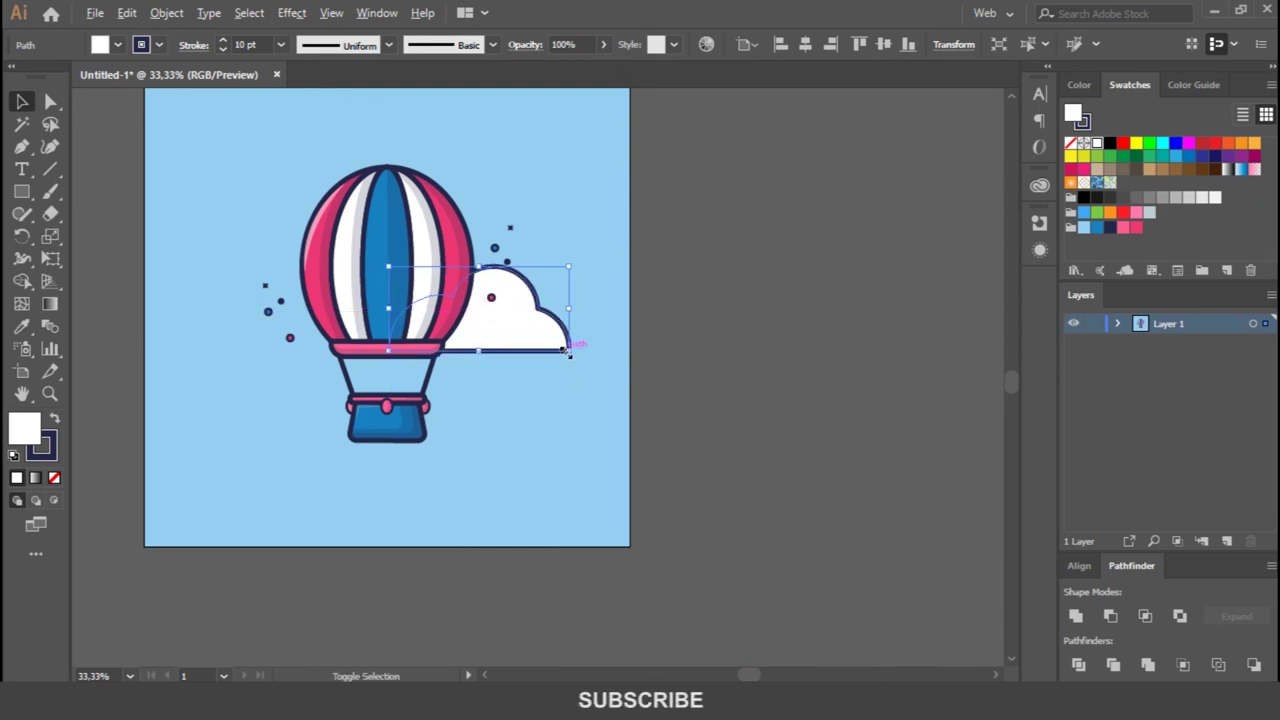
{"action": "left_click_drag", "start_coordinate": [540, 333], "coordinate": [528, 350]}
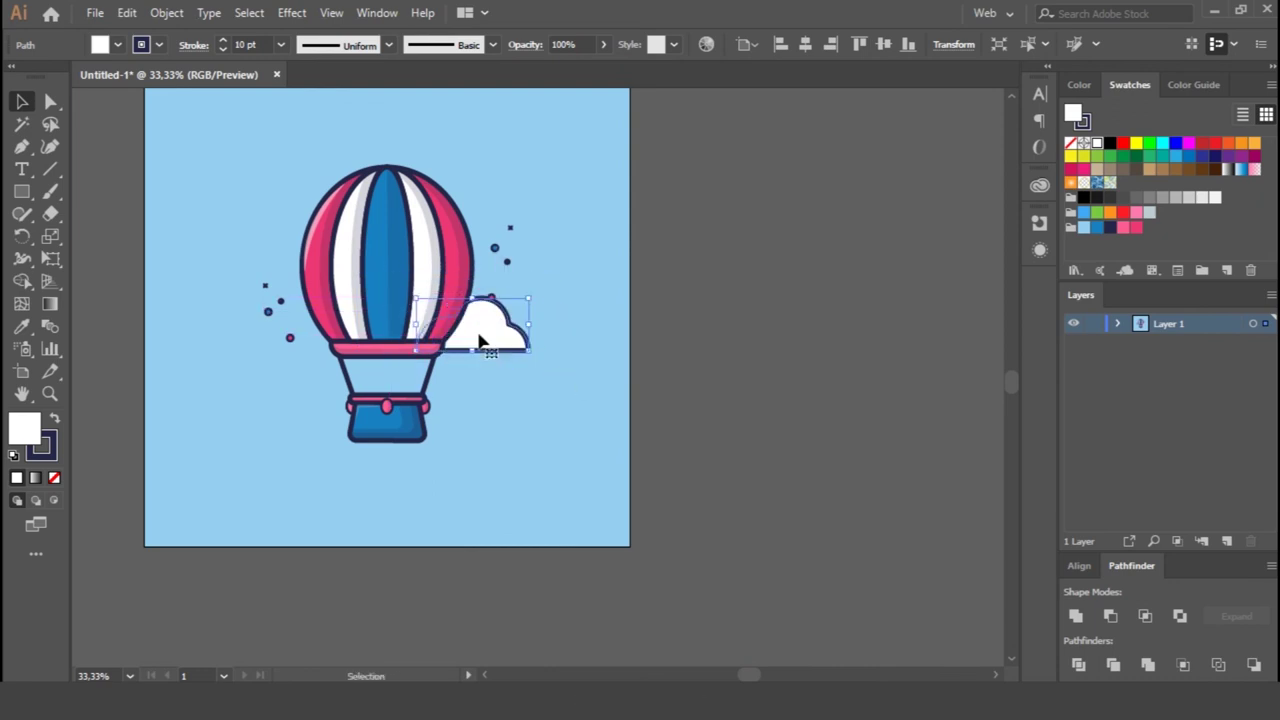
- Place a horizontally mirrored cloud copy at upper left and another beside the basket
{"action": "mouse_move", "coordinate": [441, 343]}
{"action": "left_mouse_down"}
{"action": "mouse_move", "coordinate": [336, 255]}
{"action": "mouse_move", "coordinate": [266, 252]}
{"action": "left_mouse_up"}
{"action": "right_click", "coordinate": [315, 242]}
{"action": "mouse_move", "coordinate": [372, 512]}
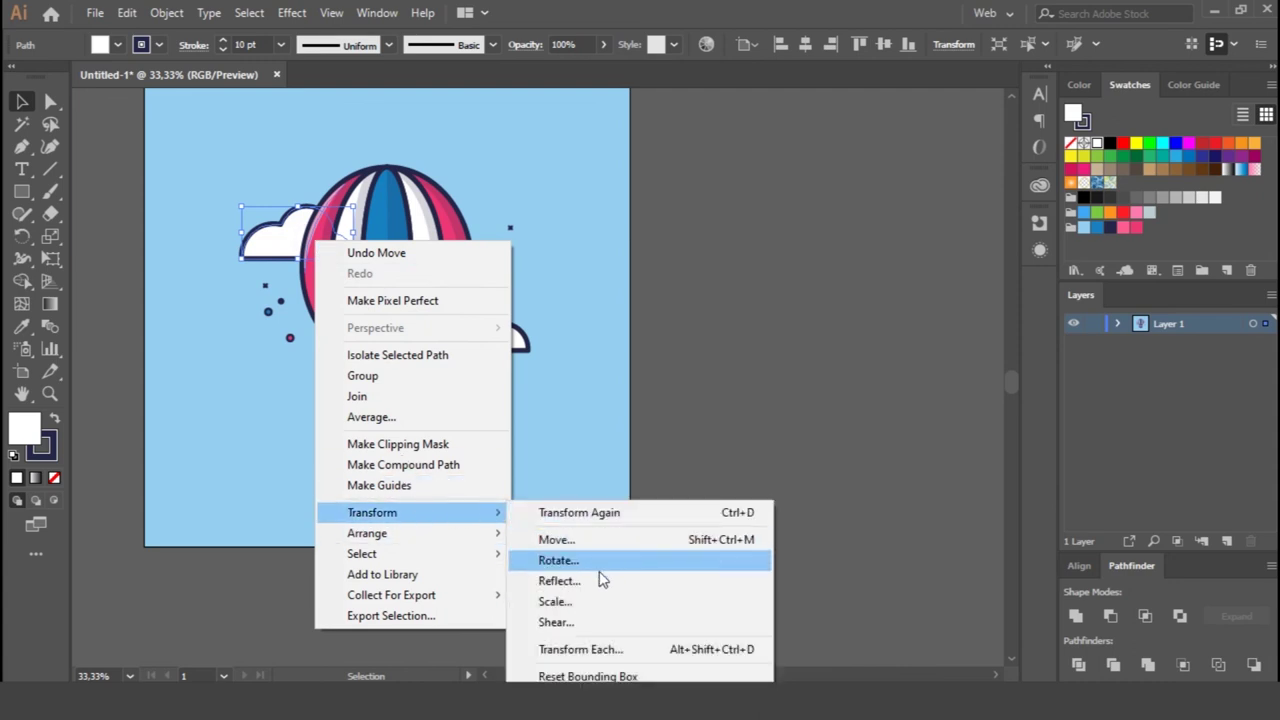
{"action": "left_click", "coordinate": [590, 580]}
{"action": "left_click", "coordinate": [624, 470]}
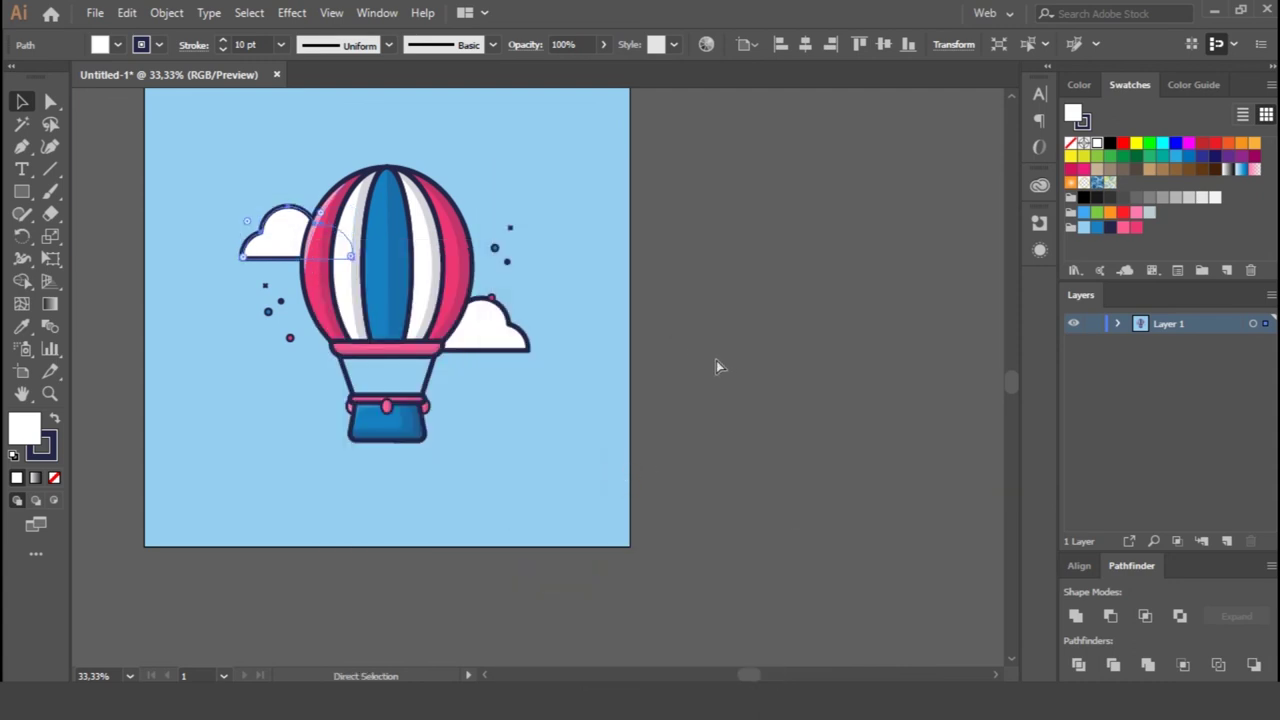
{"action": "left_click_drag", "start_coordinate": [280, 233], "coordinate": [328, 428]}
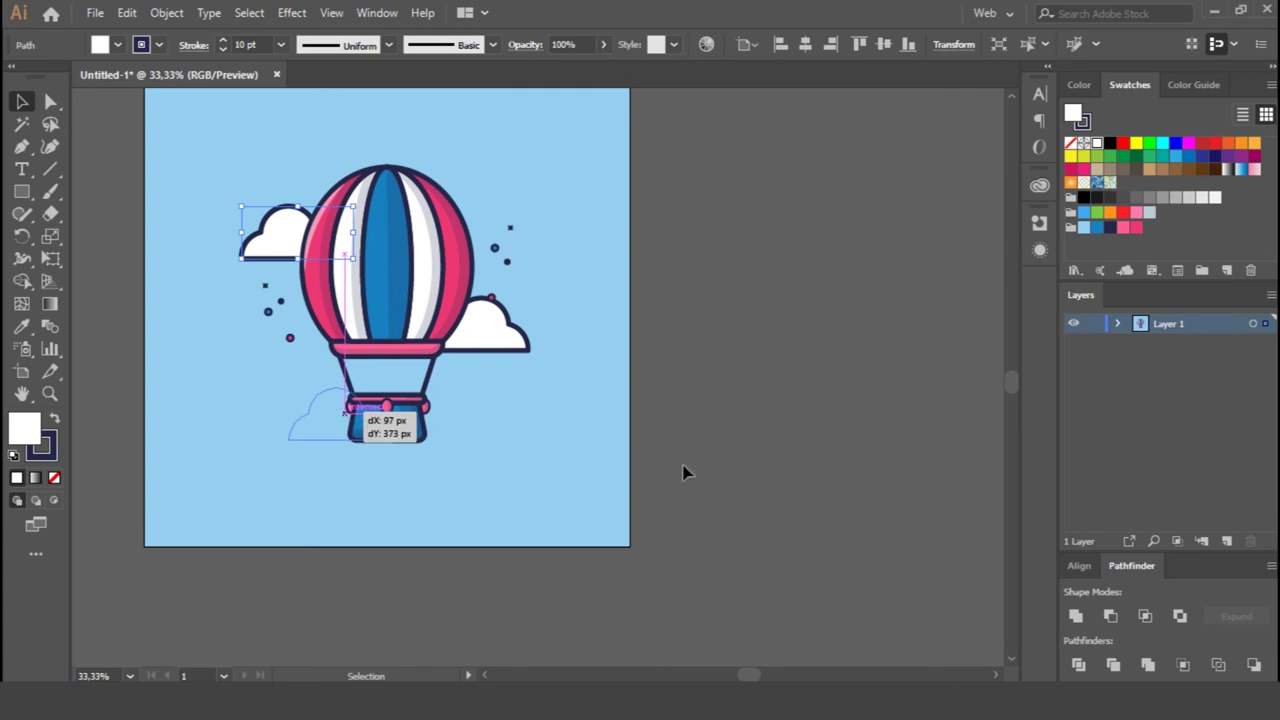
{"action": "left_click", "coordinate": [777, 494]}
{"action": "key", "text": "space"}
- Set all three clouds to 20% opacity
{"action": "left_click", "coordinate": [710, 404]}
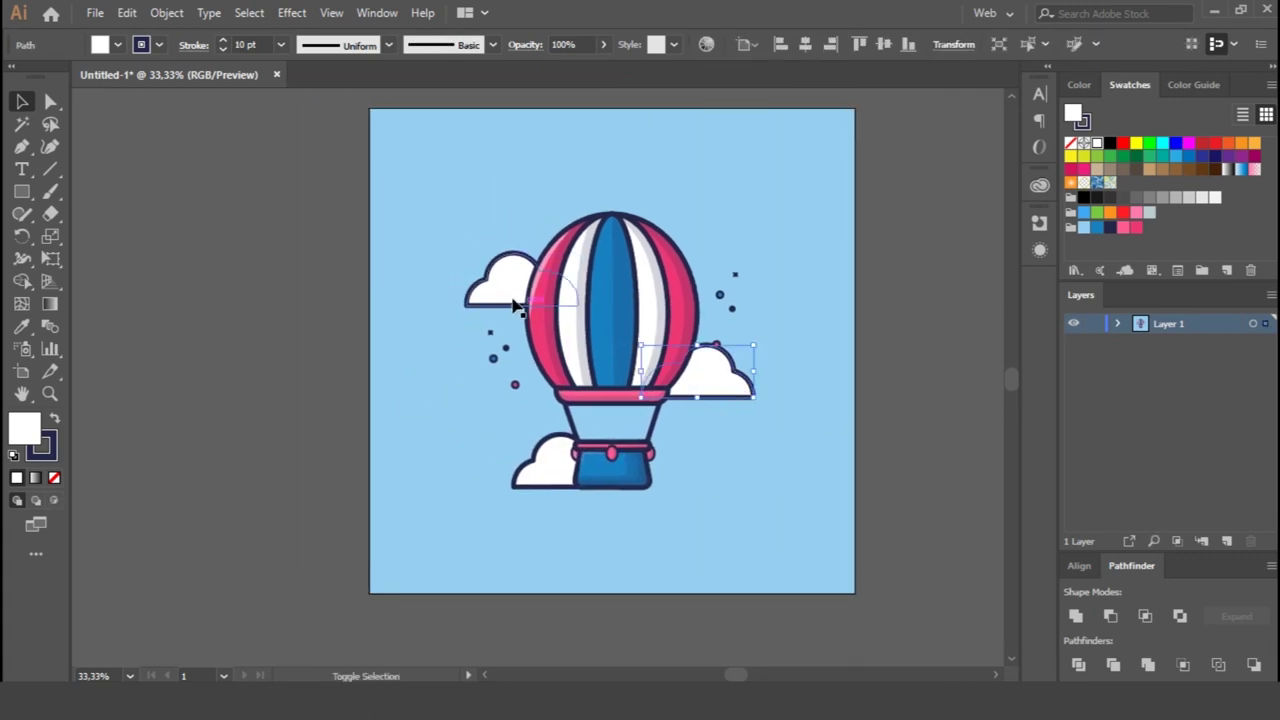
{"action": "left_click", "coordinate": [505, 280], "text": "shift"}
{"action": "left_click", "coordinate": [555, 475], "text": "shift"}
{"action": "left_click", "coordinate": [587, 45]}
{"action": "type", "text": "20"}
{"action": "key", "text": "Return"}
- Reposition the cloud near the basket and fade the bottom and right clouds to 10% opacity
{"action": "left_click", "coordinate": [810, 435]}
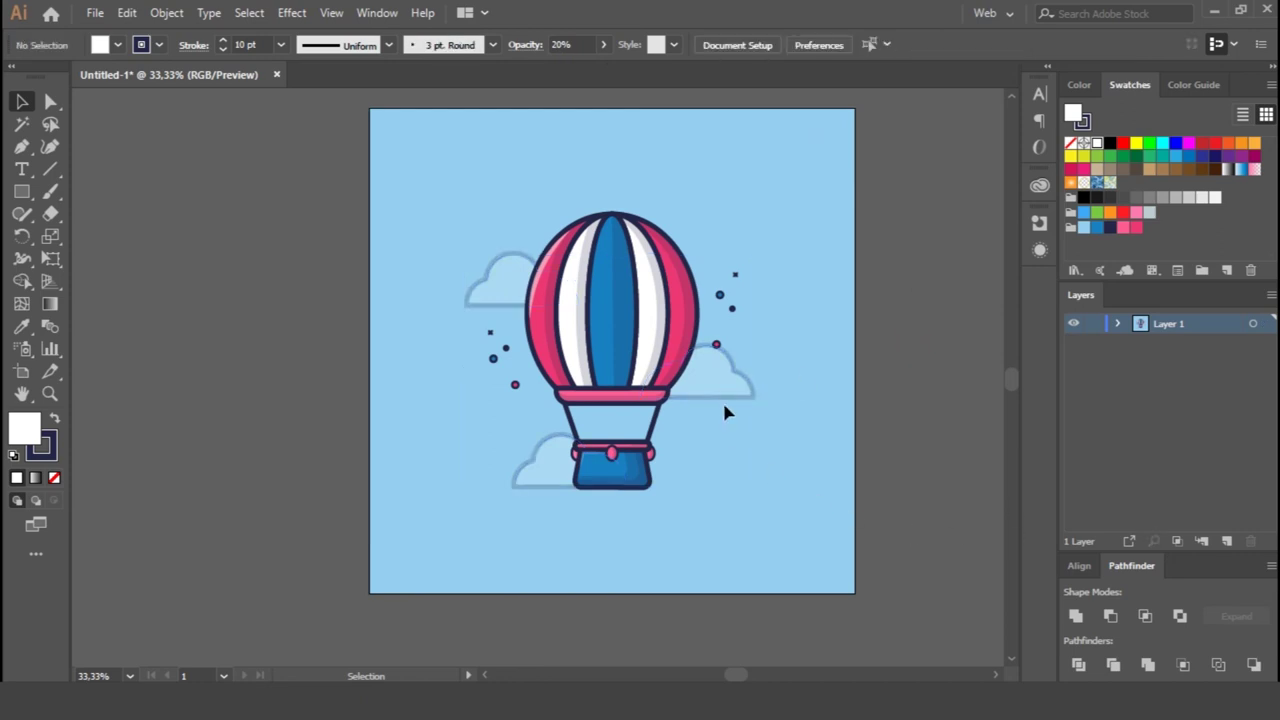
{"action": "mouse_move", "coordinate": [710, 382]}
{"action": "left_mouse_down"}
{"action": "mouse_move", "coordinate": [679, 466]}
{"action": "mouse_move", "coordinate": [647, 468]}
{"action": "left_mouse_up"}
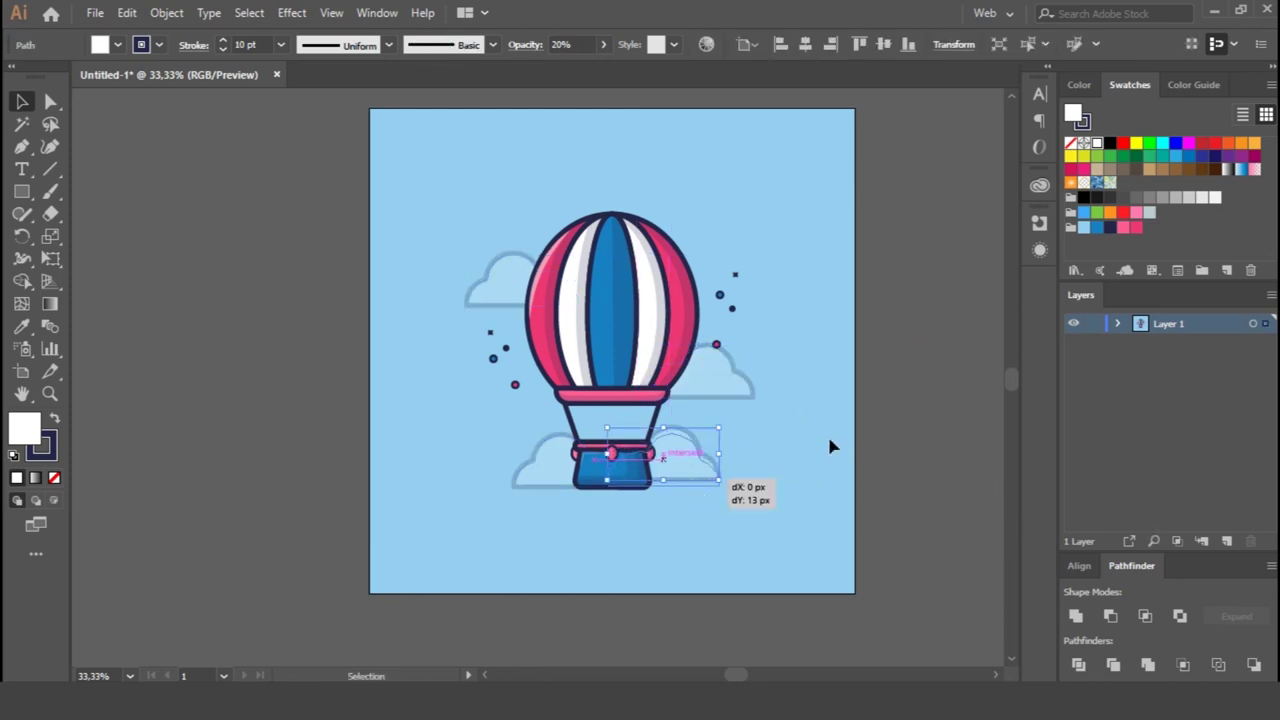
{"action": "left_click", "coordinate": [980, 576]}
{"action": "left_click", "coordinate": [709, 488]}
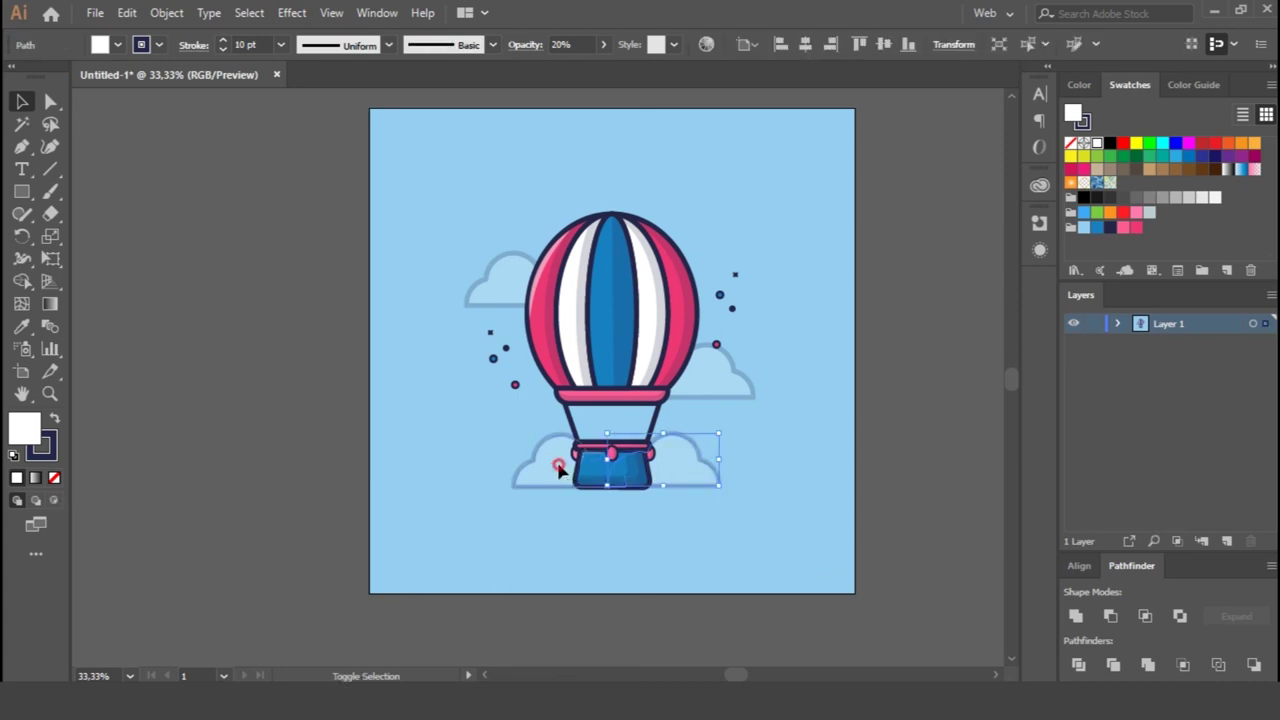
{"action": "left_click", "coordinate": [716, 368], "text": "shift"}
{"action": "left_click", "coordinate": [560, 44]}
{"action": "type", "text": "10"}
{"action": "key", "text": "Return"}
- Nudge the bottom cloud slightly left and group the entire illustration
{"action": "left_click", "coordinate": [893, 369]}
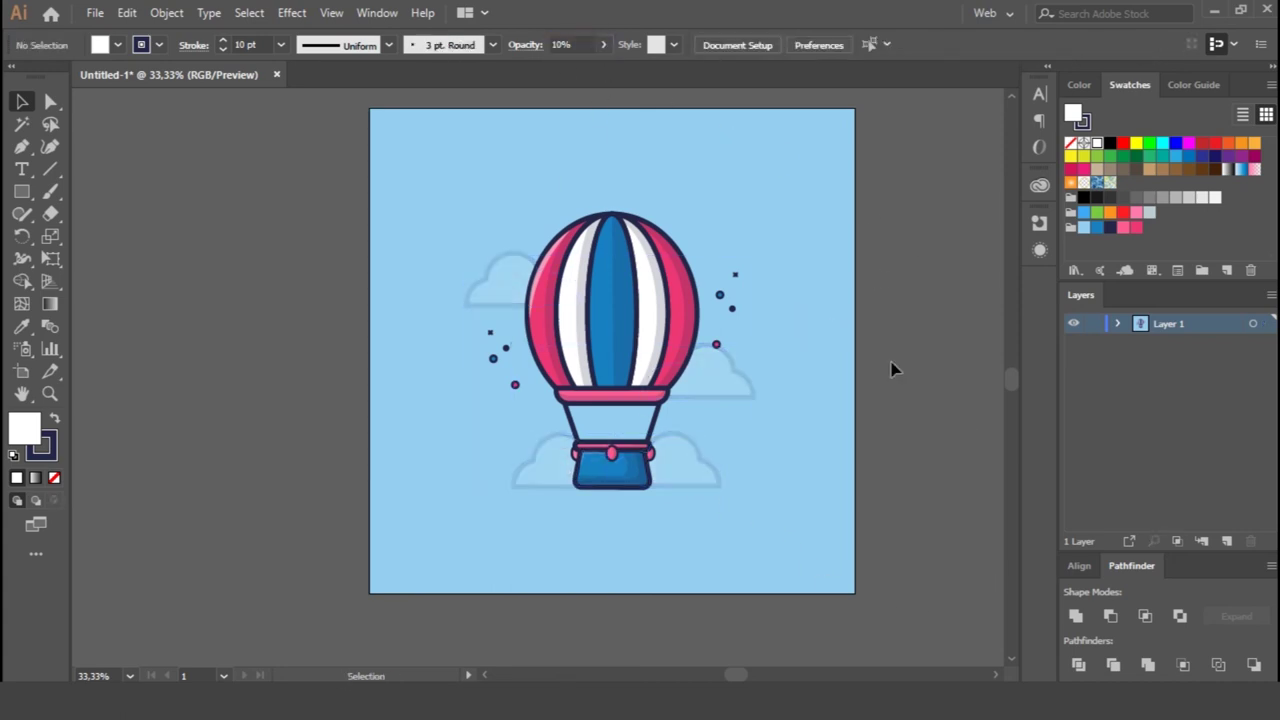
{"action": "left_click", "coordinate": [691, 480]}
{"action": "left_click_drag", "start_coordinate": [705, 482], "coordinate": [702, 482]}
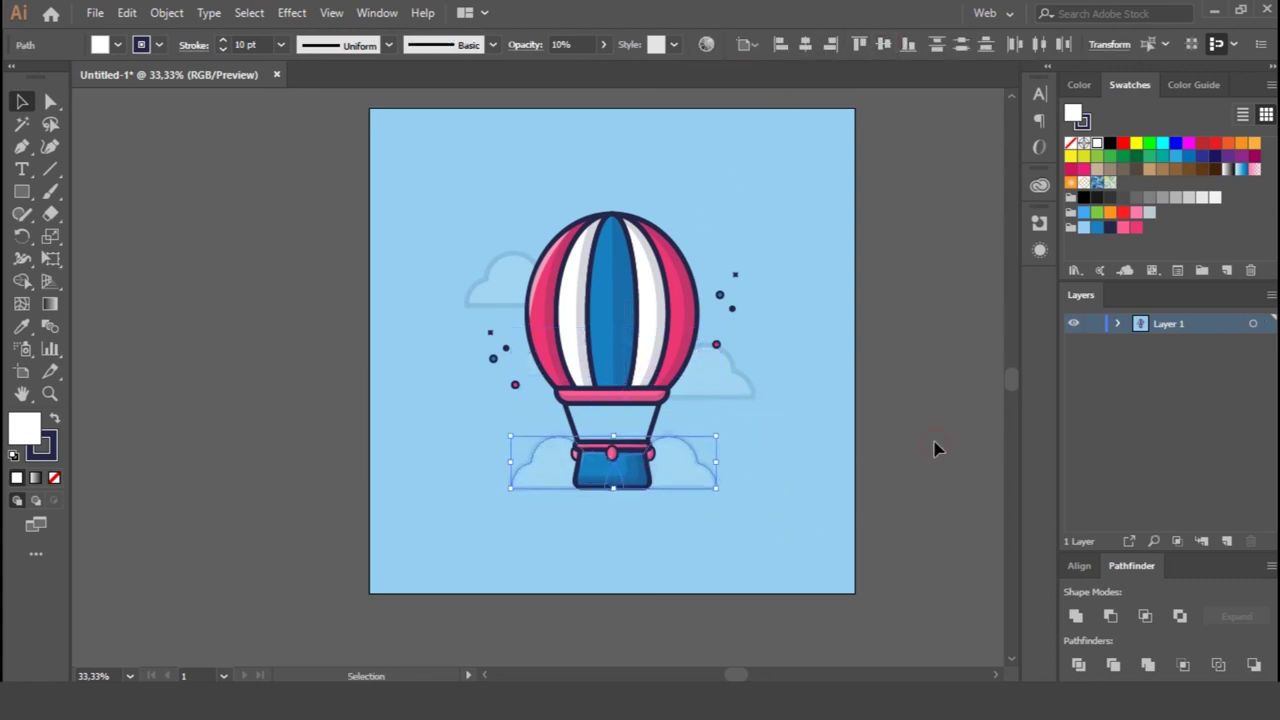
{"action": "left_click_drag", "start_coordinate": [420, 190], "coordinate": [820, 485]}
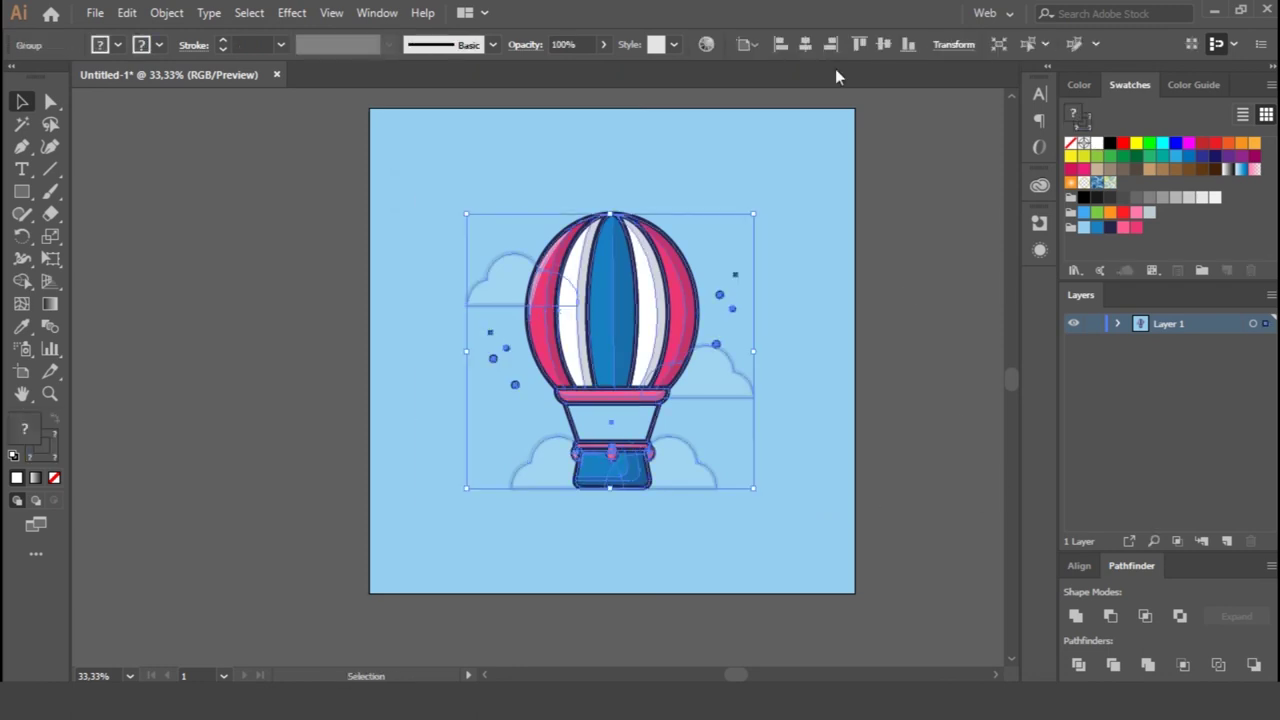
{"action": "key", "text": "ctrl+g"}
{"action": "left_click", "coordinate": [934, 526]}
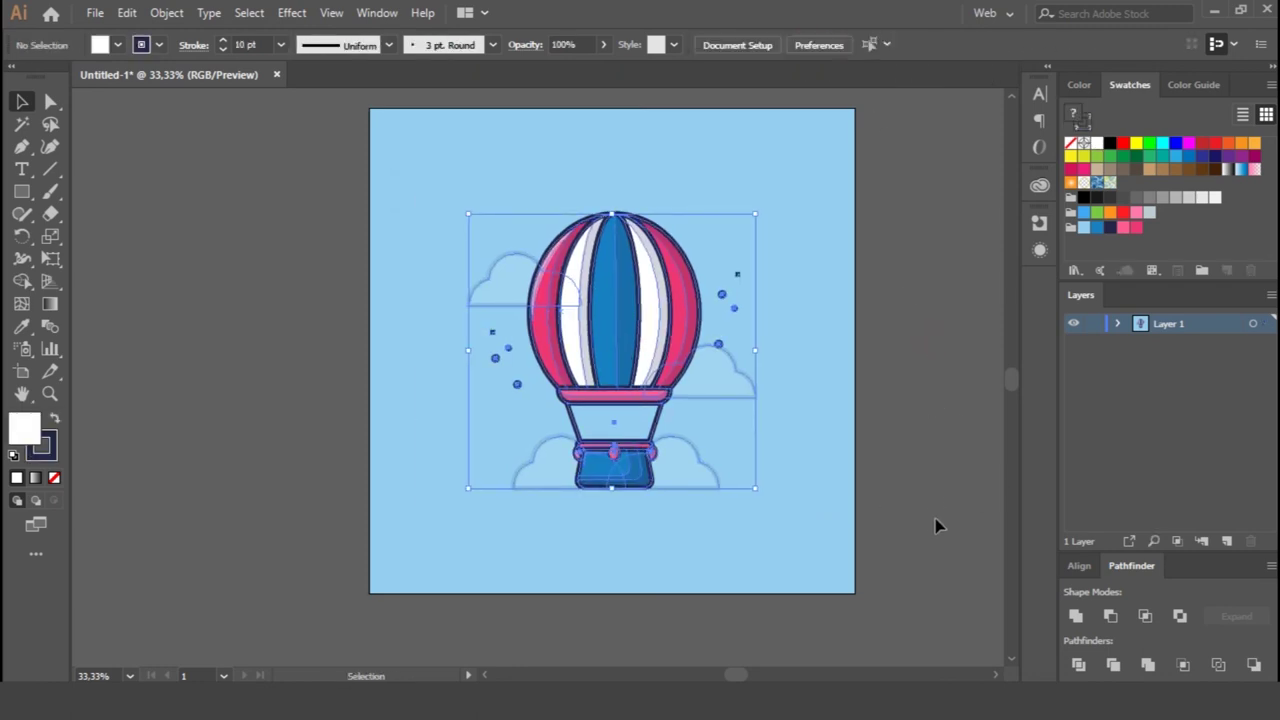